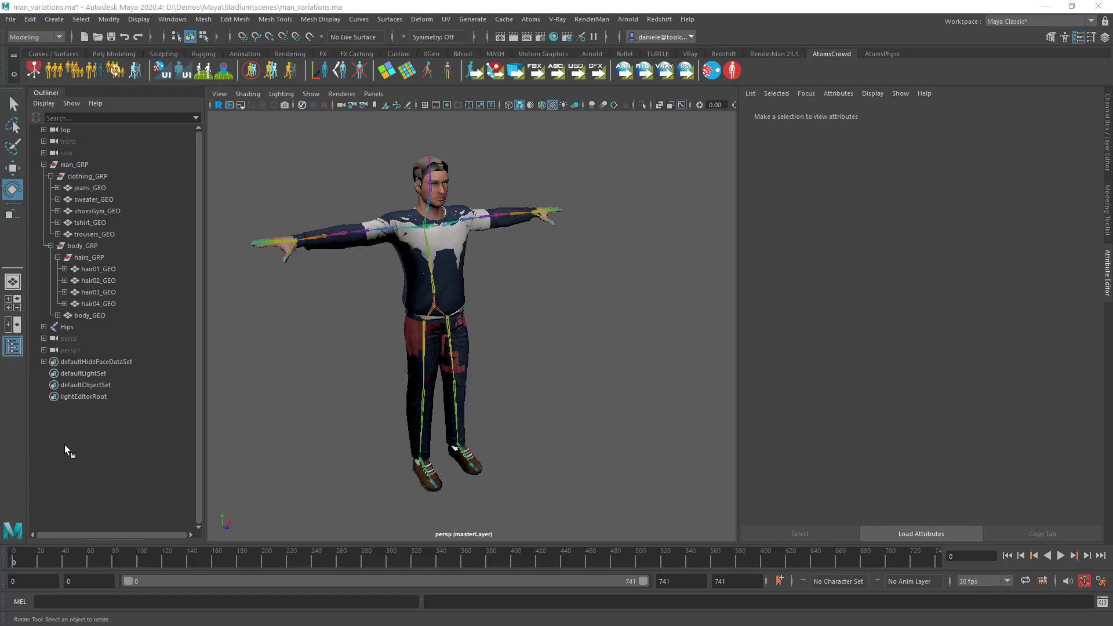
# Step: Test the rig by moving the Hips joint and rotating the RightArm joint, undoing each change
pyautogui.scroll(3, 356, 359)
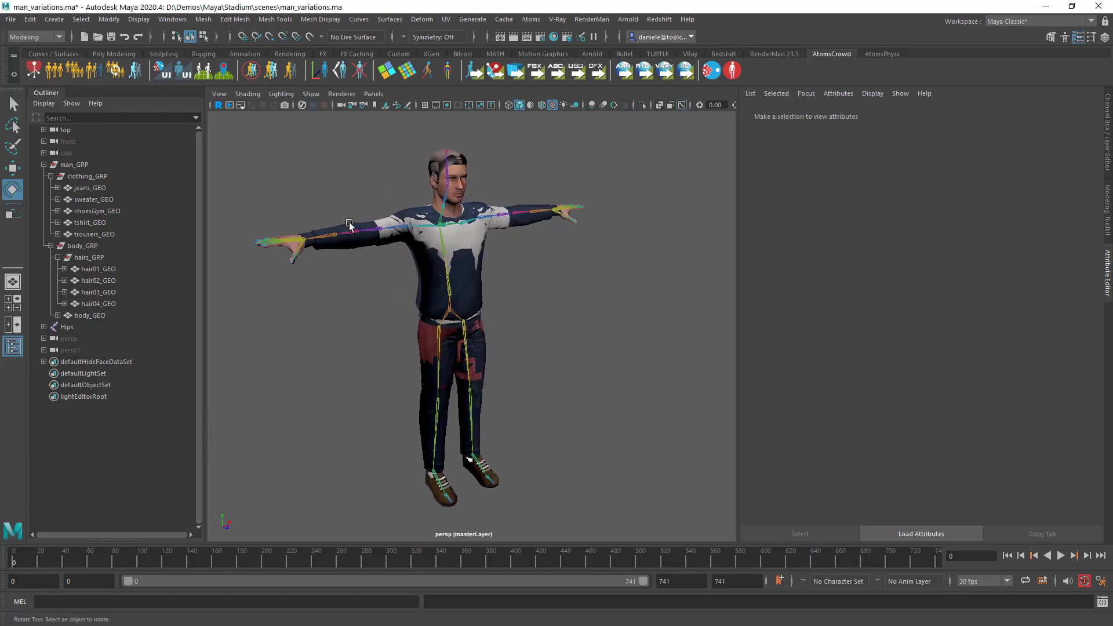
pyautogui.click(94, 328)
pyautogui.press('w')
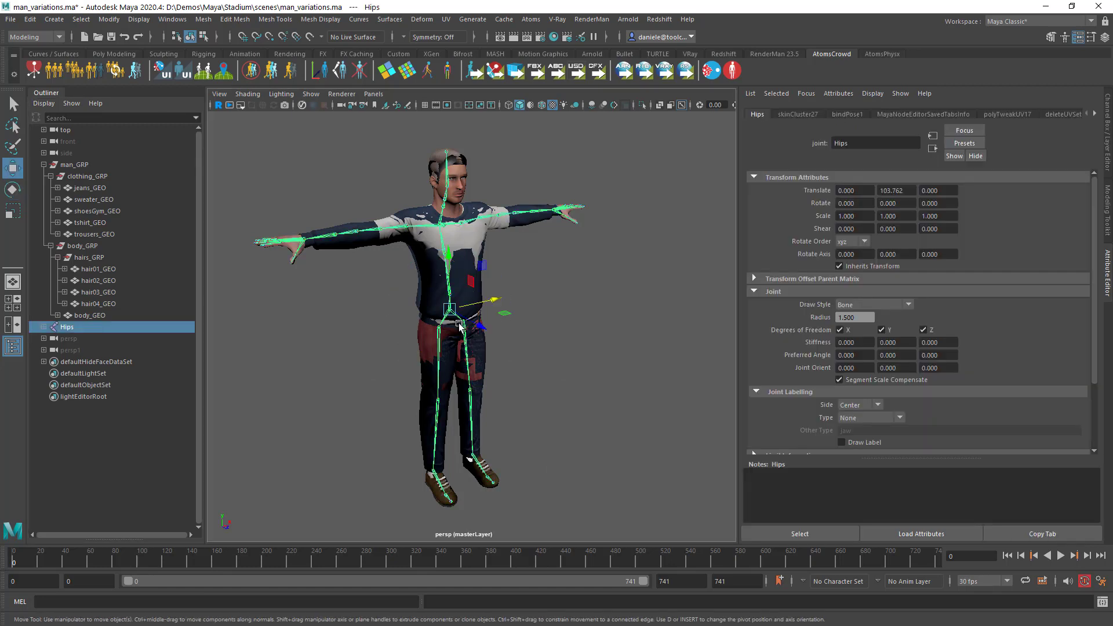
pyautogui.moveTo(494, 300); pyautogui.dragTo(480, 298)
pyautogui.hotkey('ctrl', 'z')
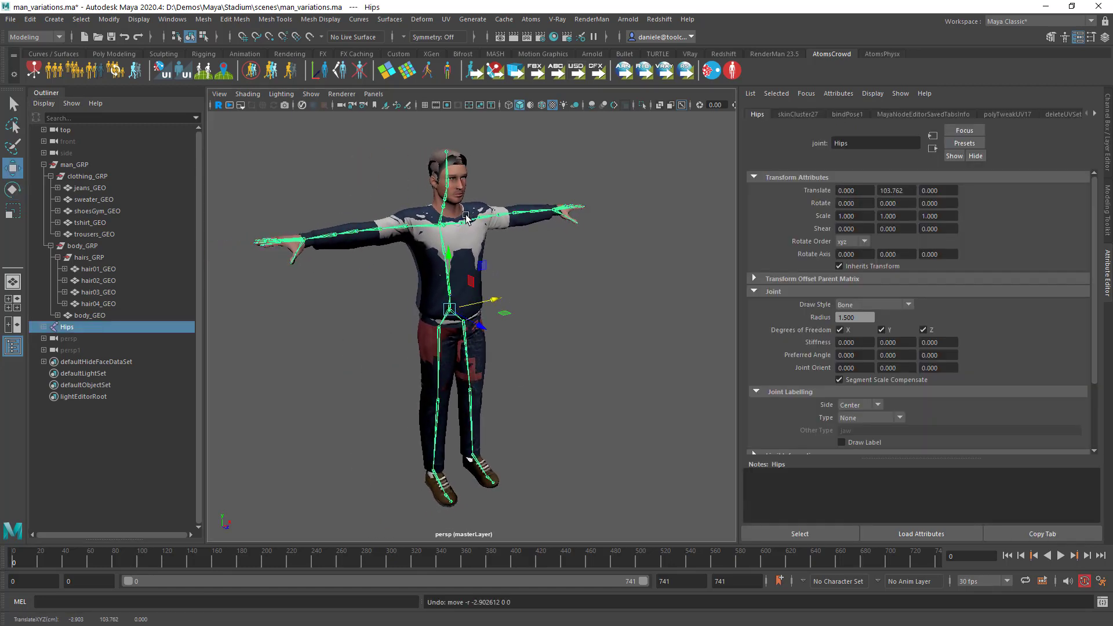
pyautogui.click(408, 227)
pyautogui.press('e')
pyautogui.moveTo(374, 194)
pyautogui.mouseDown()
pyautogui.moveTo(369, 218)
pyautogui.moveTo(371, 204)
pyautogui.mouseUp()
pyautogui.hotkey('ctrl', 'z')
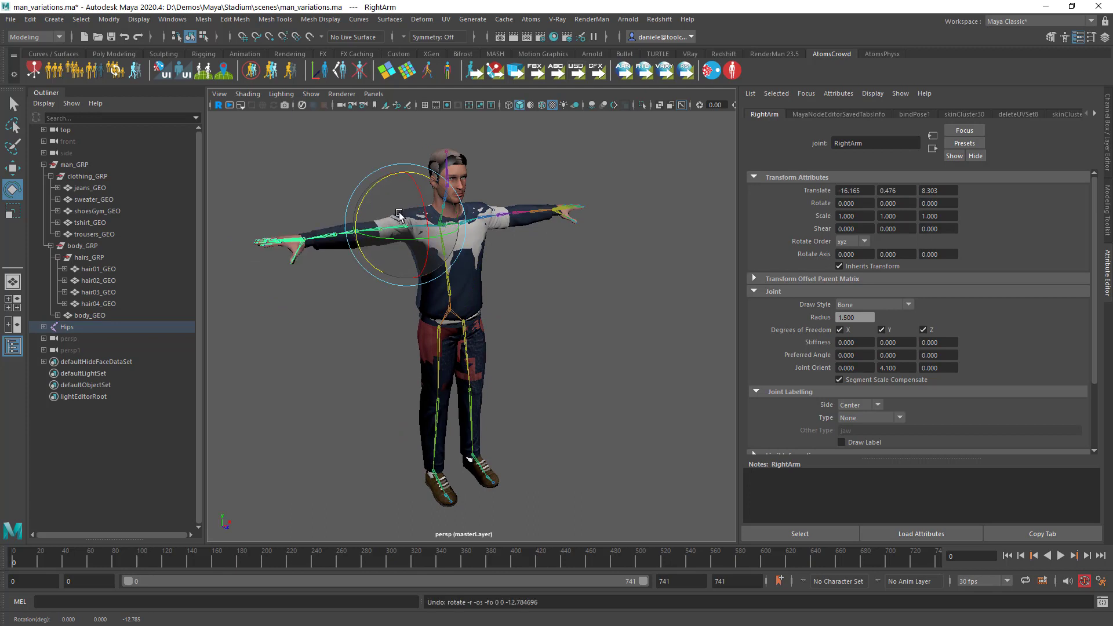
# Step: Select the sweater mesh and display its UV layout in place of the 3D view with the UV Editor
pyautogui.click(465, 209)
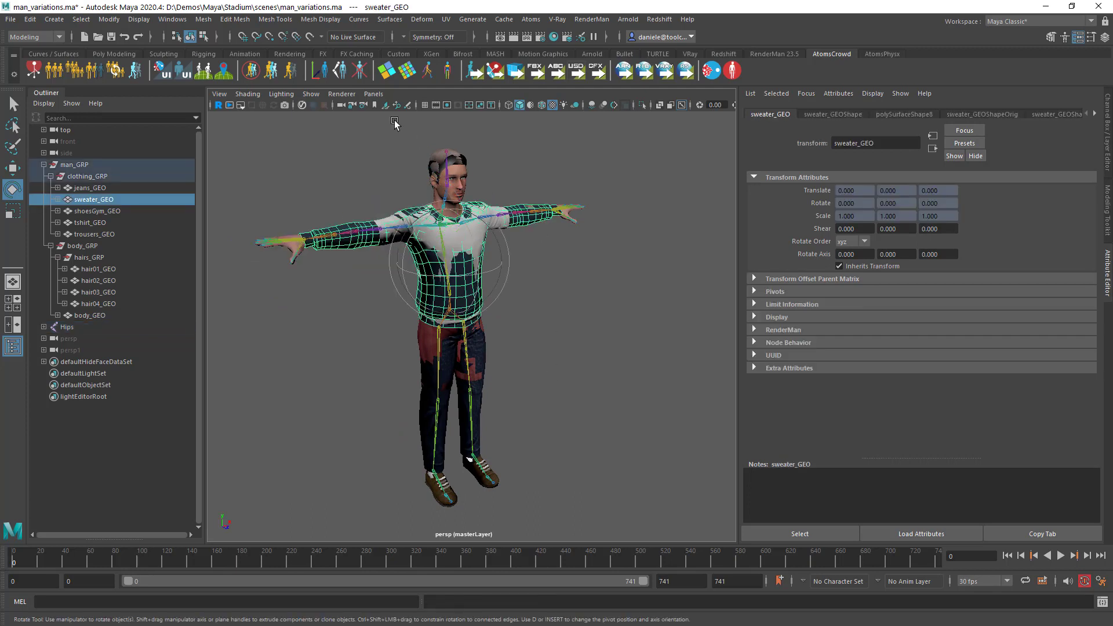
pyautogui.click(372, 94)
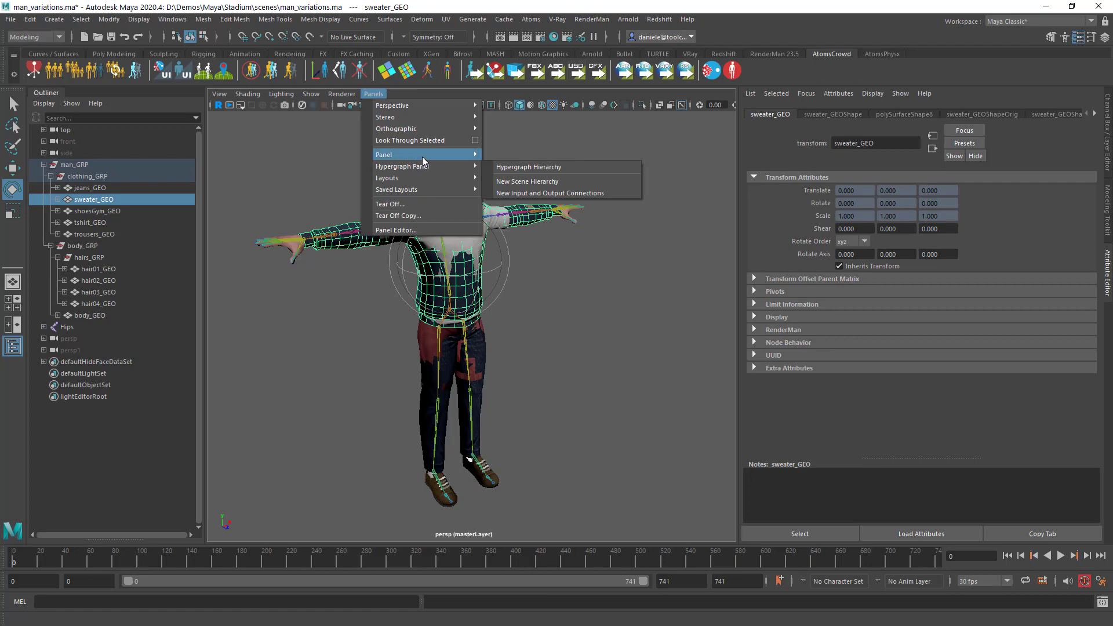
pyautogui.moveTo(422, 156)
pyautogui.click(527, 413)
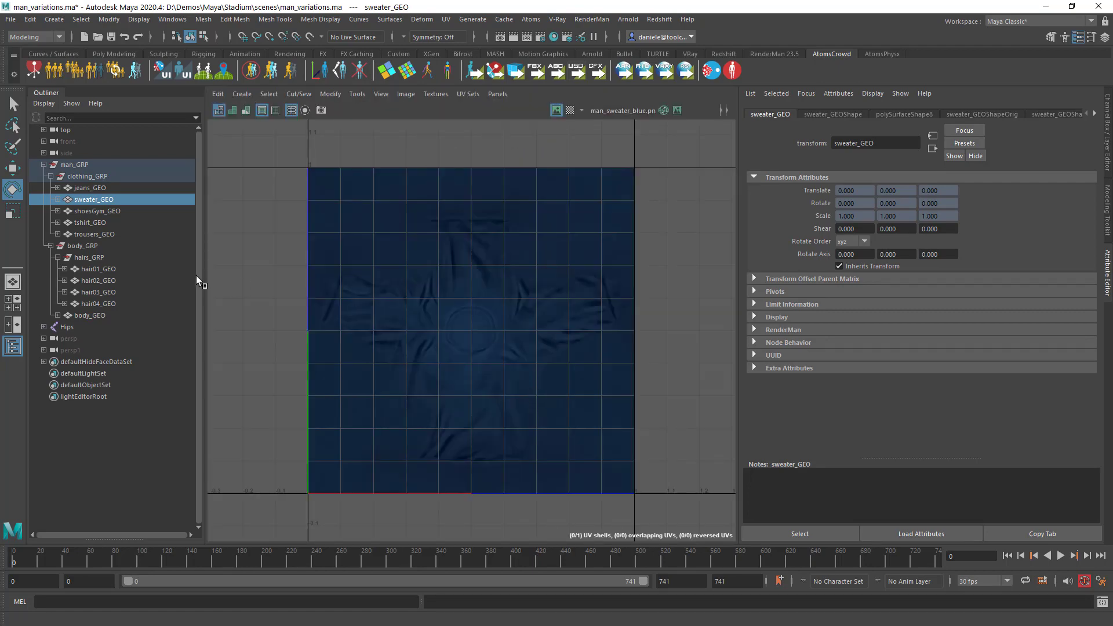
# Step: Examine the UV layouts and textures of the jeans, sweater, gym shoes, T-shirt and trousers meshes one by one
pyautogui.click(120, 222)
pyautogui.click(123, 211)
pyautogui.click(121, 199)
pyautogui.click(119, 179)
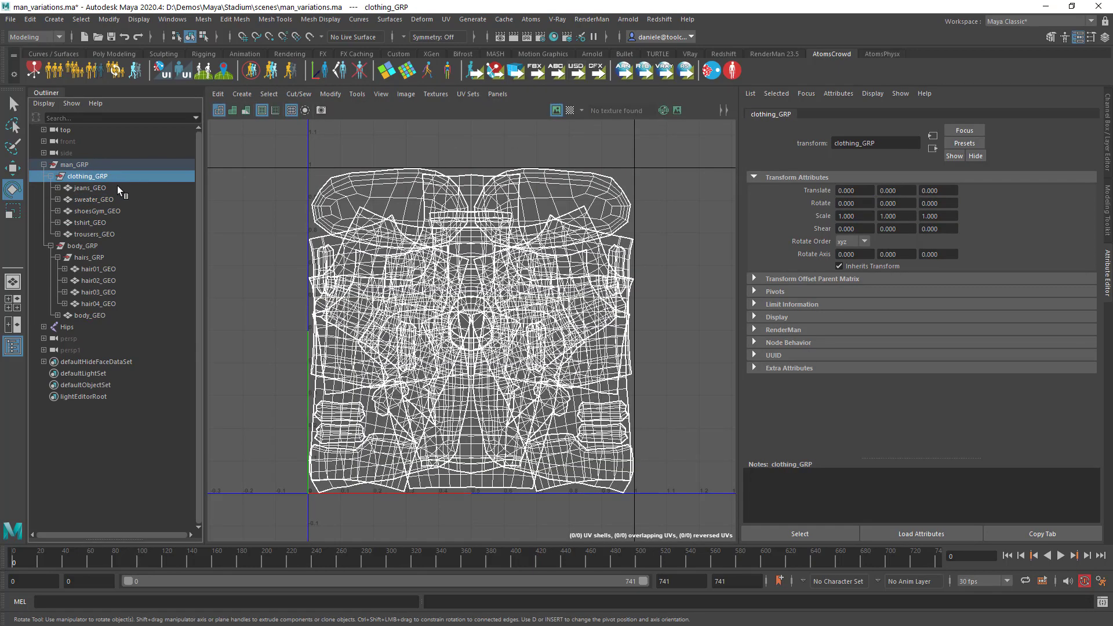
pyautogui.click(117, 187)
pyautogui.click(119, 201)
pyautogui.click(117, 211)
pyautogui.click(114, 223)
pyautogui.click(113, 233)
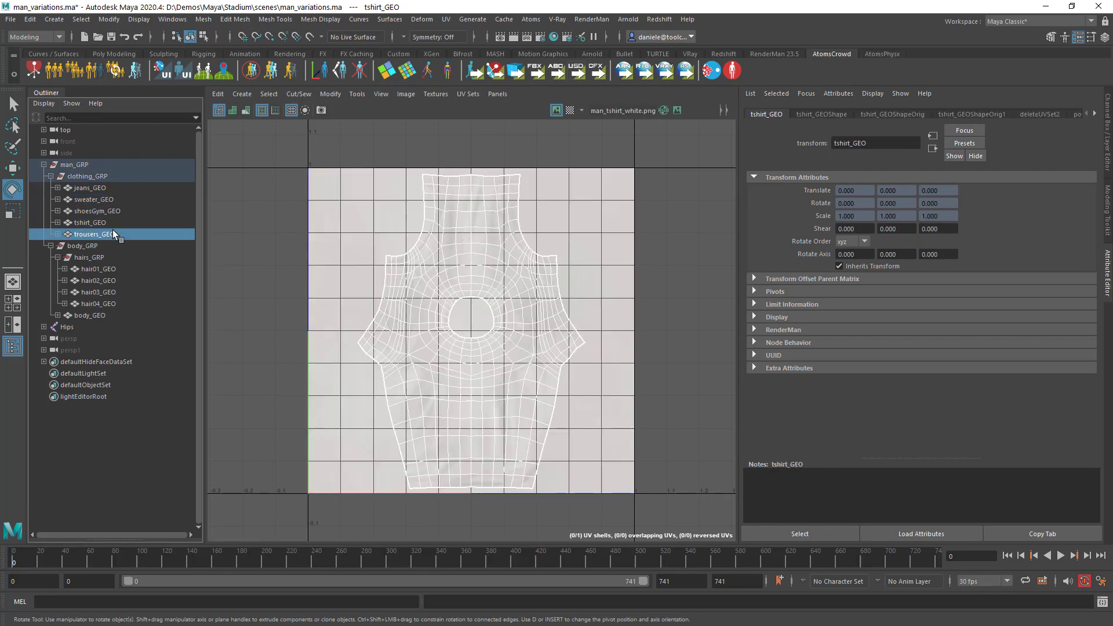
# Step: Examine the UV layouts and textures of the four hair meshes and body_GEO
pyautogui.click(120, 268)
pyautogui.click(120, 280)
pyautogui.click(118, 292)
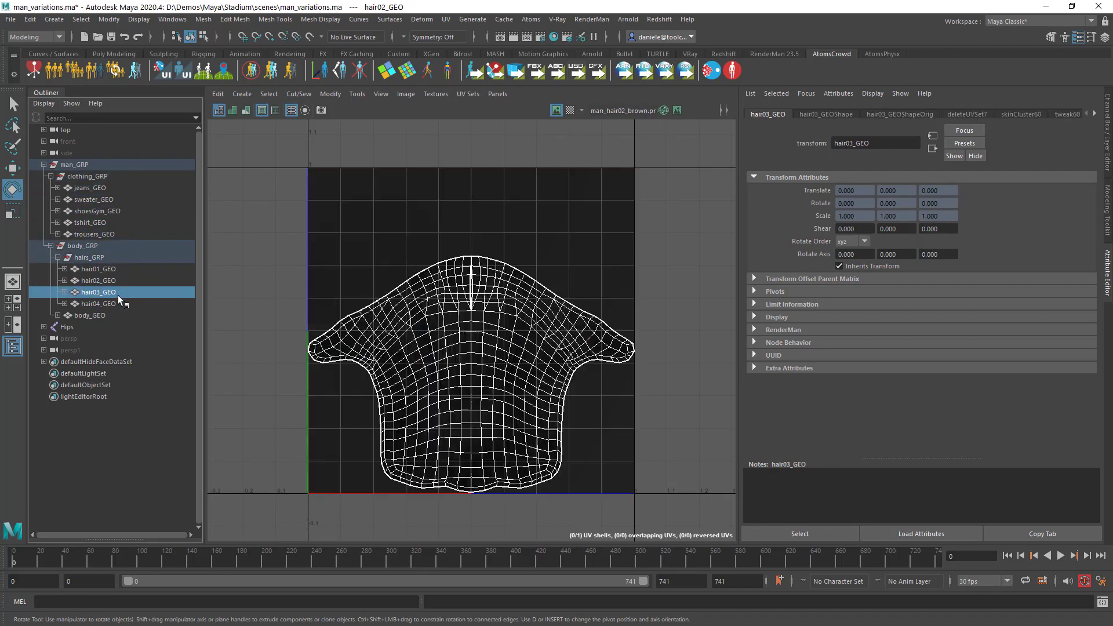
pyautogui.click(116, 304)
pyautogui.click(116, 314)
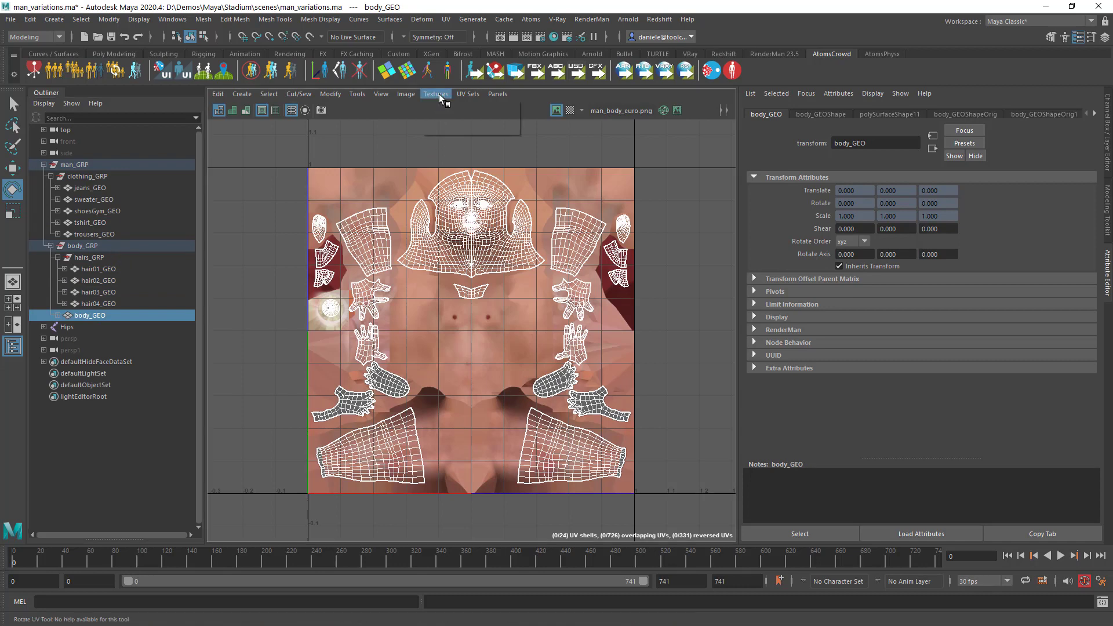
# Step: Return the viewport from the UV Editor to the persp camera and deselect the body mesh
pyautogui.click(463, 95)
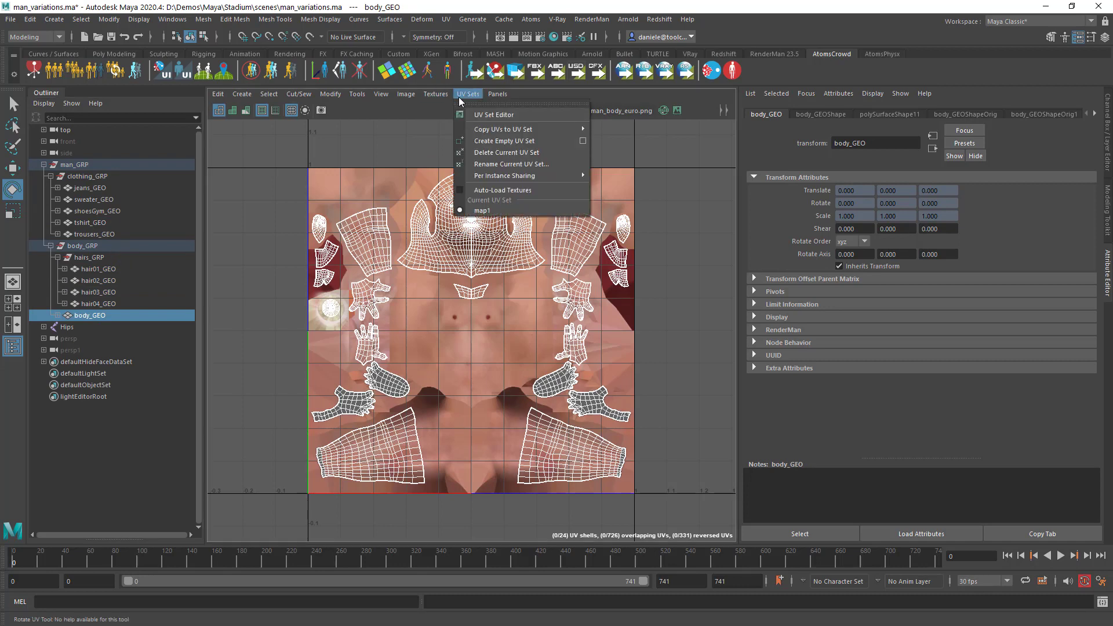
pyautogui.click(498, 96)
pyautogui.click(497, 95)
pyautogui.moveTo(547, 105)
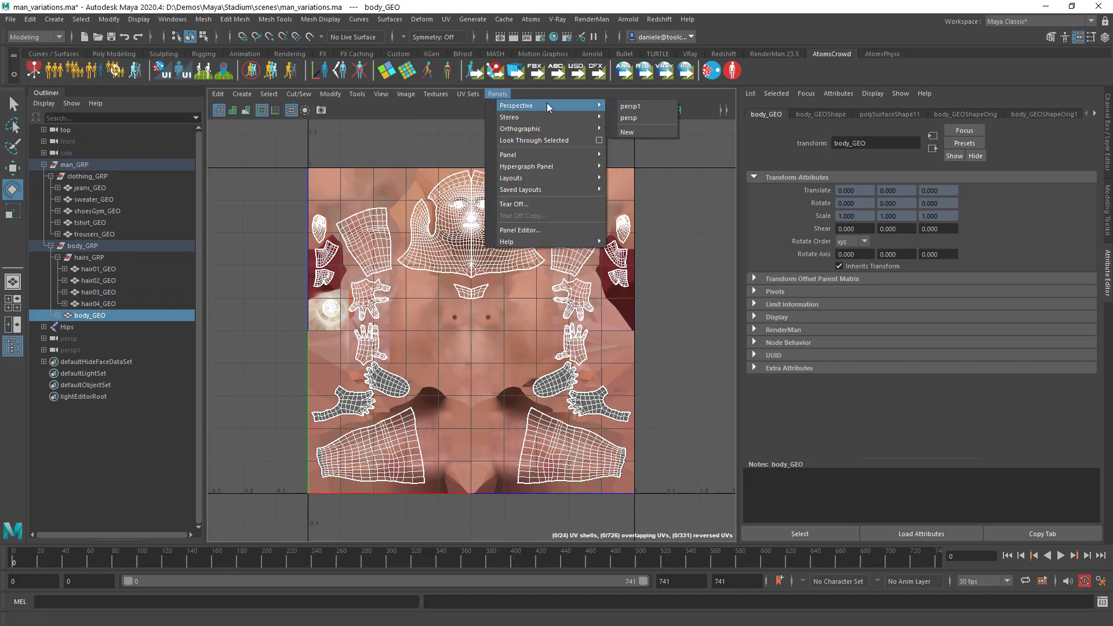
pyautogui.click(644, 117)
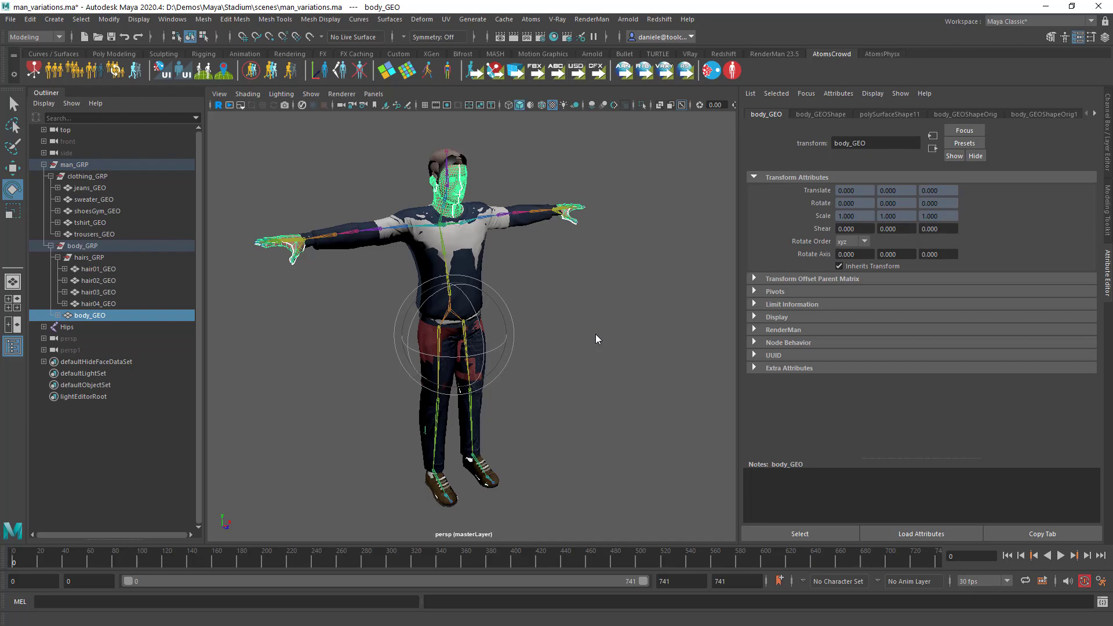
pyautogui.keyDown('alt'); pyautogui.moveTo(596, 334); pyautogui.dragTo(604, 289); pyautogui.keyUp('alt')
pyautogui.click(587, 292)
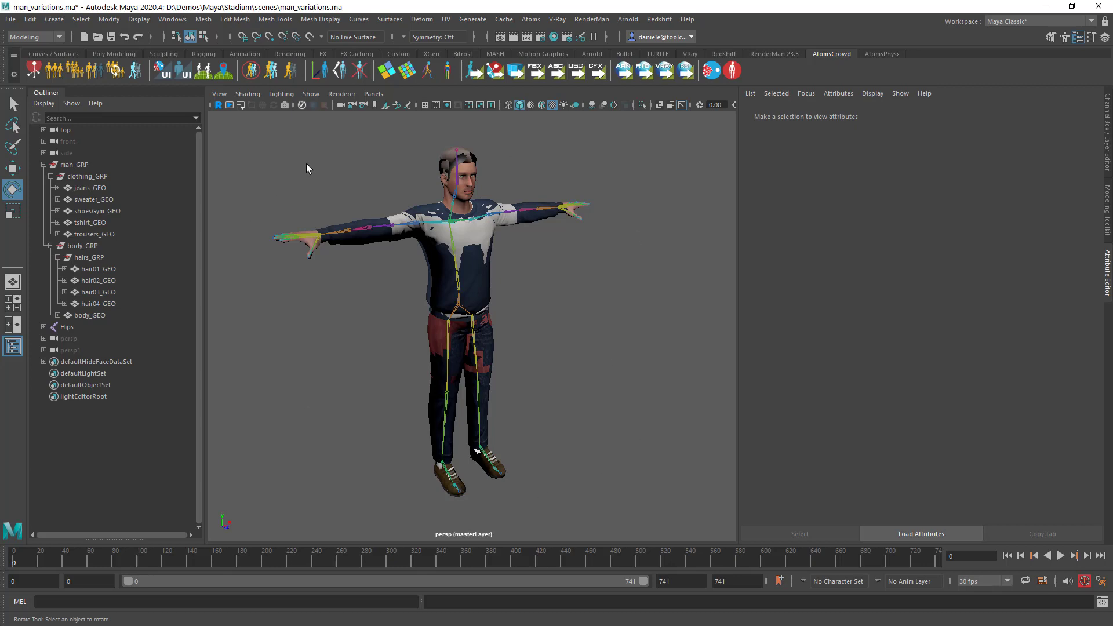
# Step: Open the Atoms Variations Builder and show its variation setup page
pyautogui.click(531, 19)
pyautogui.moveTo(568, 111)
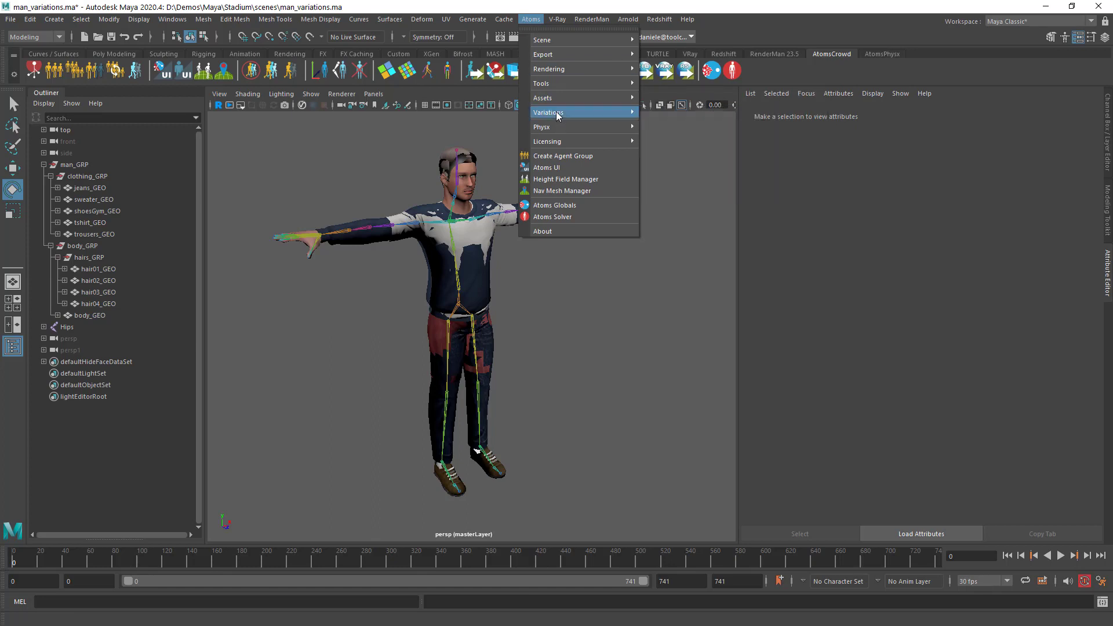
pyautogui.click(696, 127)
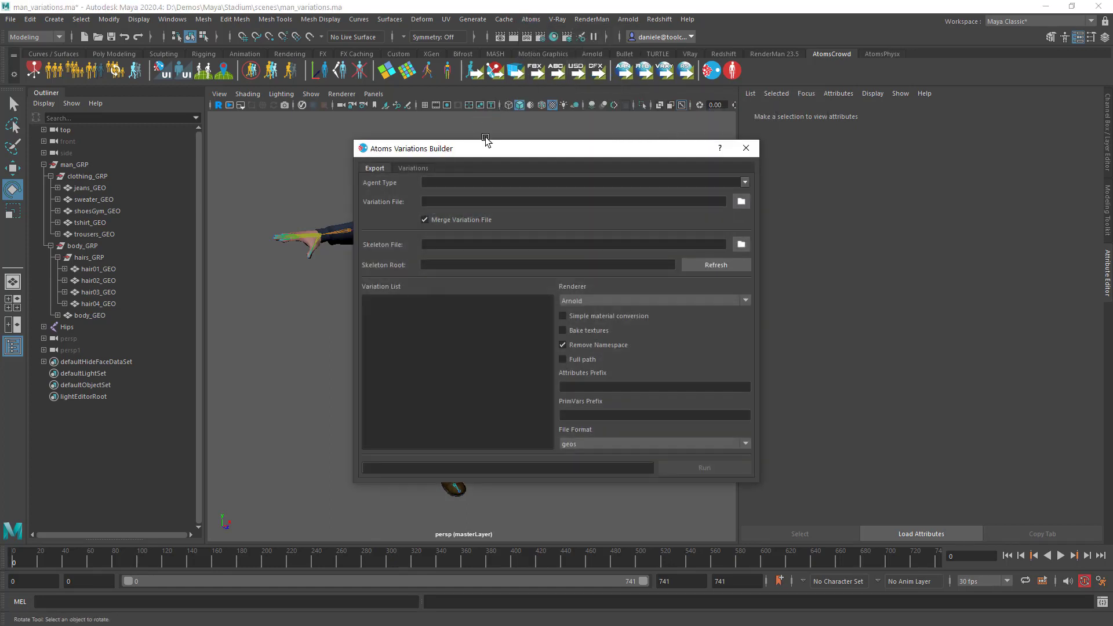
pyautogui.moveTo(505, 156); pyautogui.dragTo(515, 159)
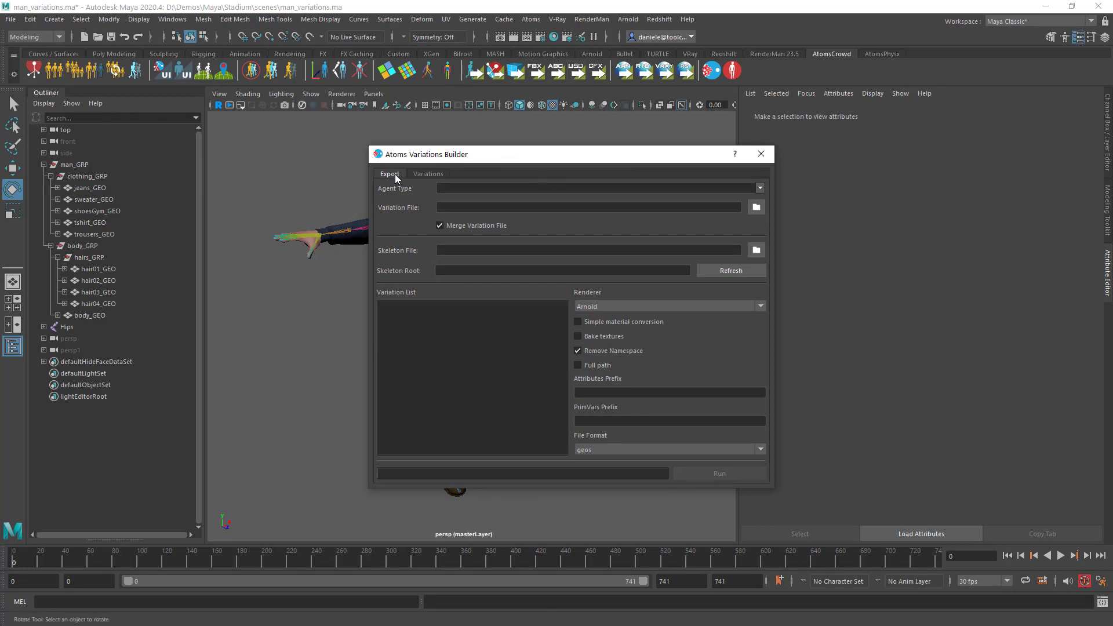
pyautogui.click(430, 175)
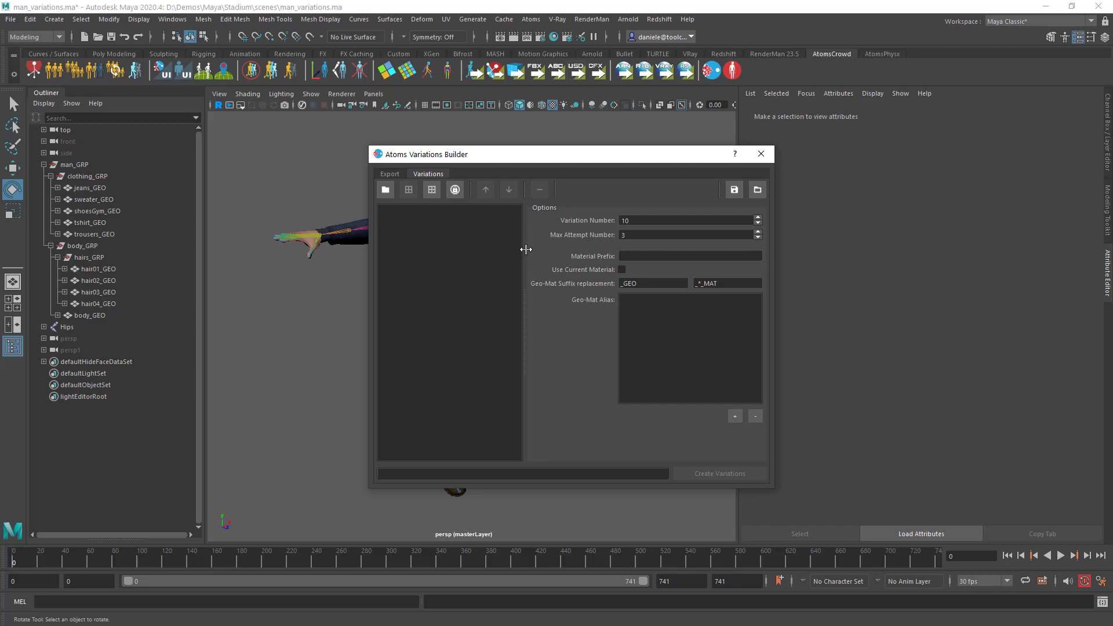
# Step: Enlarge the Variations Builder window and its group list, and arrange it beside the character so both are visible
pyautogui.moveTo(526, 250); pyautogui.dragTo(565, 247)
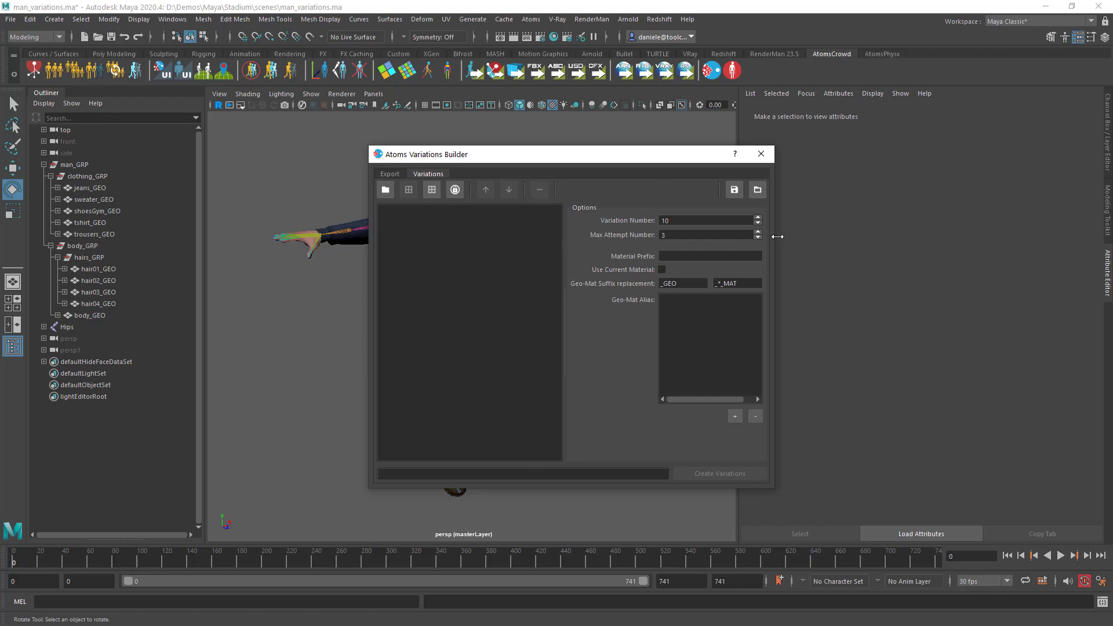
pyautogui.moveTo(777, 237); pyautogui.dragTo(895, 236)
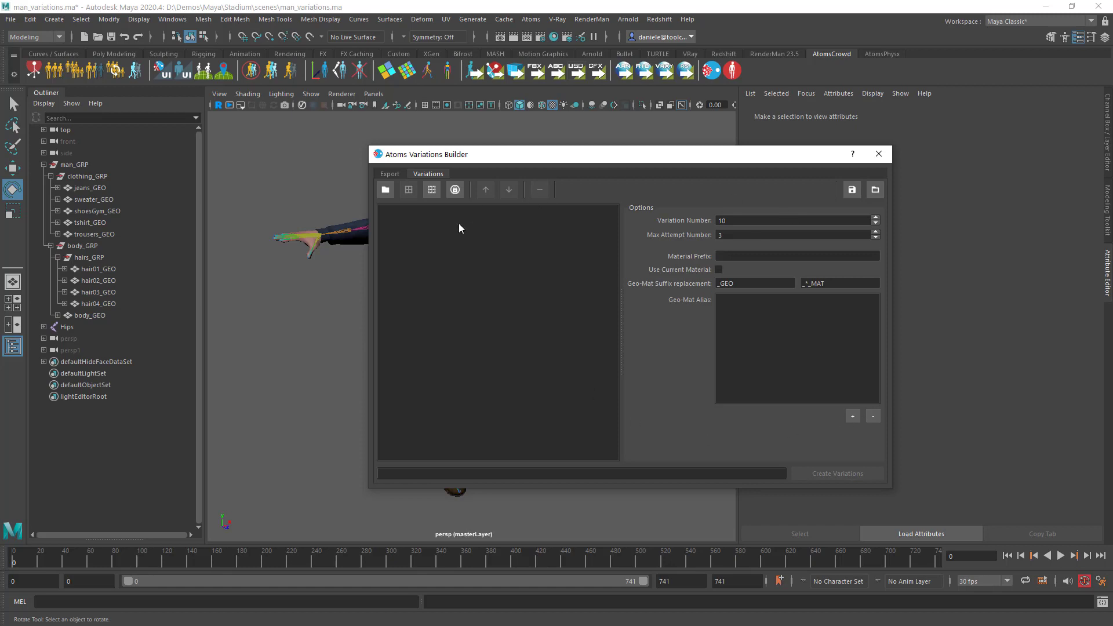
pyautogui.moveTo(509, 156); pyautogui.dragTo(642, 162)
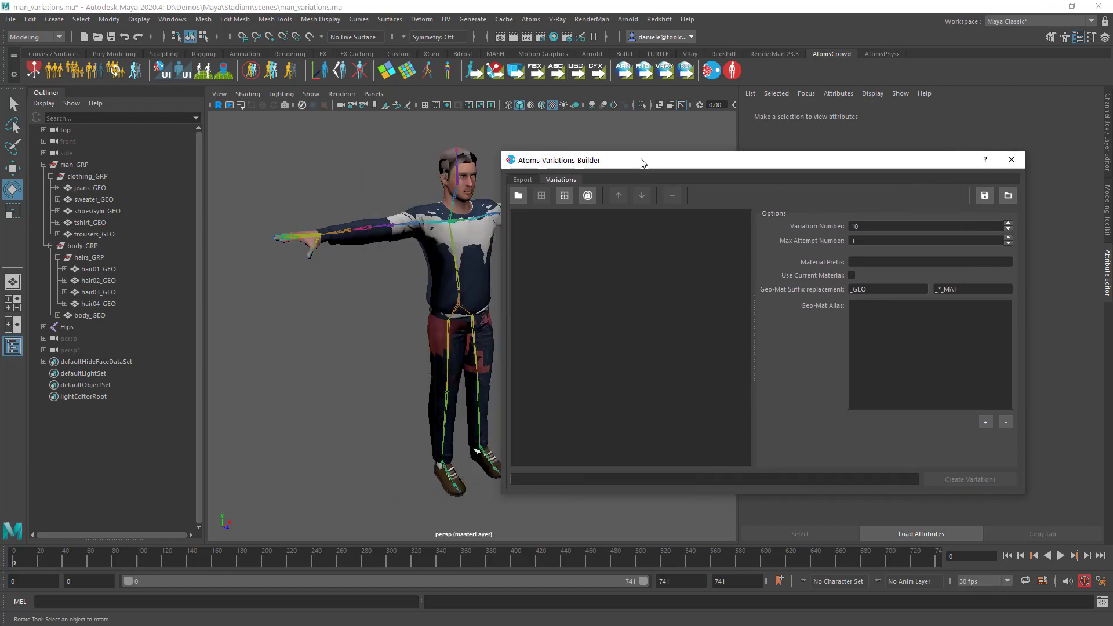
pyautogui.keyDown('alt'); pyautogui.moveTo(468, 221); pyautogui.dragTo(379, 219, button='middle'); pyautogui.keyUp('alt')
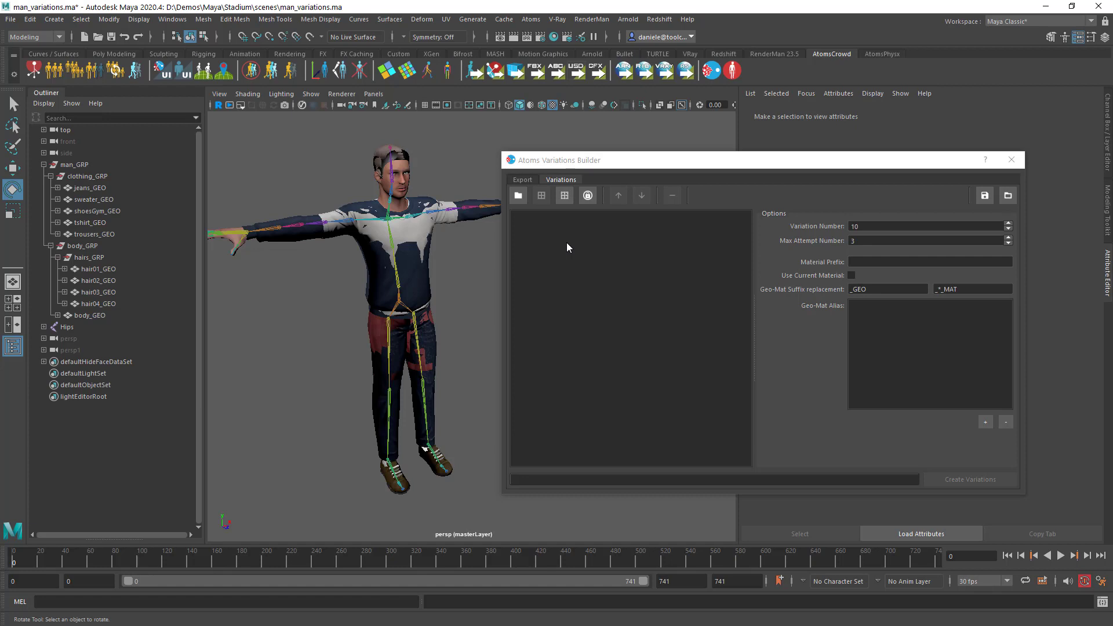
# Step: Create a variation group folder named "summer"
pyautogui.click(518, 195)
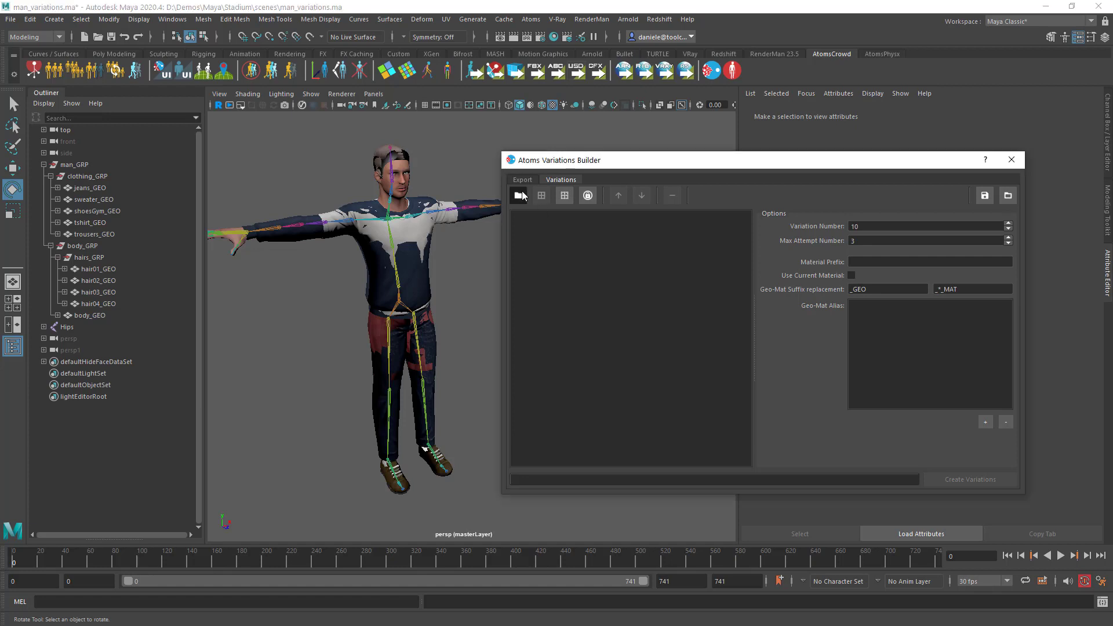
pyautogui.doubleClick(552, 217)
pyautogui.write('summer')
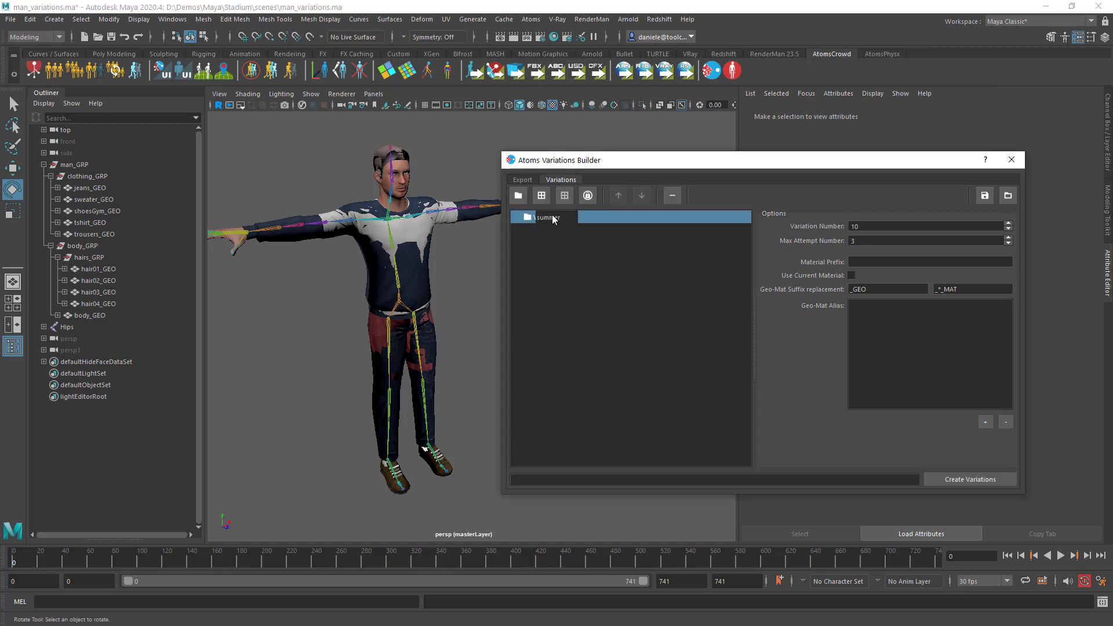
pyautogui.press('Return')
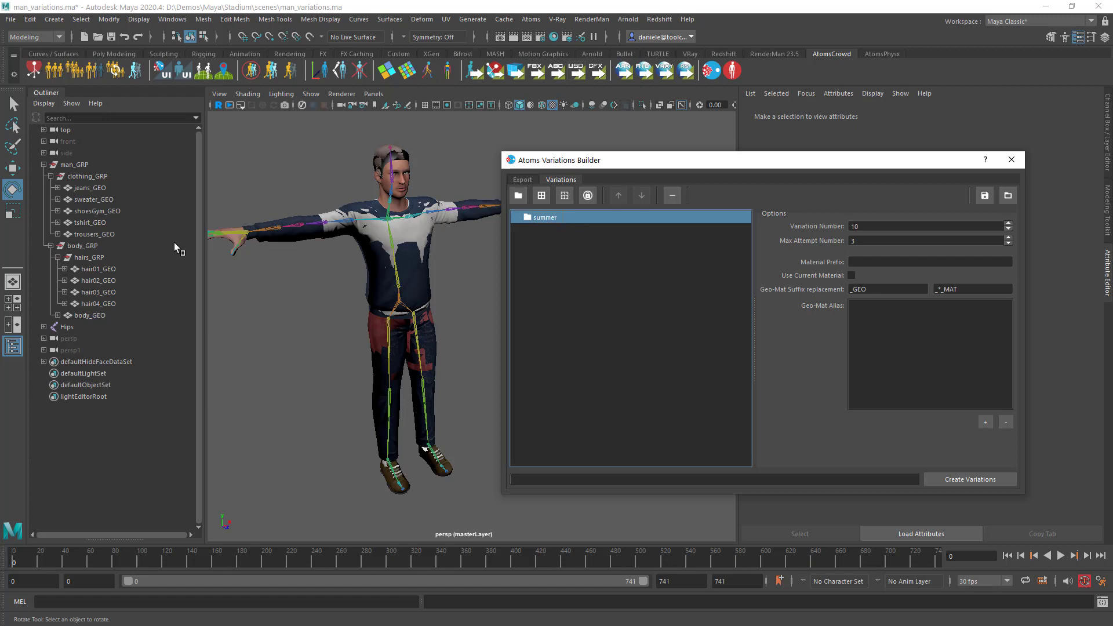
# Step: Add body_GEO, tshirt_GEO, trousers_GEO and shoesGym_GEO to the summer group and expand it to check its entries
pyautogui.click(93, 313)
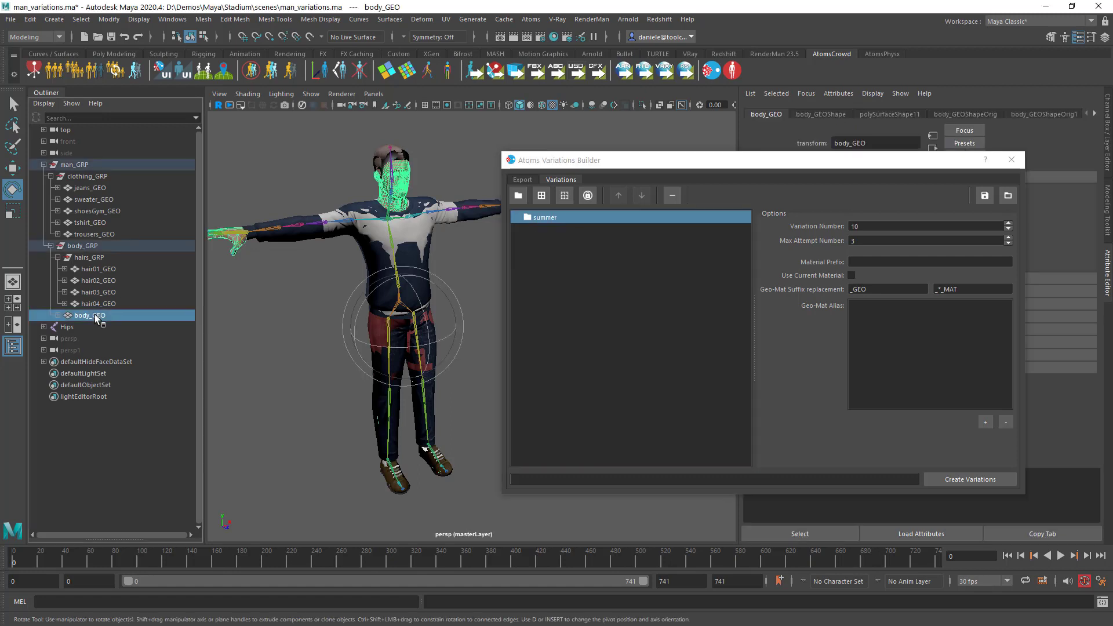
pyautogui.keyDown('ctrl'); pyautogui.click(93, 222); pyautogui.keyUp('ctrl')
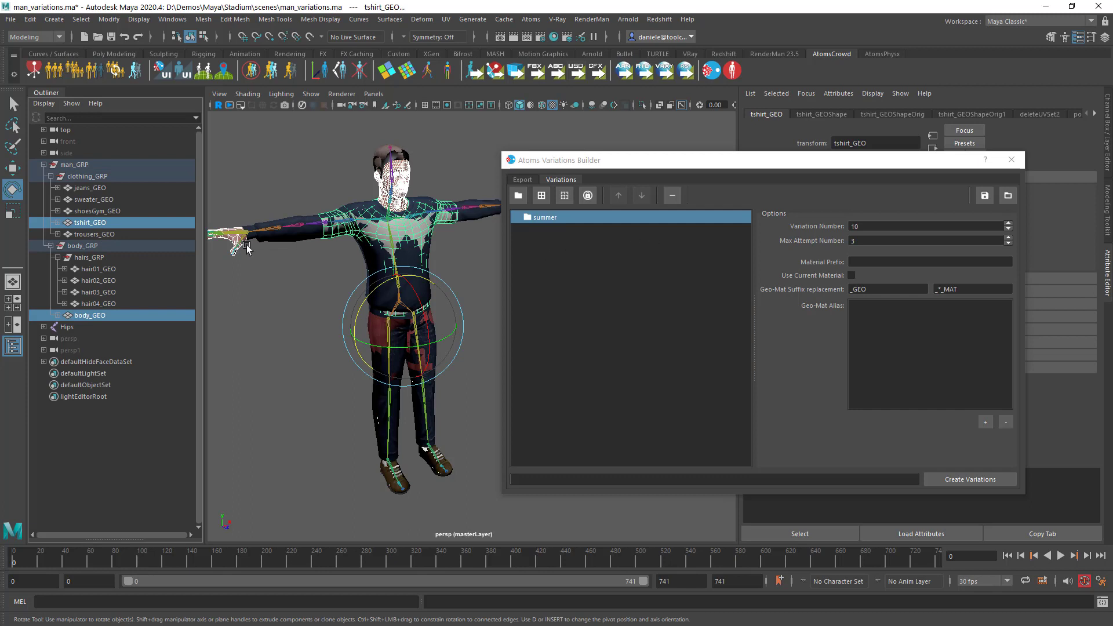
pyautogui.keyDown('ctrl'); pyautogui.click(96, 235); pyautogui.keyUp('ctrl')
pyautogui.keyDown('ctrl'); pyautogui.click(95, 211); pyautogui.keyUp('ctrl')
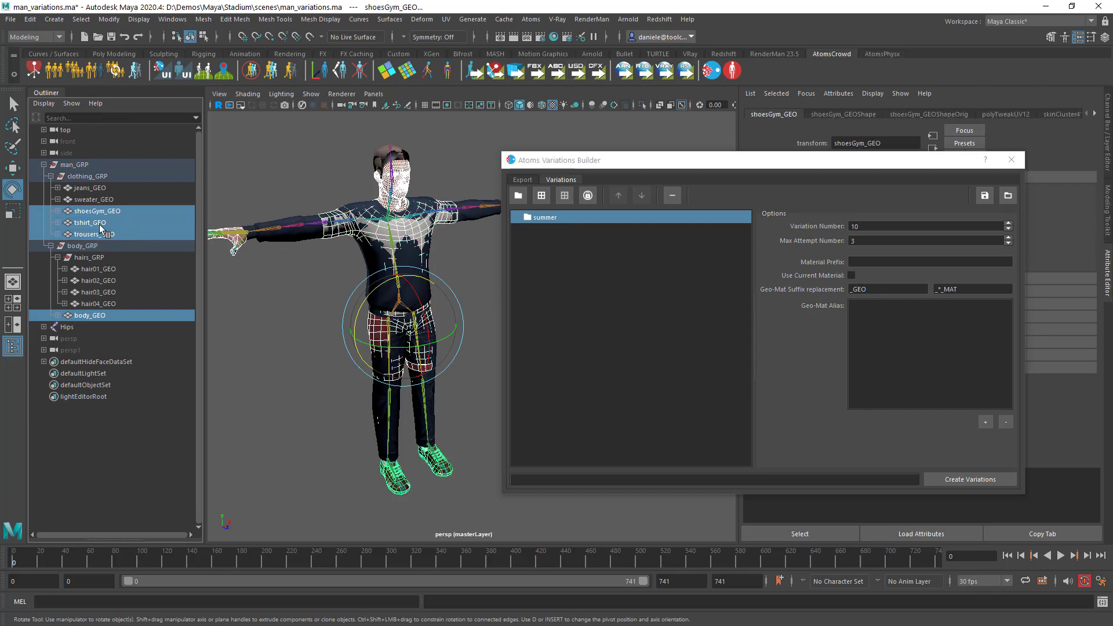
pyautogui.click(541, 196)
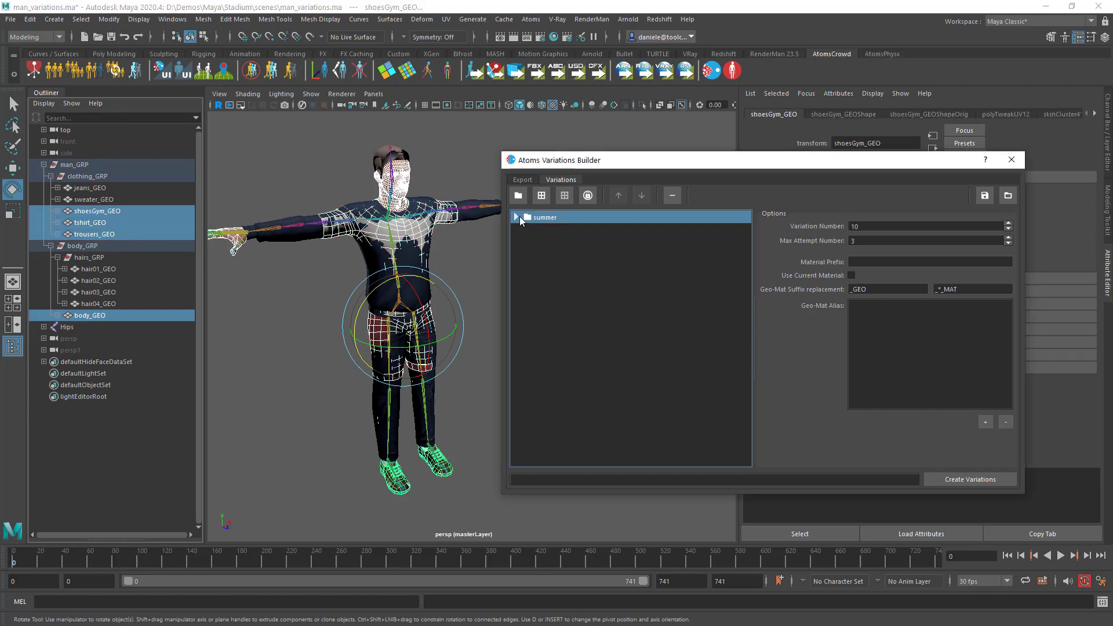
pyautogui.click(516, 217)
pyautogui.click(562, 244)
pyautogui.click(562, 255)
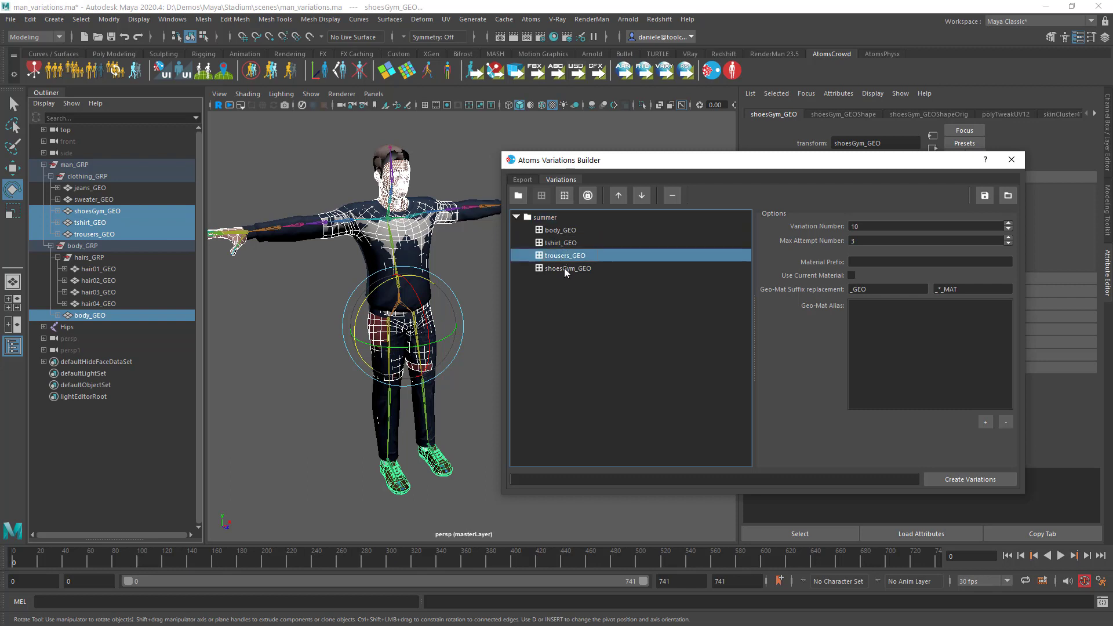
pyautogui.click(564, 269)
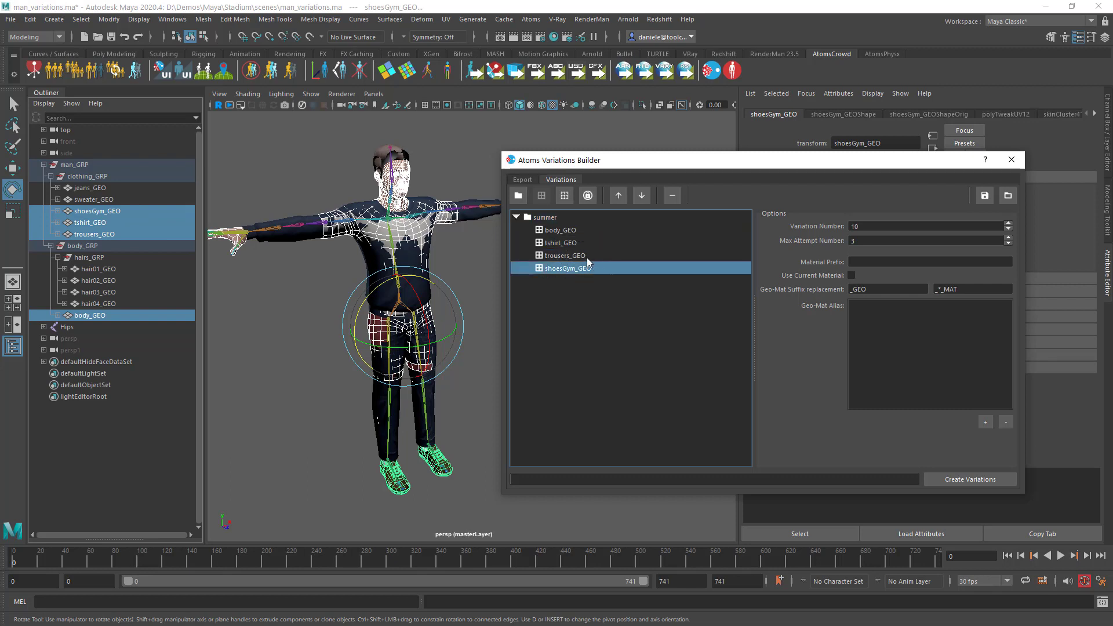
# Step: Create a top-level geometry group named "hair" outside the summer folder and expand it
pyautogui.click(555, 304)
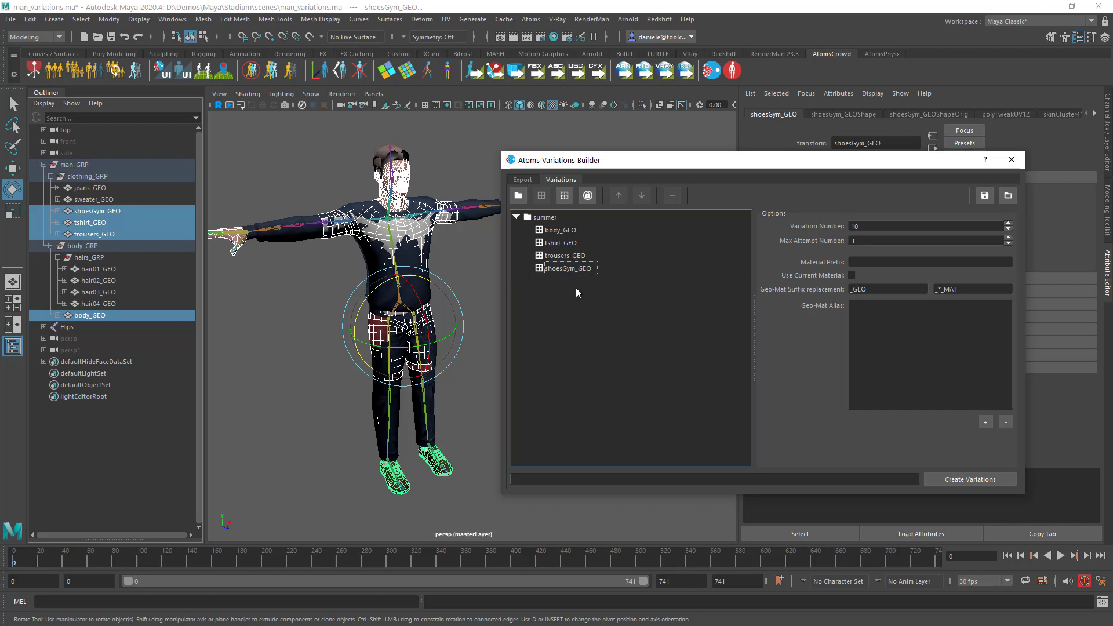
pyautogui.click(564, 197)
pyautogui.click(516, 281)
pyautogui.doubleClick(545, 281)
pyautogui.write('hair')
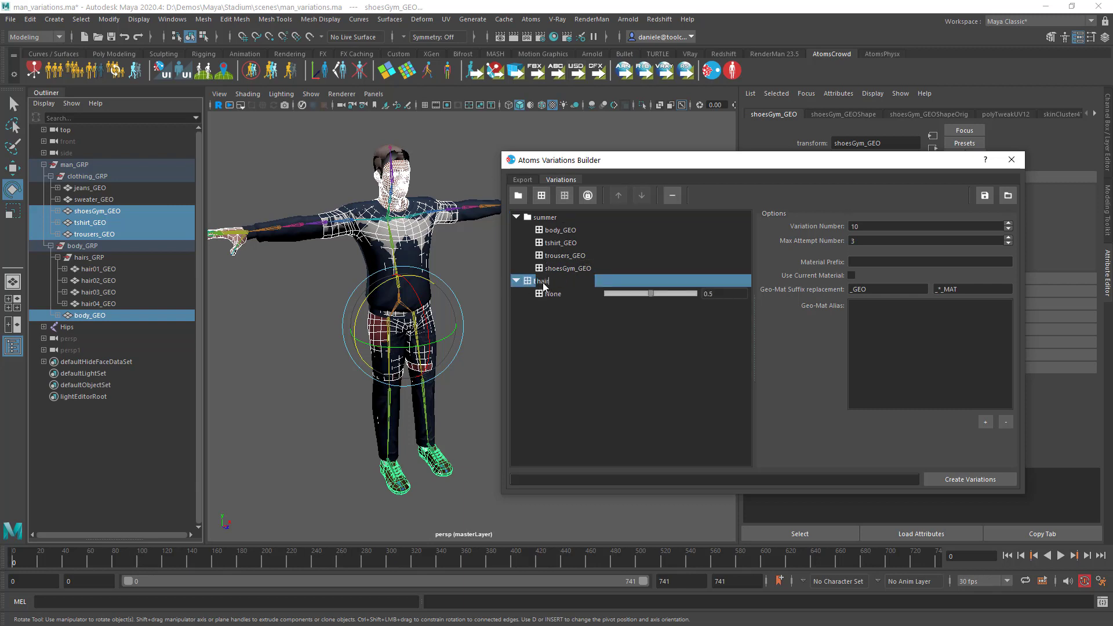
pyautogui.press('Return')
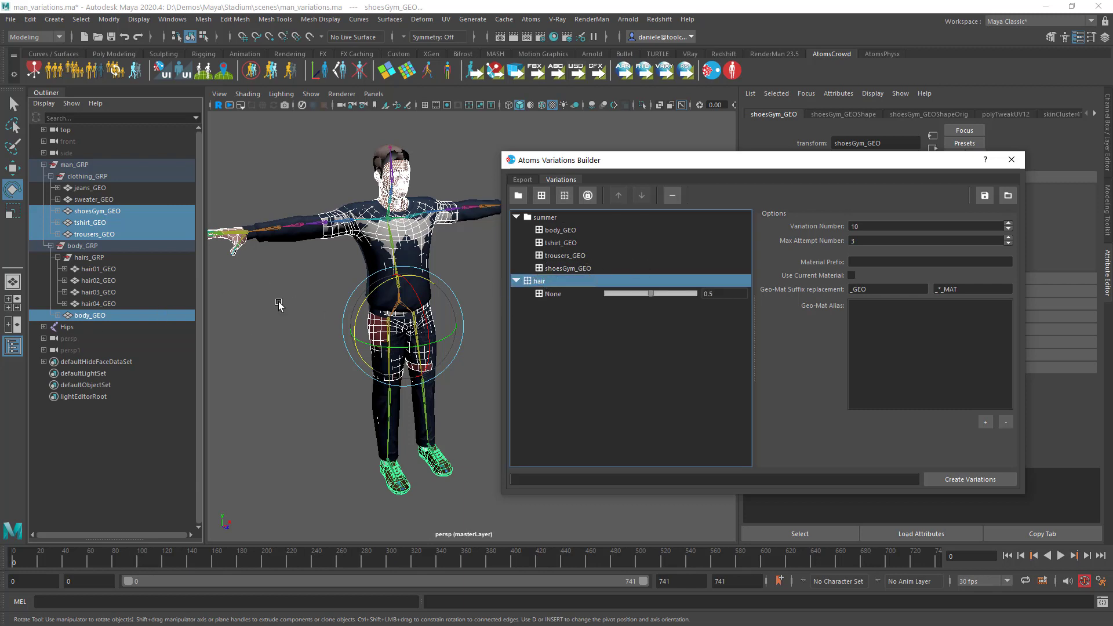
# Step: Add hair01_GEO through hair04_GEO to the hair group and set the None entry's weight to 0
pyautogui.moveTo(102, 269); pyautogui.dragTo(106, 302)
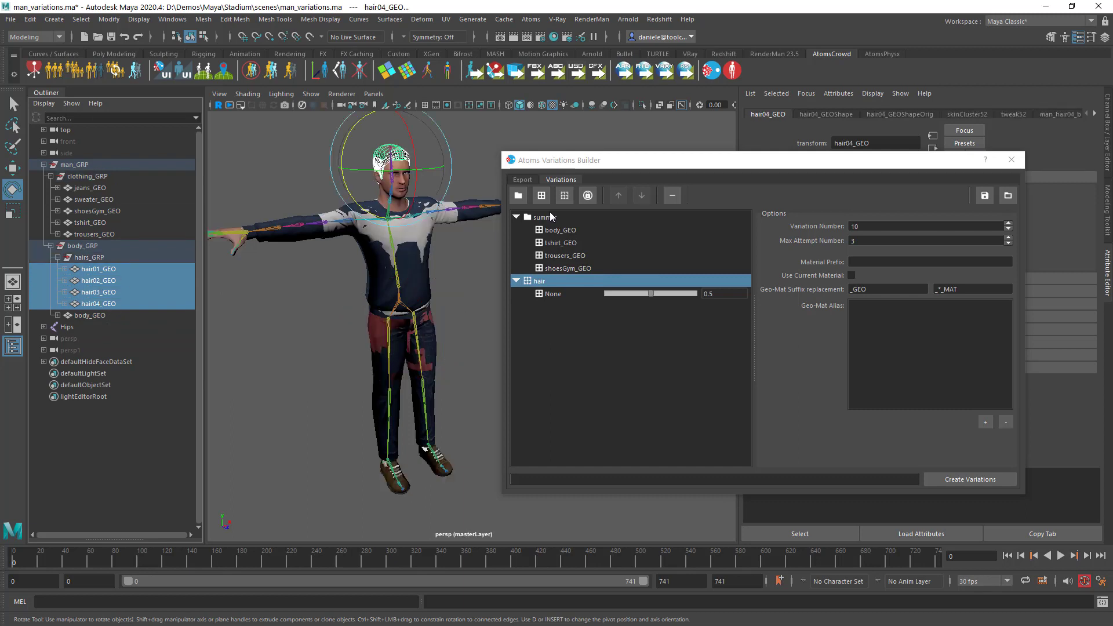
pyautogui.click(542, 197)
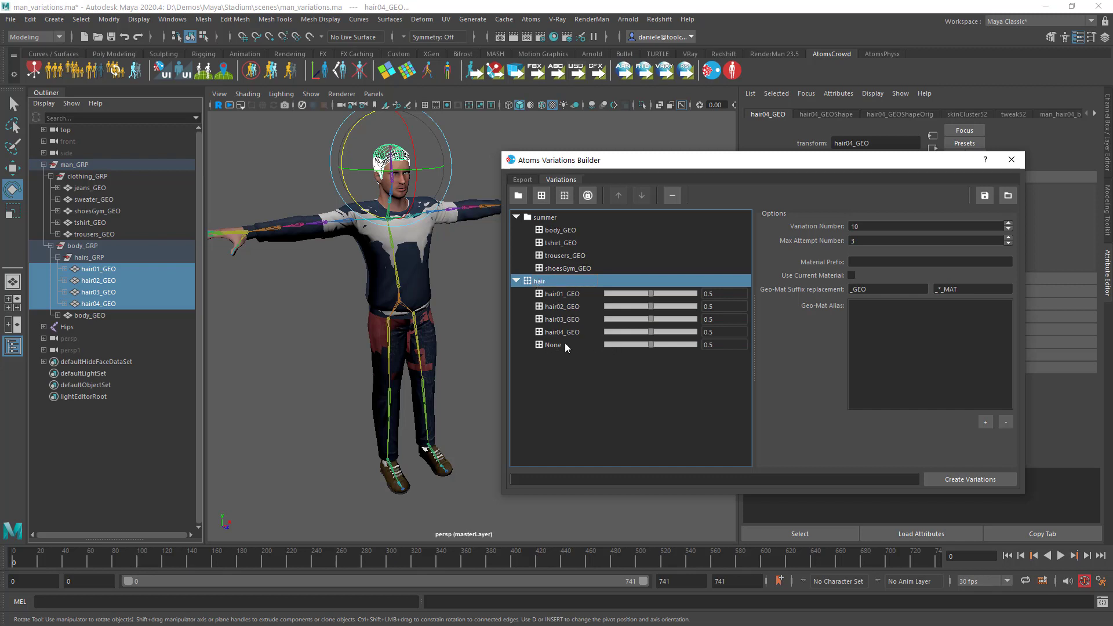
pyautogui.moveTo(651, 346); pyautogui.dragTo(550, 345)
# Step: Create a second variation group folder named "spring"
pyautogui.click(519, 196)
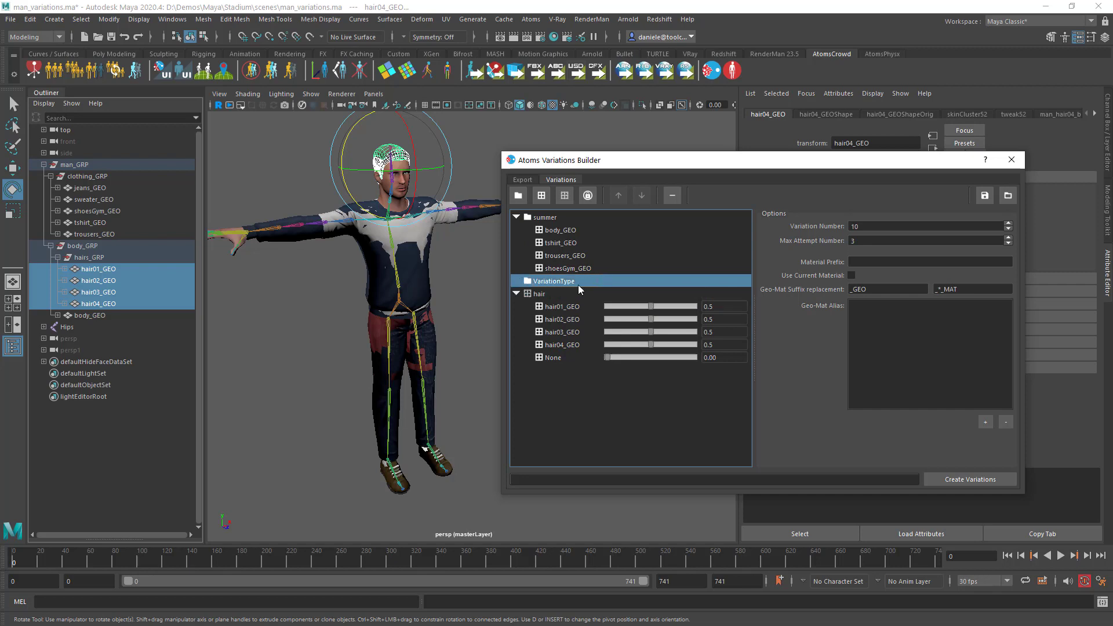
pyautogui.doubleClick(556, 282)
pyautogui.write('sprin')
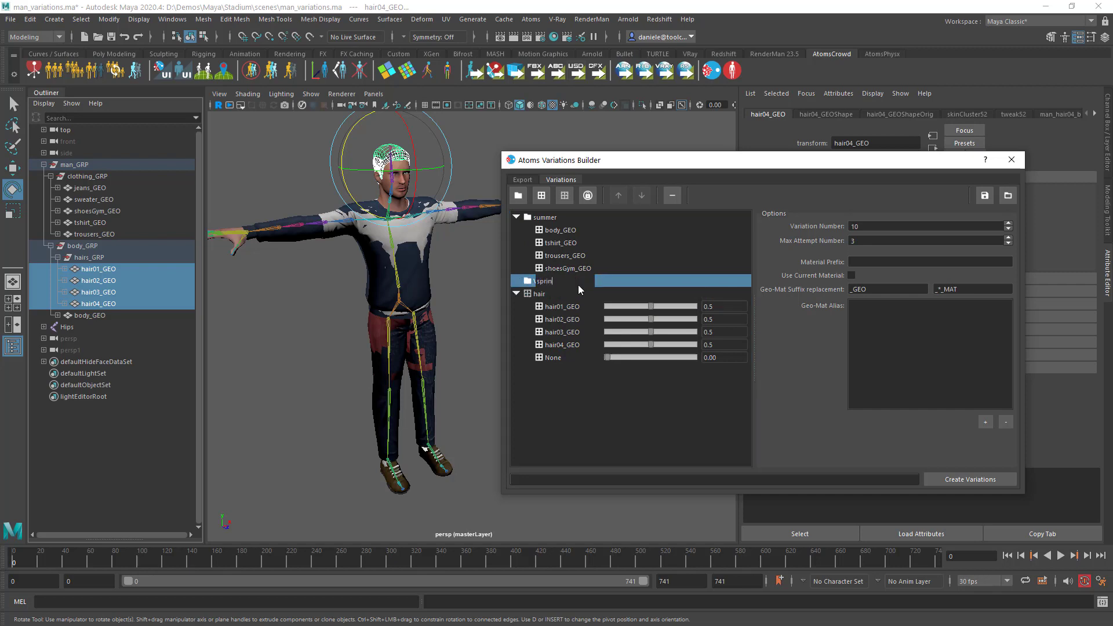
pyautogui.write('gs')
pyautogui.press('Return')
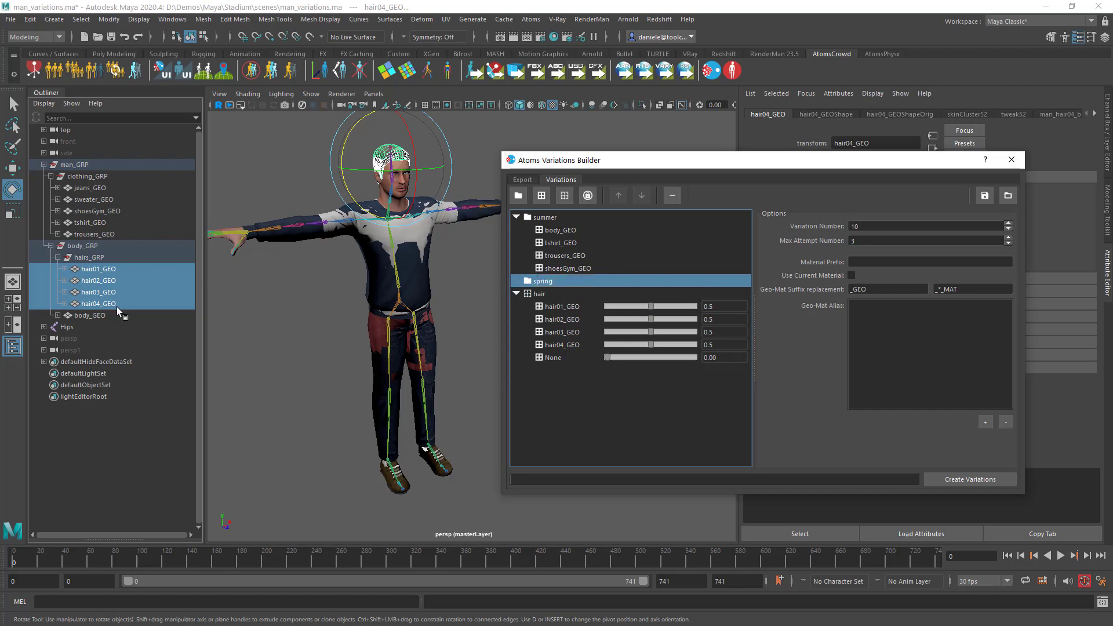
# Step: Add body_GEO, jeans_GEO, shoesGym_GEO and sweater_GEO to the spring group
pyautogui.click(100, 312)
pyautogui.keyDown('ctrl'); pyautogui.click(92, 188); pyautogui.keyUp('ctrl')
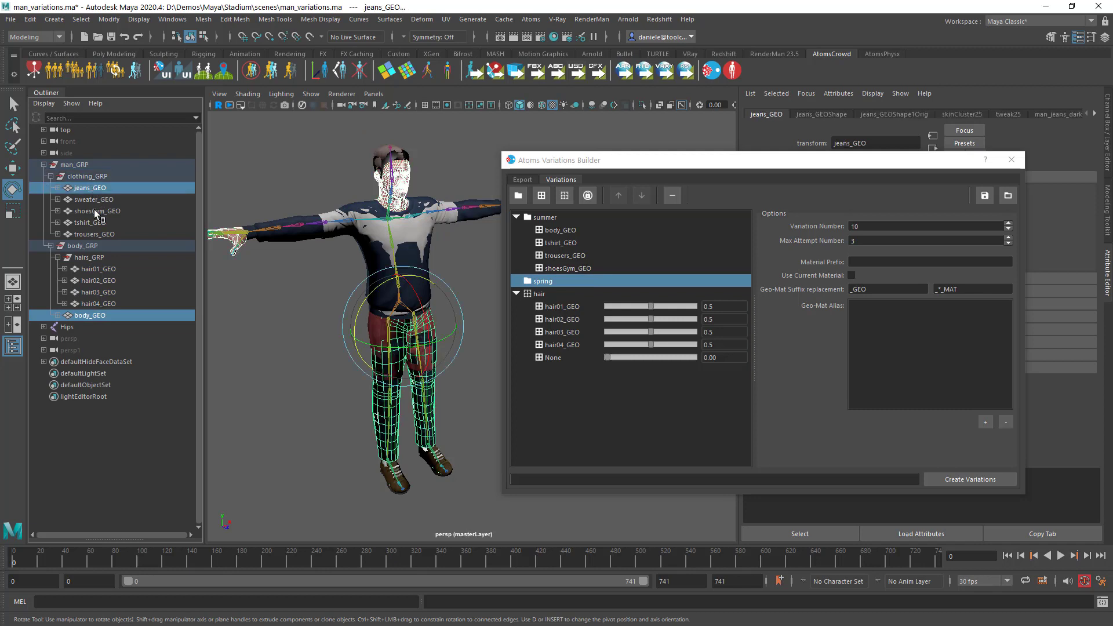
pyautogui.keyDown('ctrl'); pyautogui.click(94, 210); pyautogui.keyUp('ctrl')
pyautogui.keyDown('ctrl'); pyautogui.click(96, 201); pyautogui.keyUp('ctrl')
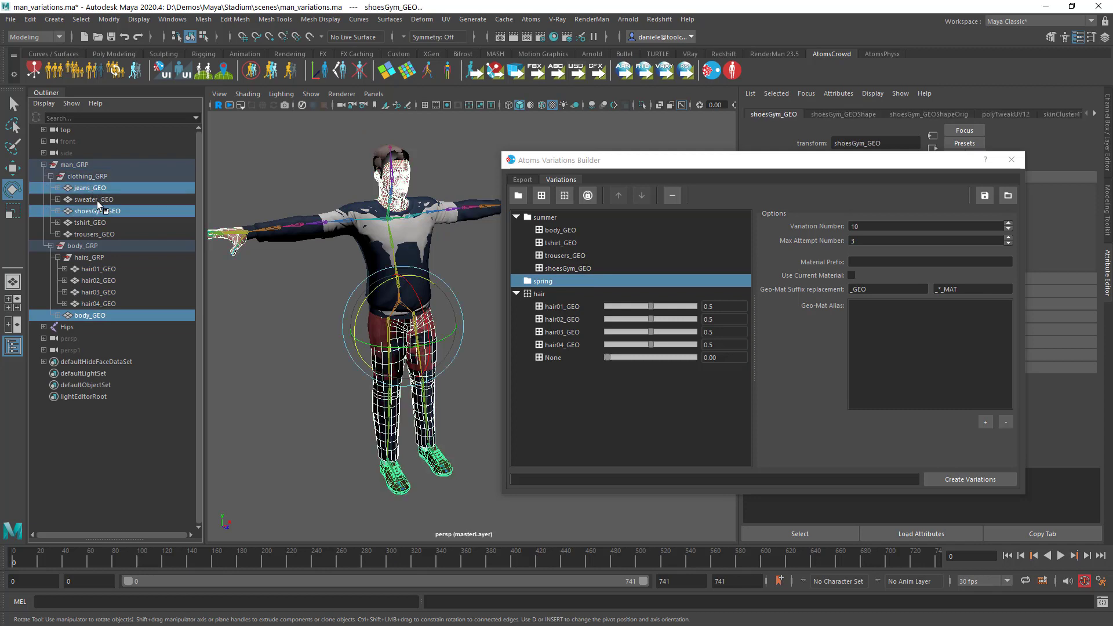
pyautogui.click(545, 196)
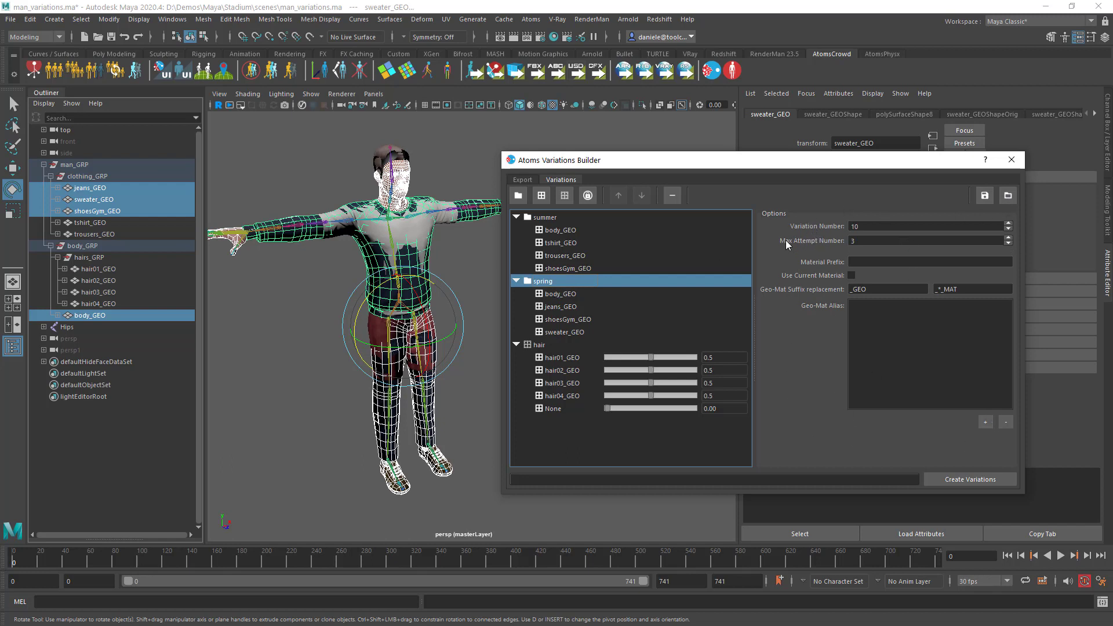
# Step: Set the variation number to 3 and the maximum attempt number to 3
pyautogui.click(879, 228)
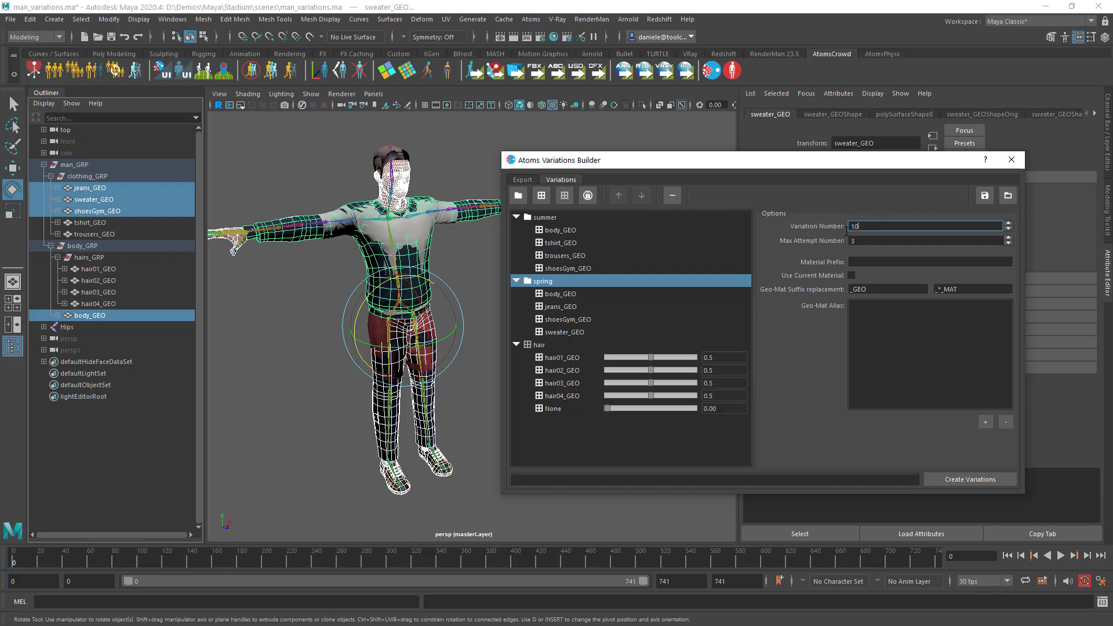
pyautogui.click(548, 218)
pyautogui.click(554, 283)
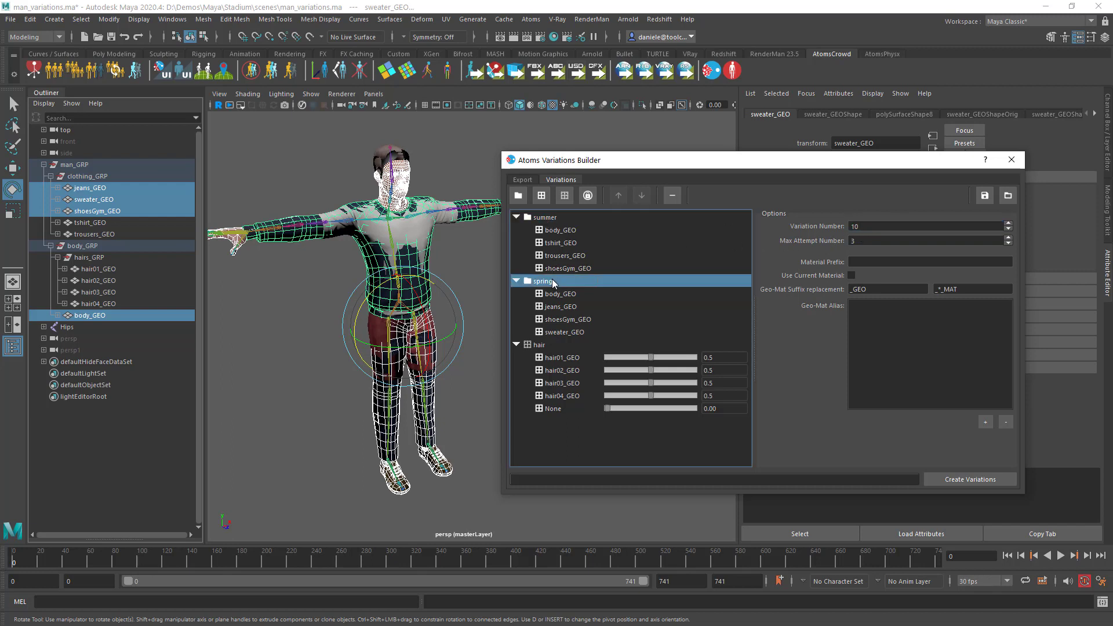
pyautogui.doubleClick(880, 224)
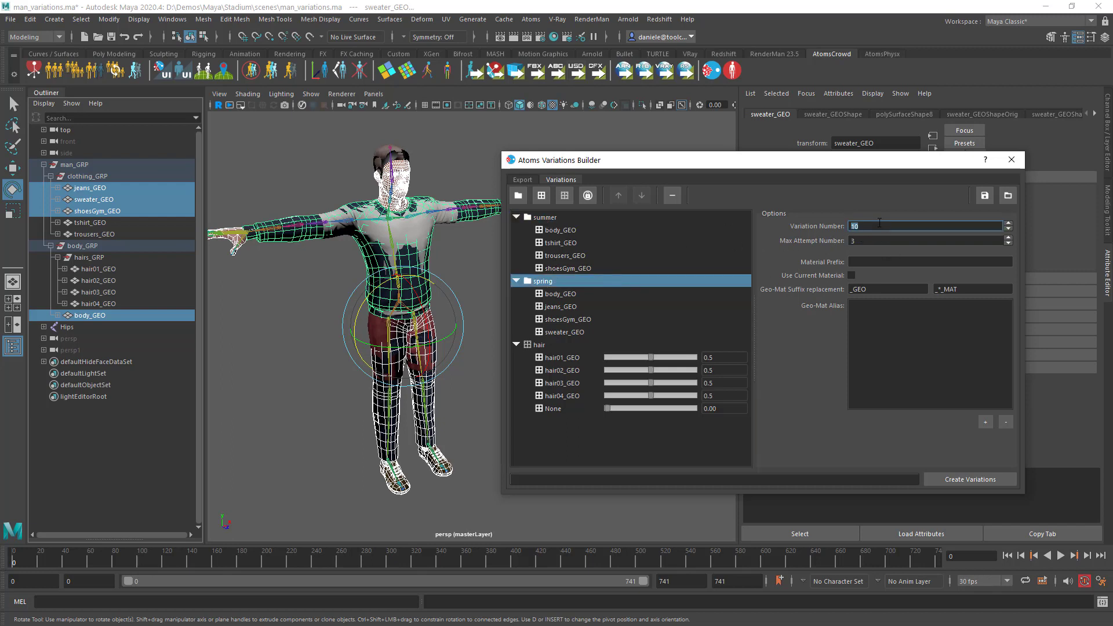
pyautogui.write('3')
pyautogui.press('Tab')
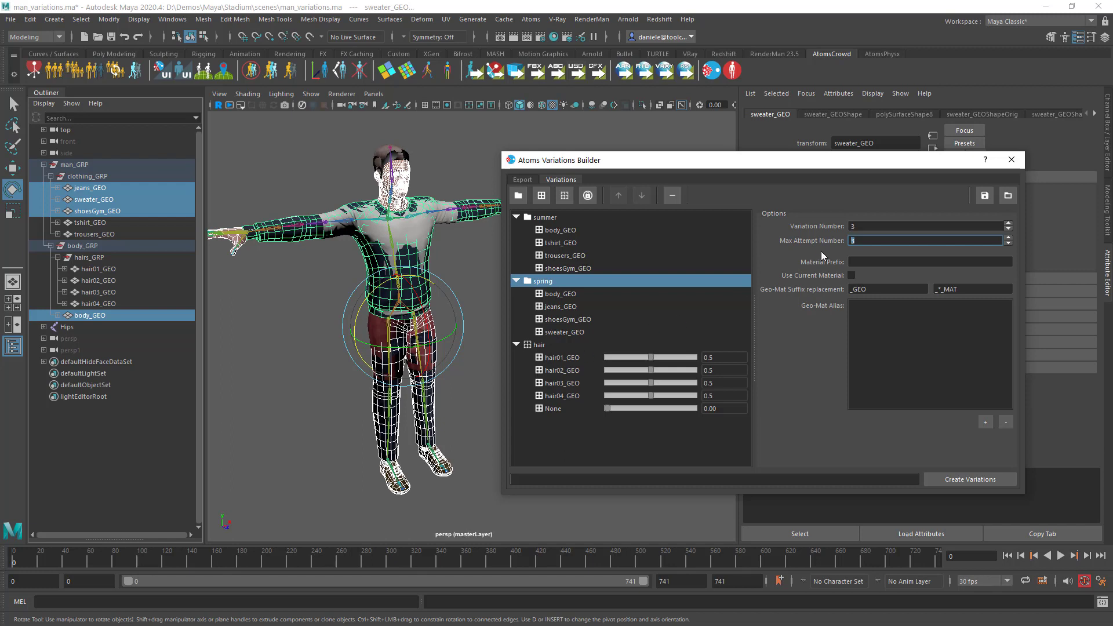
pyautogui.write('3')
# Step: Open the Hypershade beside the Variations Builder and compare the summer group's body_GEO name with the body material names
pyautogui.moveTo(606, 160); pyautogui.dragTo(631, 159)
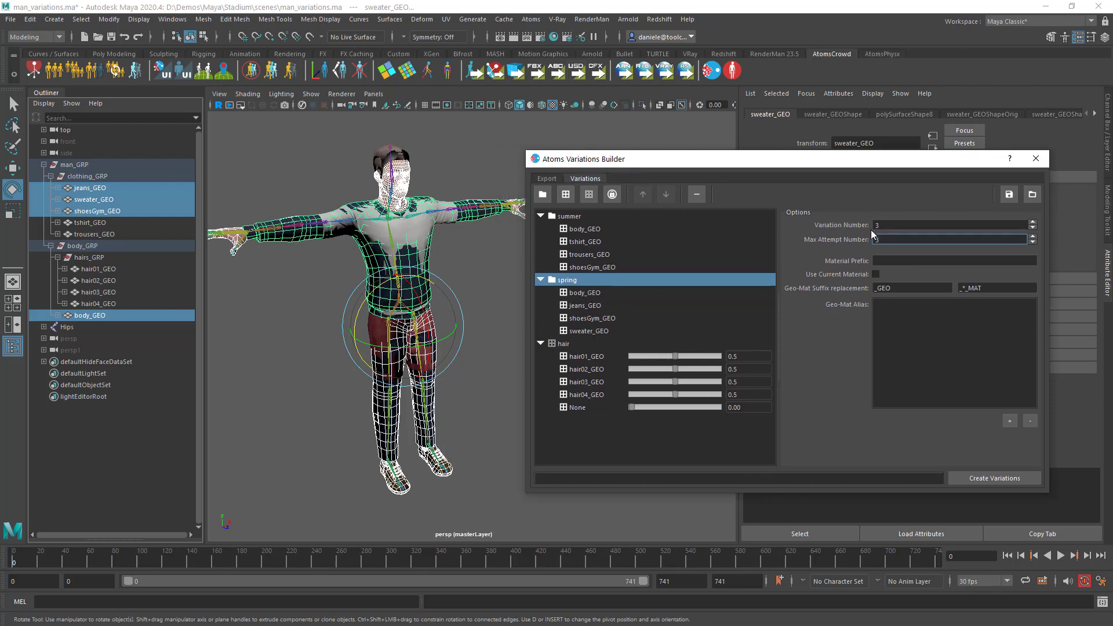
pyautogui.click(556, 38)
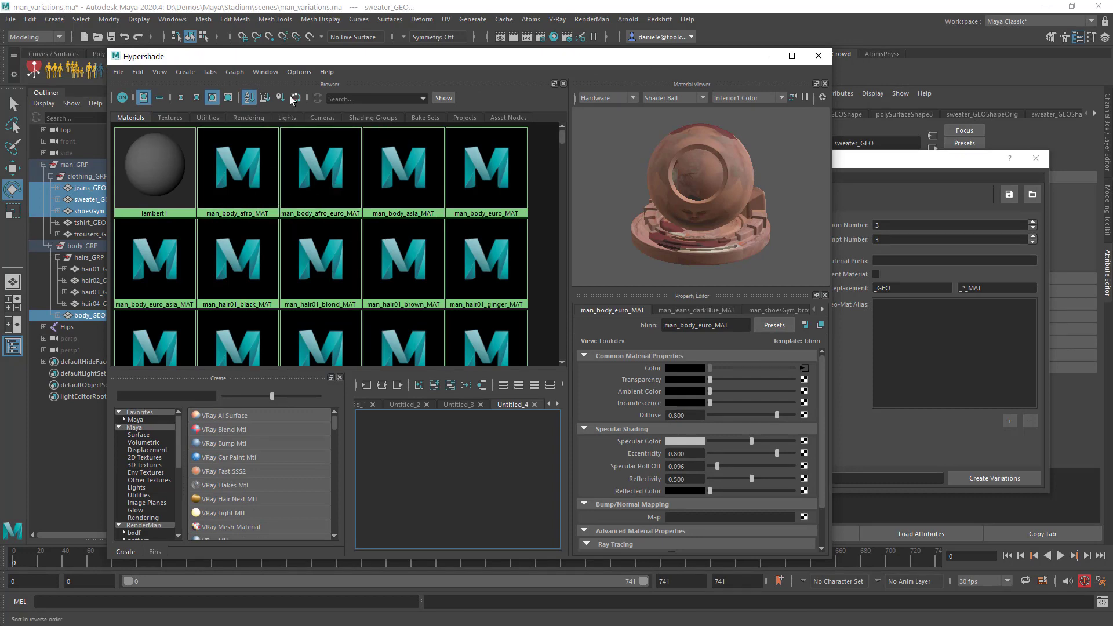
pyautogui.moveTo(308, 61); pyautogui.dragTo(251, 63)
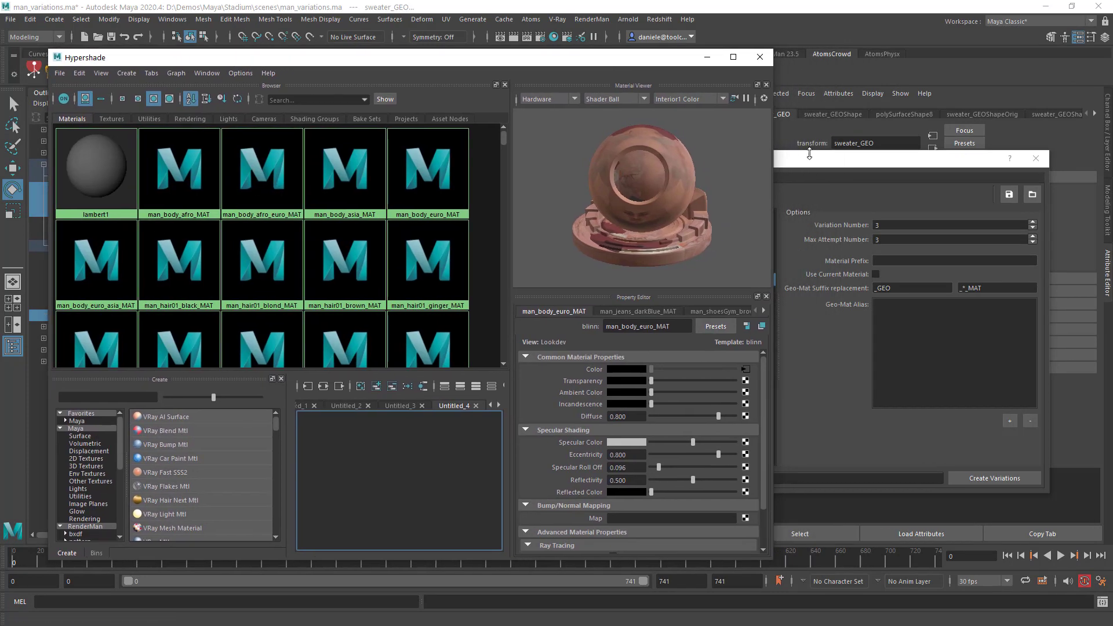
pyautogui.moveTo(811, 163); pyautogui.dragTo(820, 168)
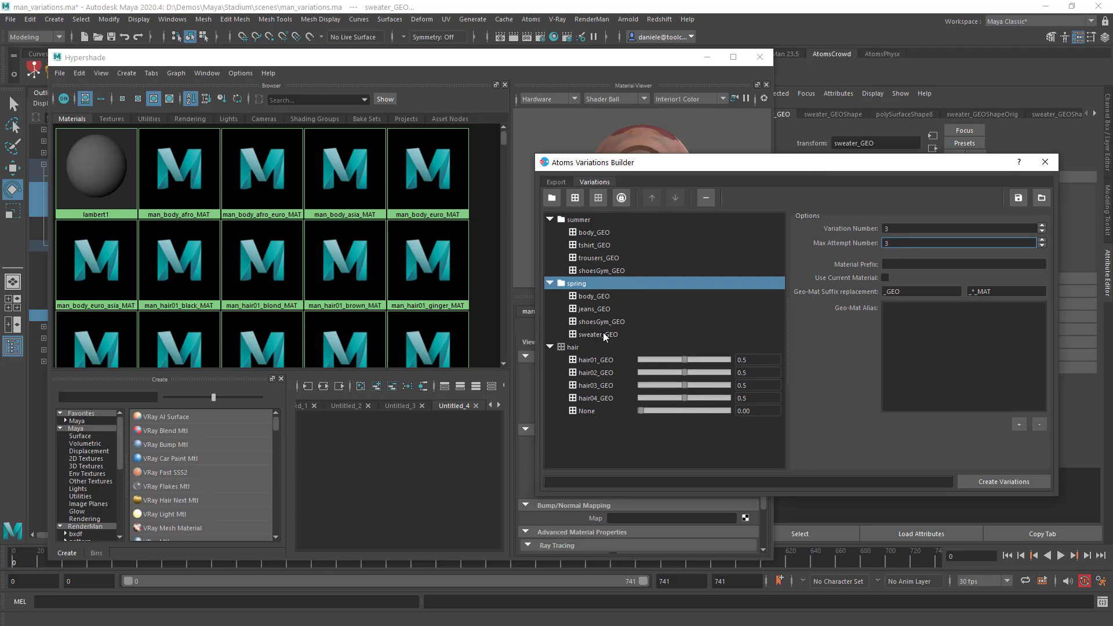
pyautogui.click(598, 233)
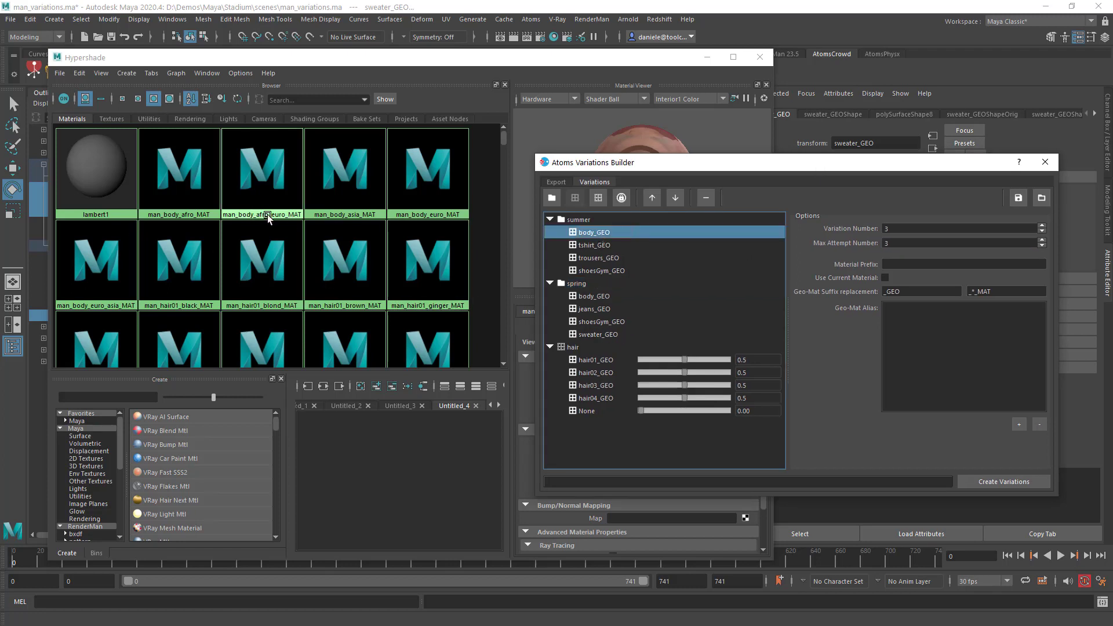
pyautogui.moveTo(584, 234); pyautogui.dragTo(296, 215)
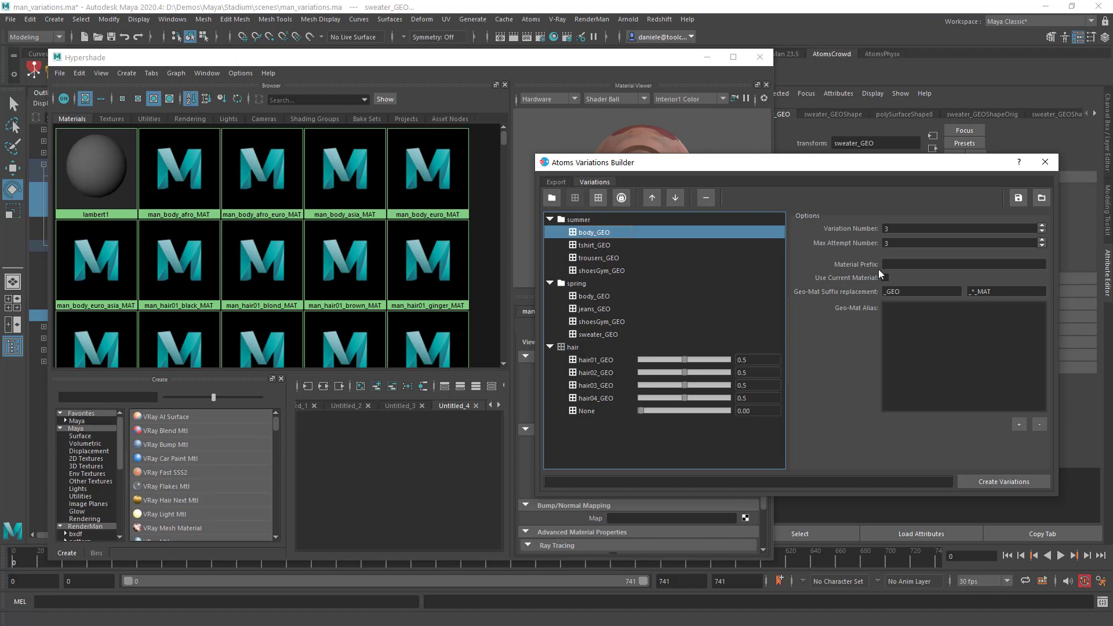
# Step: Set the material prefix to "man_"
pyautogui.click(897, 262)
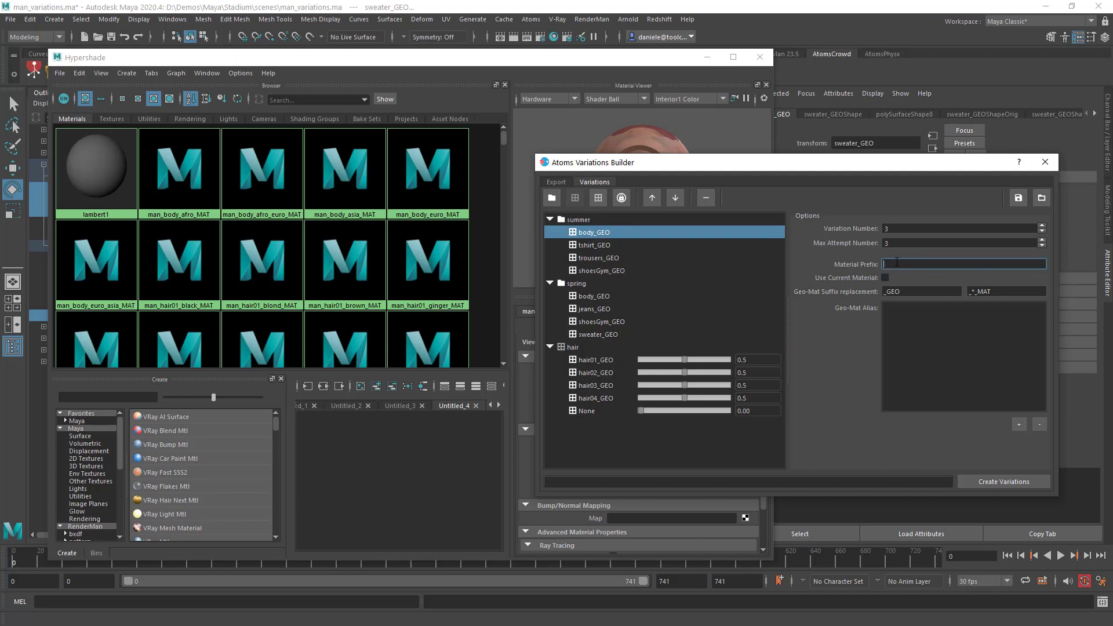
pyautogui.write('man_')
pyautogui.hotkey('shift', 'Tab')
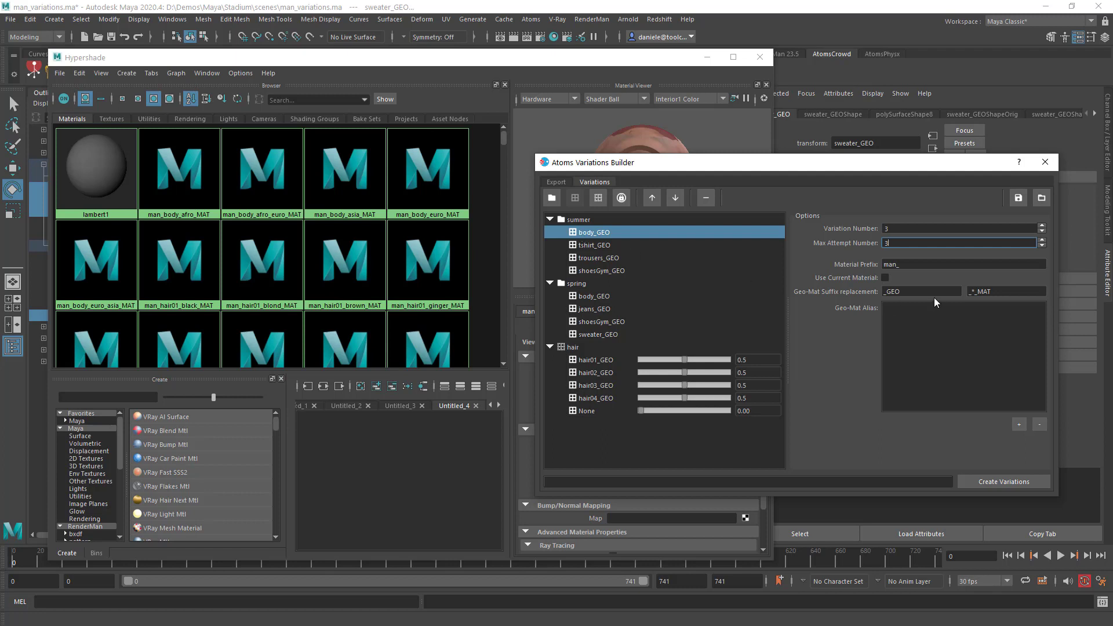
# Step: Check the geometry-to-material suffix replacement from _GEO to _*_MAT, and close the Hypershade
pyautogui.doubleClick(883, 292)
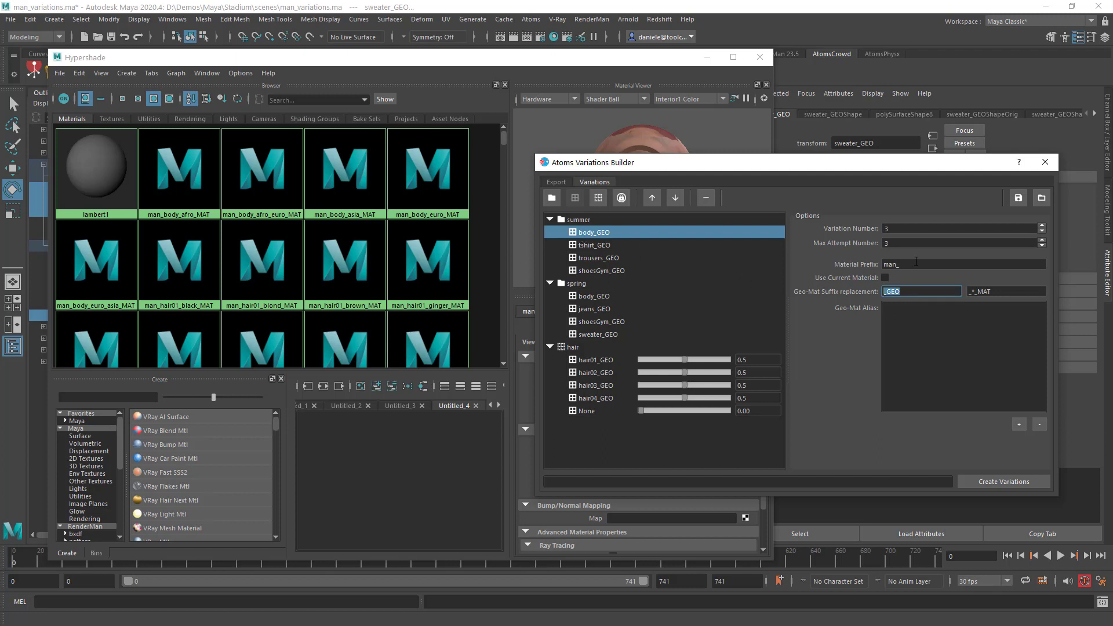
pyautogui.doubleClick(996, 290)
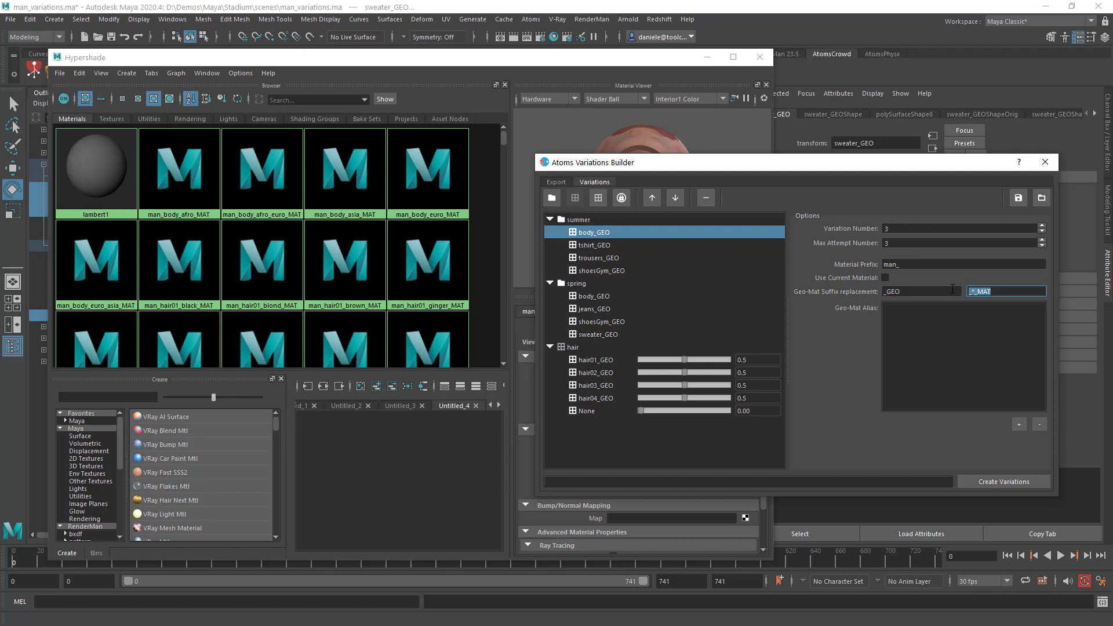
pyautogui.moveTo(971, 290); pyautogui.dragTo(978, 290)
pyautogui.click(971, 291)
pyautogui.click(760, 57)
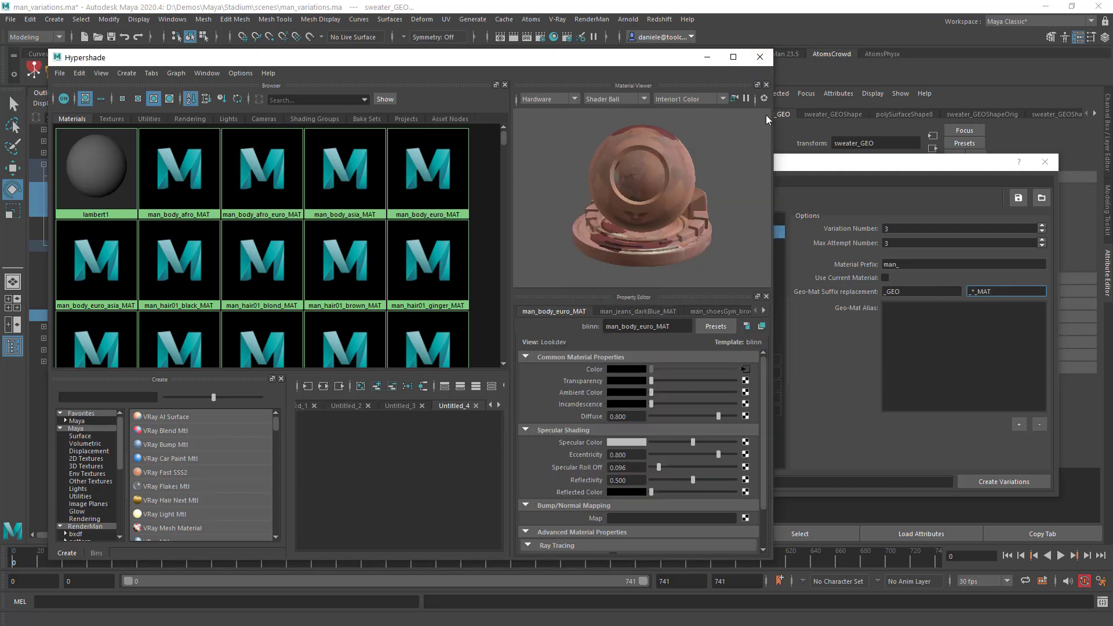
# Step: Build the variations from the configured groups and close the Variations Builder
pyautogui.click(990, 482)
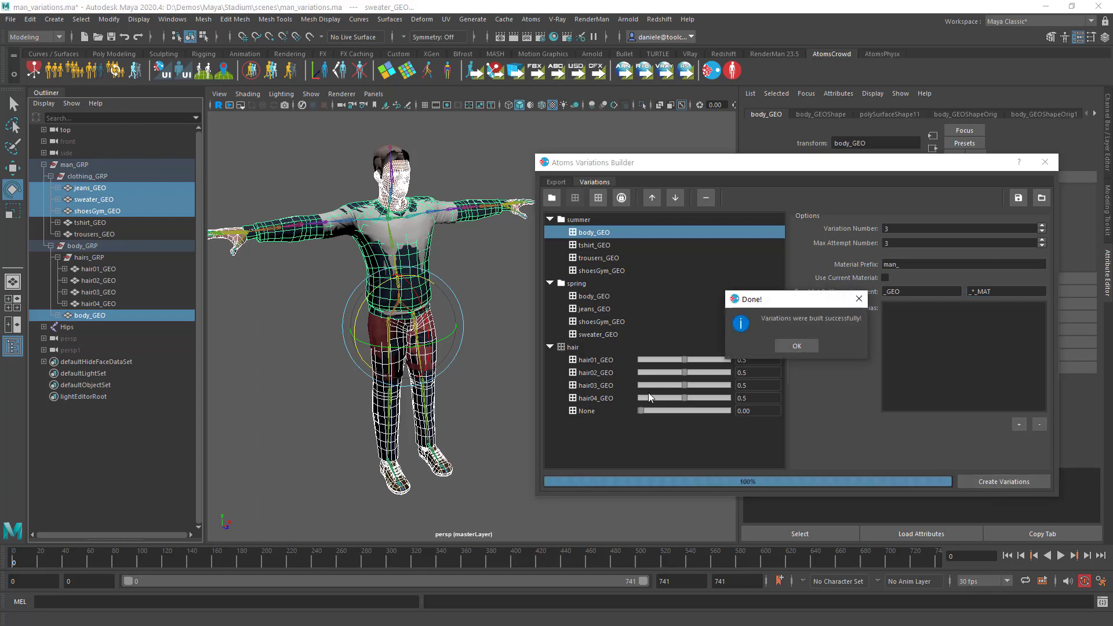
pyautogui.click(798, 346)
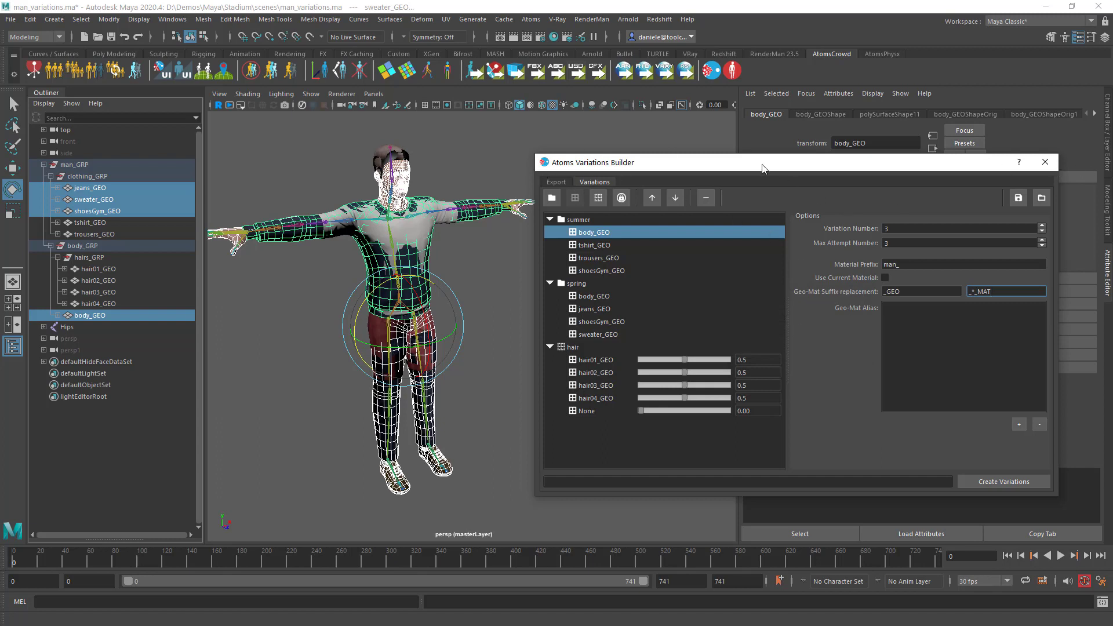
pyautogui.moveTo(760, 163); pyautogui.dragTo(775, 162)
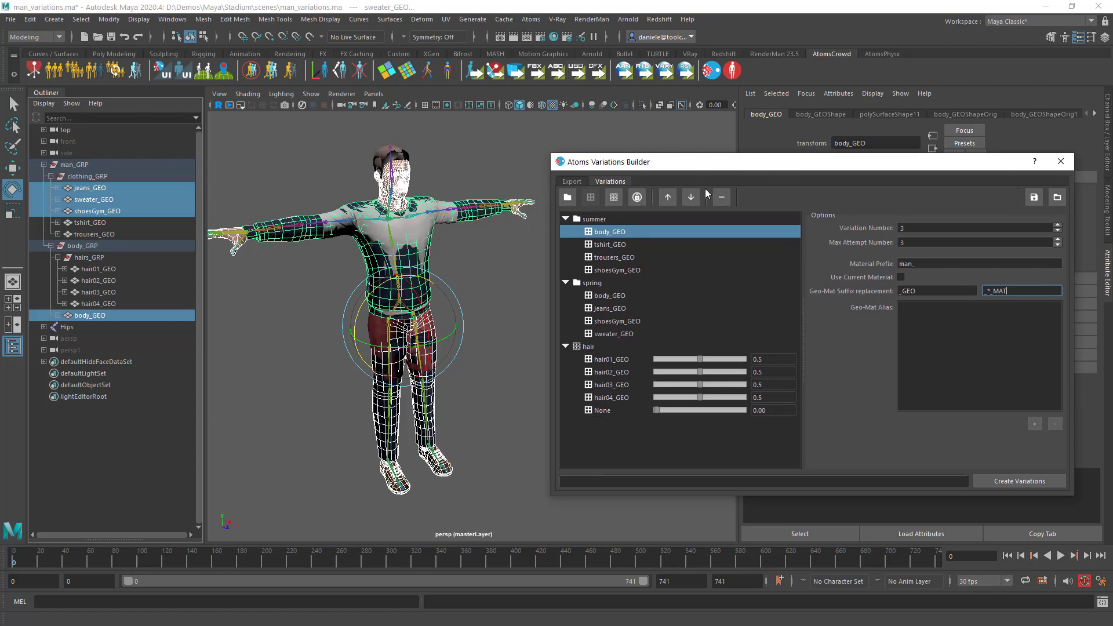
pyautogui.click(579, 183)
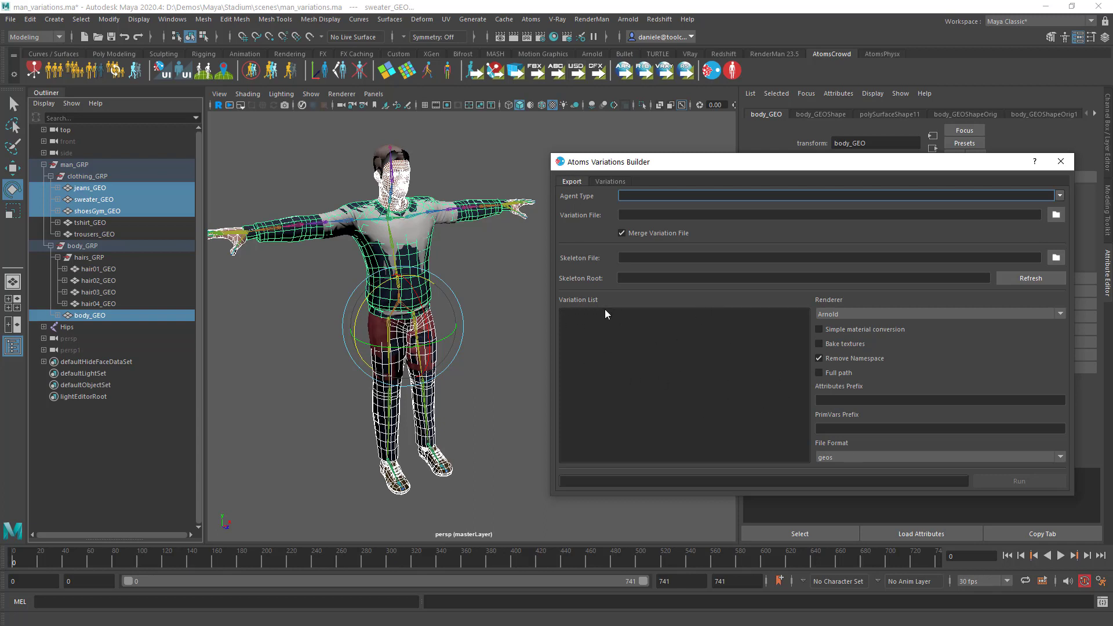
pyautogui.moveTo(1051, 165); pyautogui.dragTo(1054, 167)
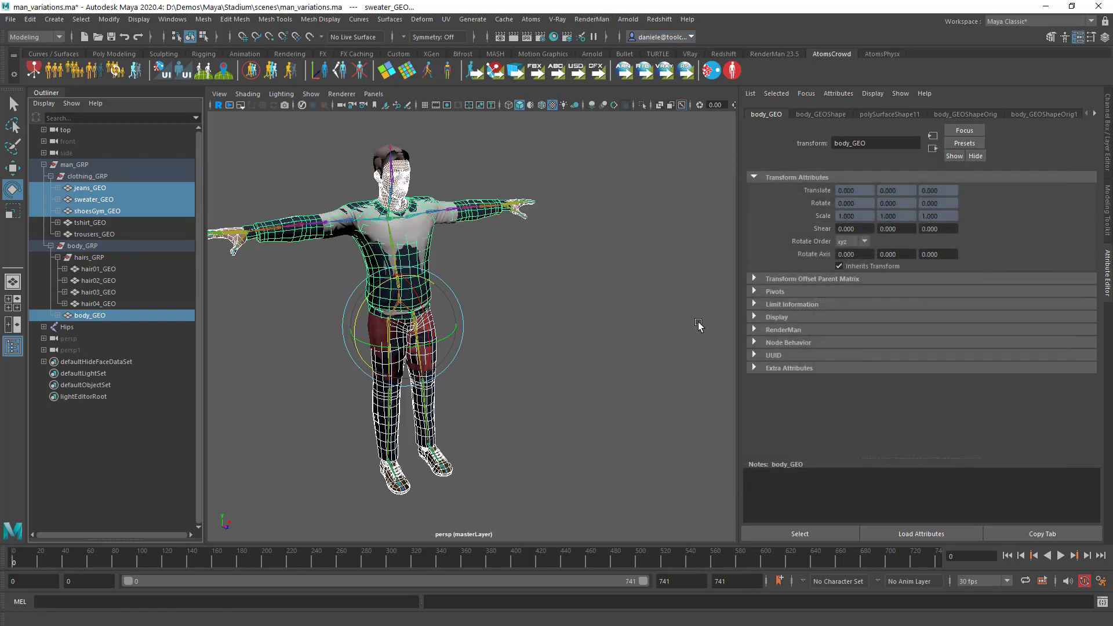
# Step: Open the Render Setup and collapse all the summer and spring layers, summer_1 through spring_3
pyautogui.keyDown('alt'); pyautogui.moveTo(518, 308); pyautogui.dragTo(535, 306, button='middle'); pyautogui.keyUp('alt')
pyautogui.click(595, 37)
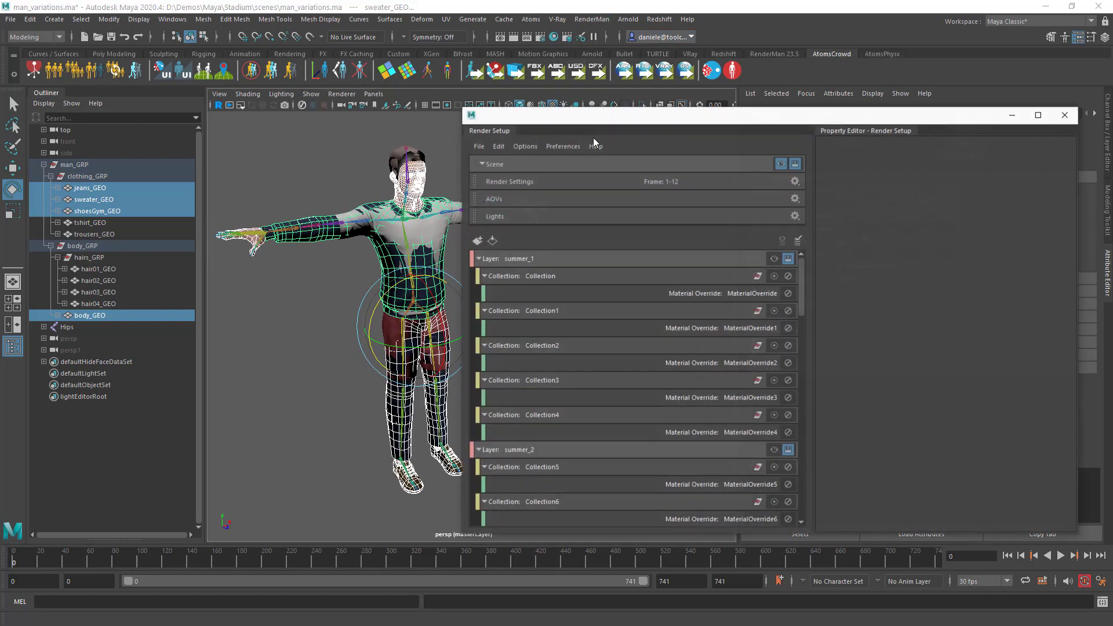
pyautogui.click(479, 259)
pyautogui.click(479, 276)
pyautogui.click(481, 294)
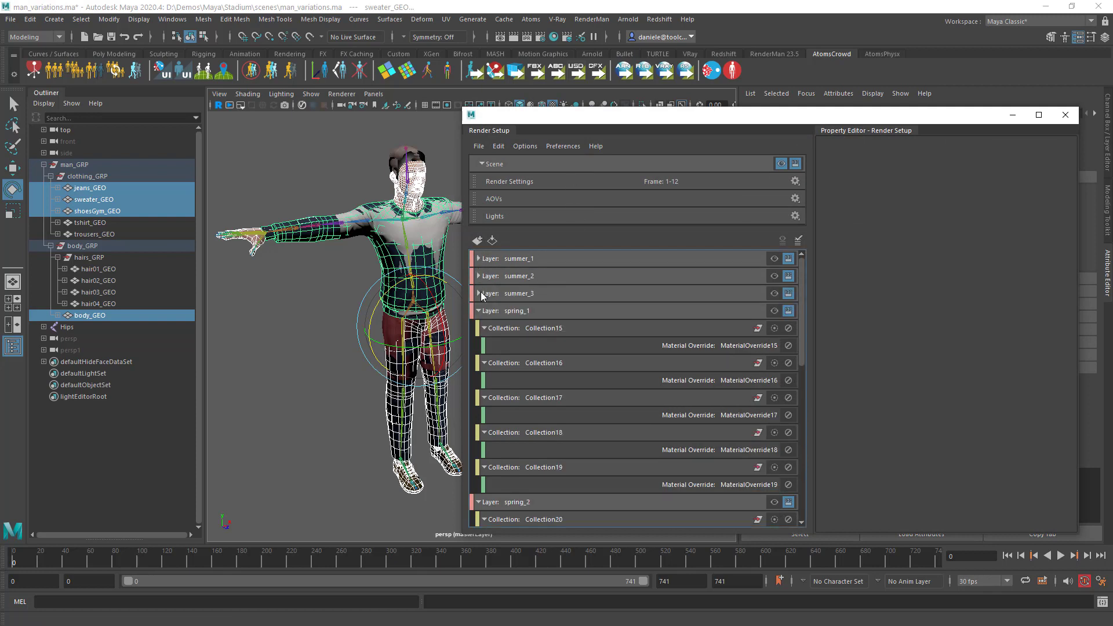
pyautogui.click(481, 311)
pyautogui.click(482, 328)
pyautogui.click(481, 346)
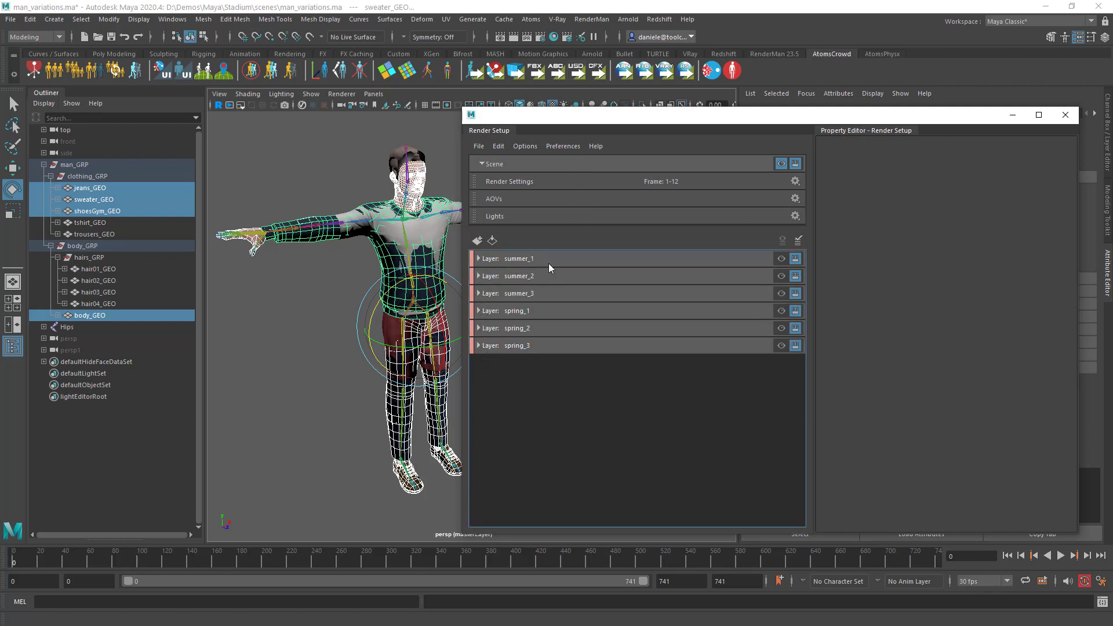
# Step: Arrange a narrower Render Setup window beside the character, make summer_1 the visible layer and clear the object selection
pyautogui.moveTo(556, 116); pyautogui.dragTo(584, 112)
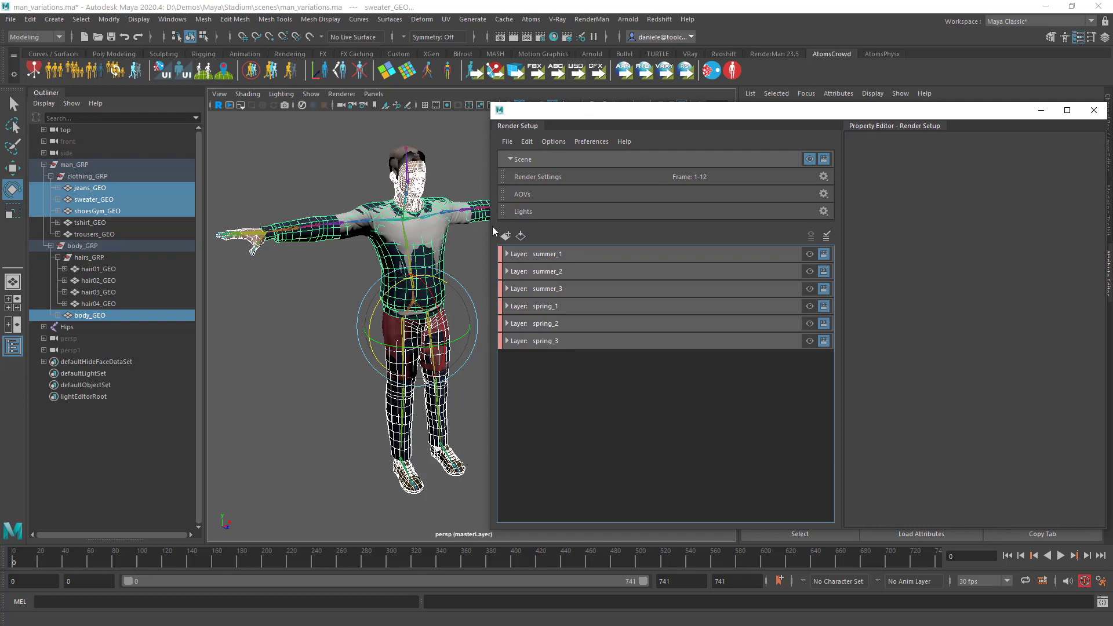
pyautogui.moveTo(490, 226); pyautogui.dragTo(551, 226)
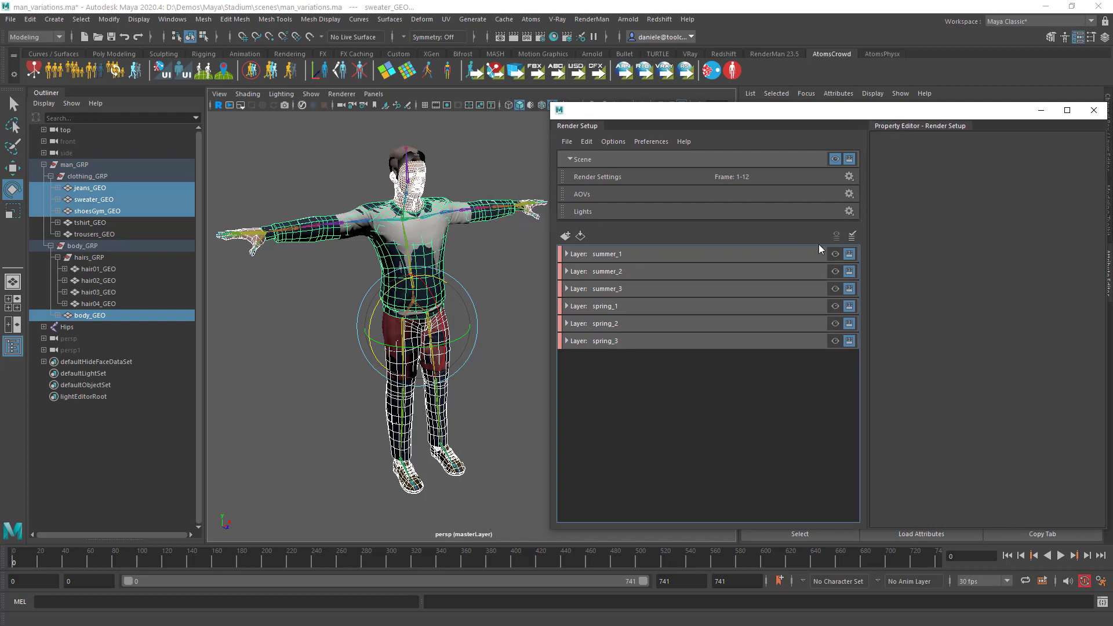
pyautogui.click(835, 254)
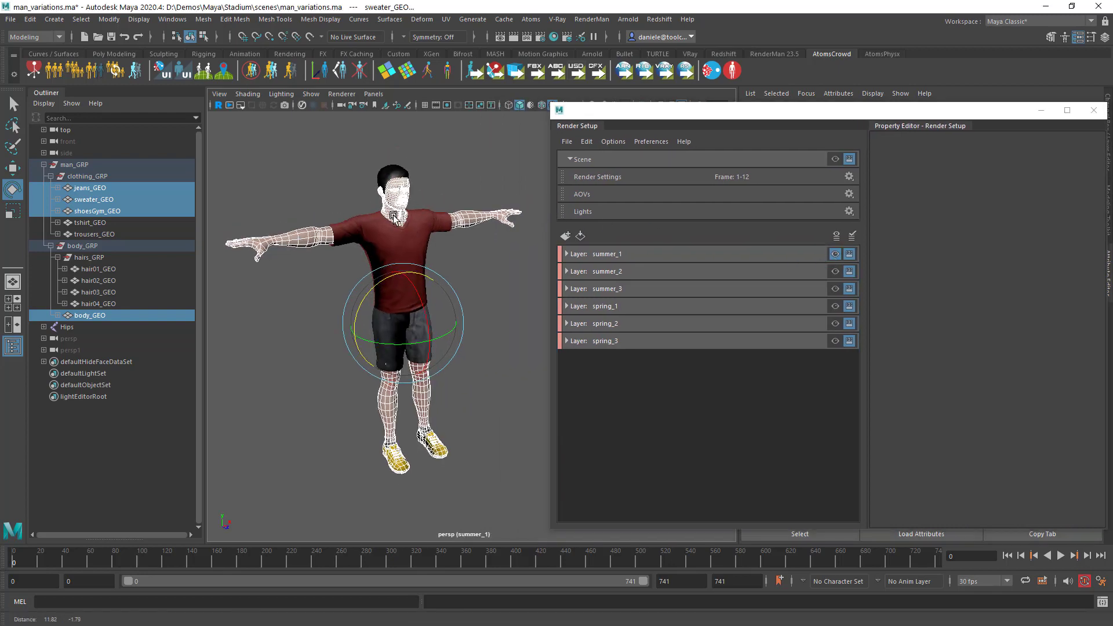
pyautogui.click(317, 427)
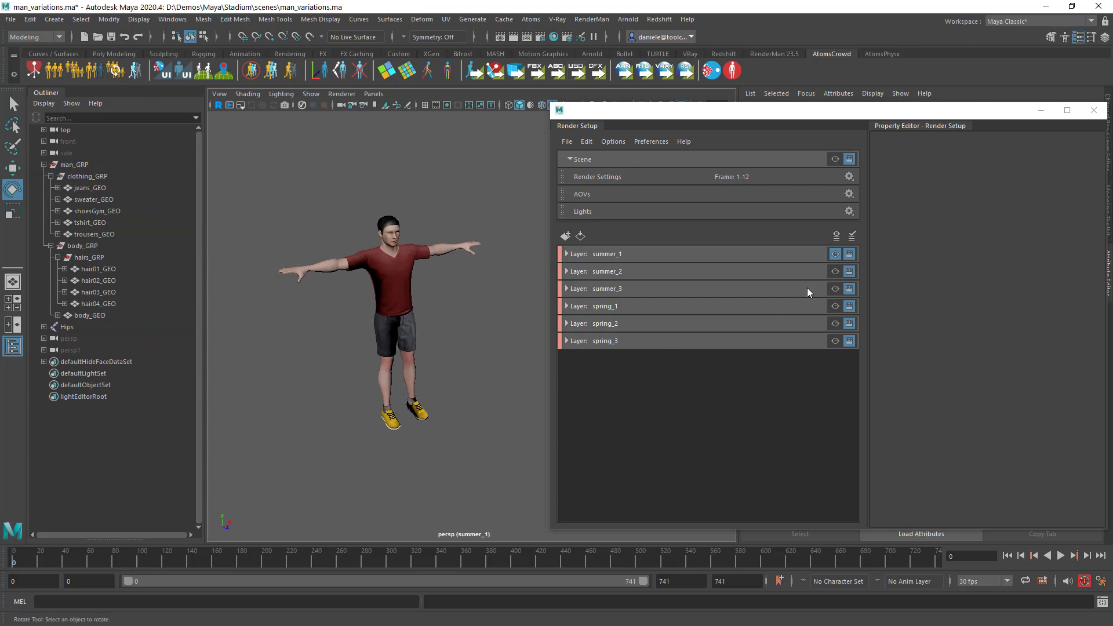
# Step: Compare the summer_1, summer_2, summer_3 and spring_1 looks on the character by making each layer visible in turn
pyautogui.click(835, 272)
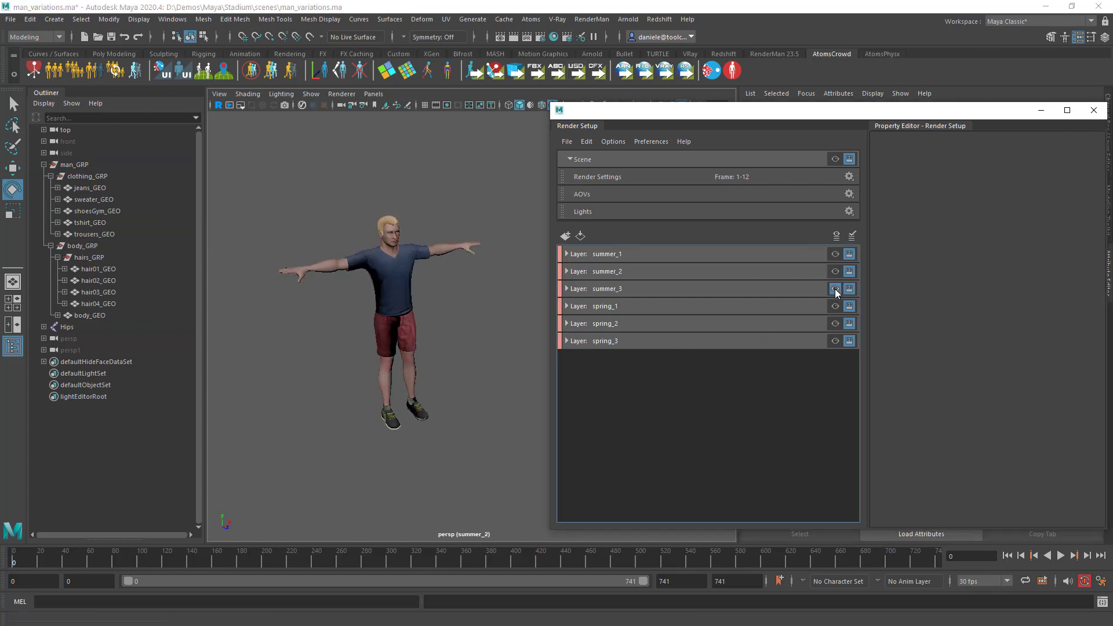
pyautogui.click(835, 289)
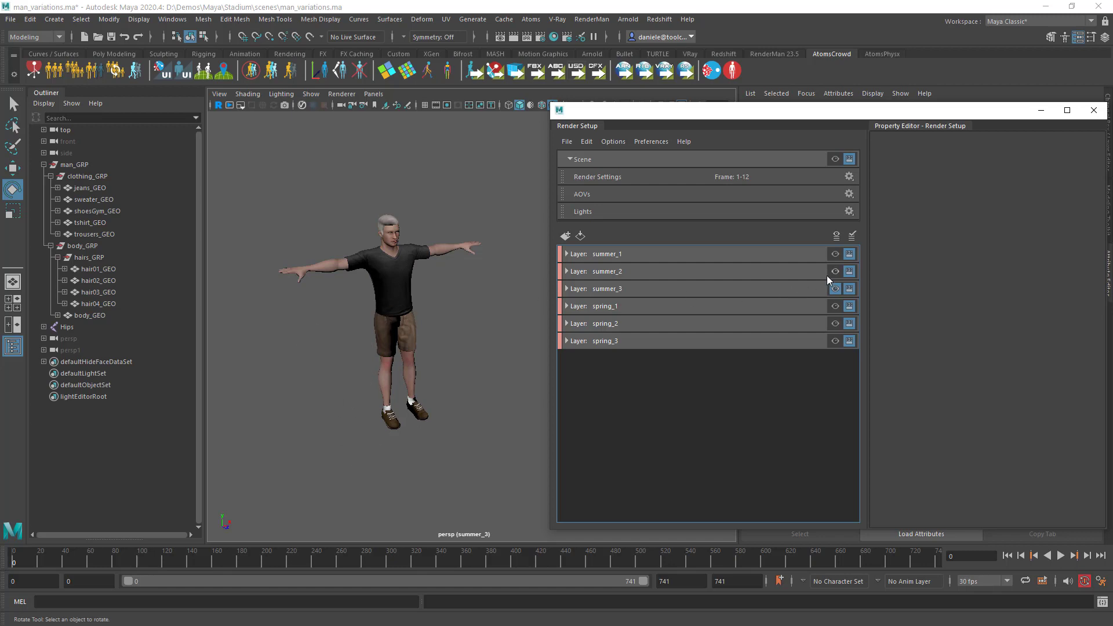
pyautogui.click(835, 254)
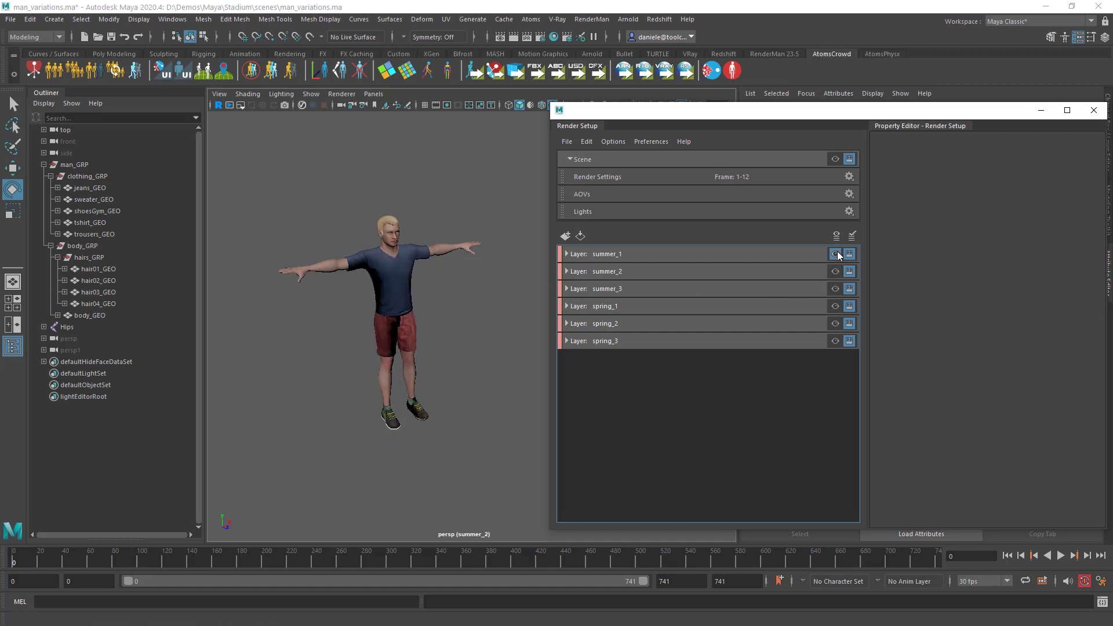
pyautogui.click(835, 306)
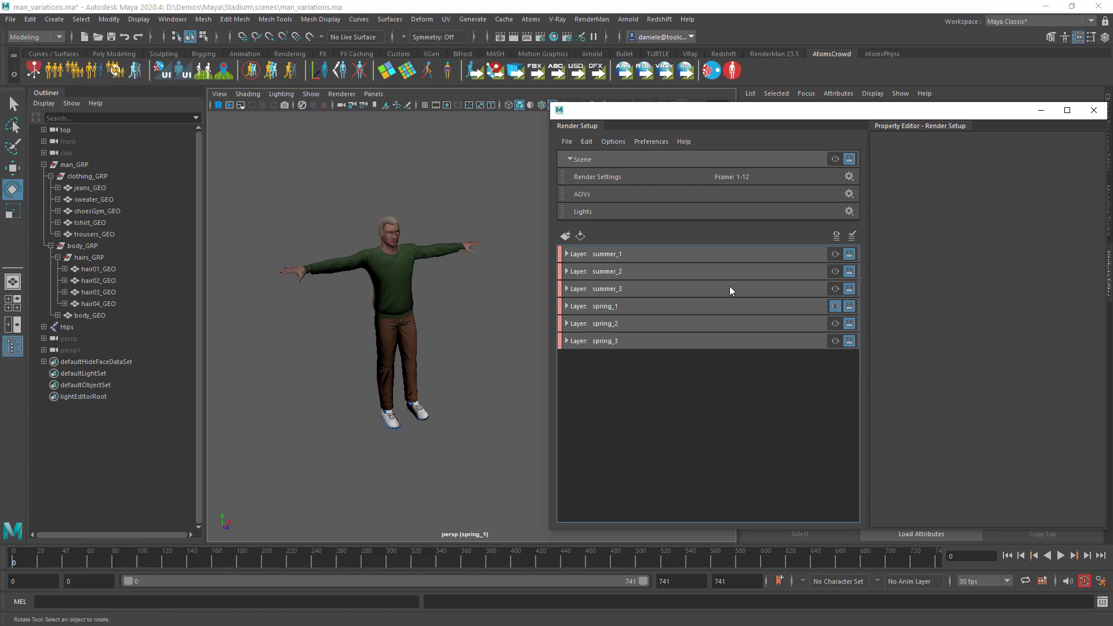
pyautogui.click(835, 289)
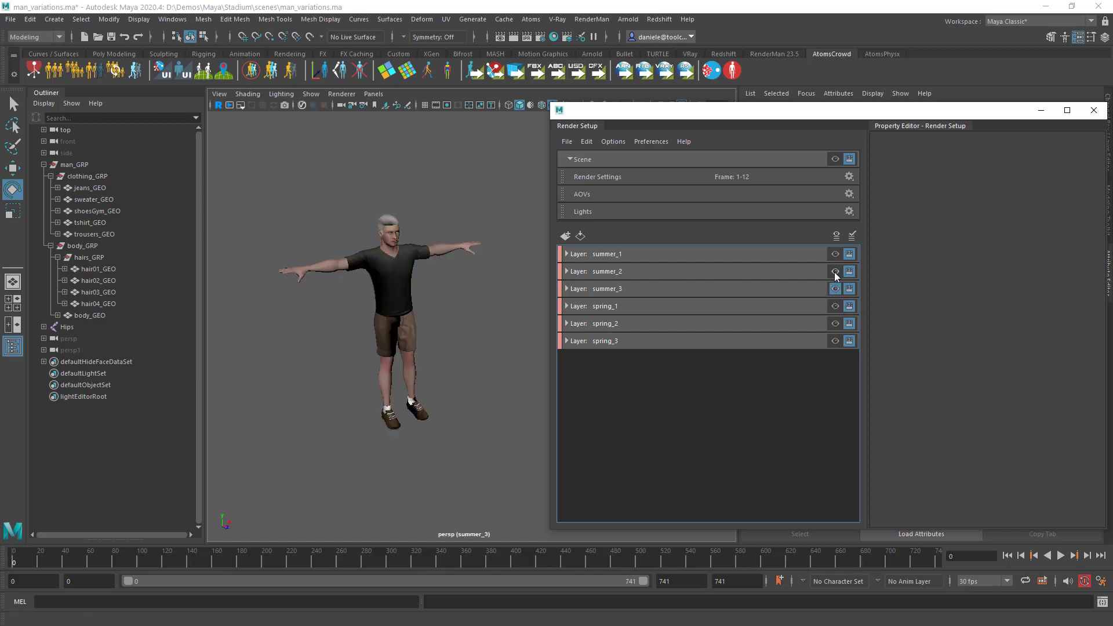
pyautogui.click(835, 271)
pyautogui.click(835, 254)
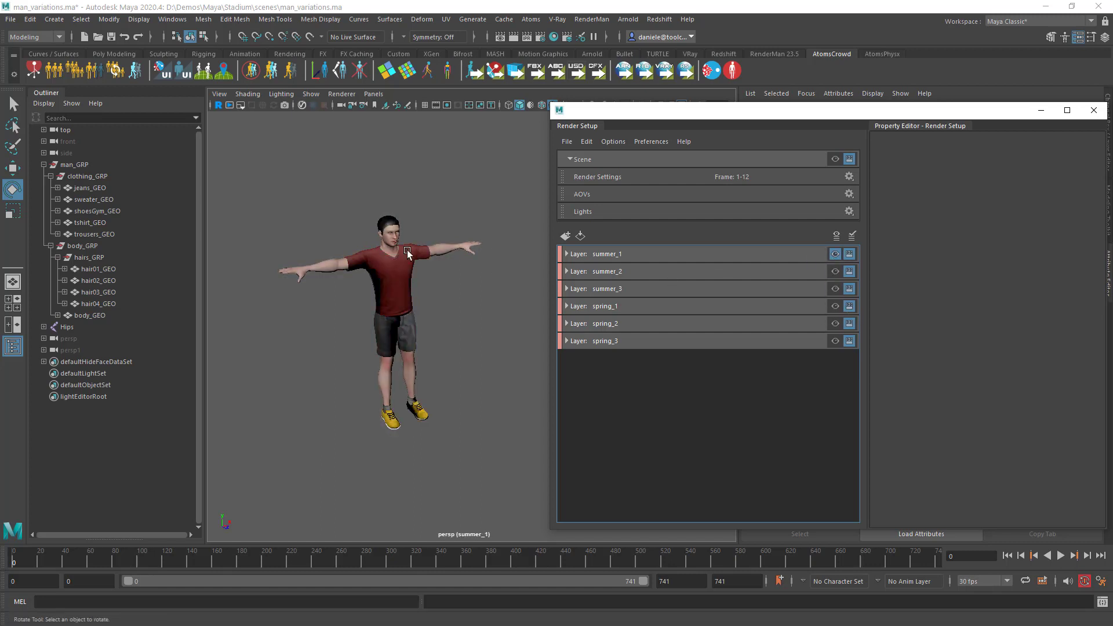
# Step: Preview summer_3, spring_1, spring_2 and spring_3 in turn, leaving spring_3 visible, and close the Render Setup
pyautogui.click(835, 288)
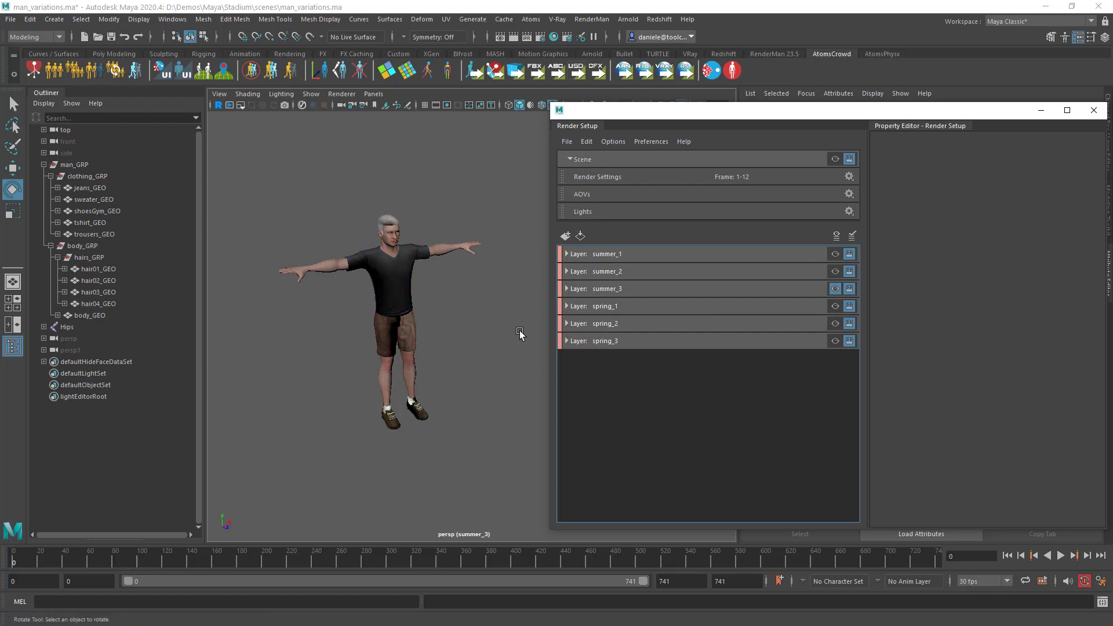
pyautogui.click(835, 305)
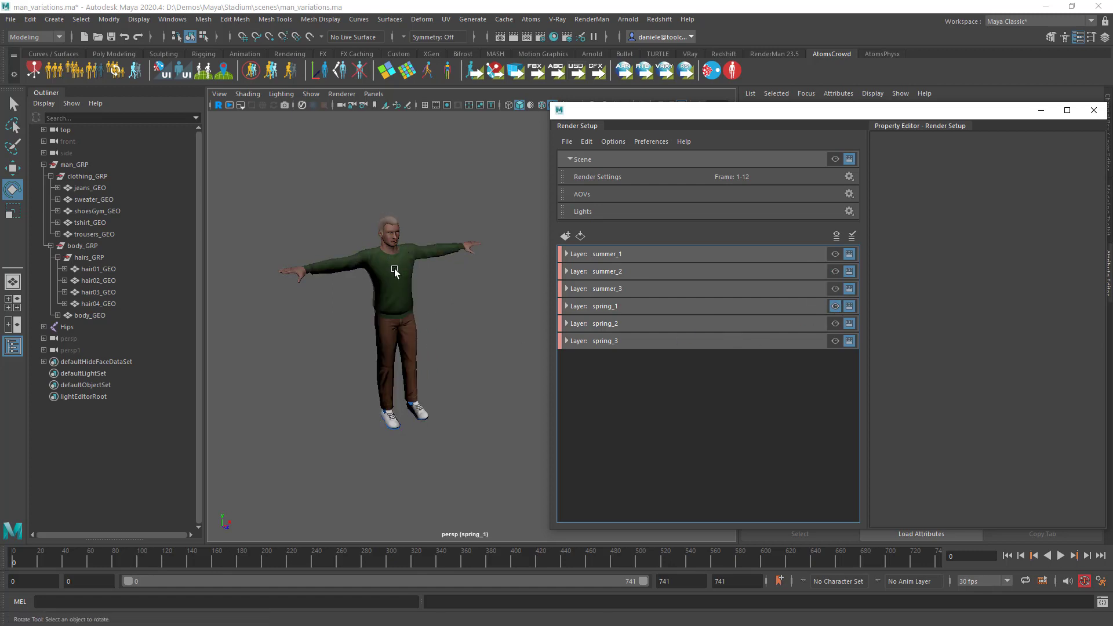
pyautogui.click(835, 323)
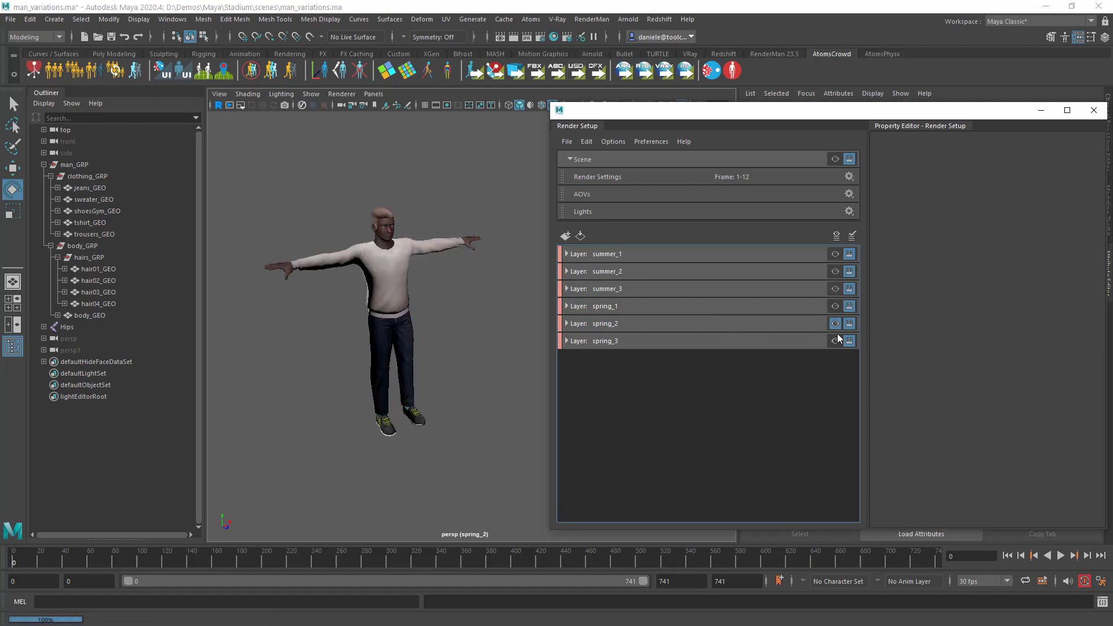
pyautogui.click(836, 341)
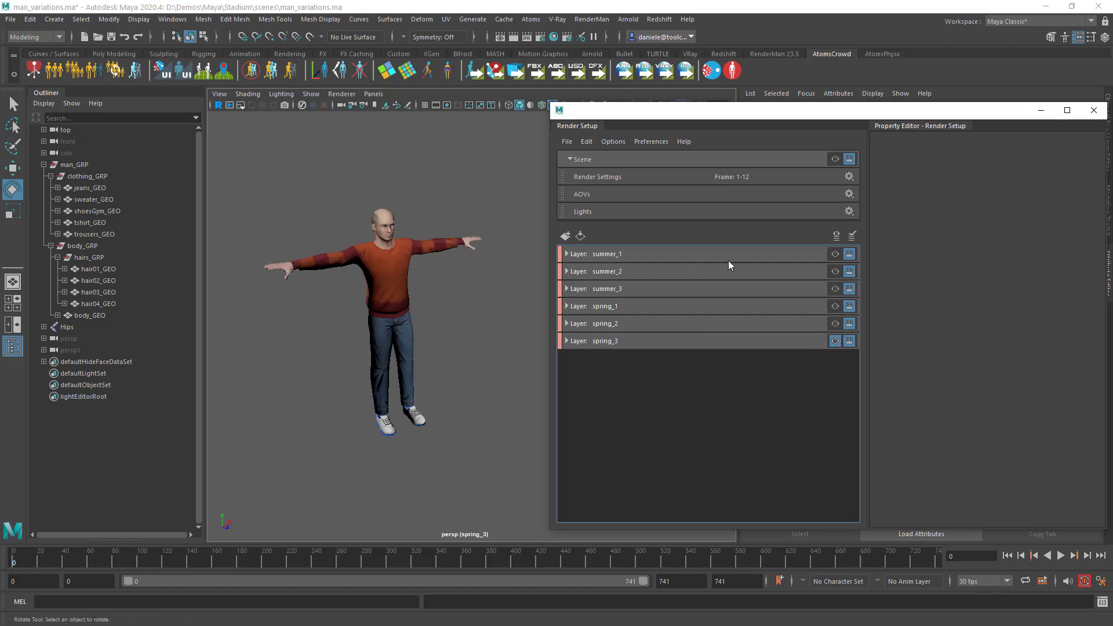
pyautogui.moveTo(846, 109); pyautogui.dragTo(730, 124)
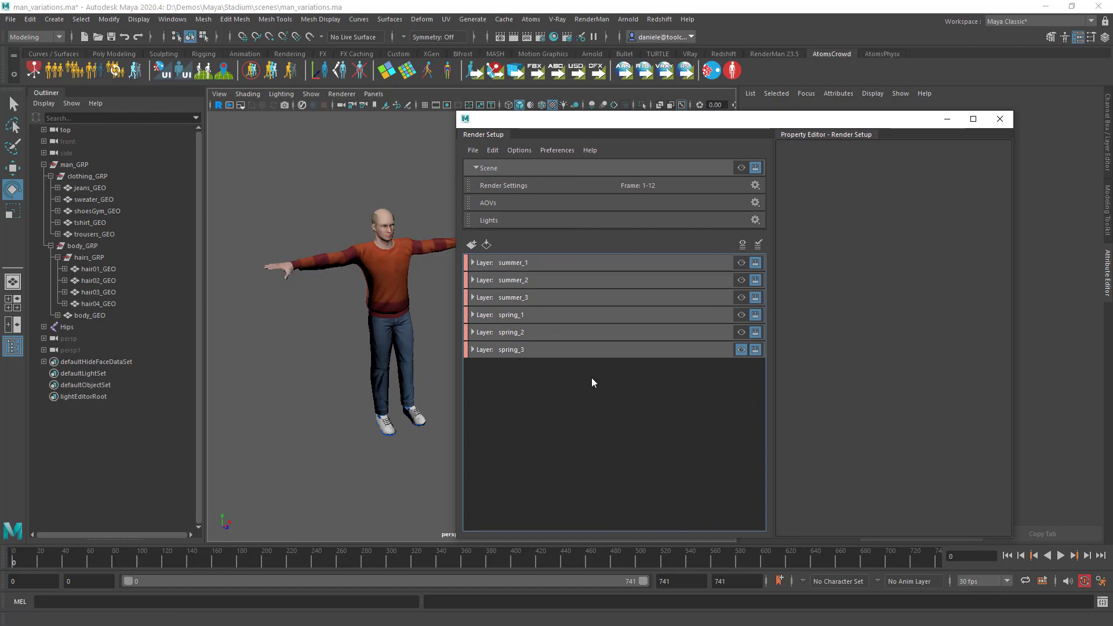
pyautogui.click(1000, 119)
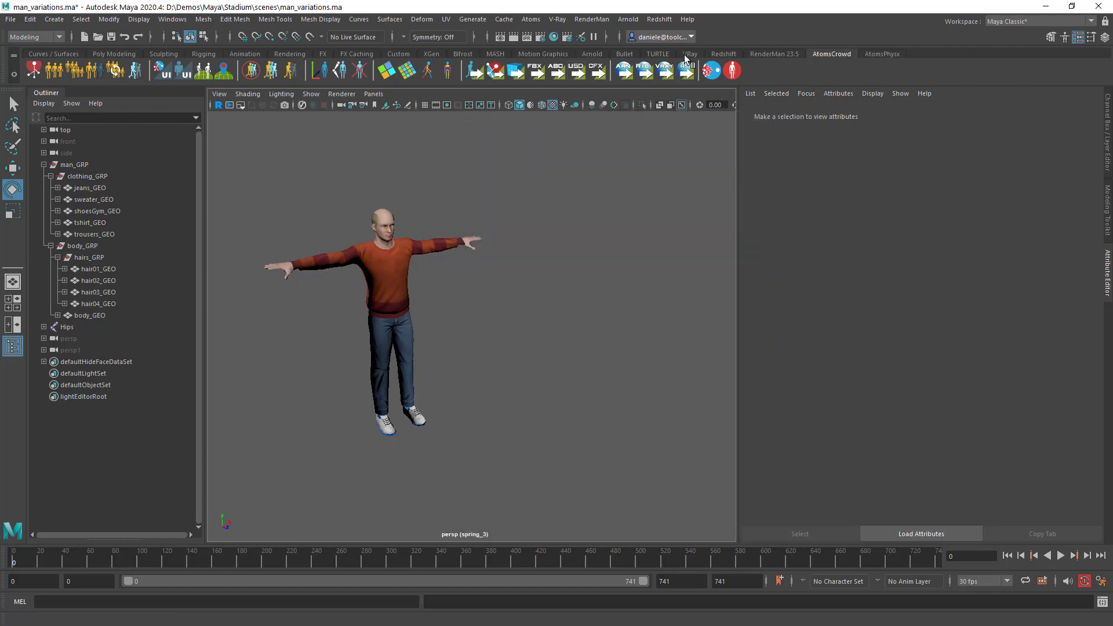
# Step: Open the Variation Builder and set the export agent type to manStadium
pyautogui.click(531, 21)
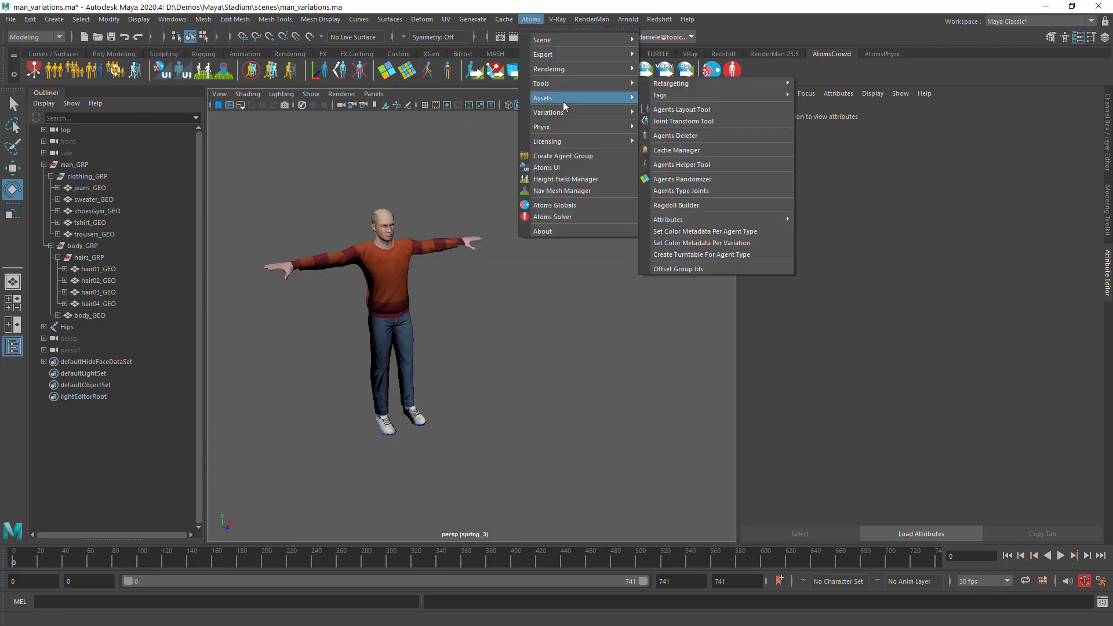
pyautogui.moveTo(574, 112)
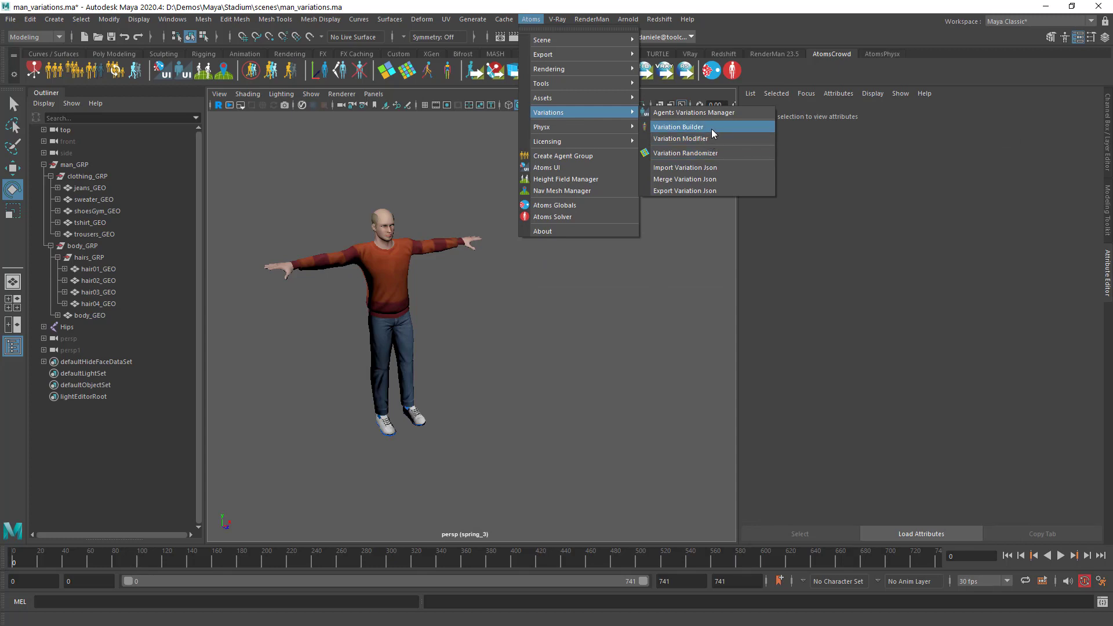
pyautogui.click(712, 128)
pyautogui.moveTo(466, 151); pyautogui.dragTo(632, 151)
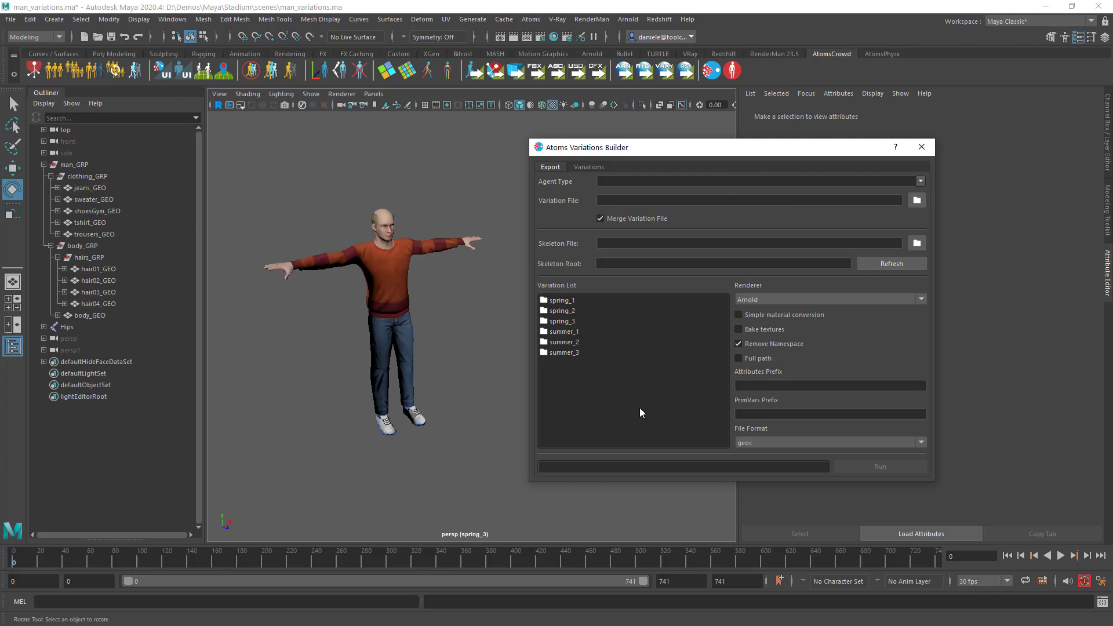
pyautogui.click(619, 180)
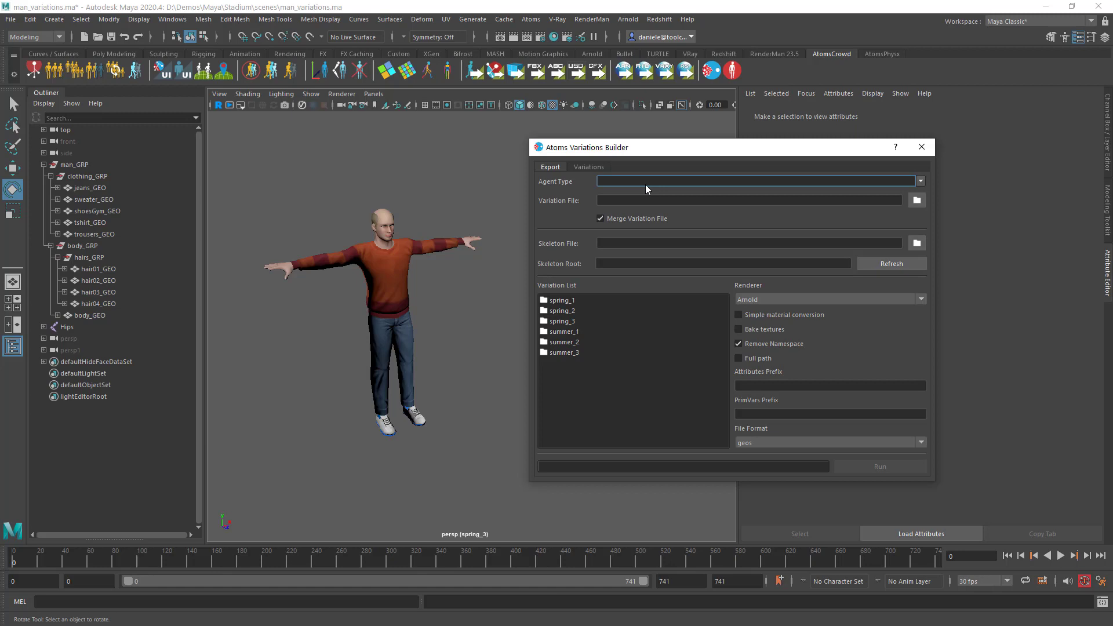
pyautogui.write('manStadium')
pyautogui.press('Tab')
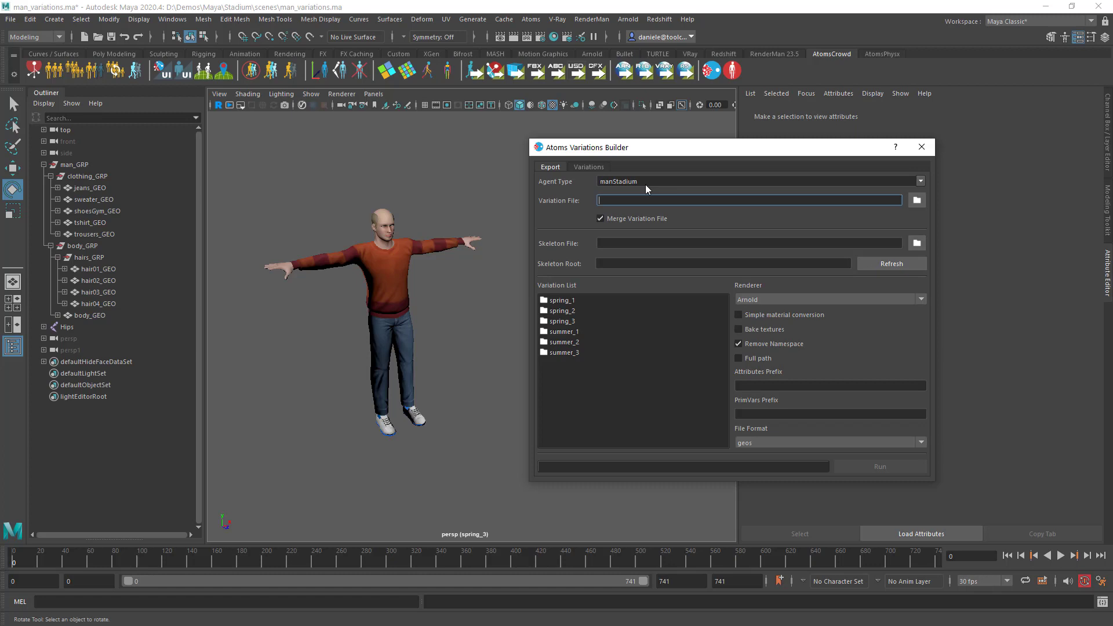
# Step: Set the variation file to variations.json in the Stadium data/variations/variations1 folder
pyautogui.click(913, 202)
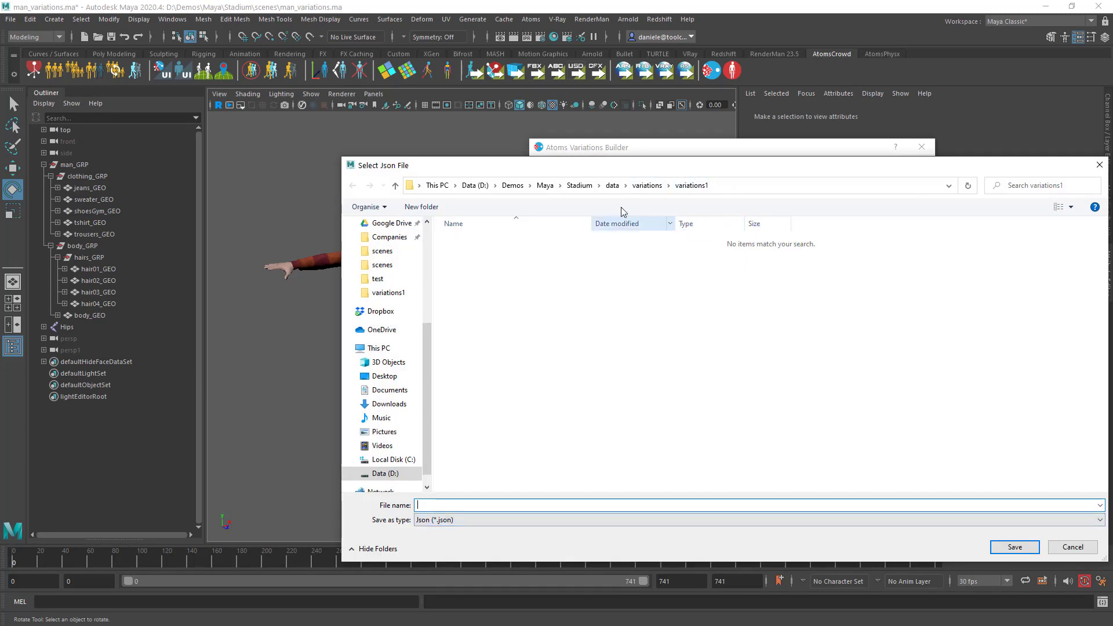
pyautogui.click(644, 185)
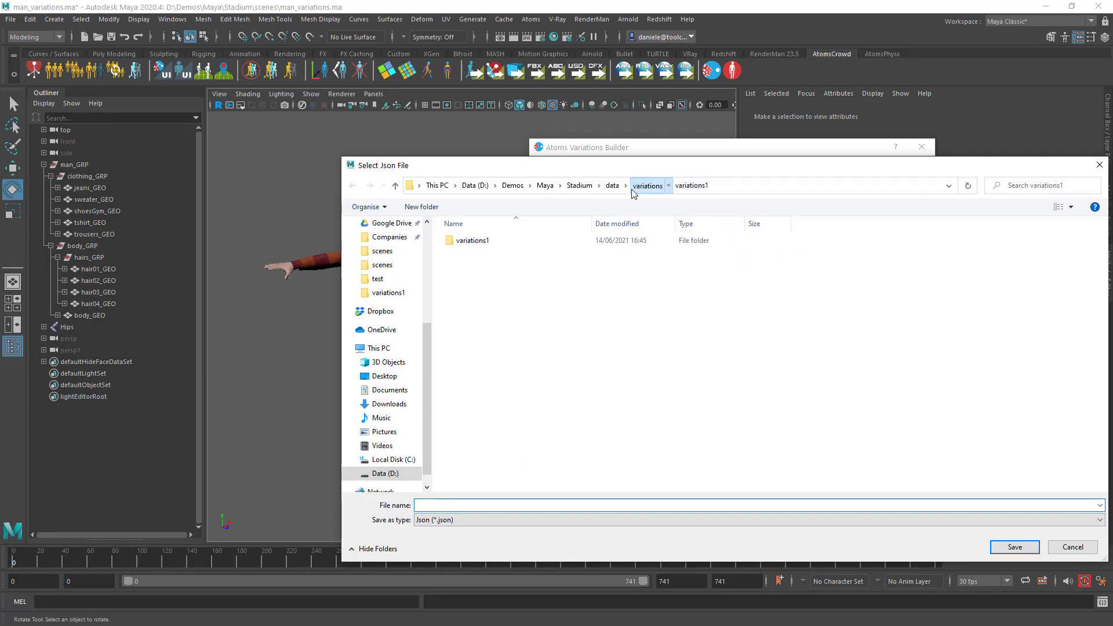
pyautogui.doubleClick(473, 240)
pyautogui.click(479, 504)
pyautogui.write('variations')
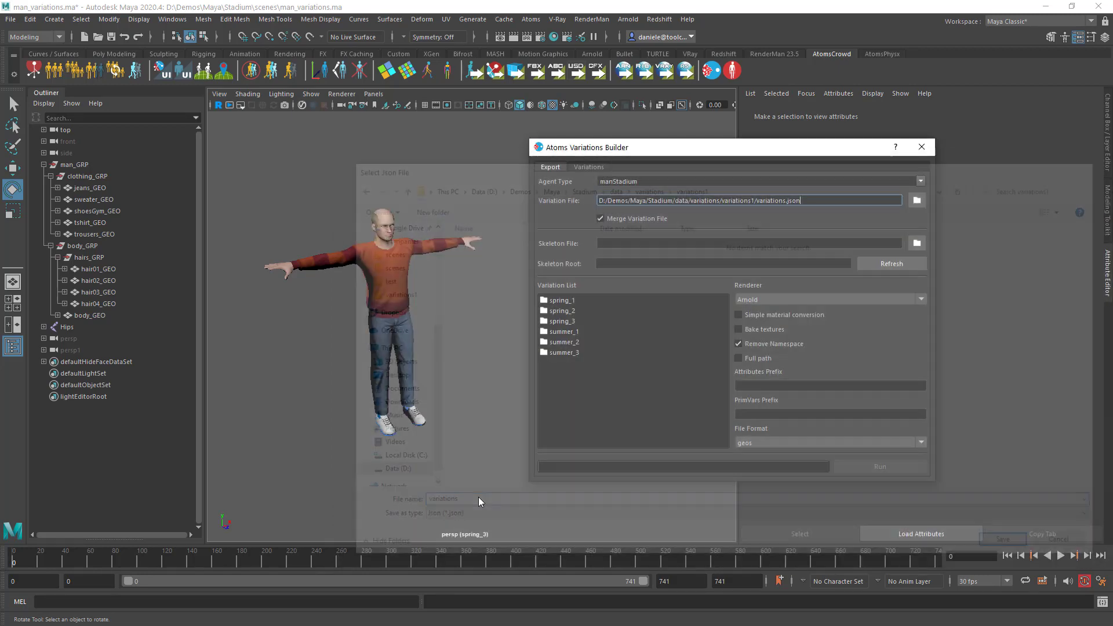
pyautogui.press('Return')
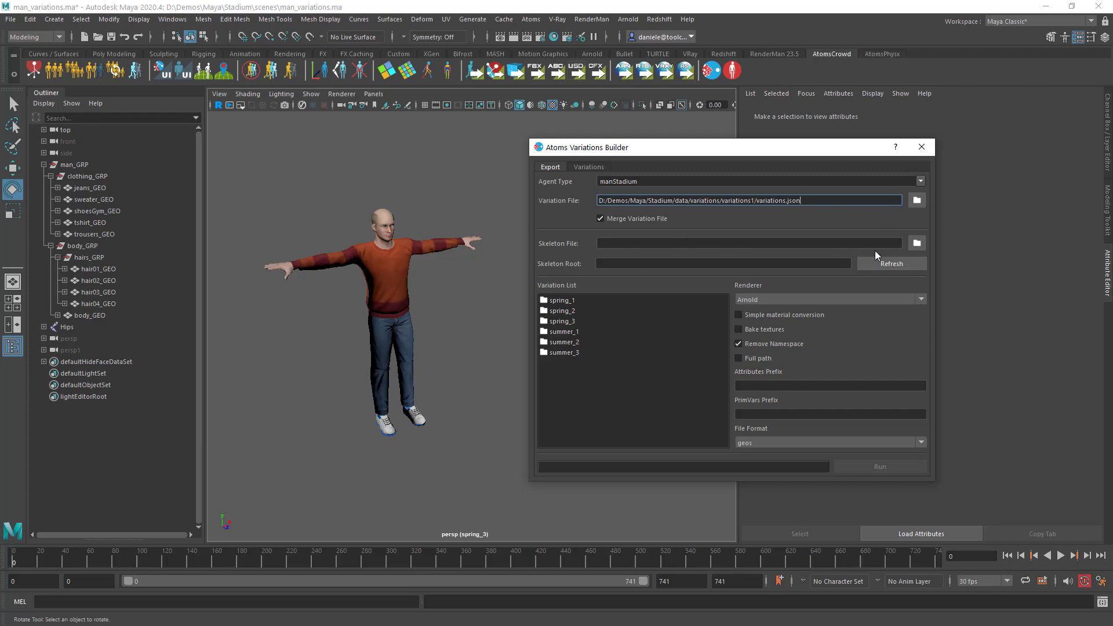
# Step: Set the skeleton file to the man skeleton in the data/configs folder and assign the Hips joint as the skeleton root
pyautogui.click(917, 243)
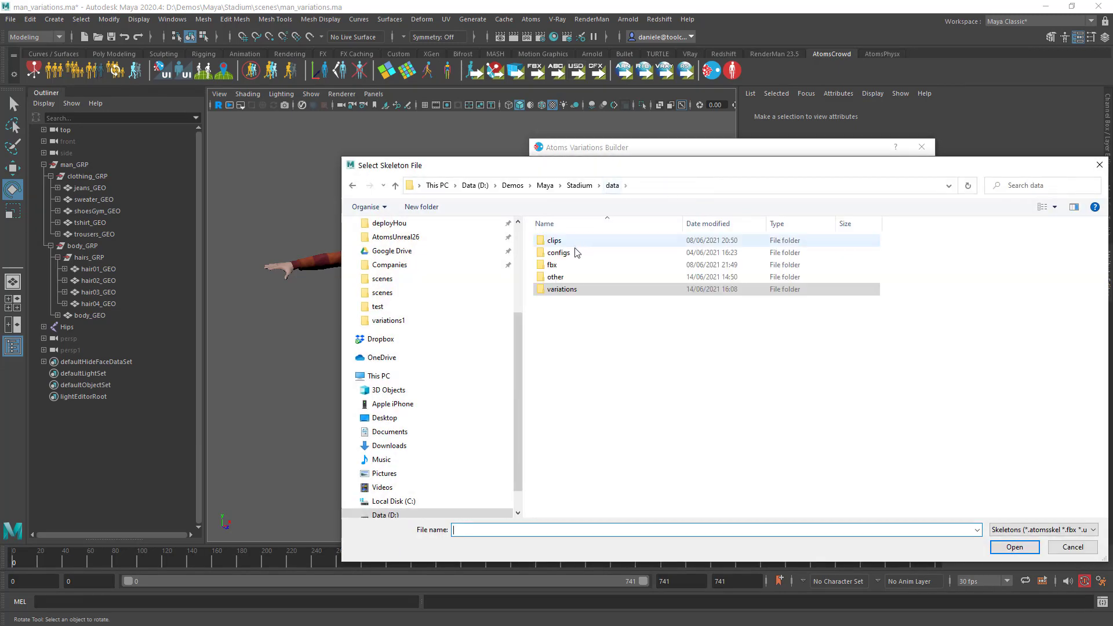
pyautogui.doubleClick(560, 252)
pyautogui.doubleClick(564, 253)
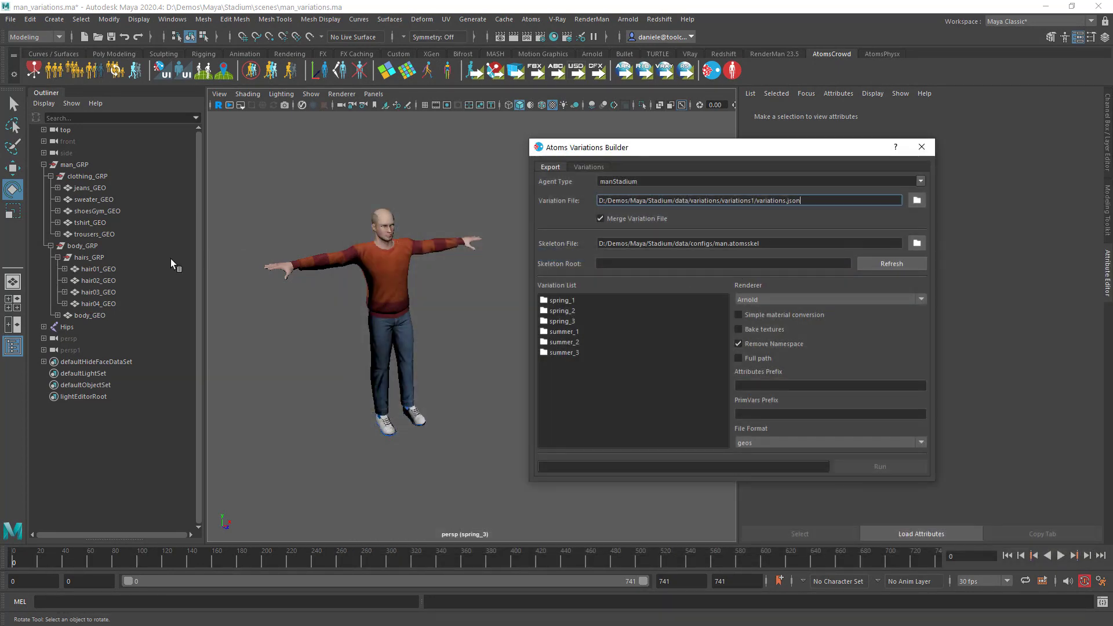
pyautogui.click(74, 326)
pyautogui.click(870, 266)
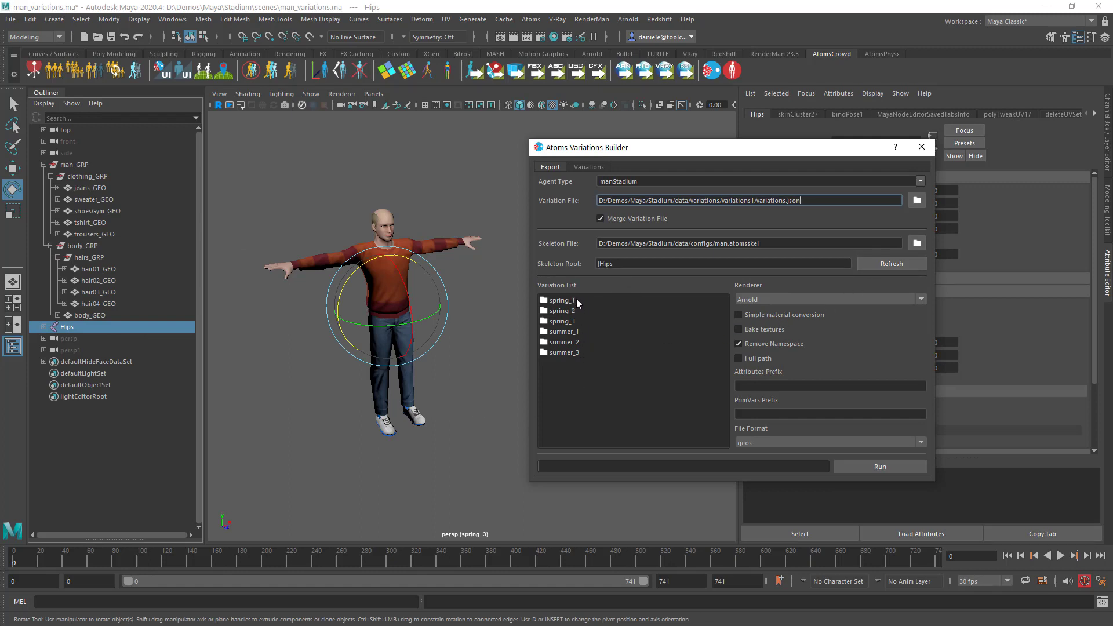
# Step: Select all variations from spring_1 to summer_3 for export, keeping Arnold as the renderer and enabling simple material conversion
pyautogui.moveTo(570, 302); pyautogui.dragTo(576, 364)
pyautogui.click(571, 319)
pyautogui.click(583, 372)
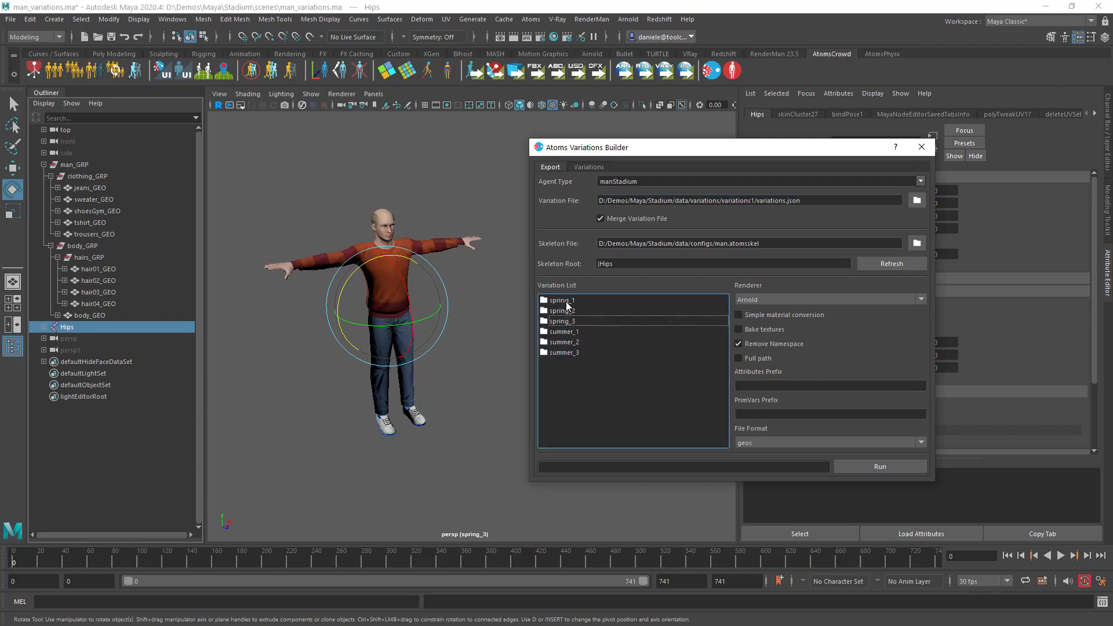
pyautogui.moveTo(566, 303); pyautogui.dragTo(572, 364)
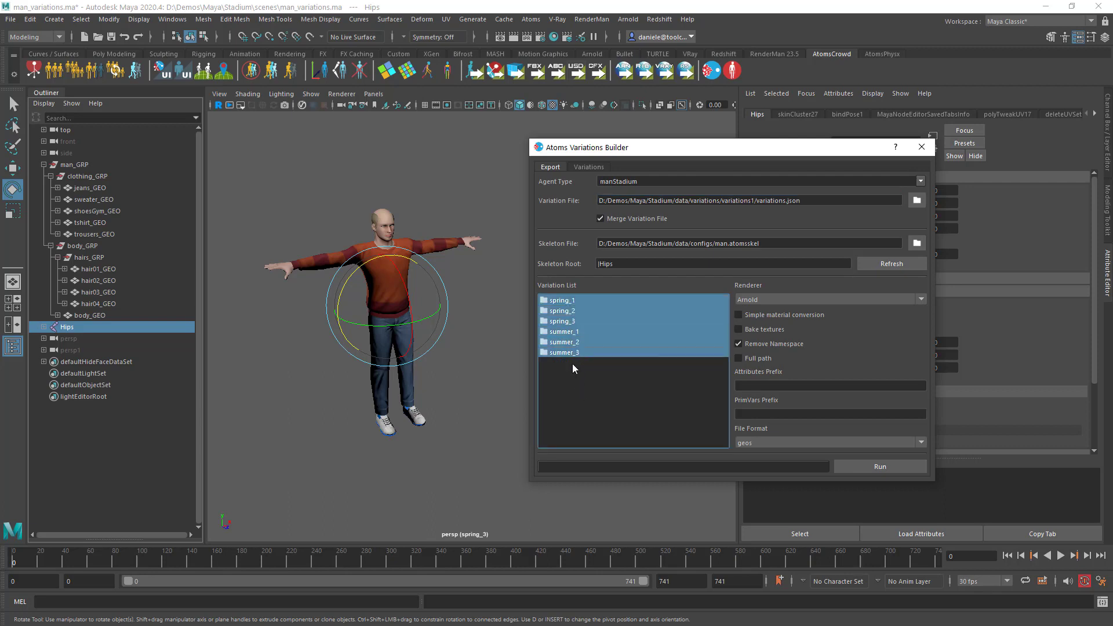
pyautogui.click(789, 300)
pyautogui.click(784, 306)
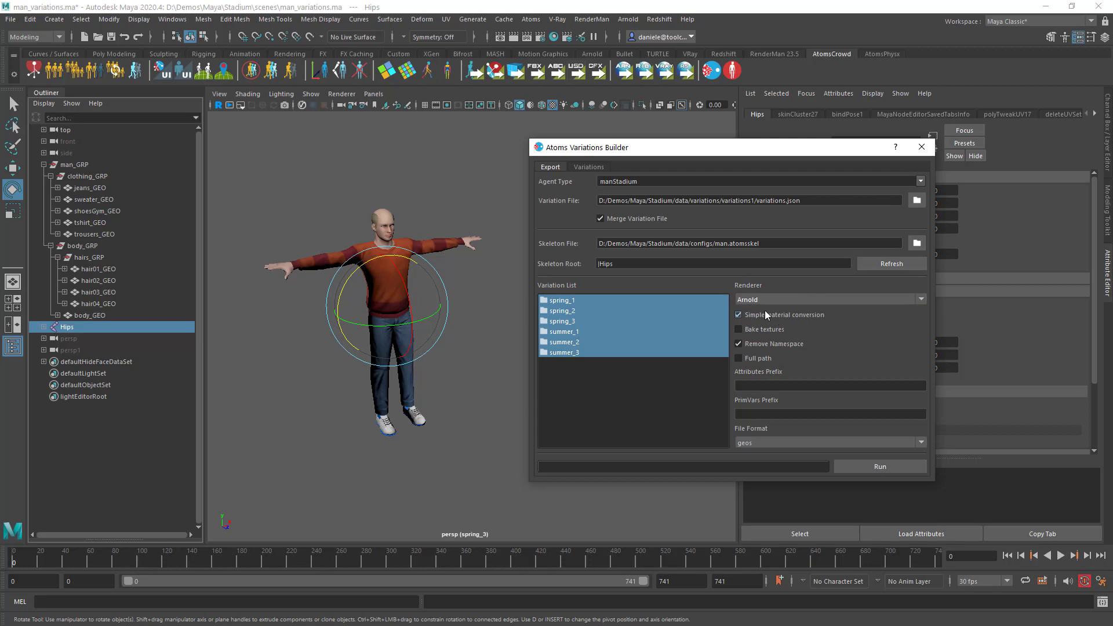
# Step: Inspect the man_body_afro_MAT, man_body_afro_euro_MAT and man_body_asia_MAT materials in the Hypershade and close it
pyautogui.click(554, 37)
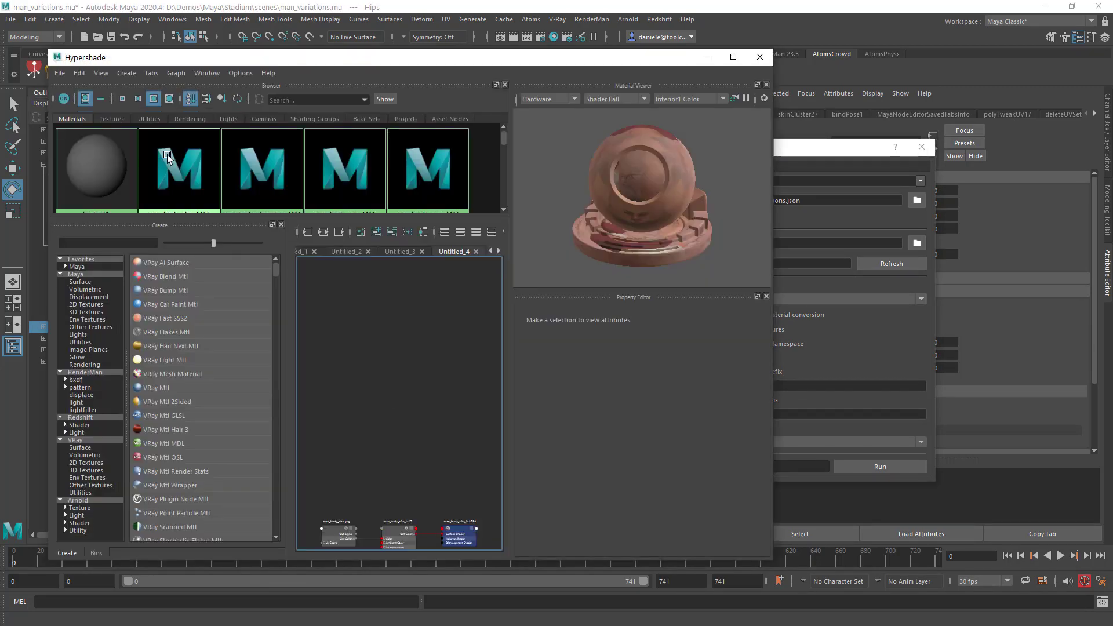
pyautogui.click(167, 157)
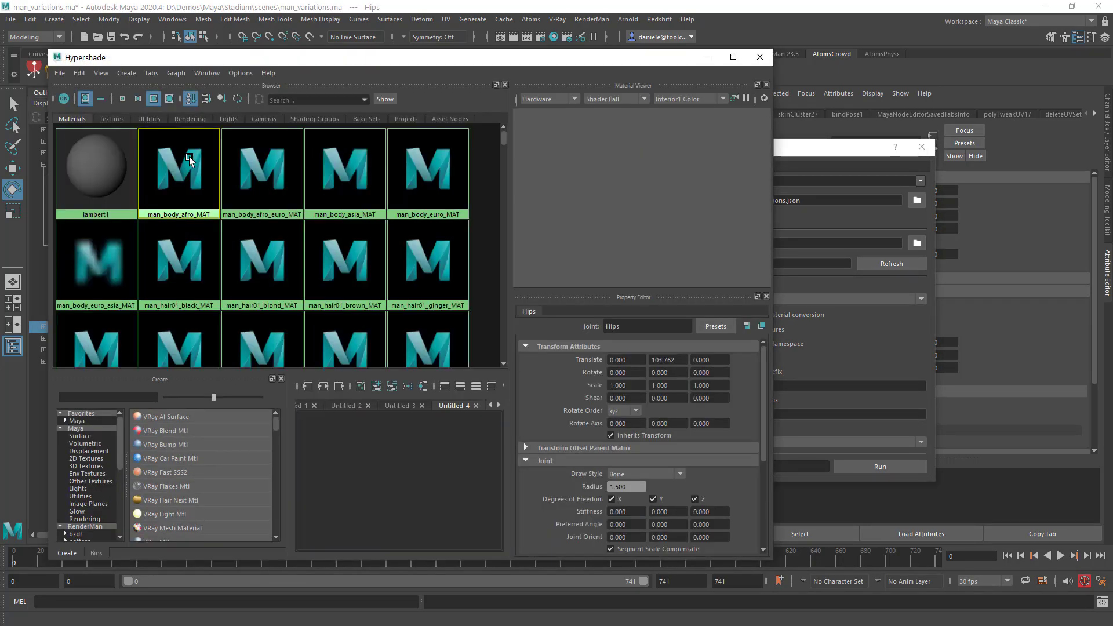
pyautogui.click(251, 189)
pyautogui.click(342, 169)
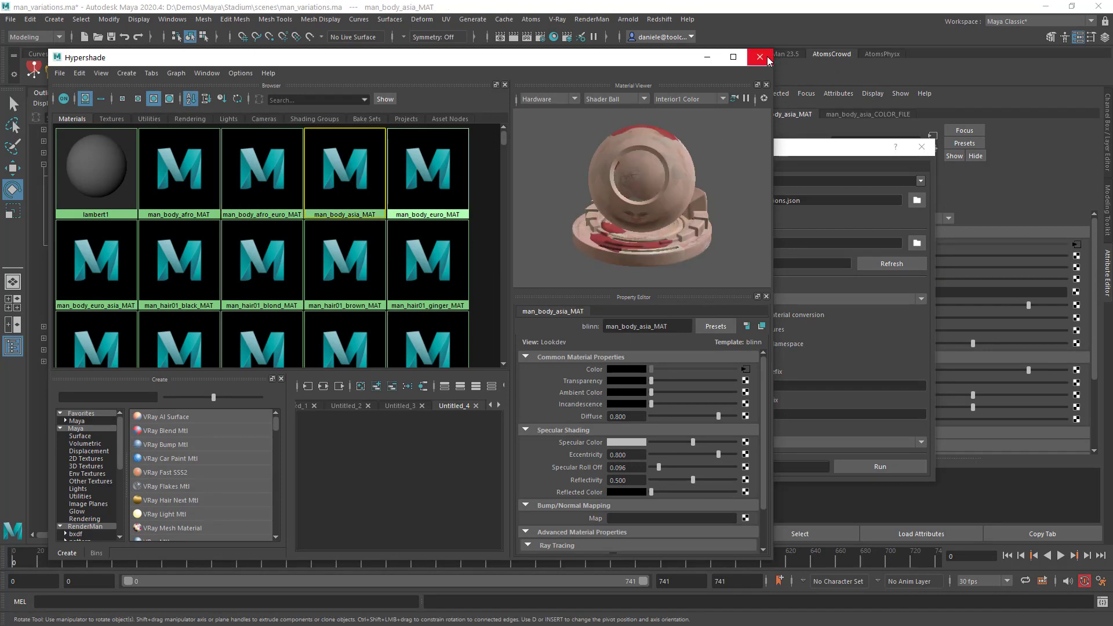
pyautogui.click(760, 57)
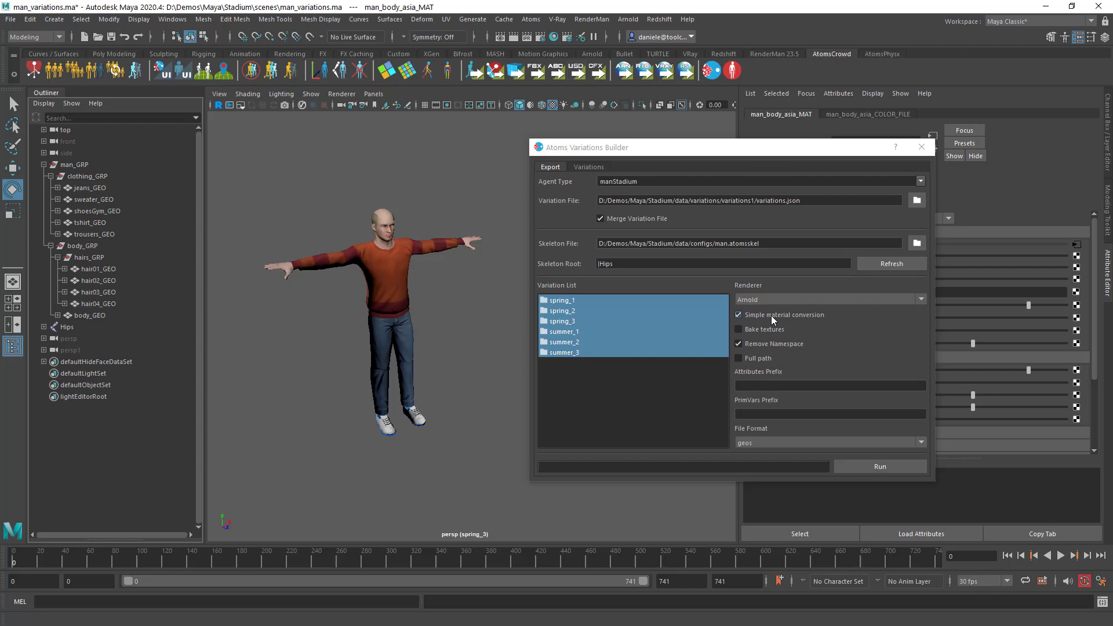
# Step: Keep Arnold as the export renderer, enable texture baking and choose geos as the file format
pyautogui.click(778, 300)
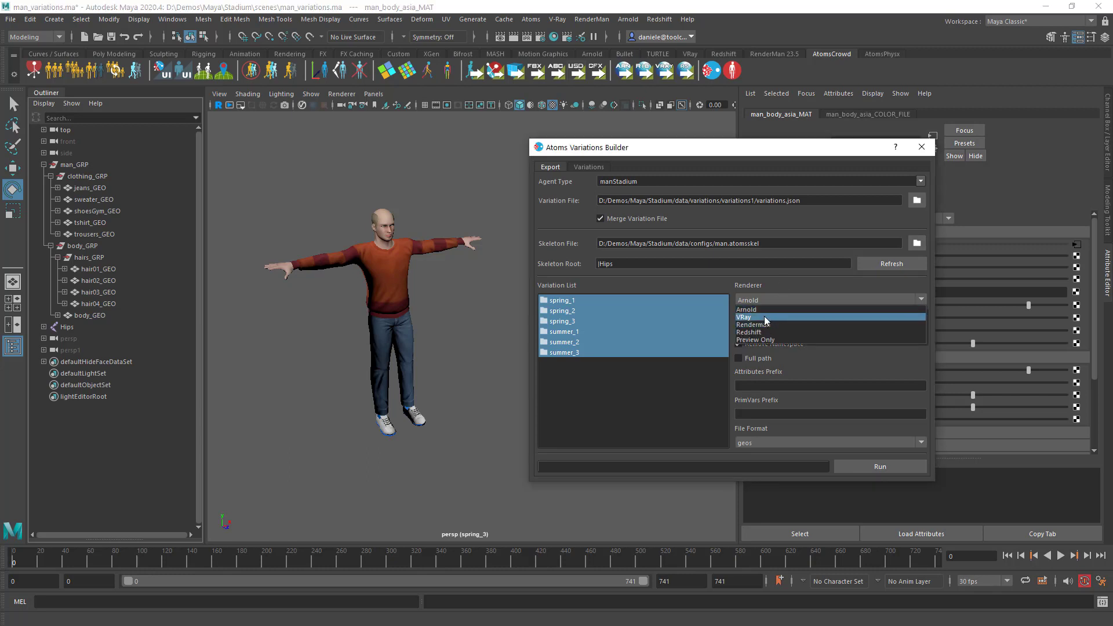
pyautogui.click(773, 298)
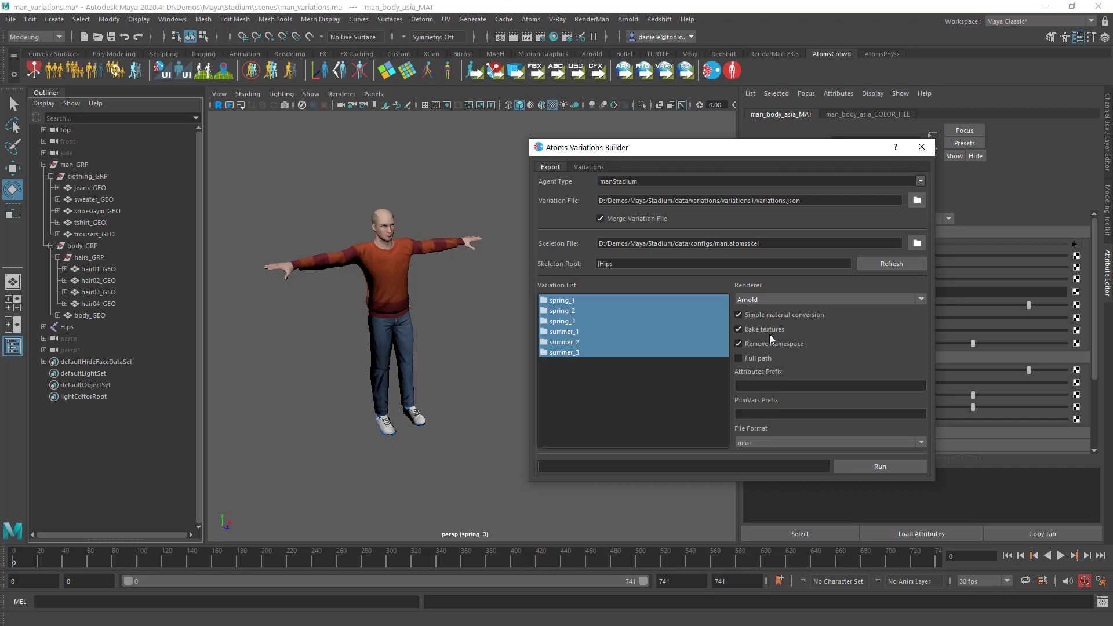
pyautogui.click(755, 443)
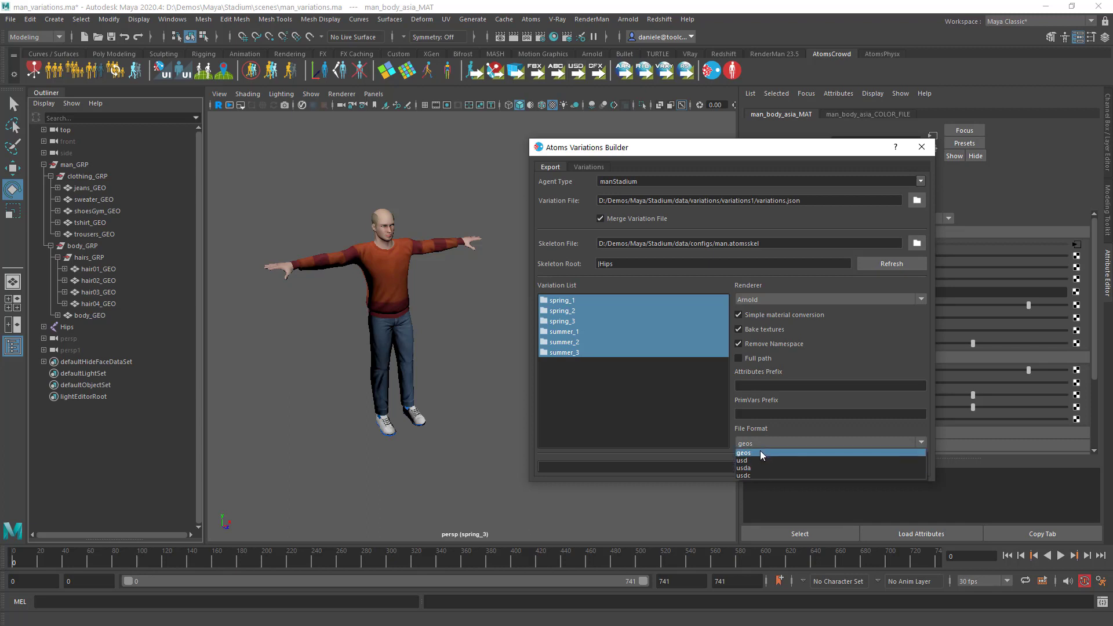
pyautogui.click(761, 453)
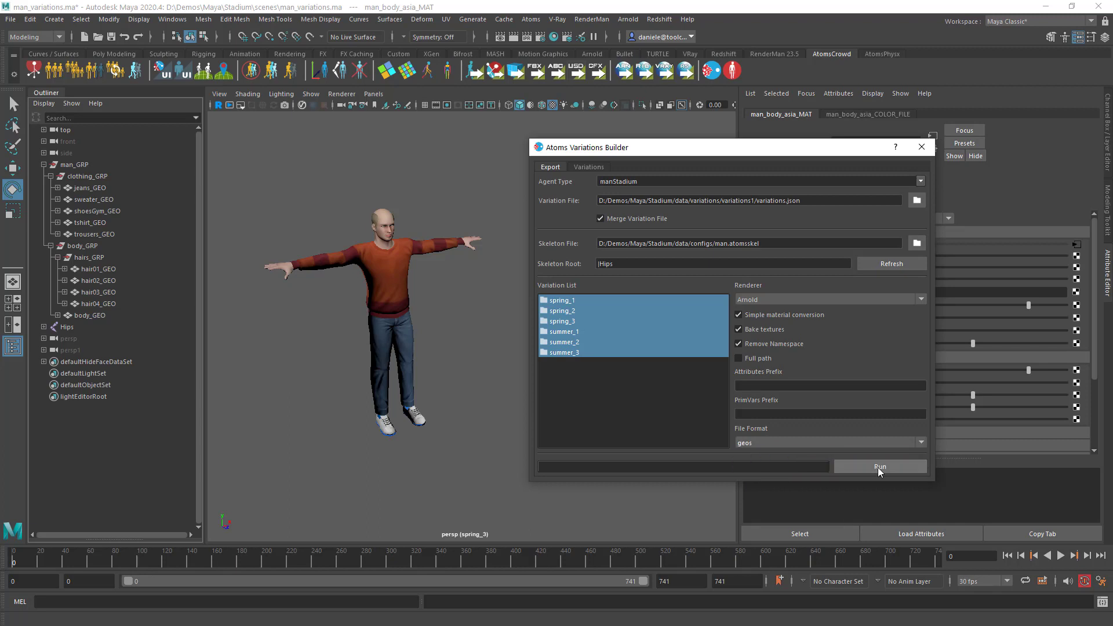
# Step: Run the export of the selected variations and bring up the variations1 output folder in File Explorer
pyautogui.click(877, 468)
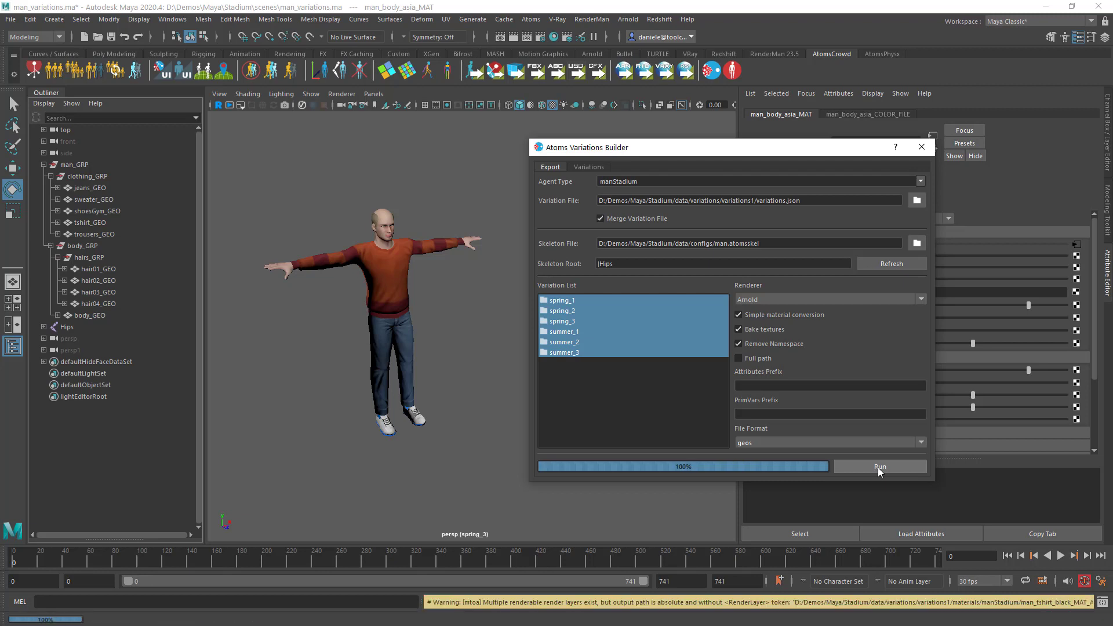
pyautogui.click(736, 330)
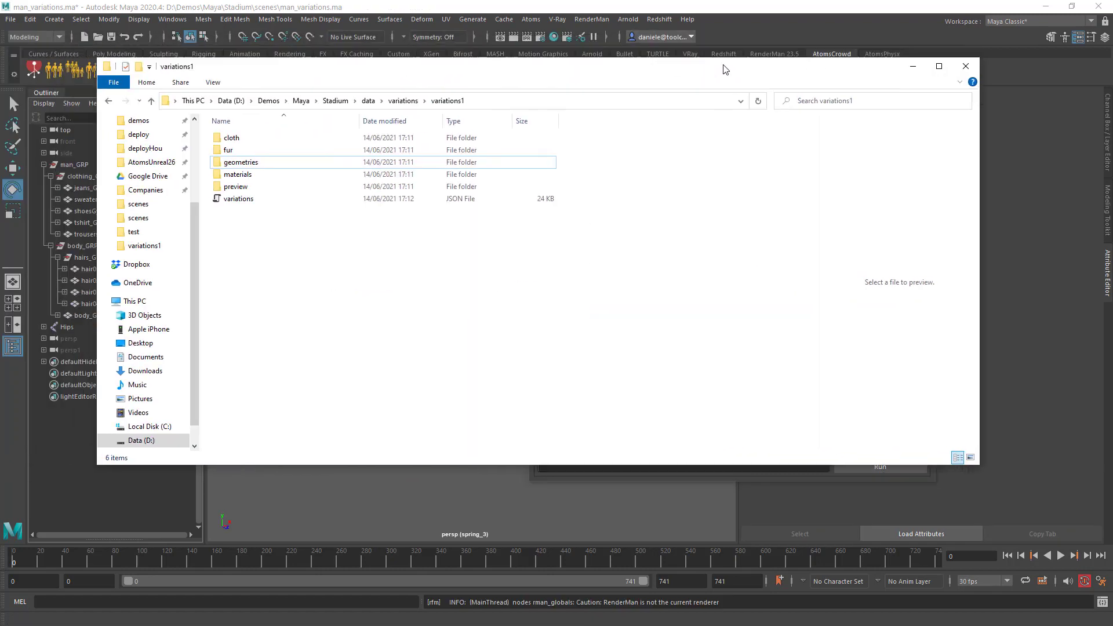
pyautogui.moveTo(724, 69); pyautogui.dragTo(740, 97)
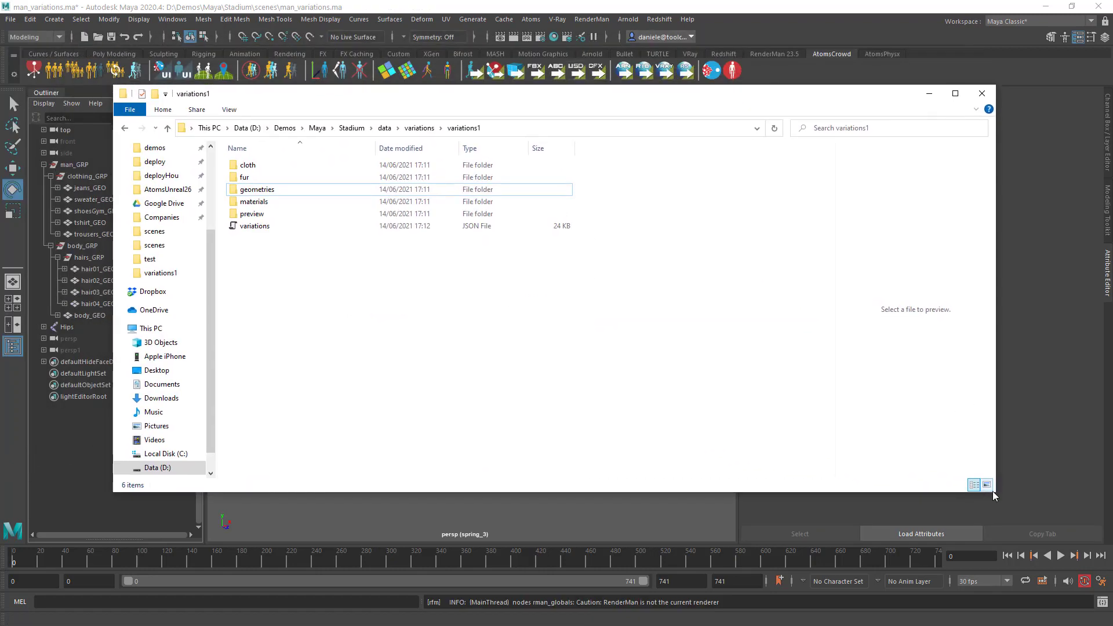
pyautogui.moveTo(996, 492); pyautogui.dragTo(814, 507)
pyautogui.moveTo(422, 96); pyautogui.dragTo(479, 122)
pyautogui.click(331, 255)
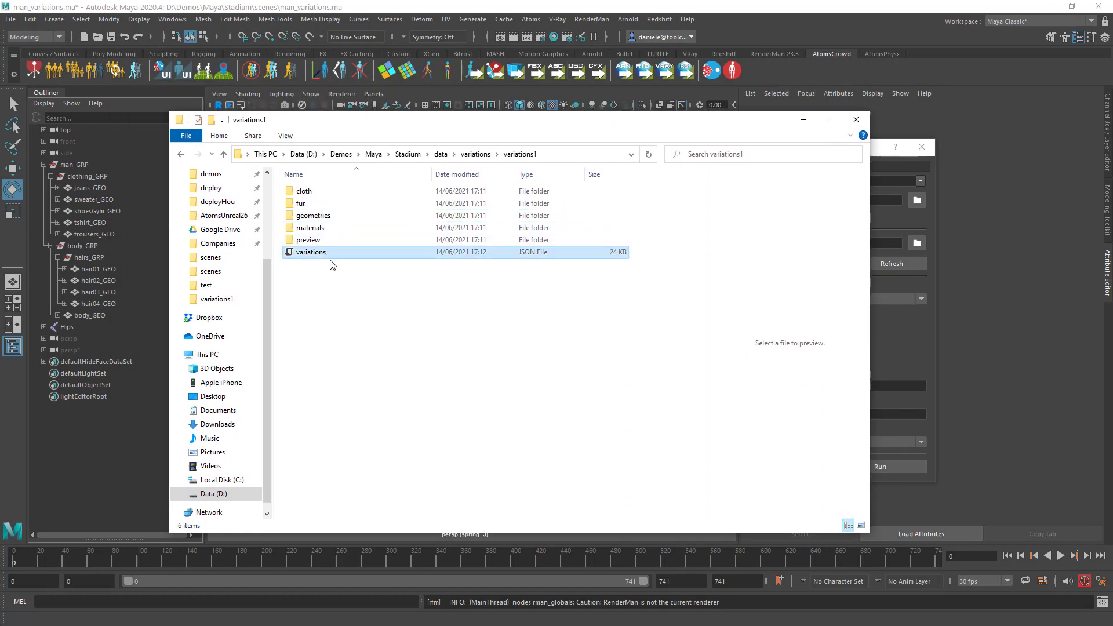
# Step: Examine the exported geometry and material files in the manStadium subfolders of geometries and materials, returning to the variations1 folder
pyautogui.doubleClick(314, 215)
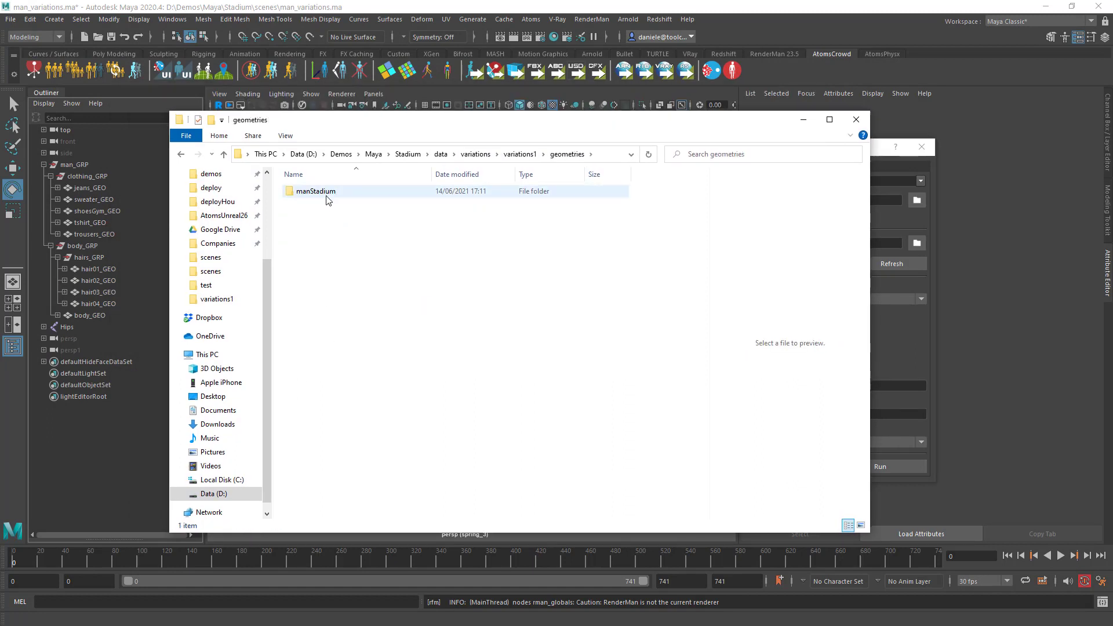
pyautogui.doubleClick(339, 192)
pyautogui.click(340, 203)
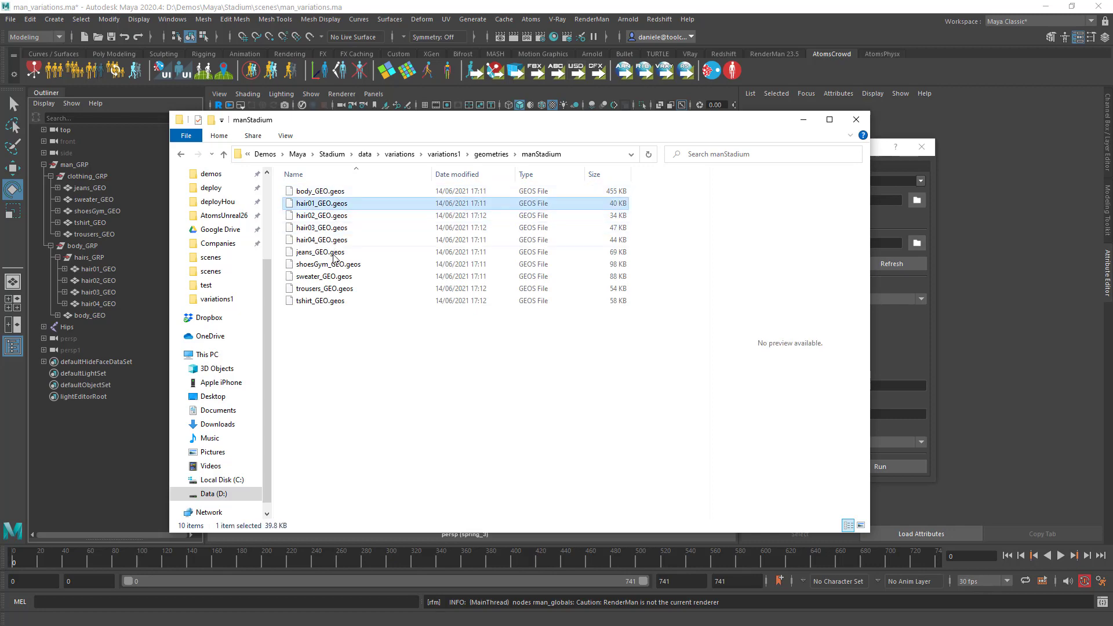
pyautogui.click(492, 155)
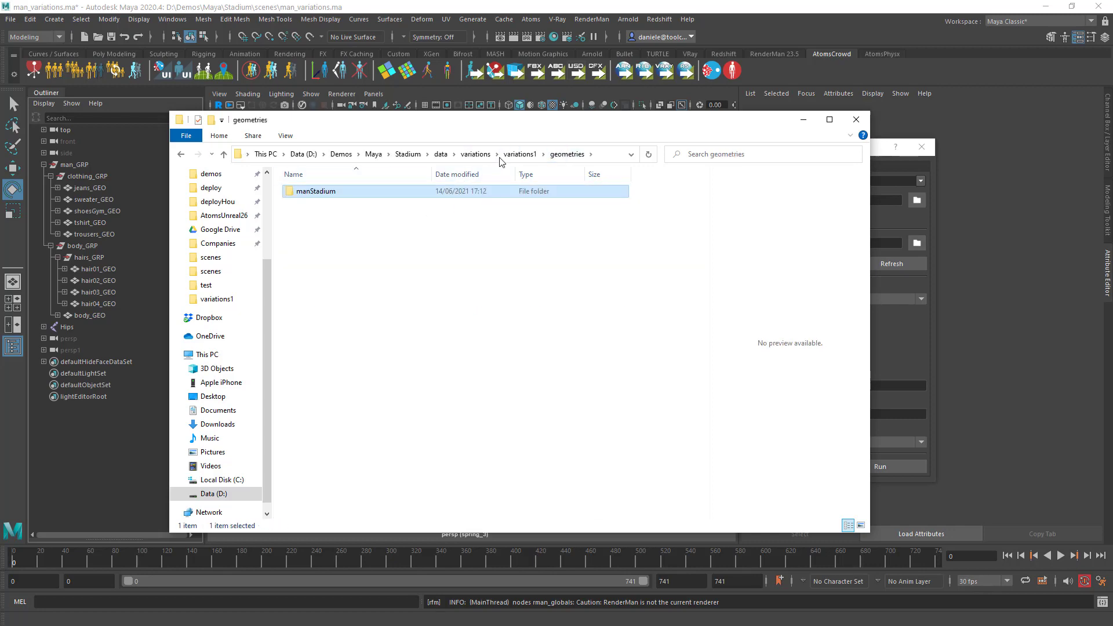
pyautogui.click(503, 154)
pyautogui.click(341, 228)
pyautogui.doubleClick(341, 229)
pyautogui.doubleClick(340, 193)
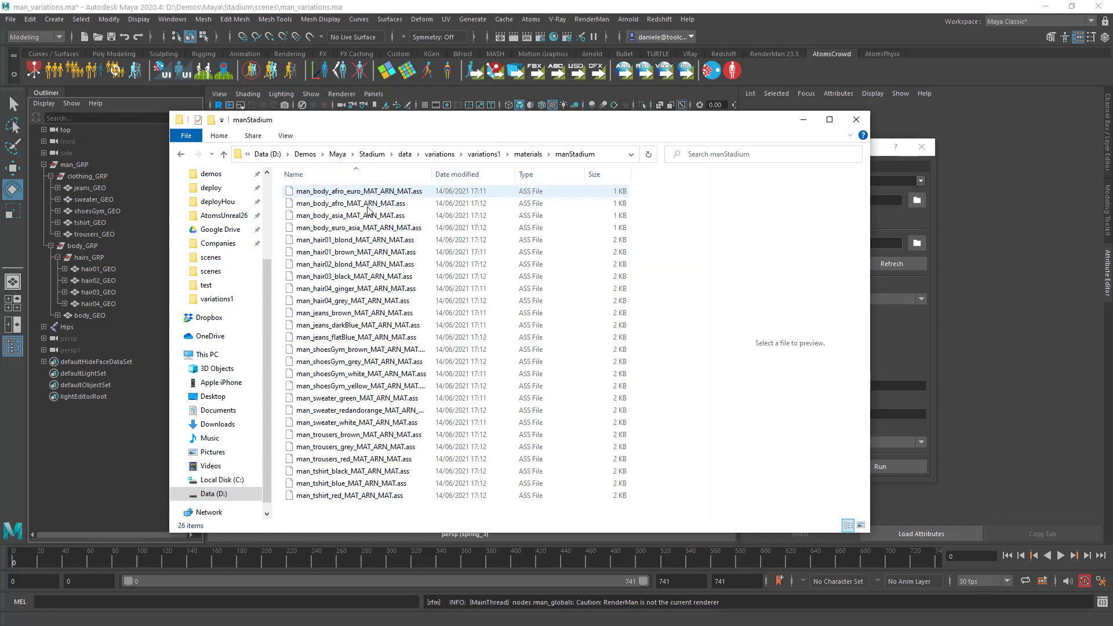
pyautogui.click(525, 154)
pyautogui.click(485, 154)
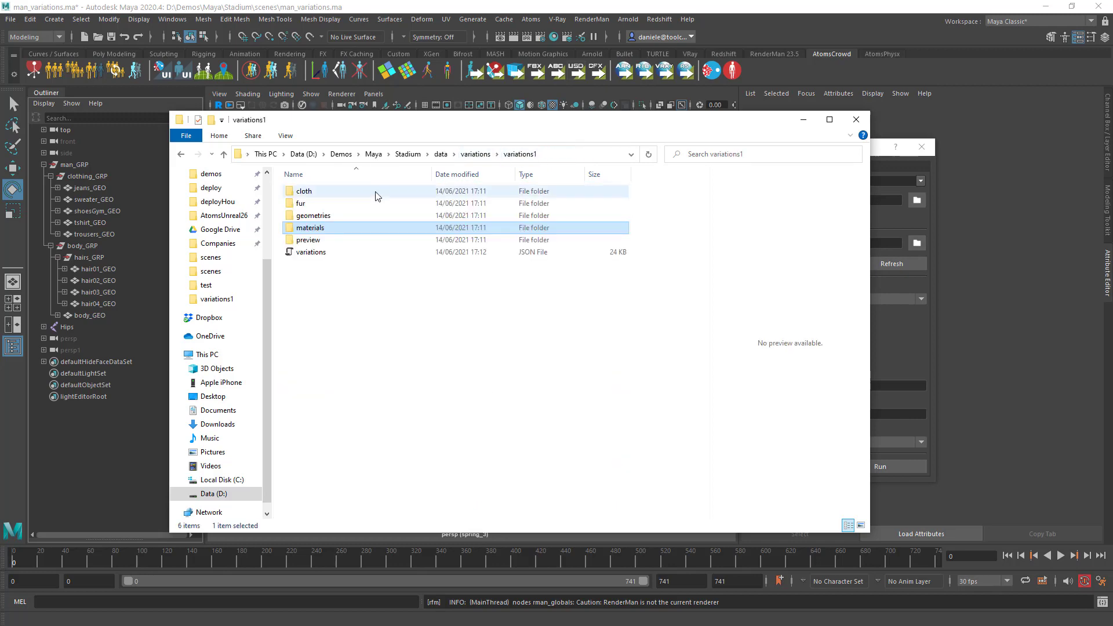
# Step: Examine the baked textures in the manStadium subfolder of preview and switch back to Maya
pyautogui.doubleClick(335, 240)
pyautogui.doubleClick(316, 192)
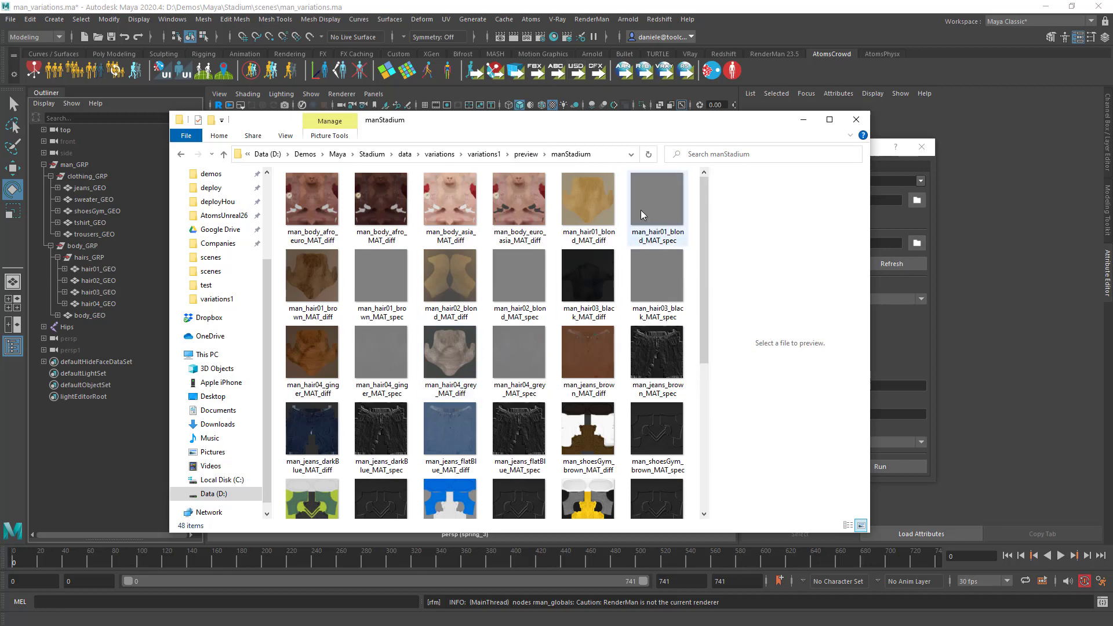
pyautogui.click(526, 154)
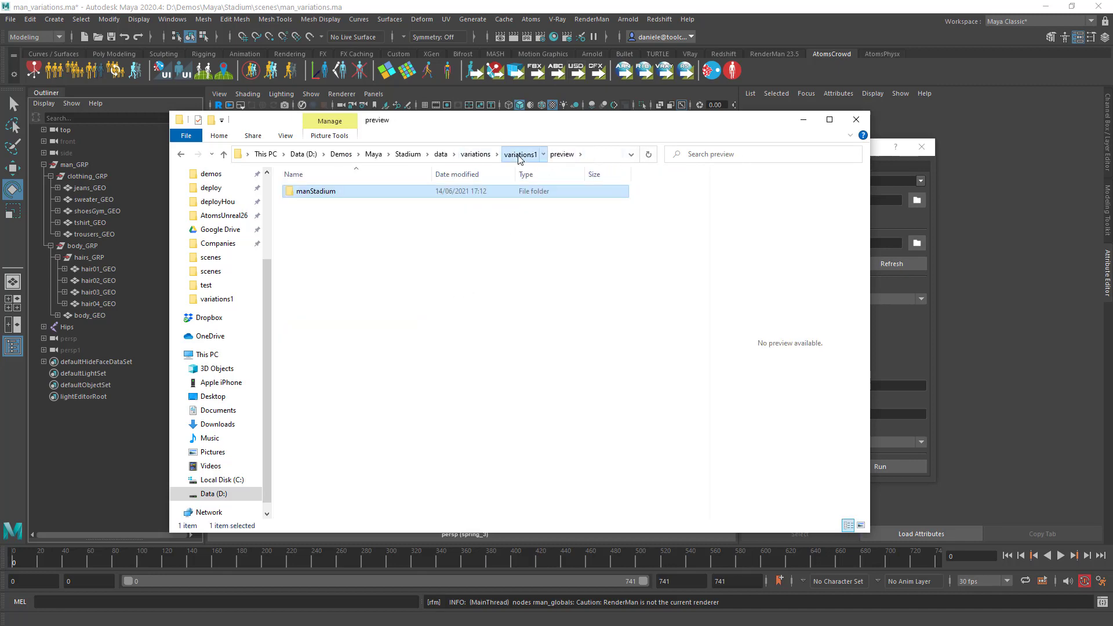
pyautogui.click(520, 159)
pyautogui.moveTo(539, 124); pyautogui.dragTo(395, 134)
pyautogui.click(800, 149)
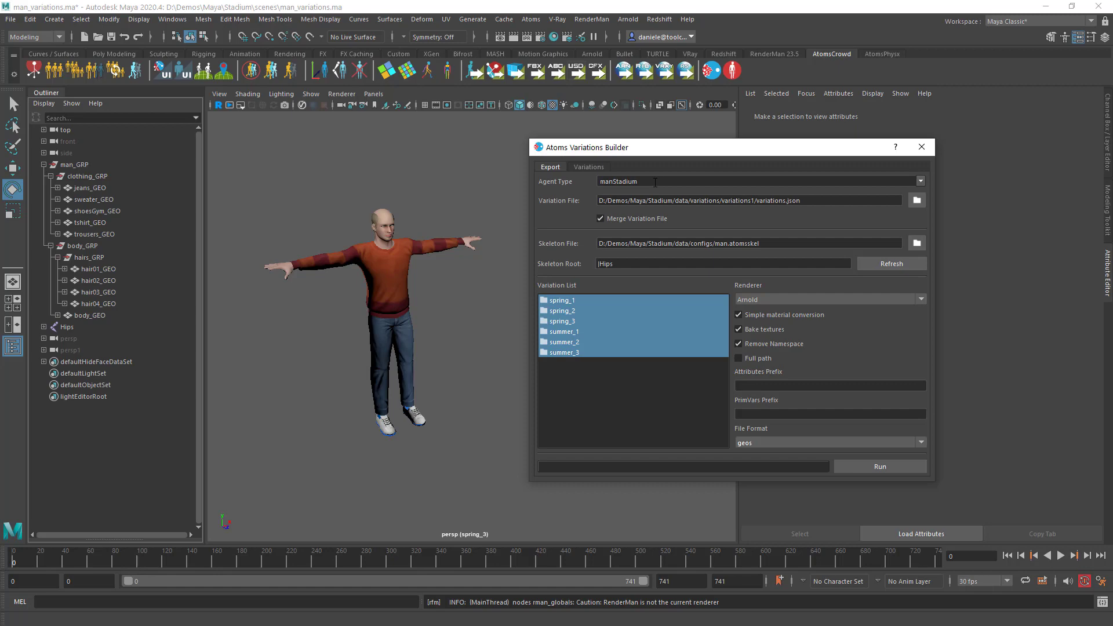
pyautogui.hotkey('alt', 'Tab')
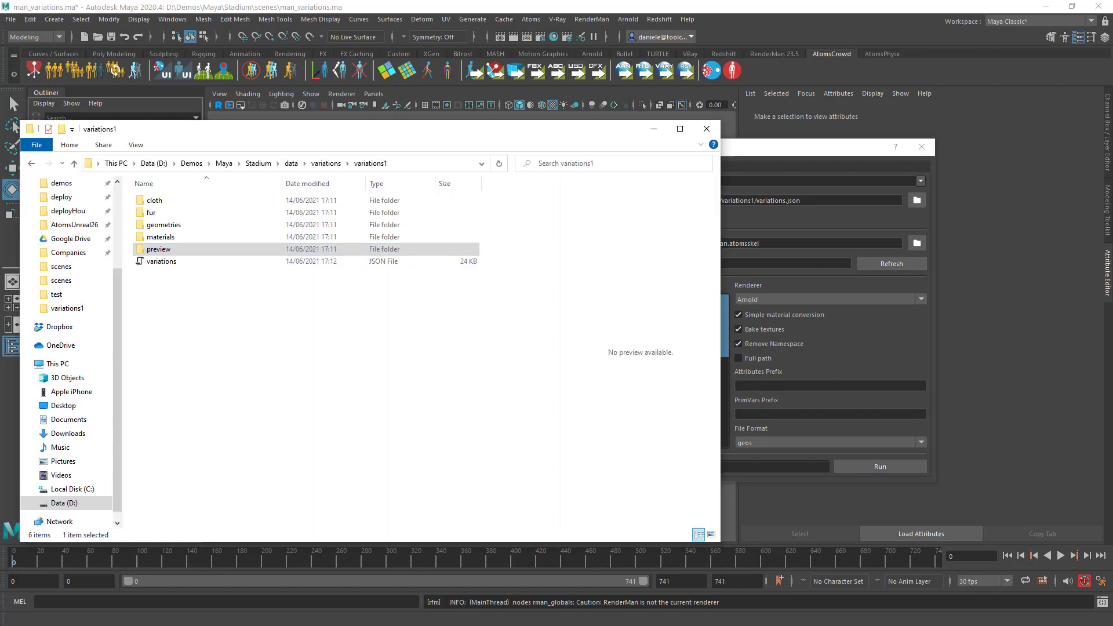
pyautogui.click(790, 152)
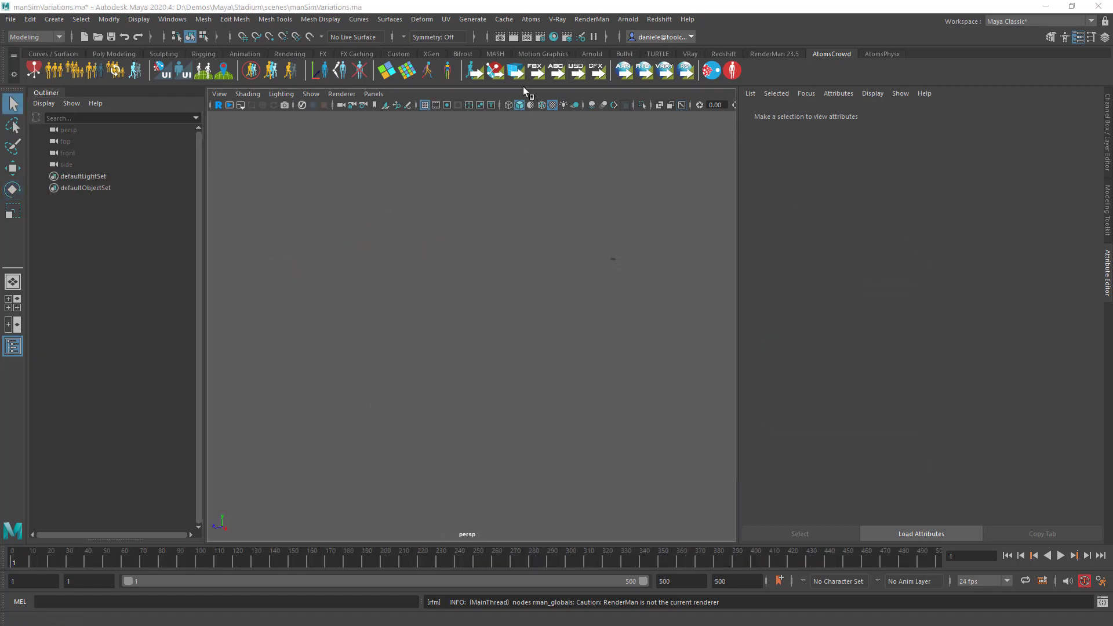
# Step: Review the registered animation clips, agent types, behaviour modules and state machines in the Atoms UI and close it
pyautogui.click(530, 20)
pyautogui.click(565, 167)
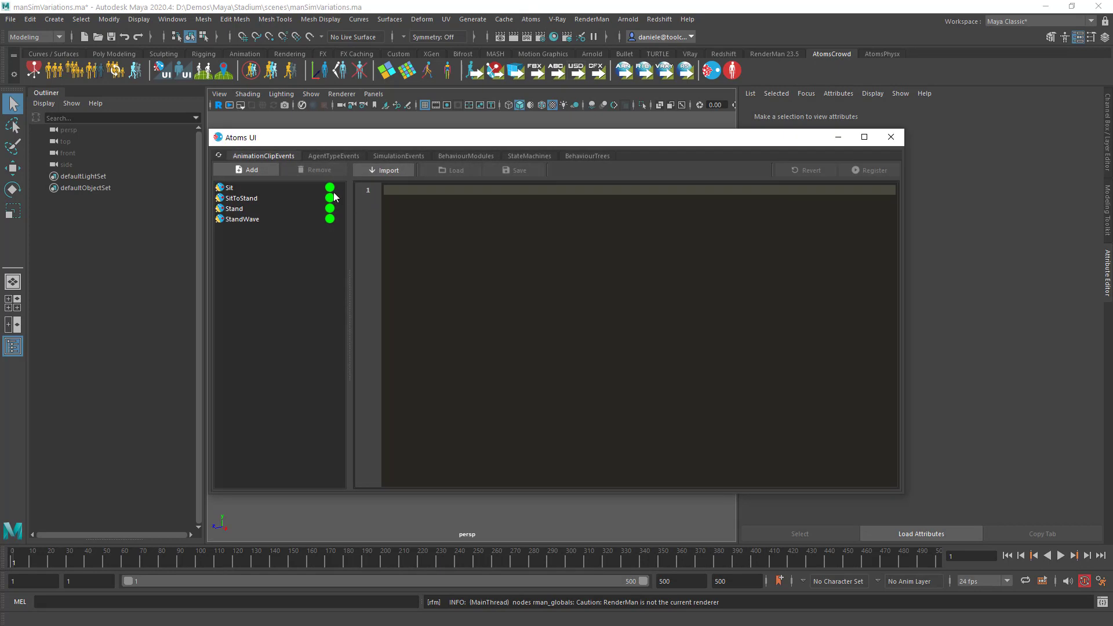
pyautogui.click(324, 156)
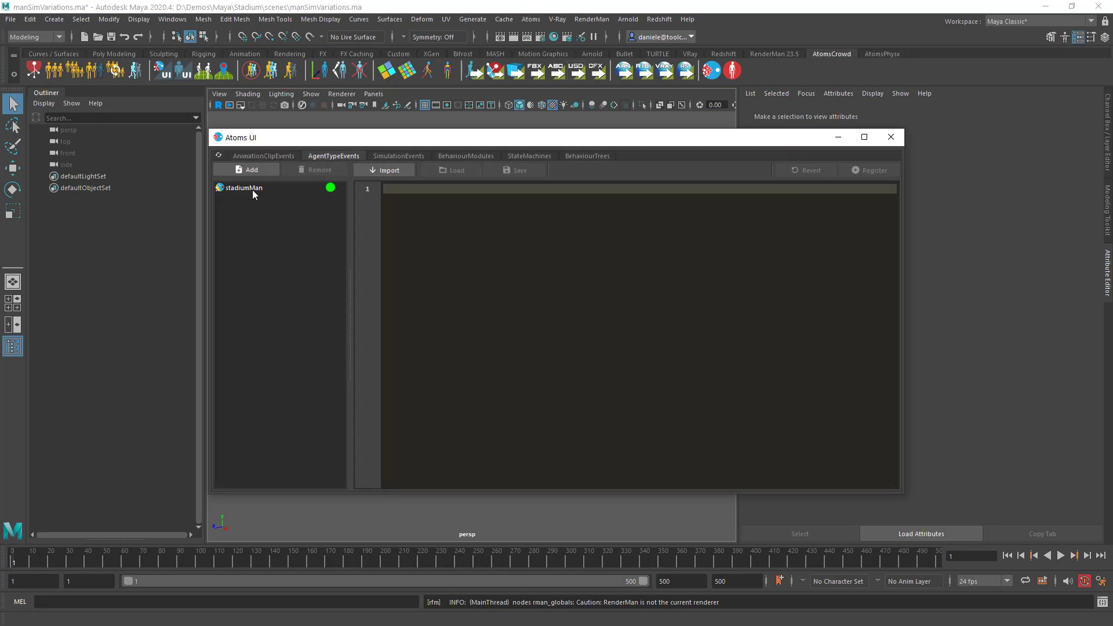
pyautogui.click(479, 155)
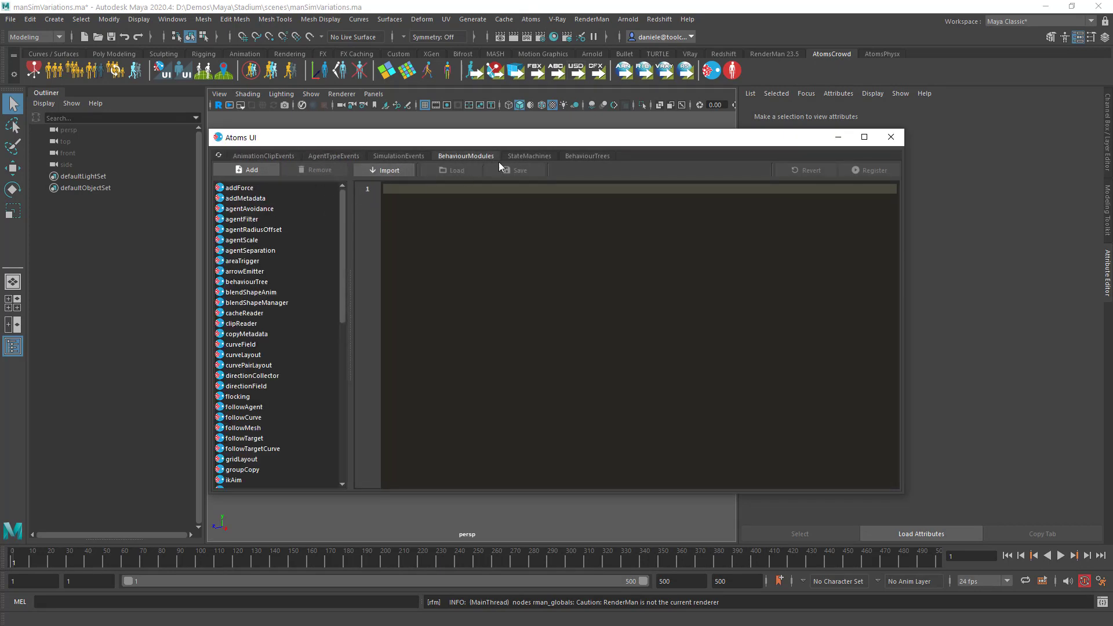
pyautogui.click(525, 156)
pyautogui.click(333, 155)
pyautogui.click(255, 155)
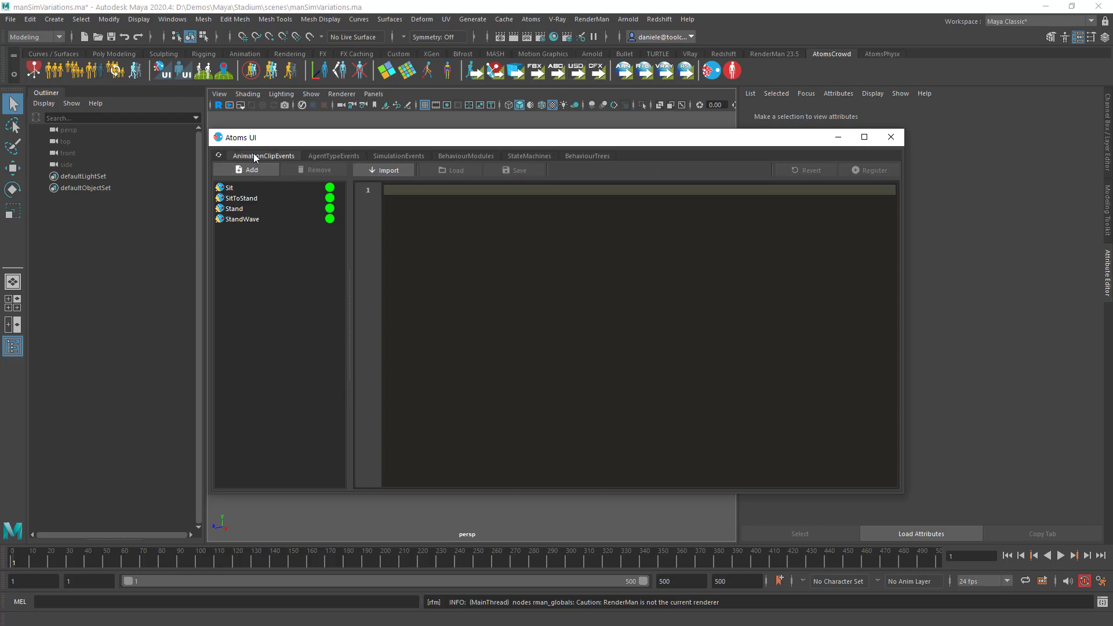
pyautogui.click(893, 137)
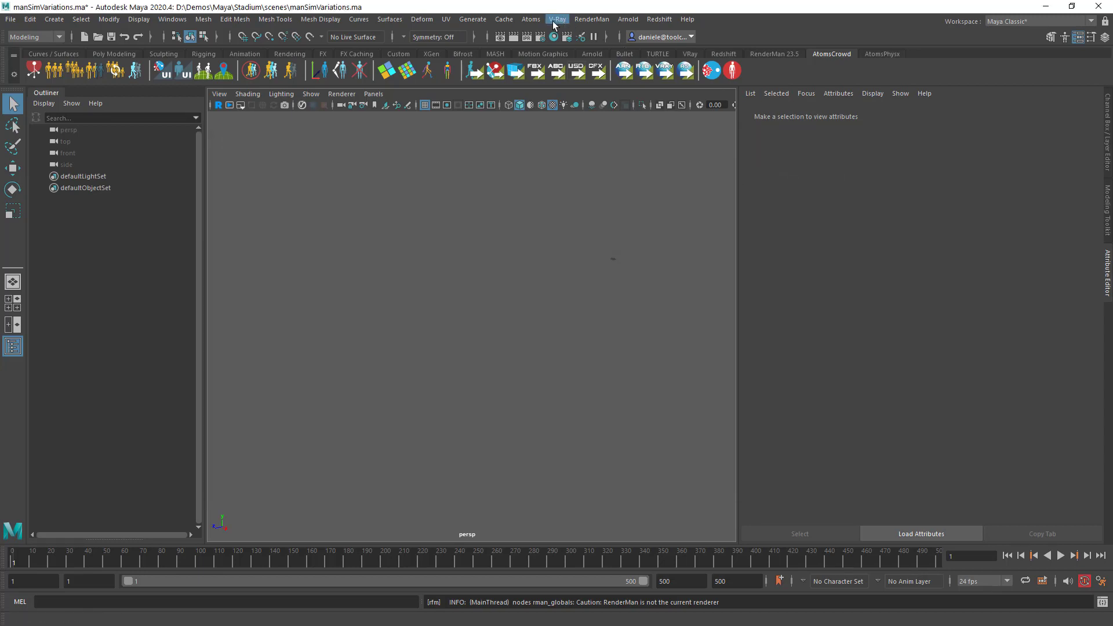
# Step: Import the variations JSON file from the variations1 folder into the simulation scene
pyautogui.click(532, 20)
pyautogui.moveTo(562, 113)
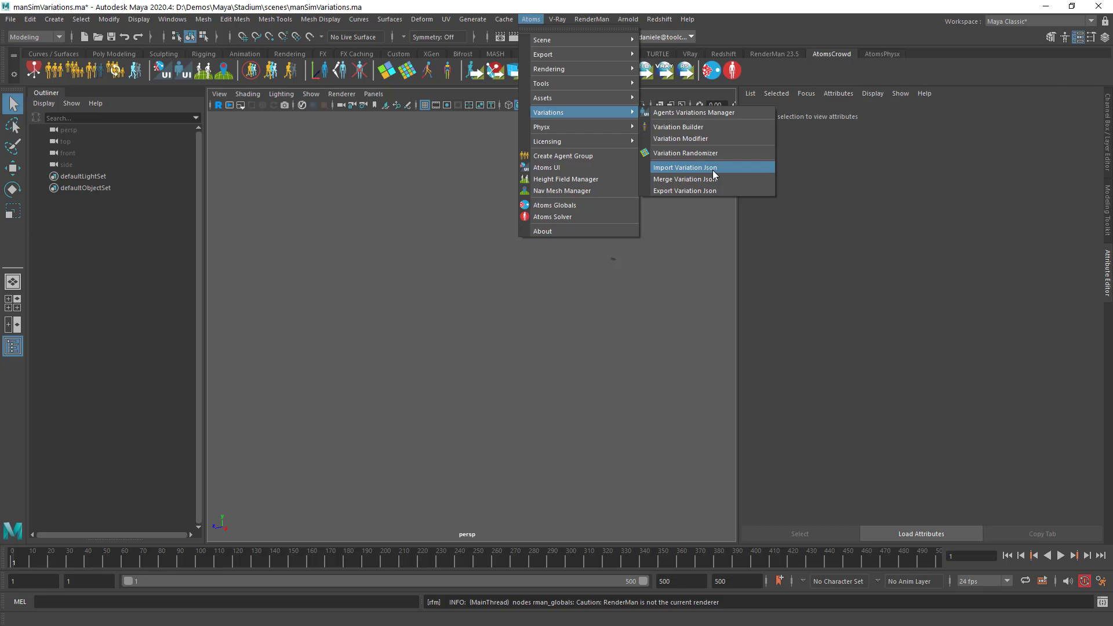
pyautogui.click(713, 173)
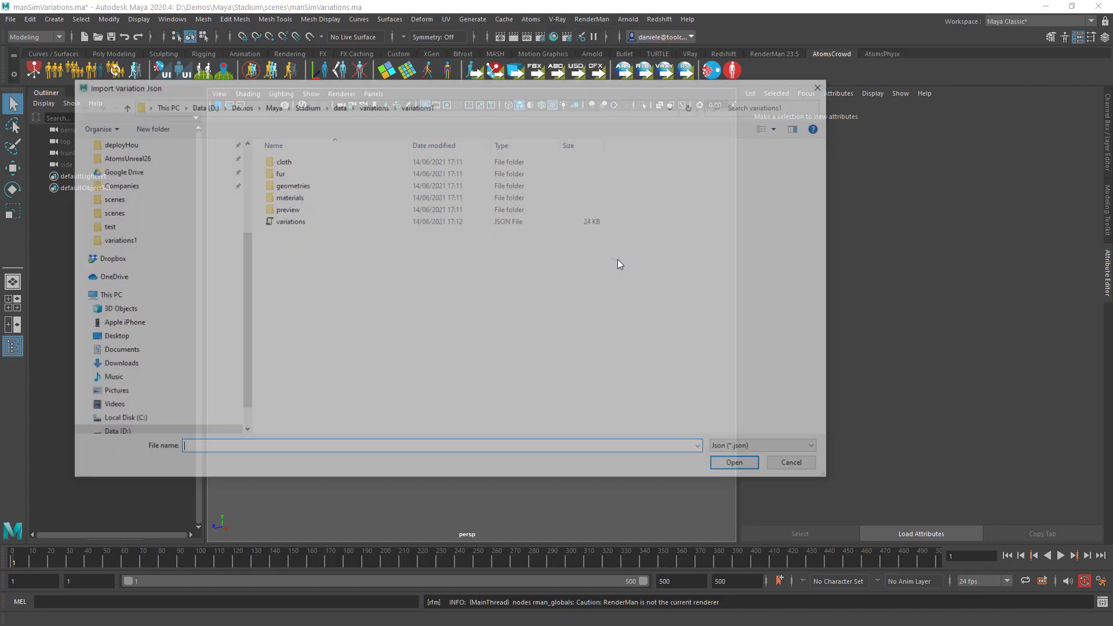
pyautogui.click(294, 225)
pyautogui.doubleClick(295, 221)
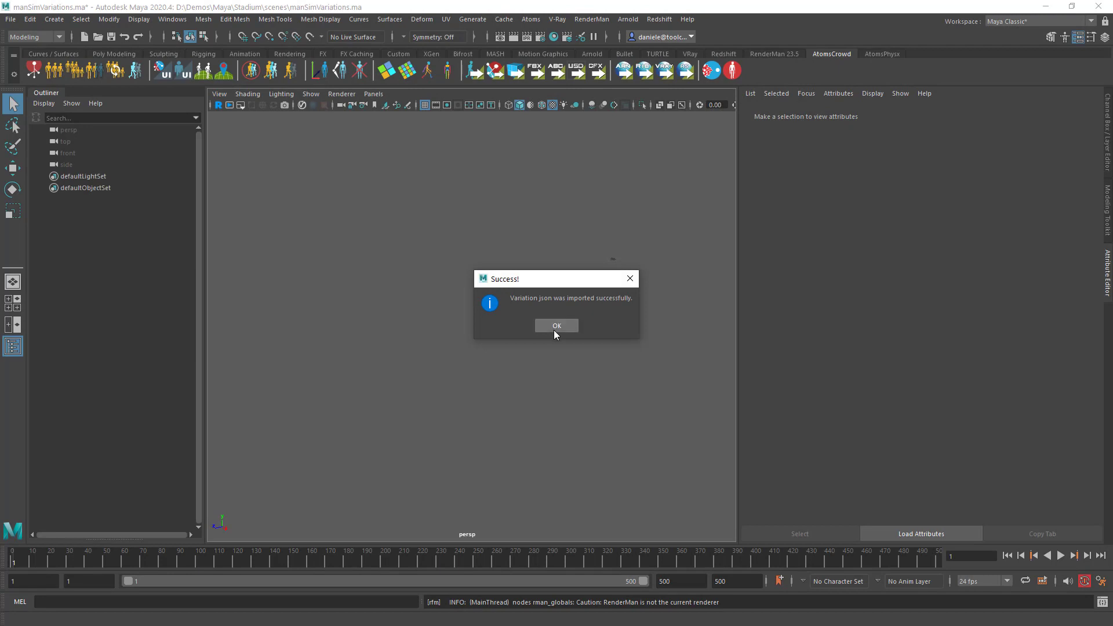
pyautogui.click(554, 330)
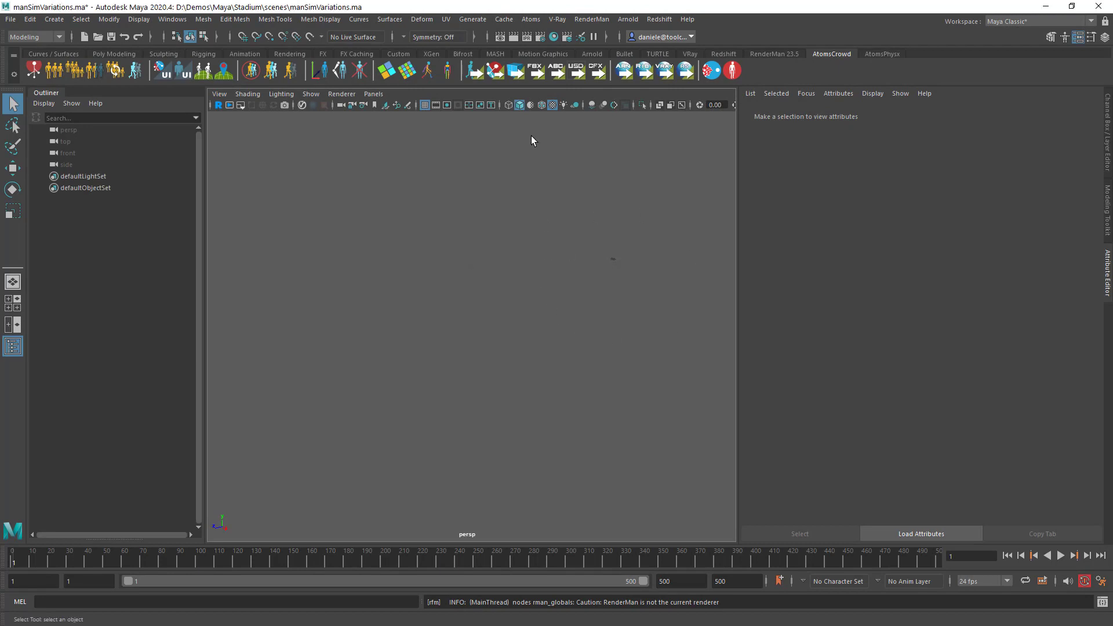
# Step: Open the Agents Variations Manager and review the geometry, material and geometry group entries of the manStadium agent type
pyautogui.click(531, 19)
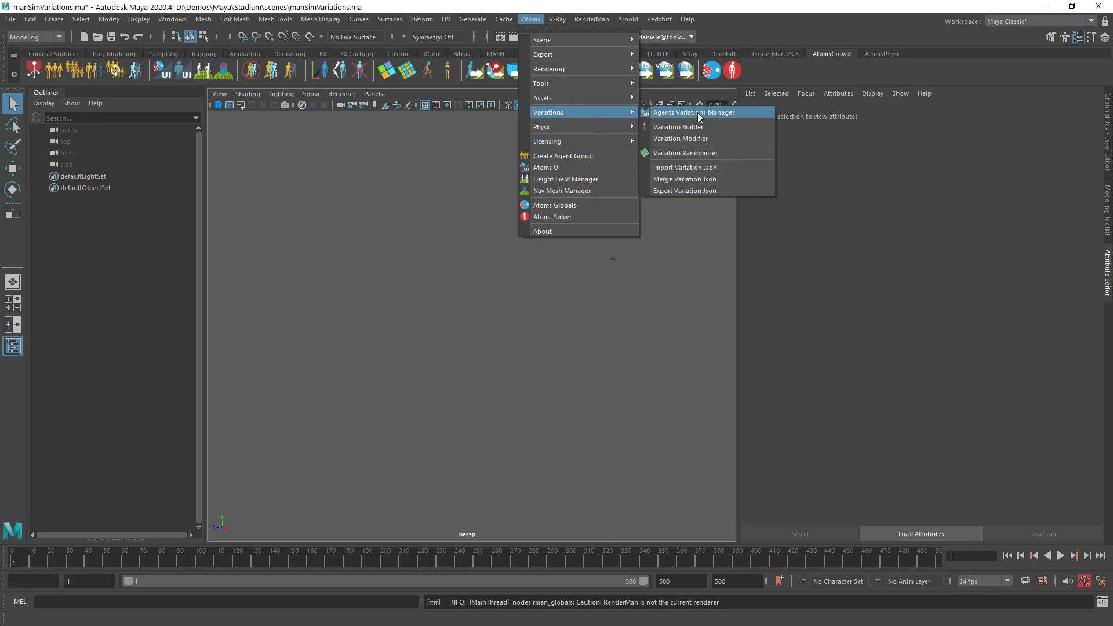
pyautogui.click(718, 116)
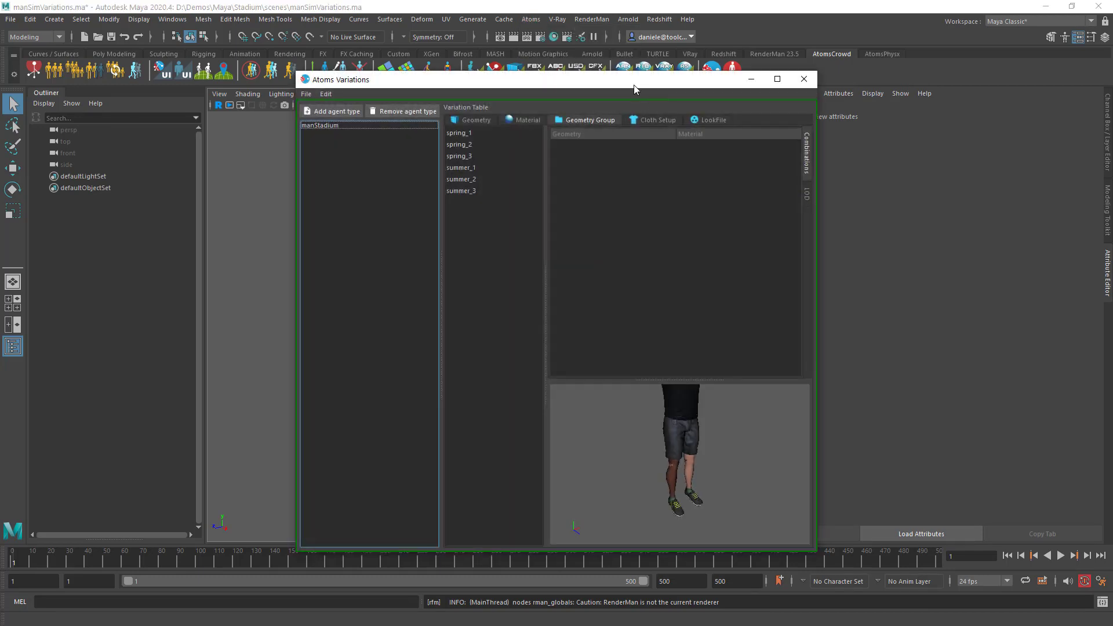
pyautogui.moveTo(634, 85); pyautogui.dragTo(522, 135)
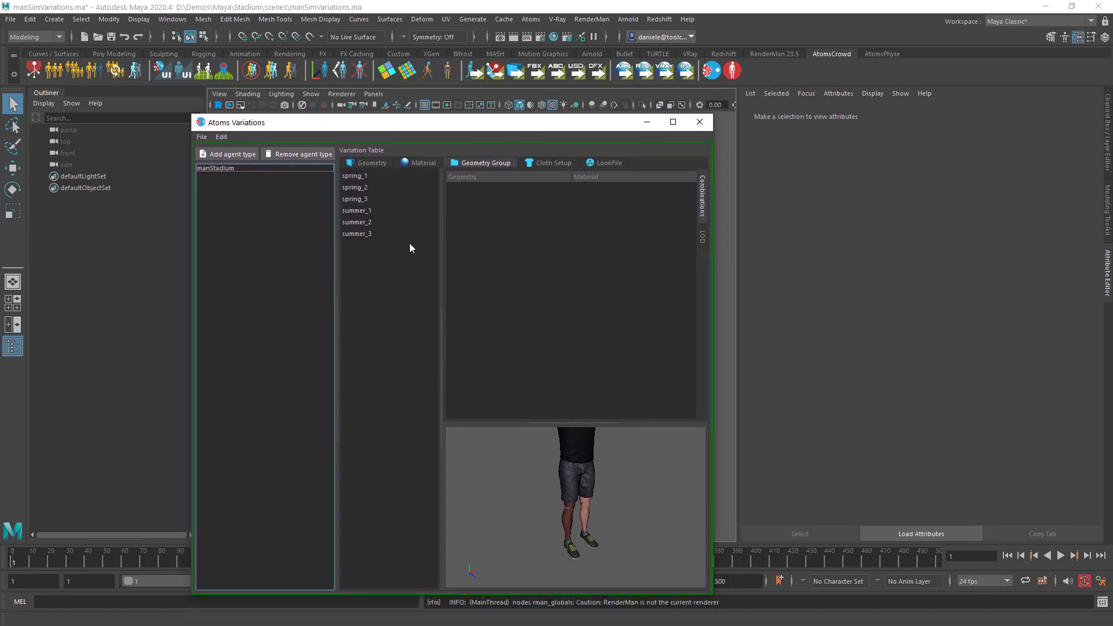
pyautogui.click(374, 164)
pyautogui.click(452, 164)
pyautogui.click(390, 164)
pyautogui.click(415, 163)
pyautogui.click(471, 163)
pyautogui.click(367, 164)
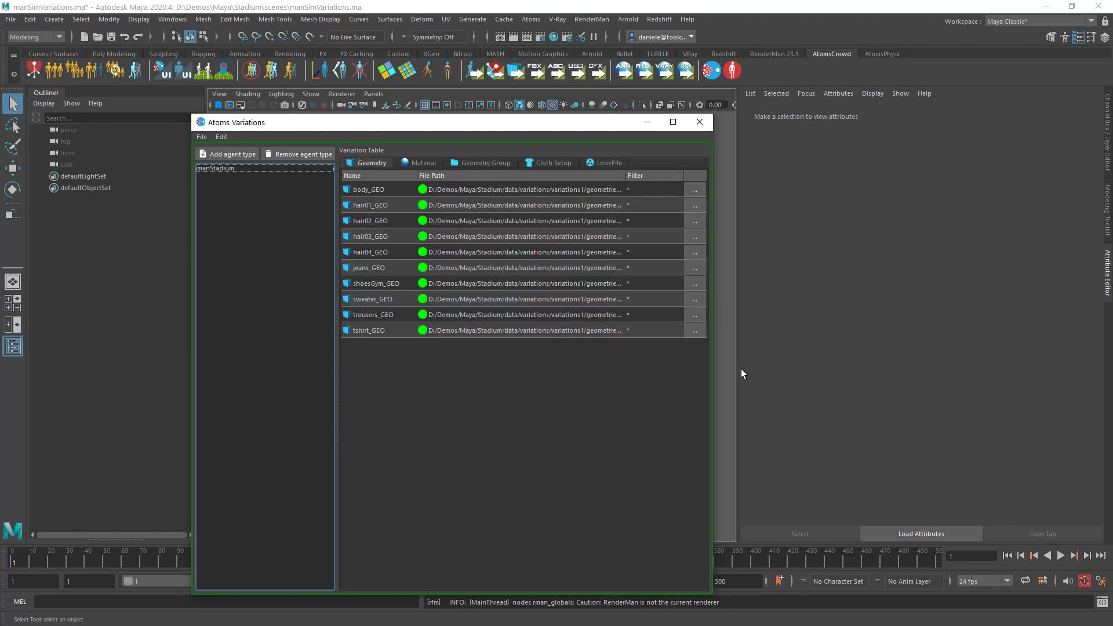
pyautogui.moveTo(337, 269); pyautogui.dragTo(377, 267)
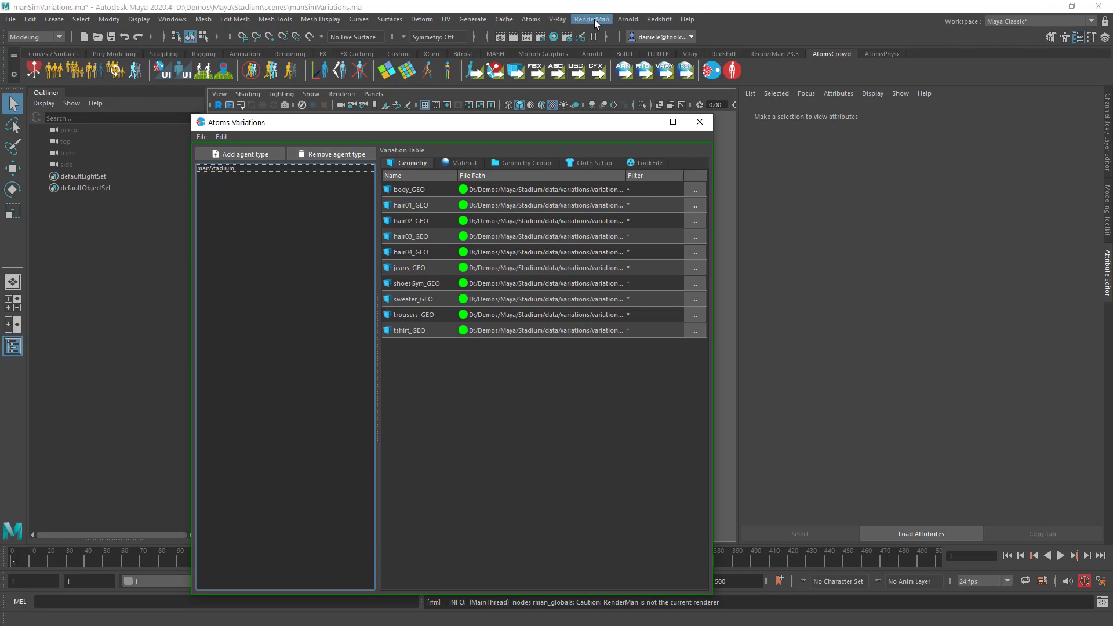
# Step: Check the registered agent type in the Atoms UI and rename the manStadium agent type in the variations manager to stadiumMan
pyautogui.click(530, 20)
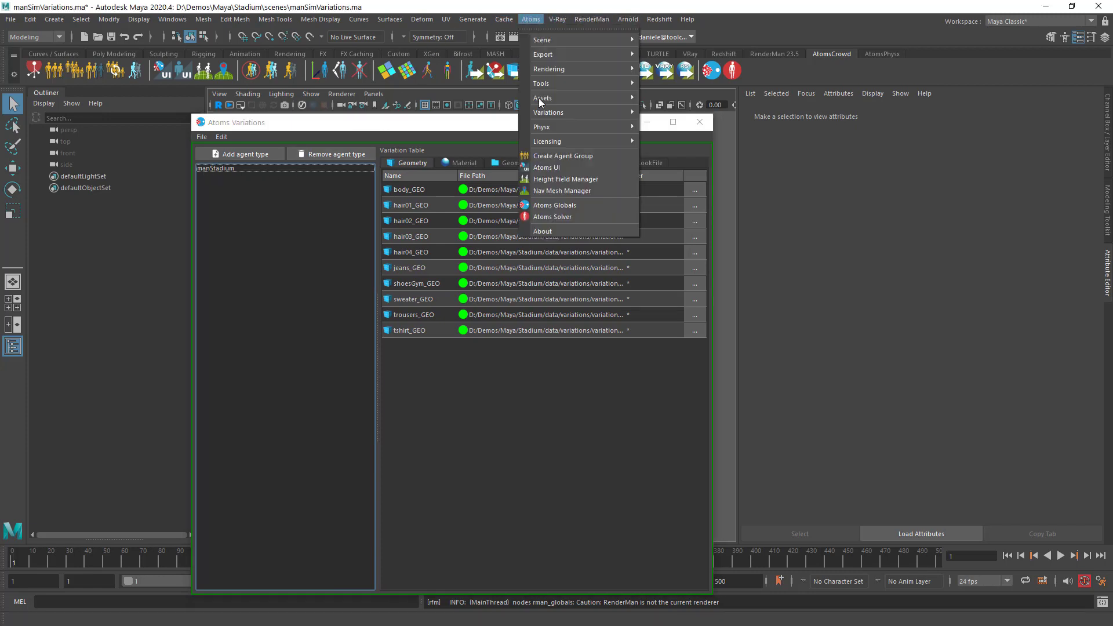
pyautogui.click(550, 167)
pyautogui.moveTo(391, 139); pyautogui.dragTo(524, 245)
pyautogui.click(462, 264)
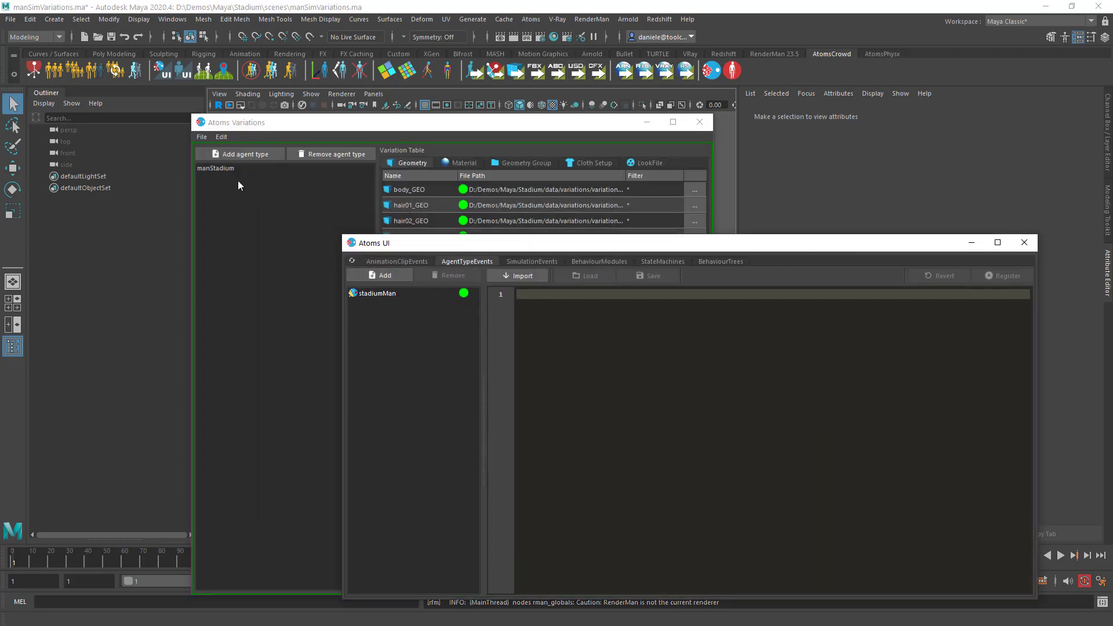
pyautogui.click(1024, 244)
pyautogui.doubleClick(231, 166)
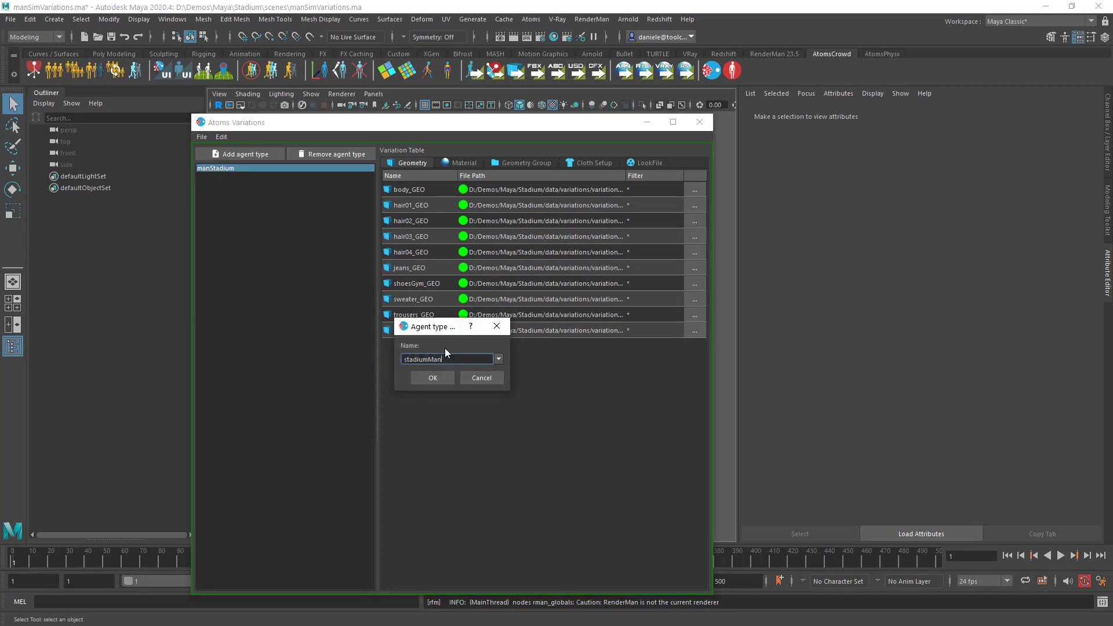
pyautogui.write('stadiumMan')
pyautogui.press('Return')
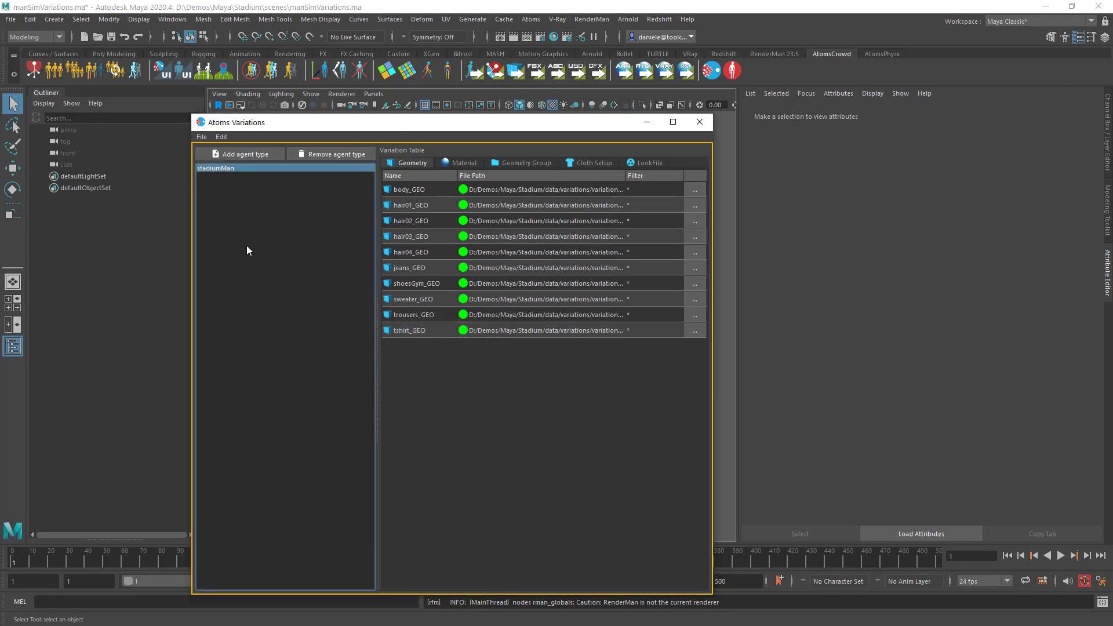
# Step: Export the variations JSON over the existing variations file in the variations1 folder and save the scene
pyautogui.click(533, 21)
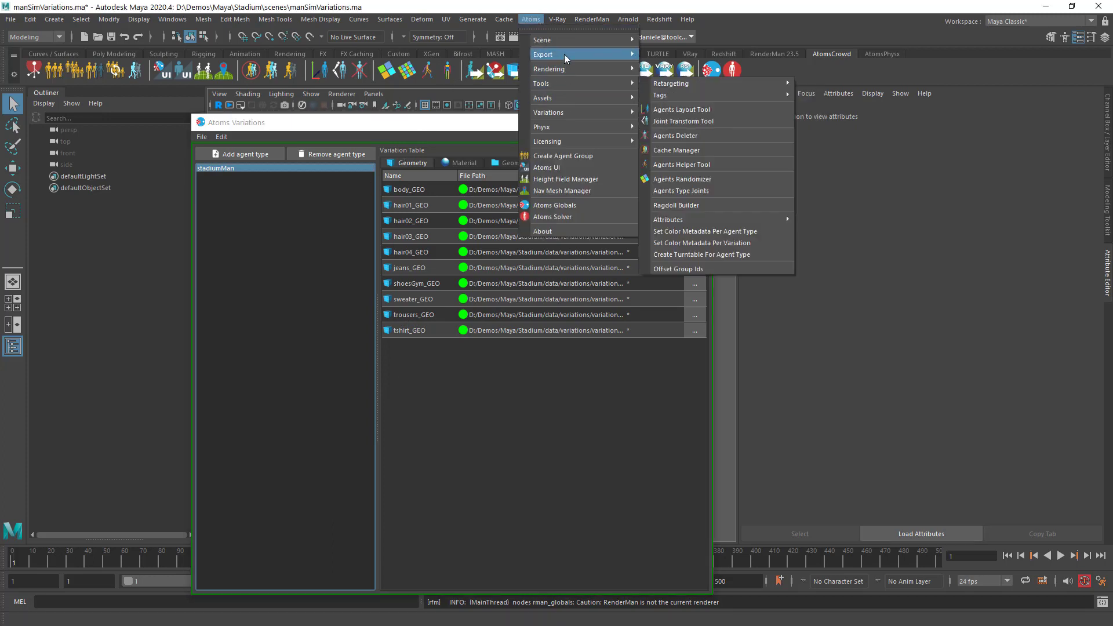
pyautogui.moveTo(573, 110)
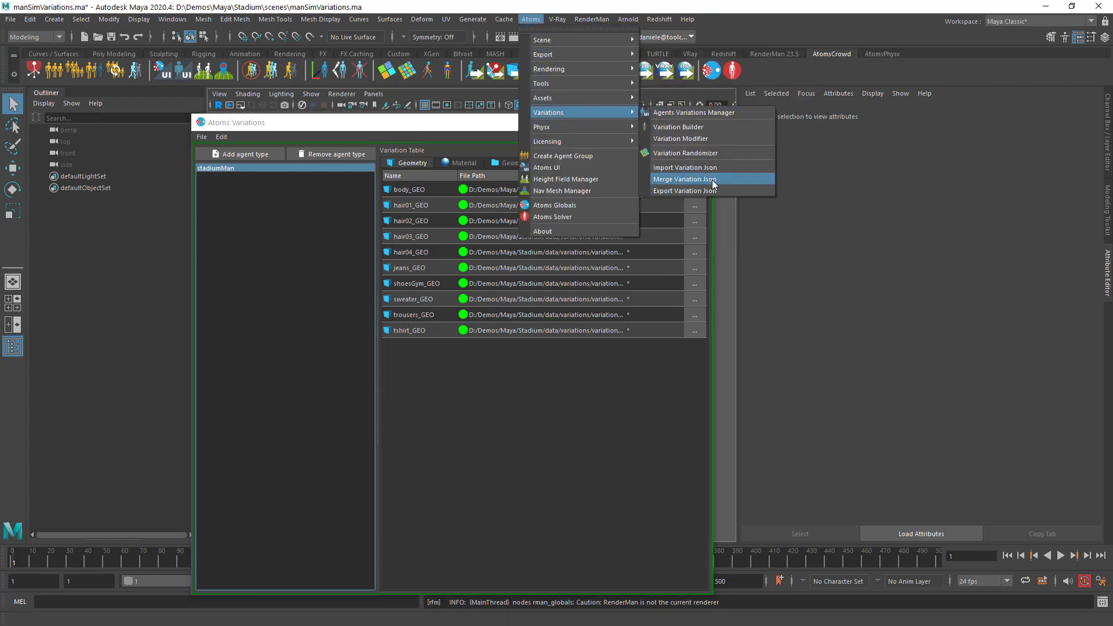
pyautogui.click(704, 190)
pyautogui.doubleClick(196, 221)
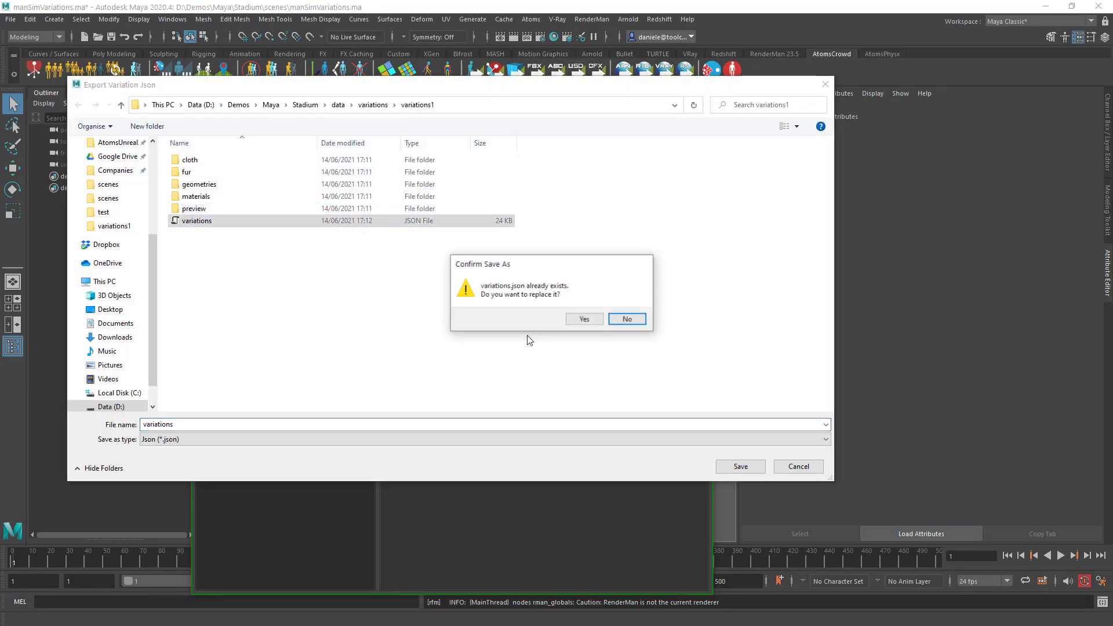
pyautogui.click(584, 321)
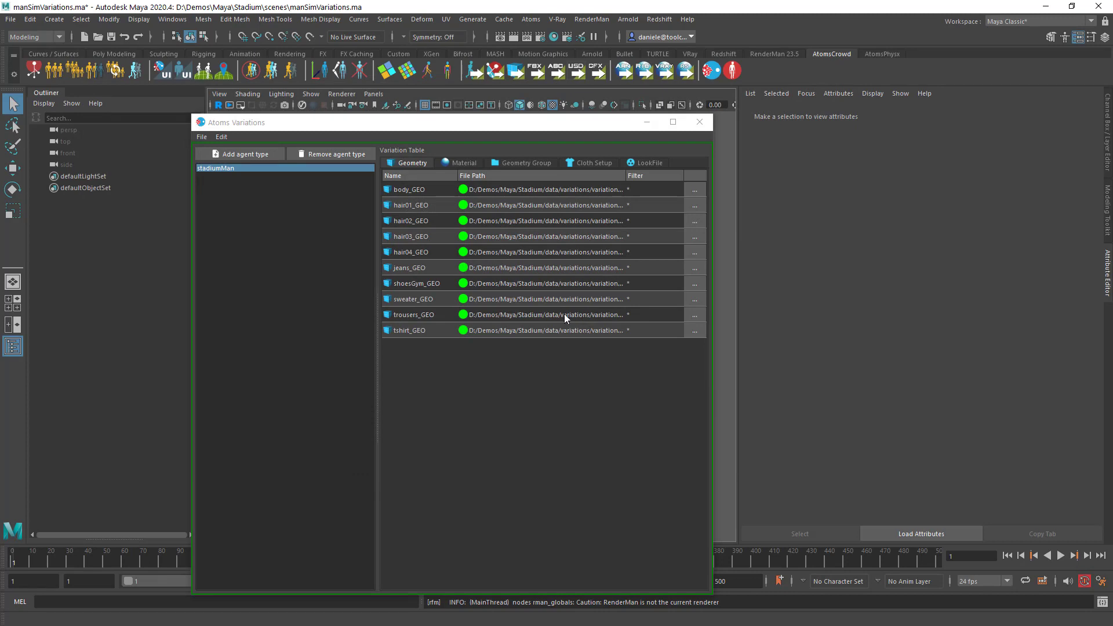
pyautogui.moveTo(505, 122); pyautogui.dragTo(508, 82)
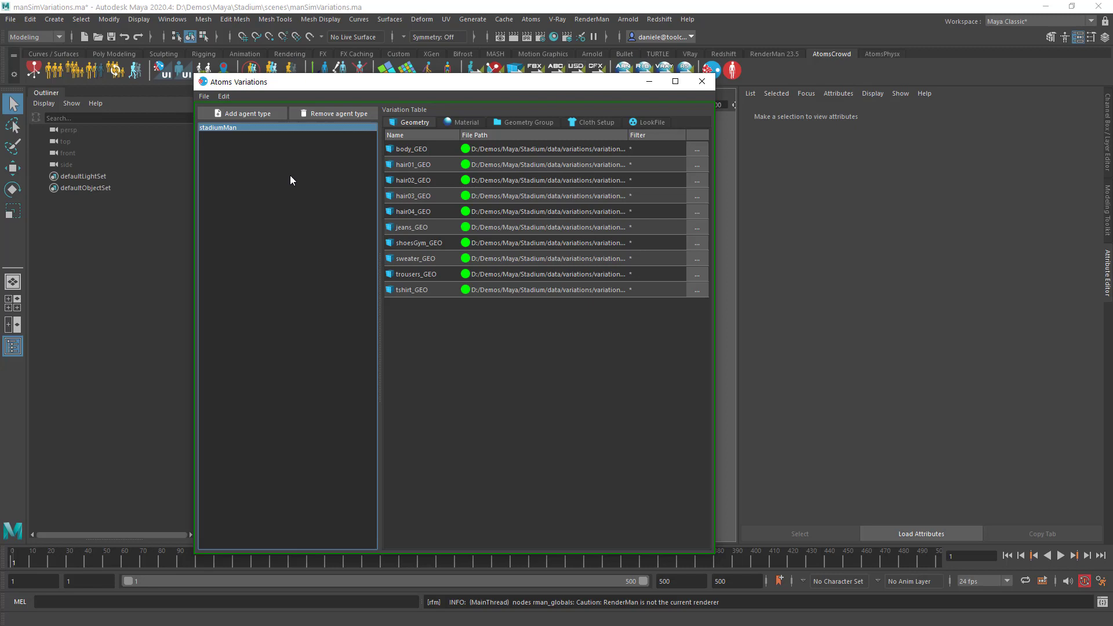
pyautogui.click(112, 38)
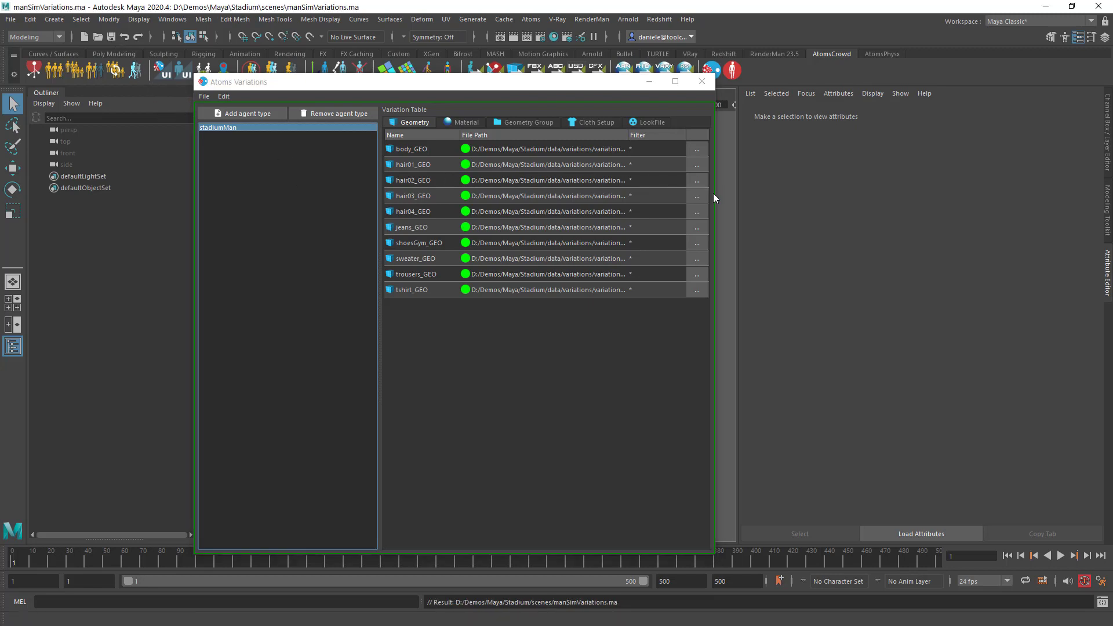
# Step: Widen the variations manager and review stadiumMan's geometry paths, material paths and the preview settings of man_body_afro_MAT
pyautogui.moveTo(714, 196); pyautogui.dragTo(895, 194)
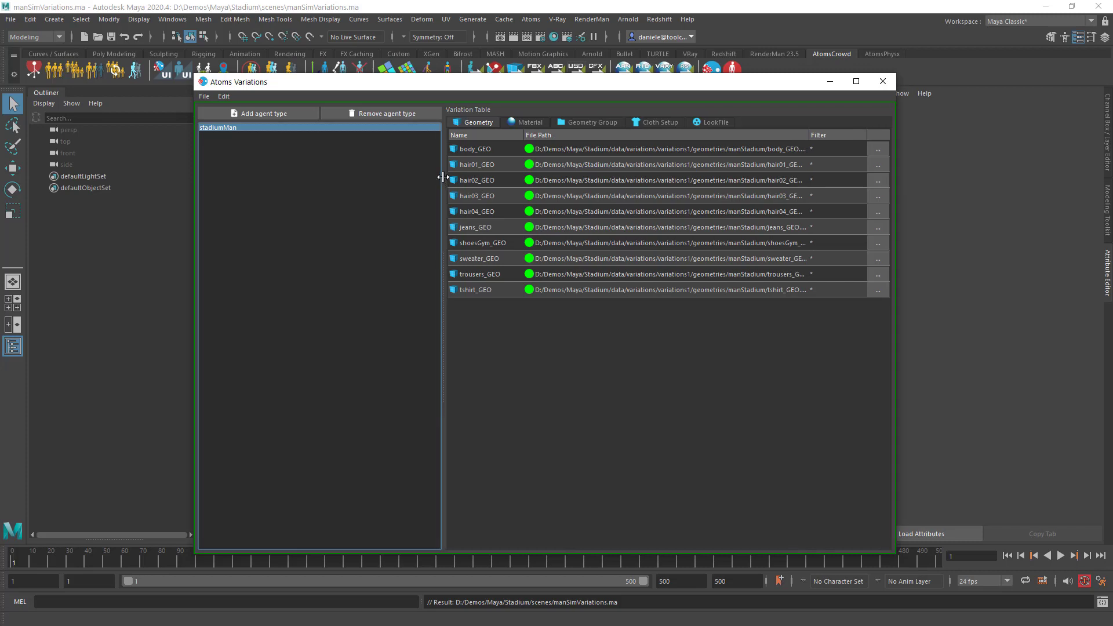
pyautogui.moveTo(443, 178); pyautogui.dragTo(354, 178)
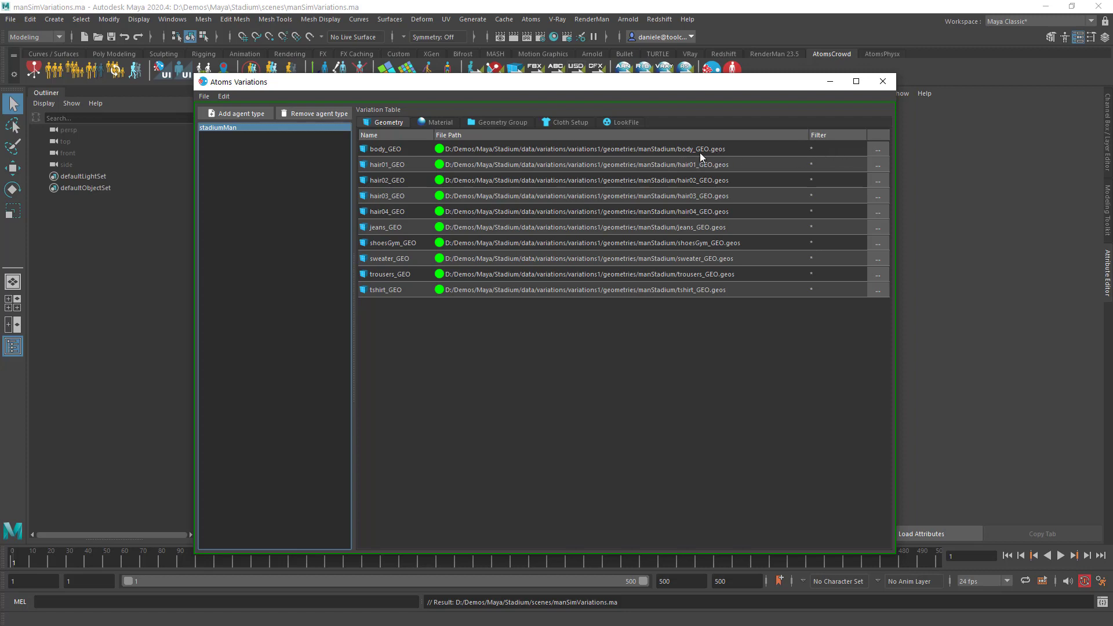
pyautogui.click(447, 123)
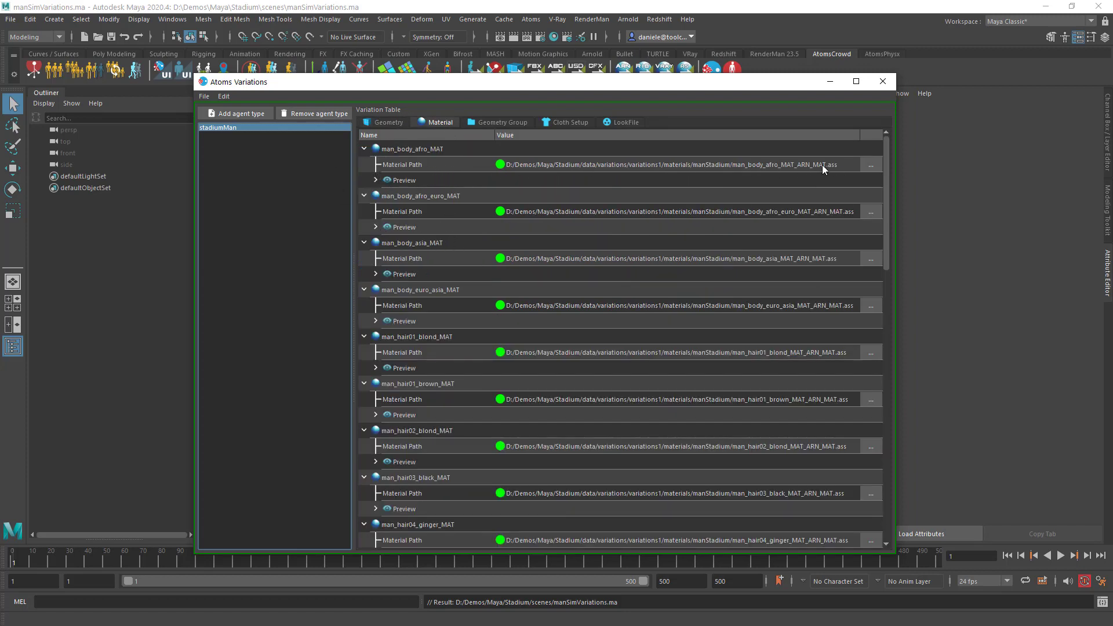
pyautogui.click(377, 180)
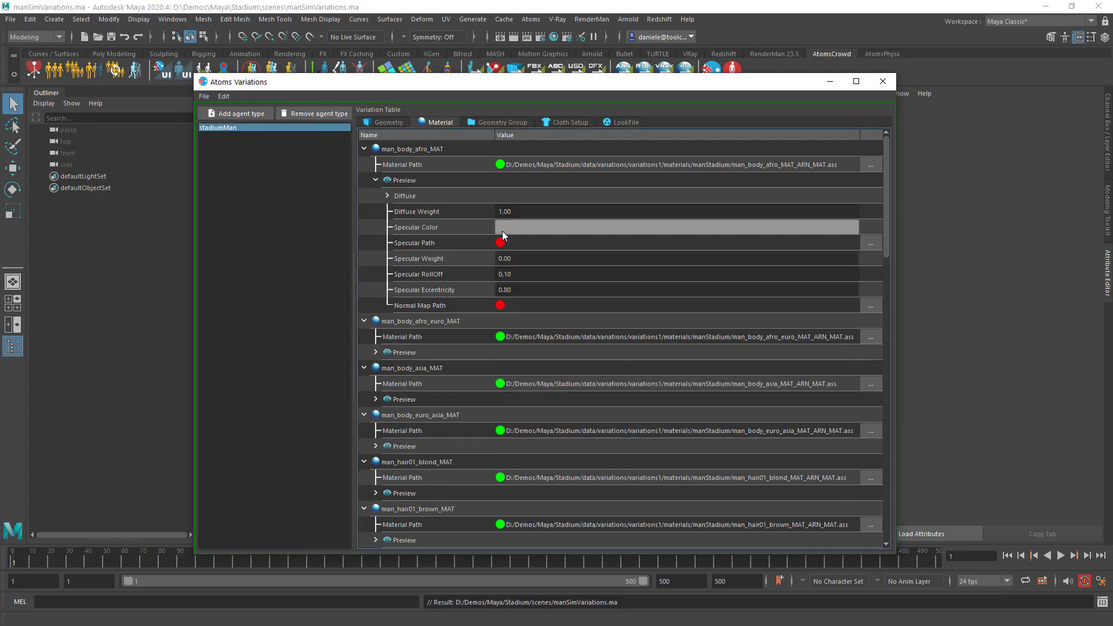
pyautogui.click(388, 196)
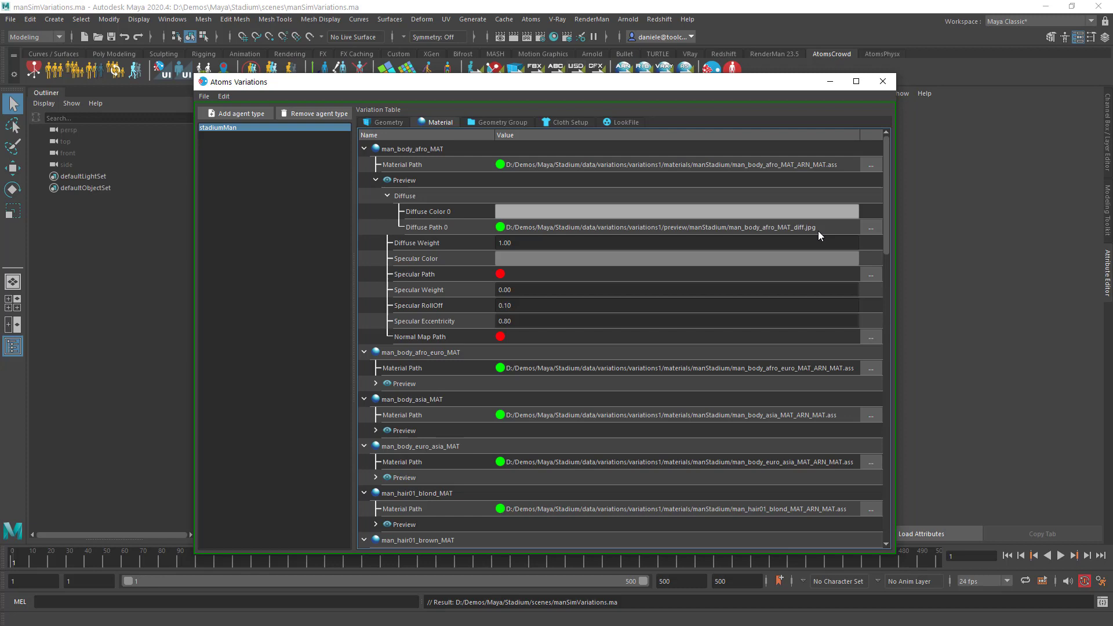
pyautogui.click(376, 180)
# Step: Preview stadiumMan's spring and summer geometry groups with their geometry and material combinations, and close the variations manager
pyautogui.click(504, 122)
pyautogui.scroll(-5, 610, 468)
pyautogui.scroll(5, 613, 455)
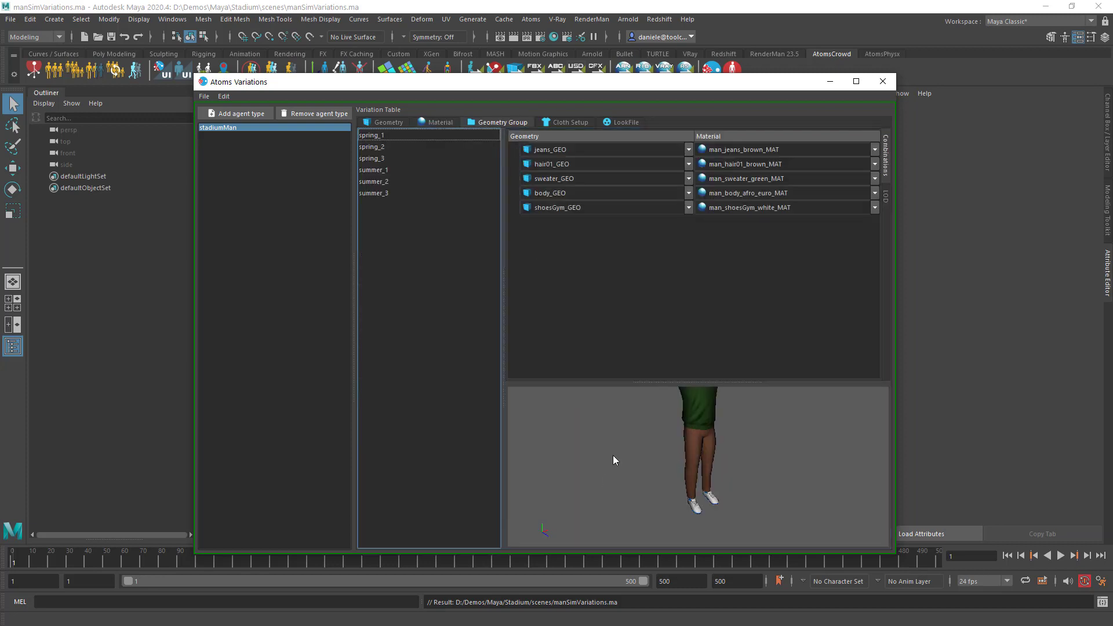
pyautogui.scroll(-5, 616, 408)
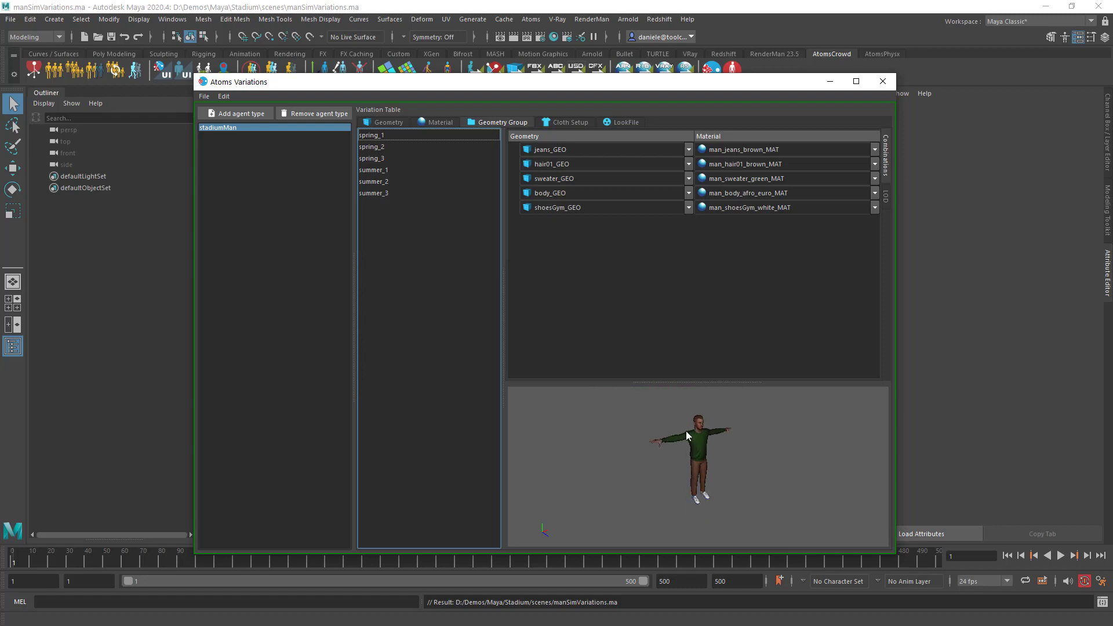
pyautogui.scroll(3, 713, 430)
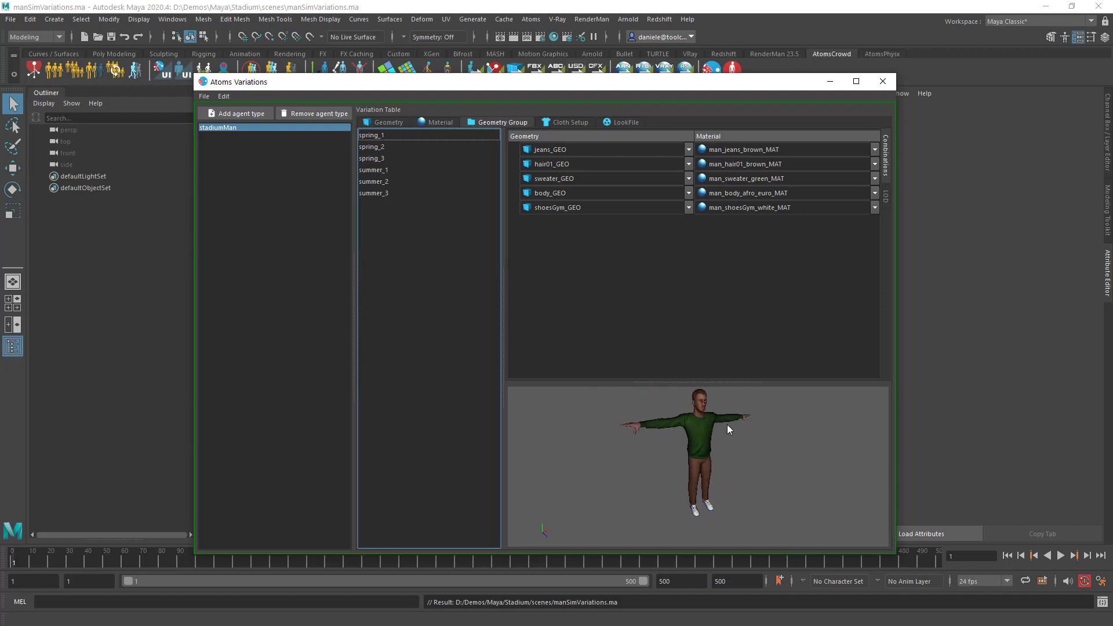
pyautogui.click(381, 147)
pyautogui.click(382, 157)
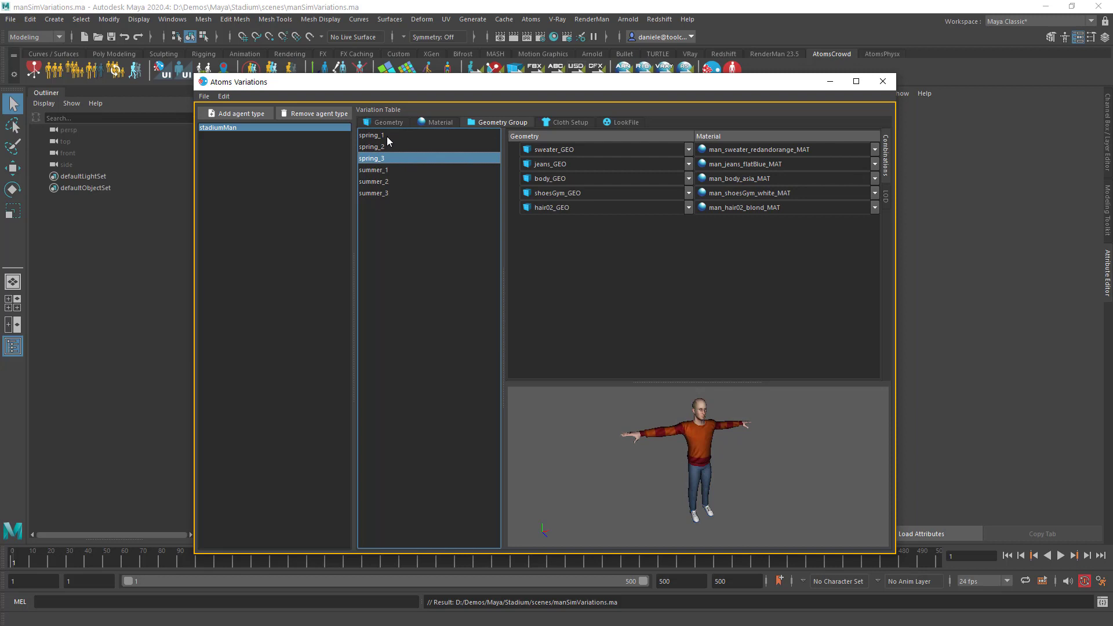
pyautogui.click(380, 173)
pyautogui.click(383, 181)
pyautogui.click(384, 194)
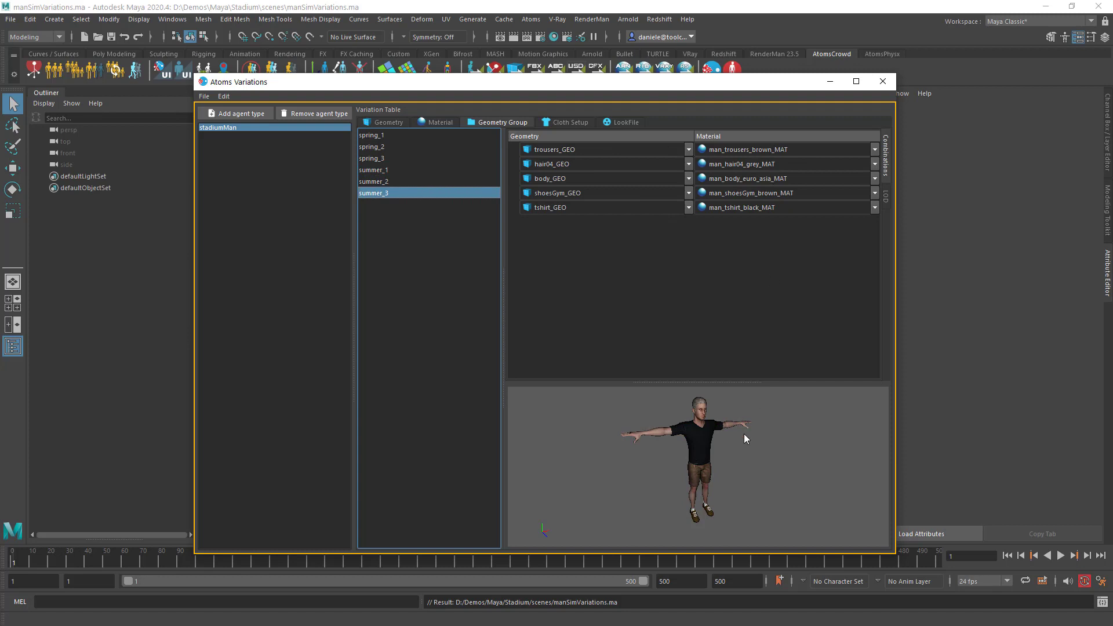
pyautogui.moveTo(755, 449); pyautogui.dragTo(724, 461)
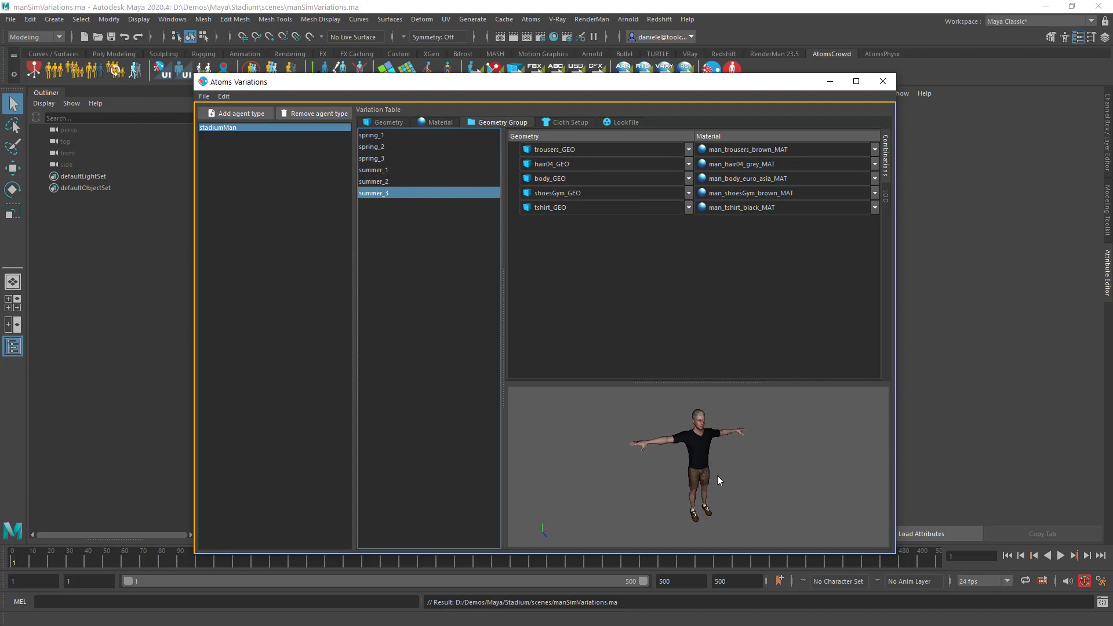
pyautogui.click(401, 181)
pyautogui.click(400, 170)
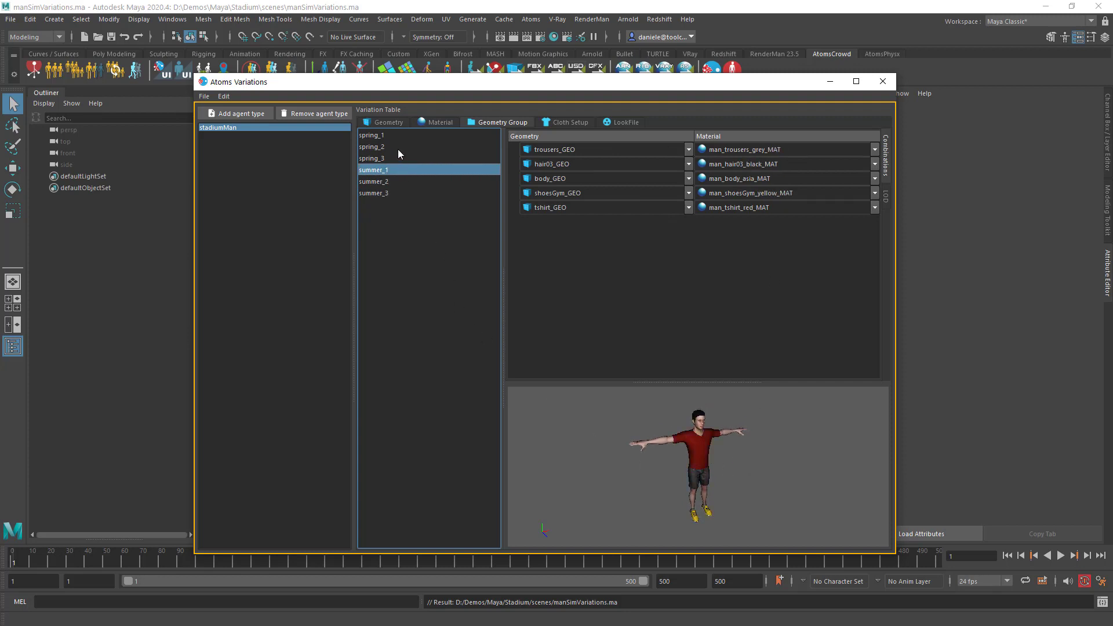
pyautogui.click(394, 137)
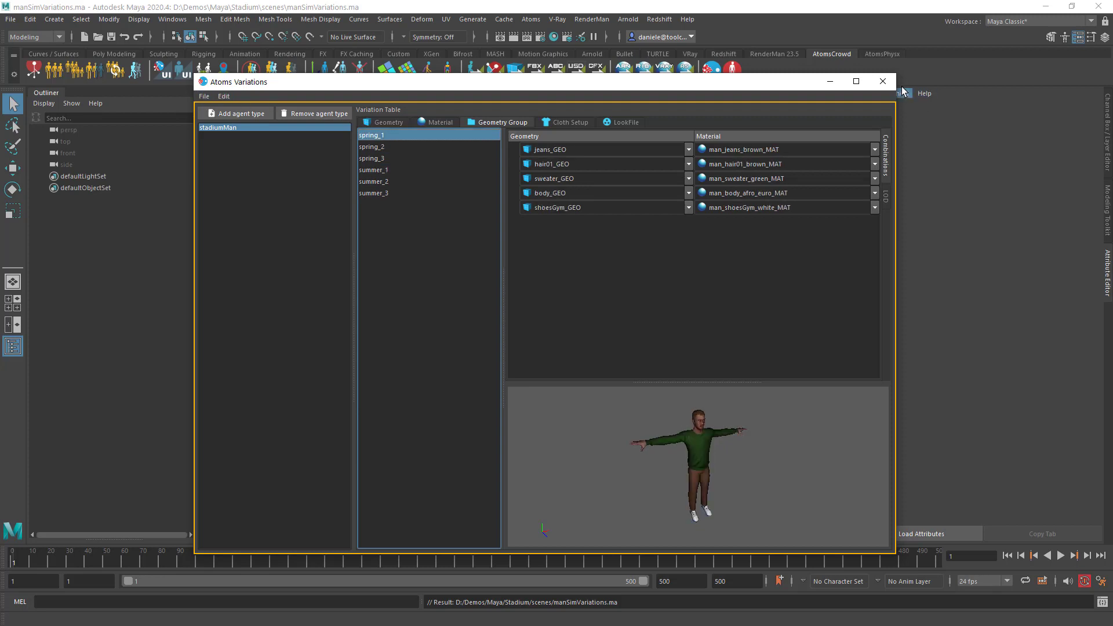
pyautogui.click(883, 82)
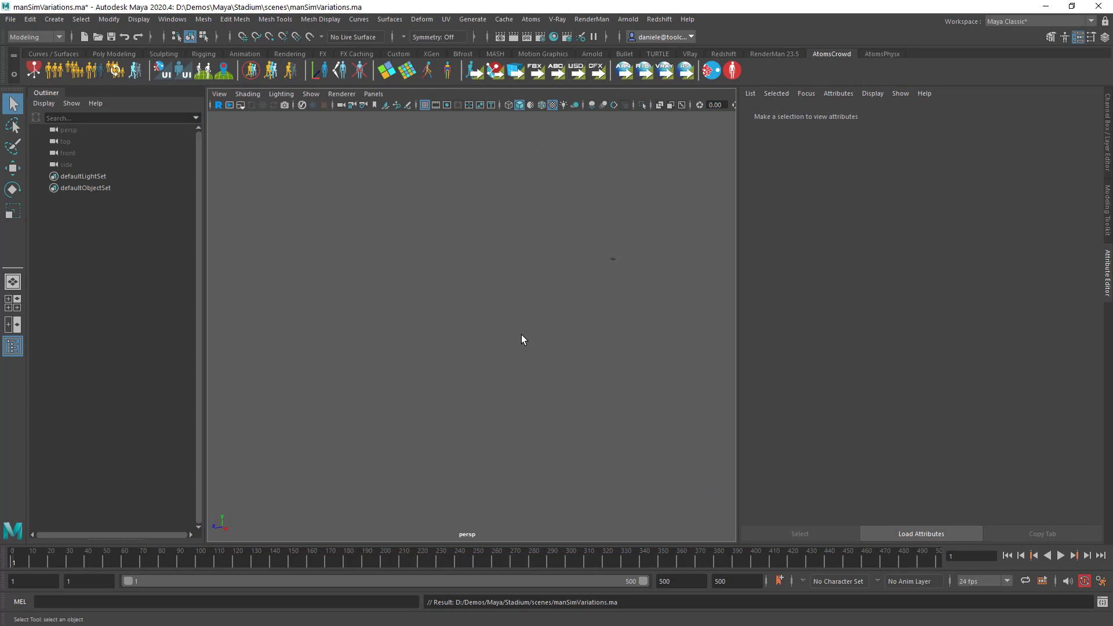
# Step: Create an agent group and add the gridLayout and stateMachine behaviour modules to it
pyautogui.click(531, 19)
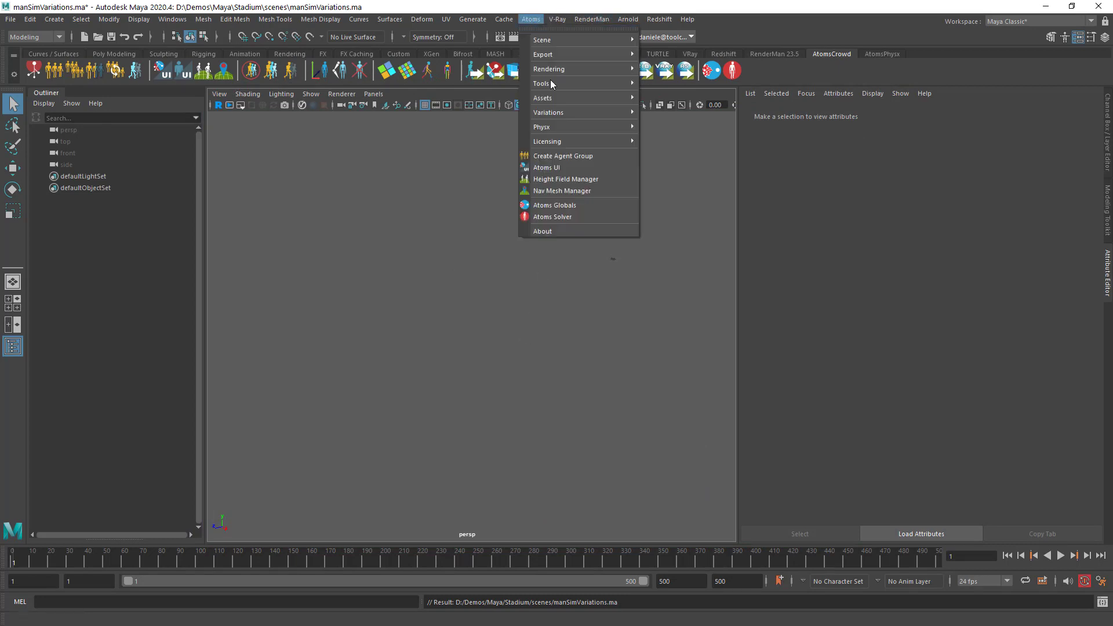
pyautogui.click(566, 157)
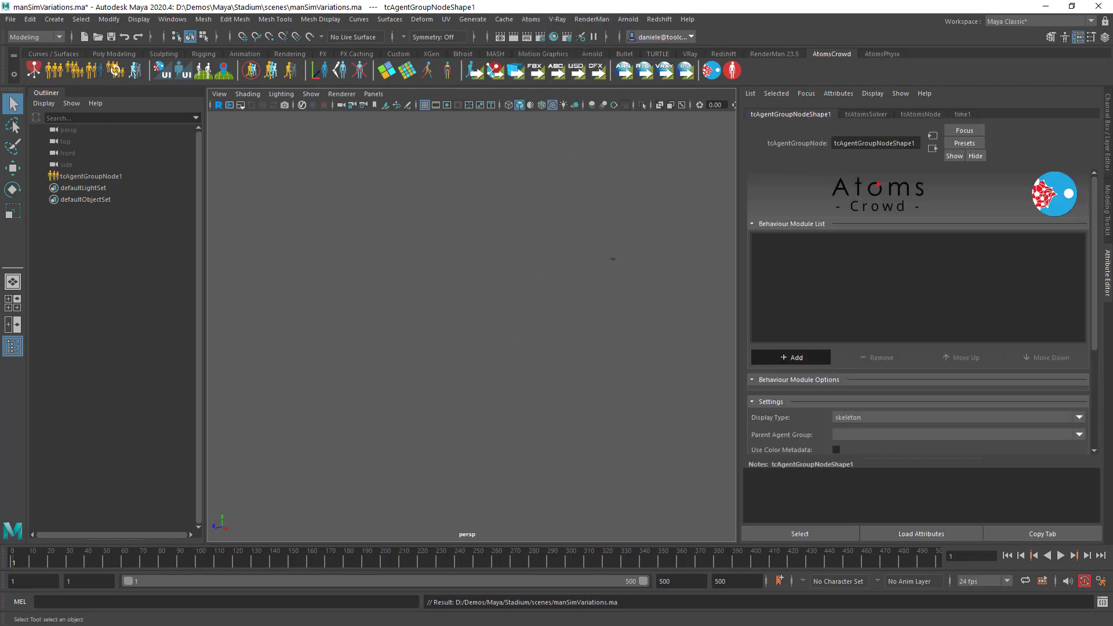
pyautogui.click(783, 357)
pyautogui.click(789, 366)
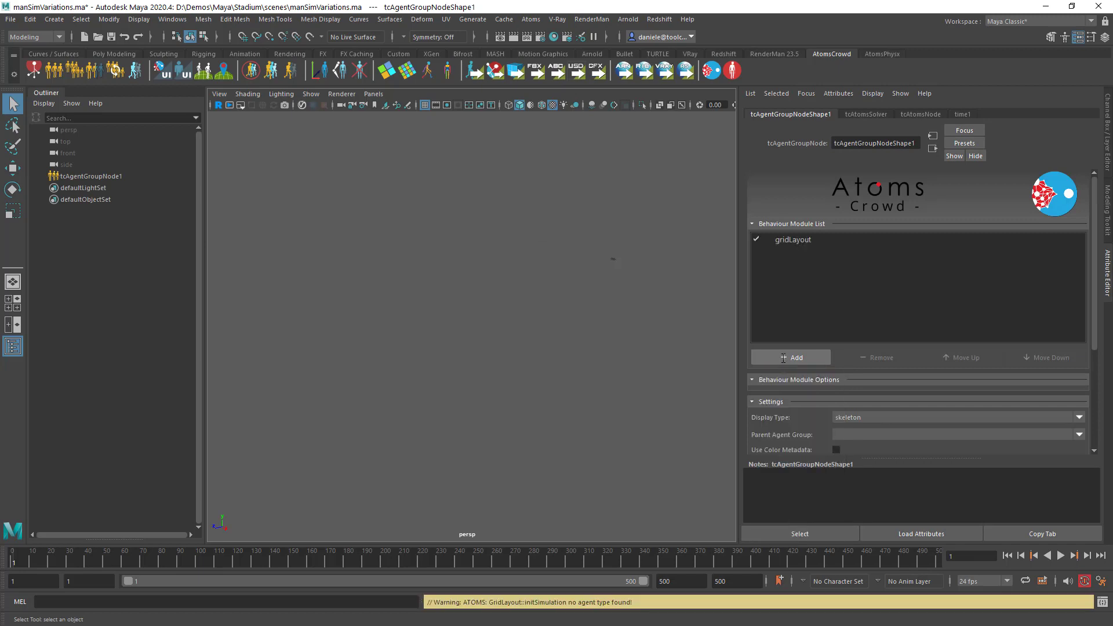
pyautogui.click(783, 357)
pyautogui.click(780, 371)
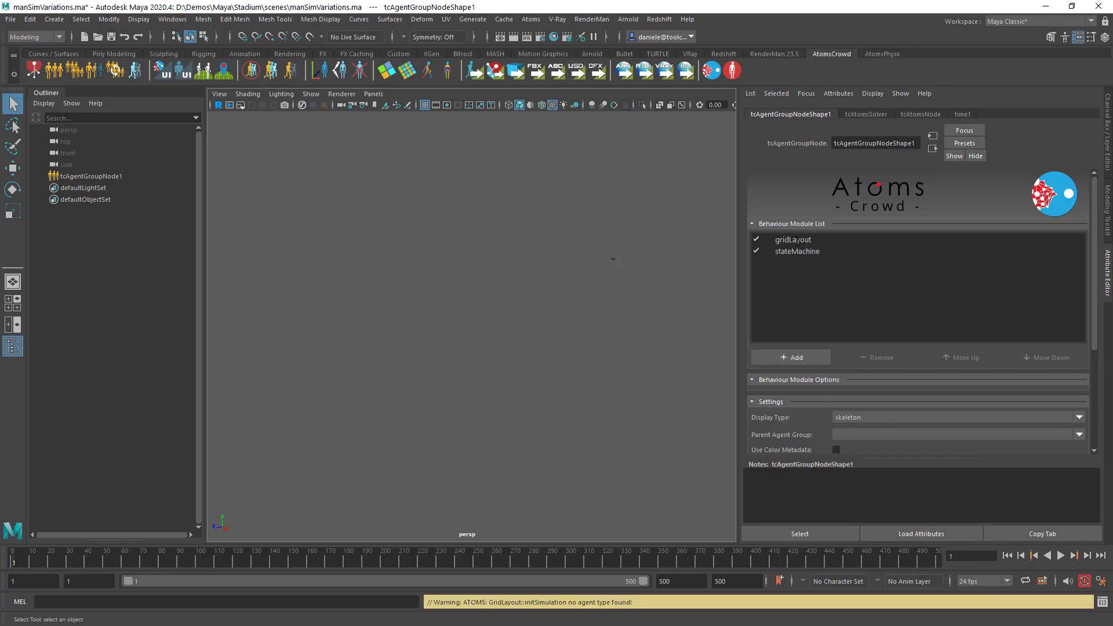
# Step: Set the agent type of the gridLayout module to stadiumMan
pyautogui.click(793, 240)
pyautogui.click(1060, 360)
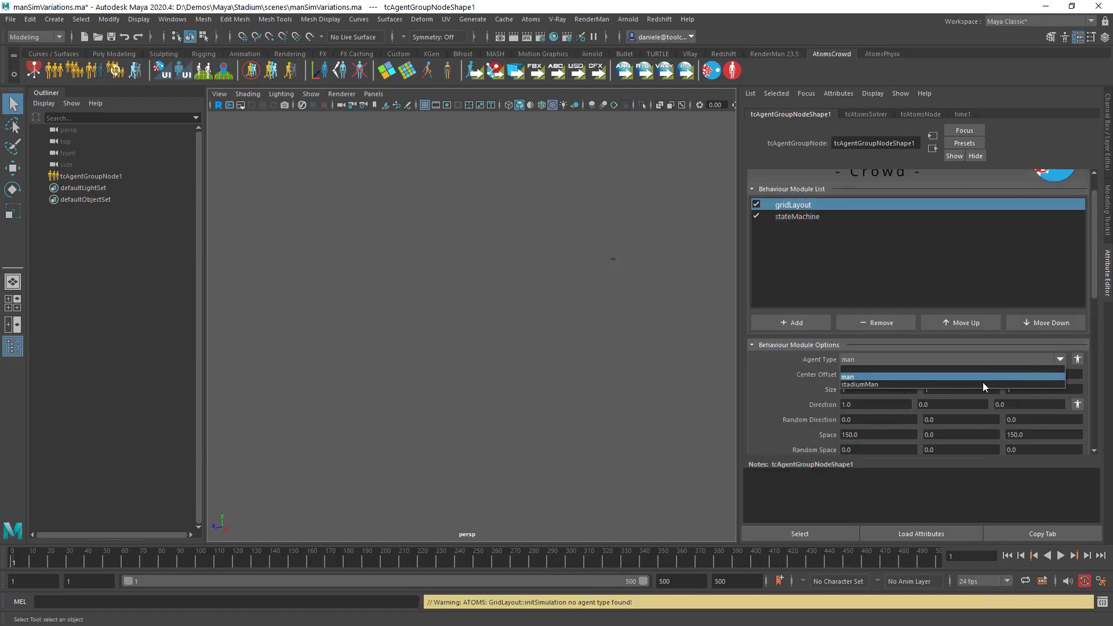
pyautogui.click(982, 379)
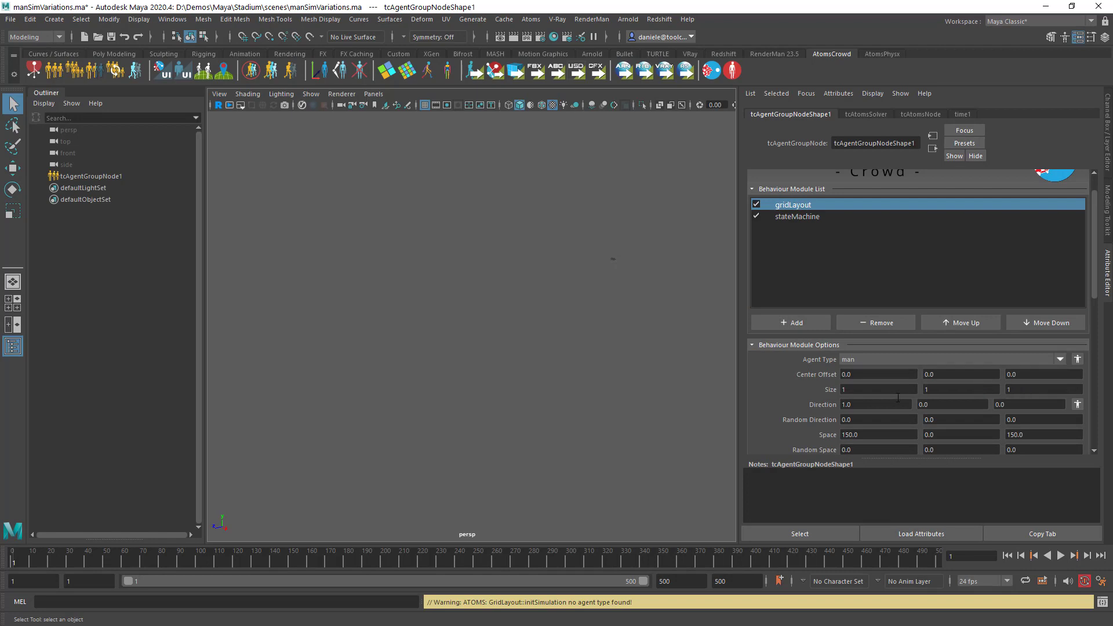
pyautogui.click(1063, 359)
pyautogui.click(1008, 381)
# Step: Set the gridLayout size to 5 by 1 by 5 agents
pyautogui.scroll(-2, 783, 377)
pyautogui.doubleClick(865, 355)
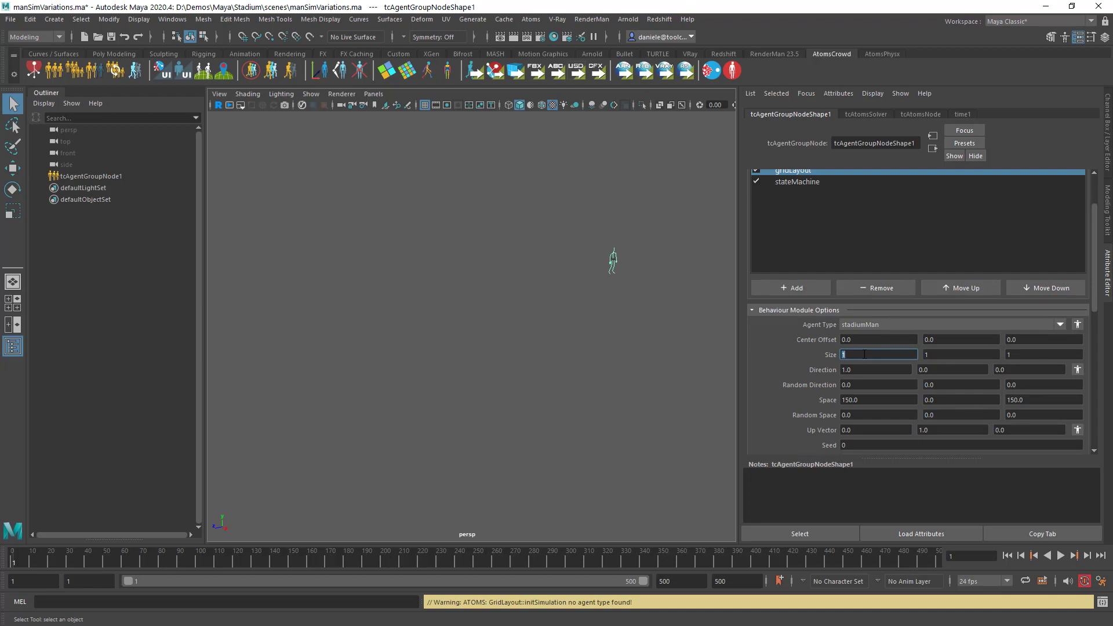
pyautogui.write('5')
pyautogui.press('Tab')
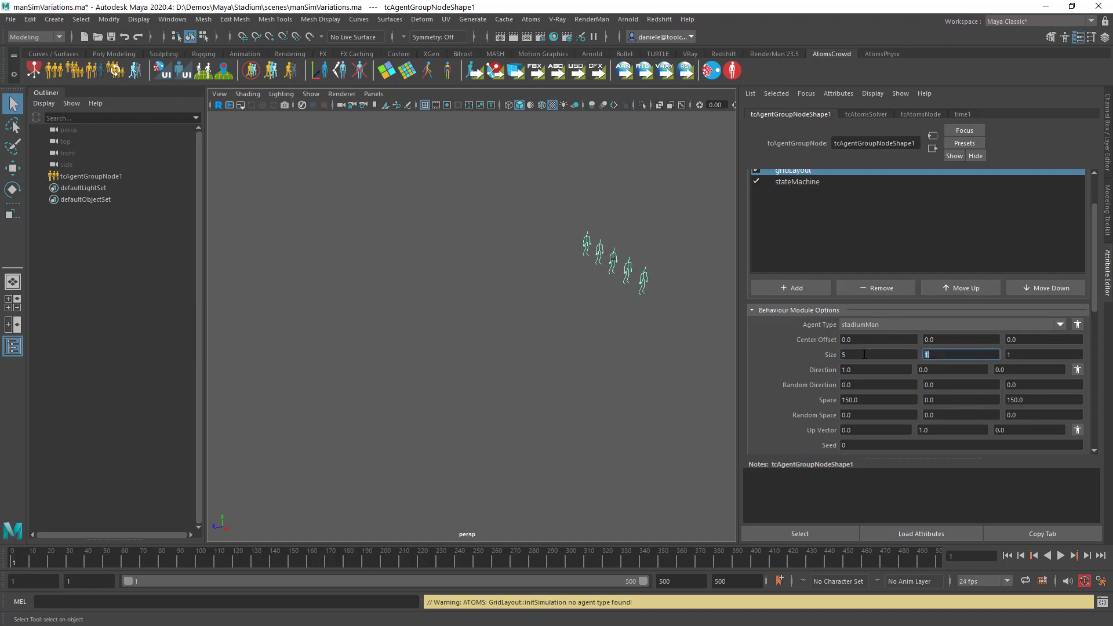
pyautogui.press('Tab')
pyautogui.write('5')
pyautogui.press('Tab')
pyautogui.keyDown('alt'); pyautogui.moveTo(659, 284); pyautogui.dragTo(522, 319, button='middle'); pyautogui.keyUp('alt')
pyautogui.scroll(3, 517, 348)
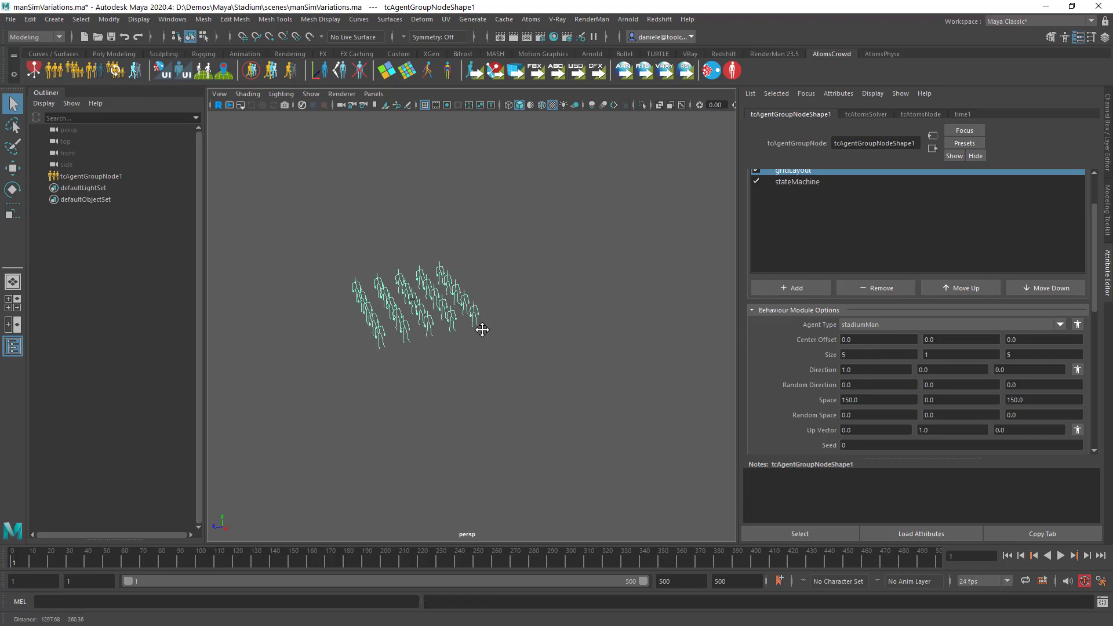
# Step: Set the agent group's display type to skin and clear the selection in the viewport
pyautogui.scroll(-10, 811, 340)
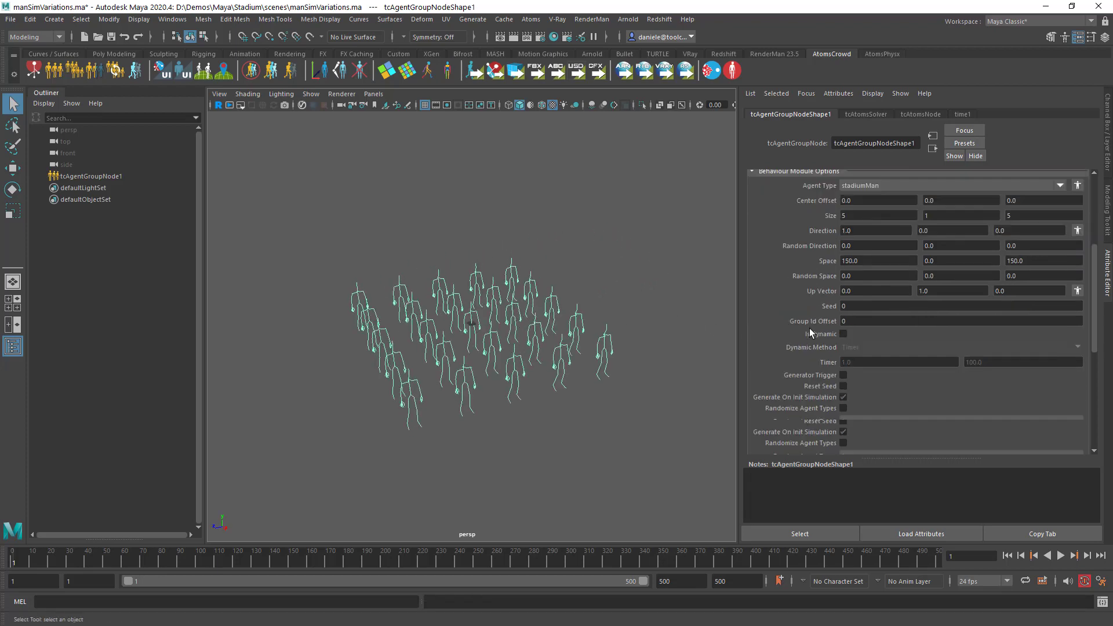
pyautogui.click(853, 299)
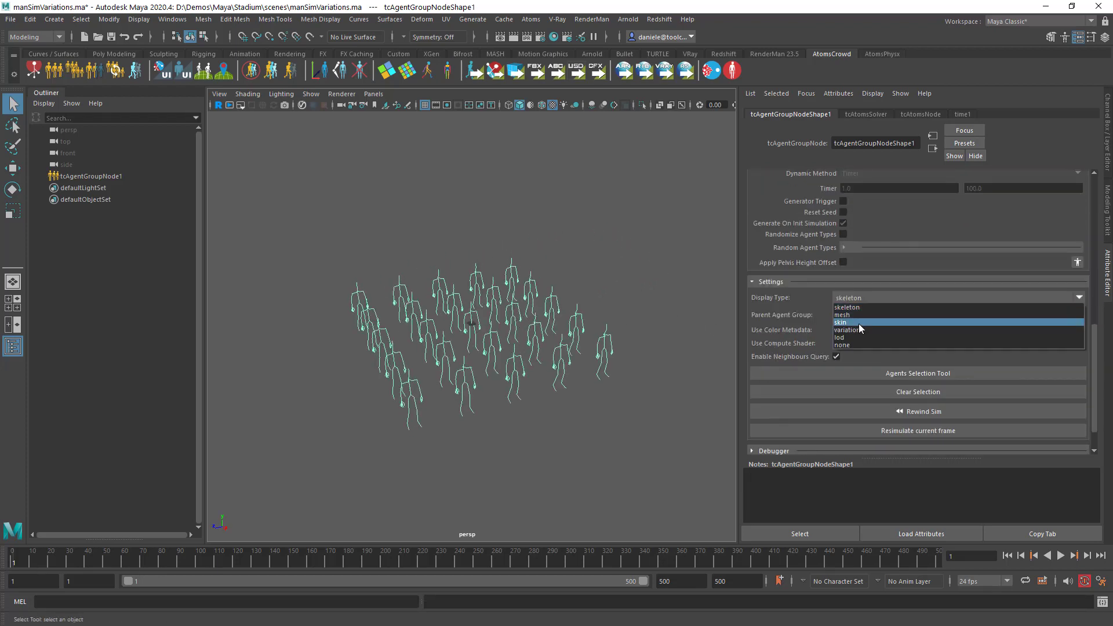
pyautogui.click(858, 323)
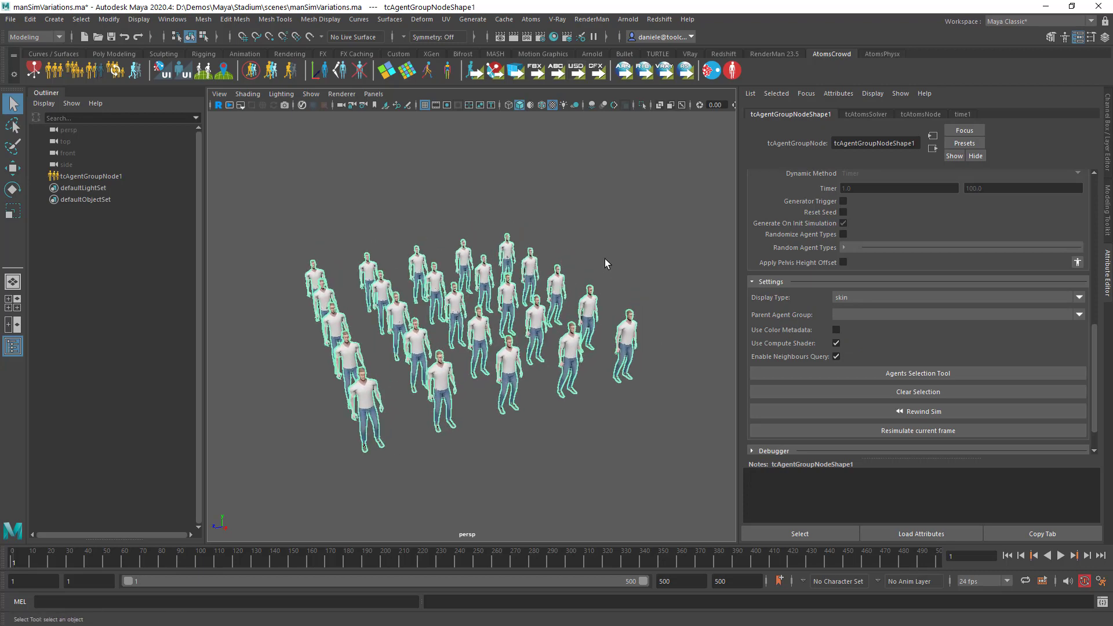
pyautogui.click(605, 260)
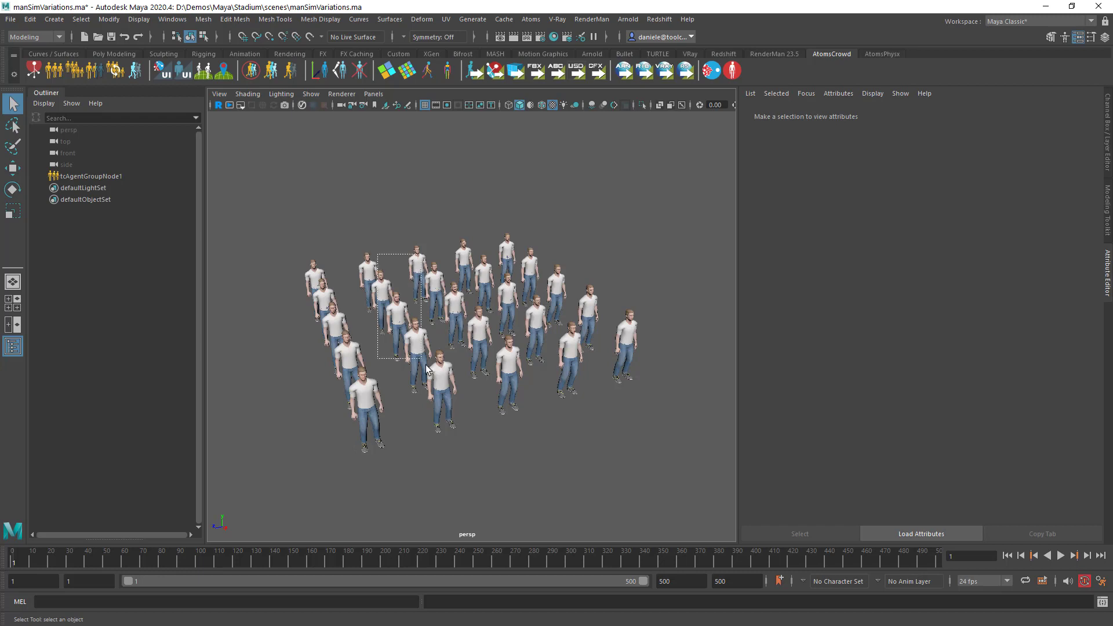
# Step: Select the agent group and add the variations rendering module after the stateMachine module
pyautogui.click(440, 378)
pyautogui.scroll(5, 801, 261)
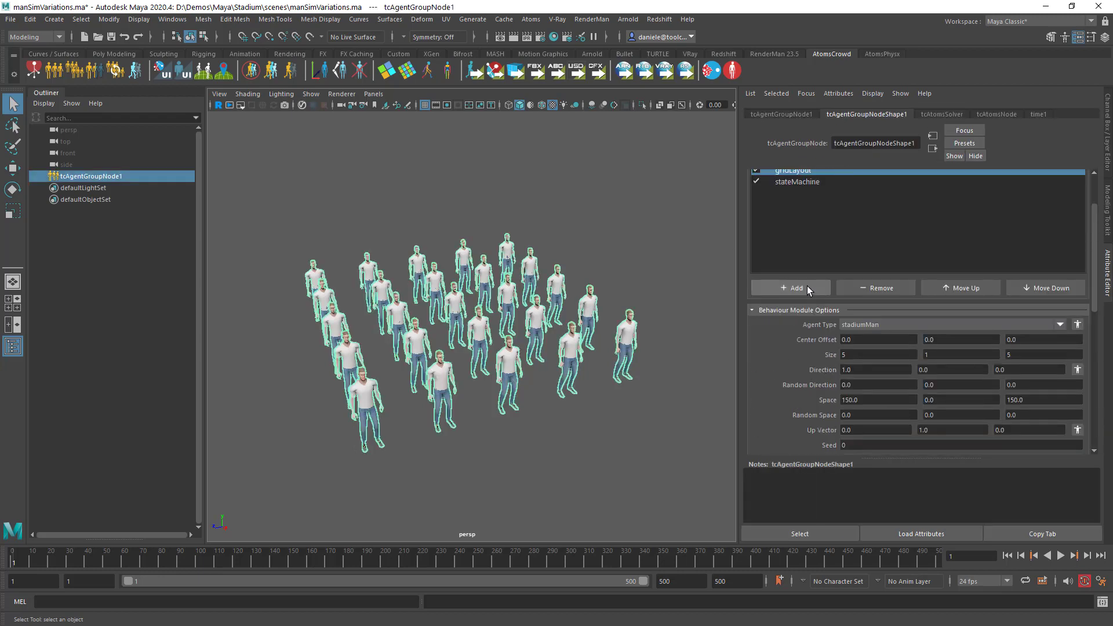
pyautogui.click(807, 288)
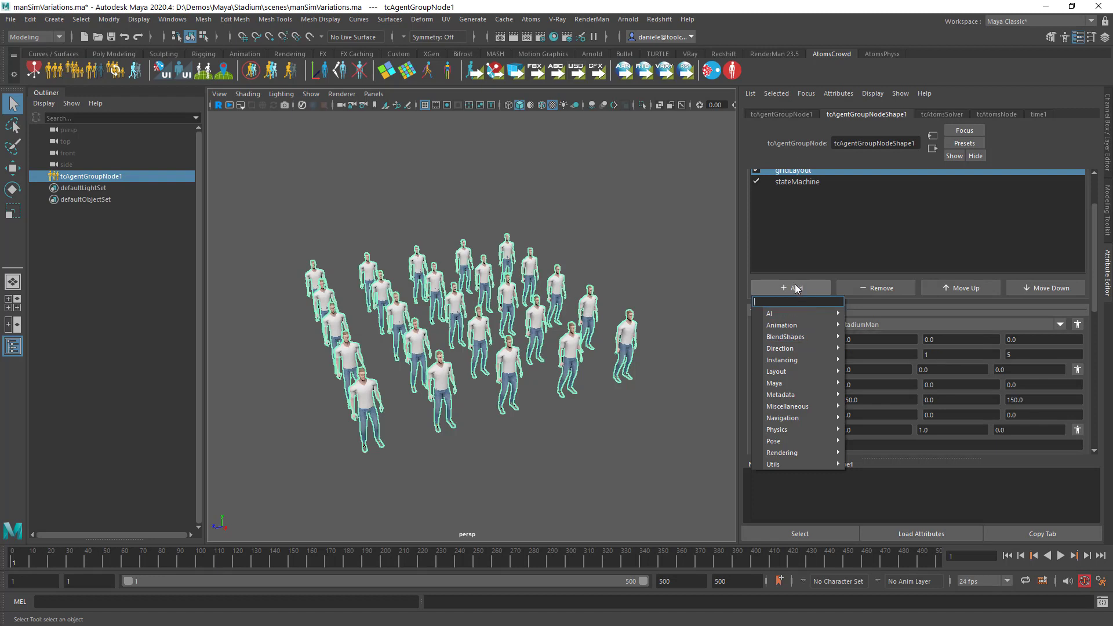
pyautogui.click(807, 251)
pyautogui.scroll(2, 806, 250)
pyautogui.click(802, 319)
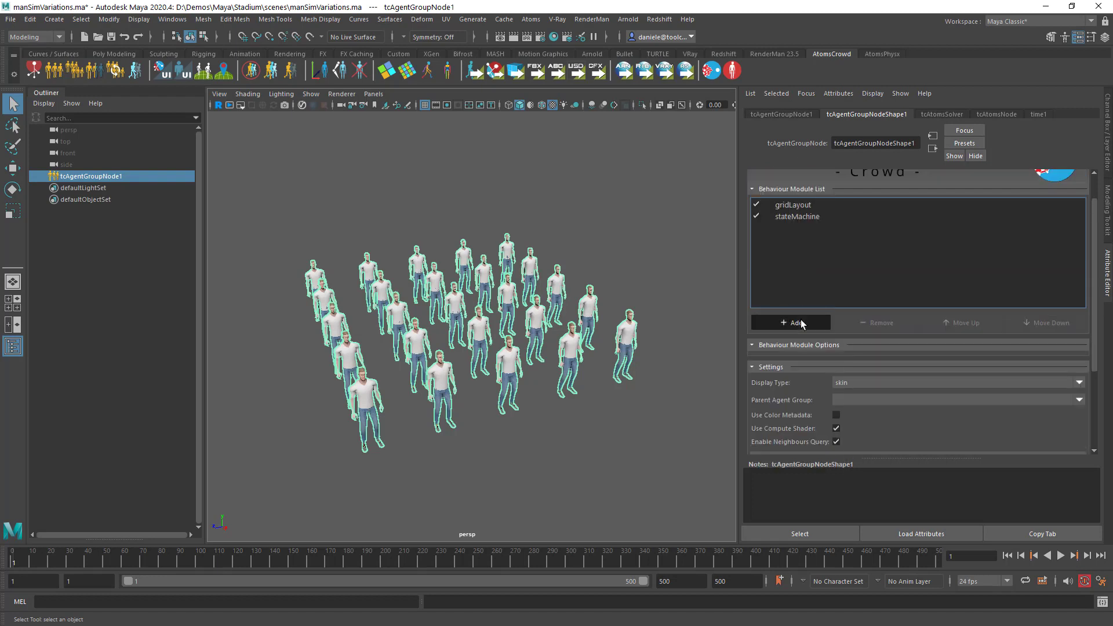
pyautogui.moveTo(799, 485)
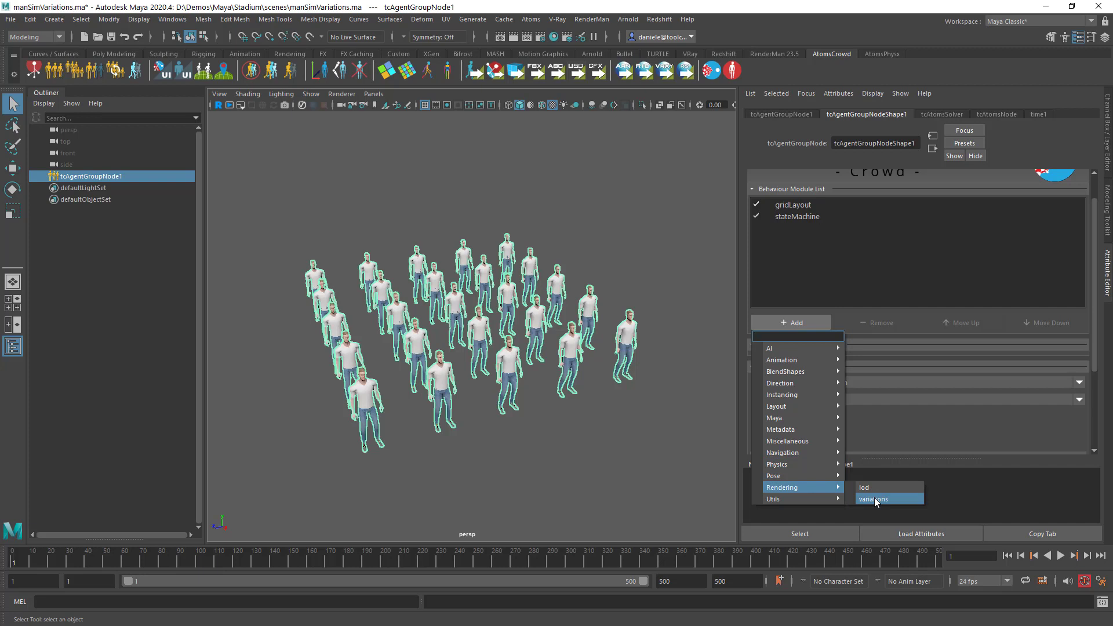
pyautogui.click(875, 498)
pyautogui.click(795, 230)
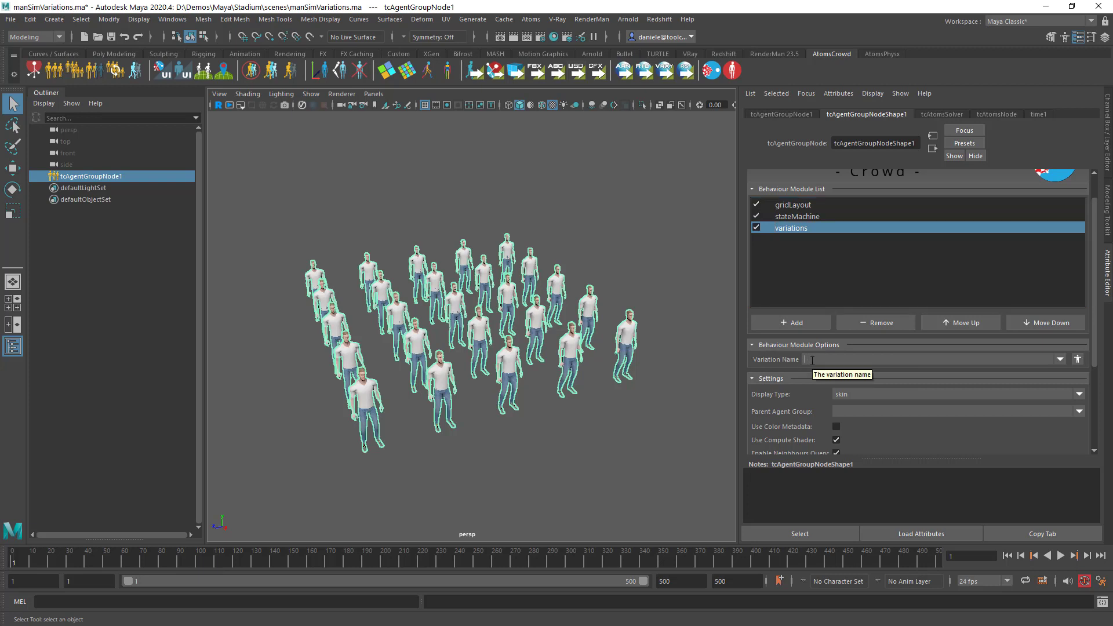
pyautogui.click(531, 19)
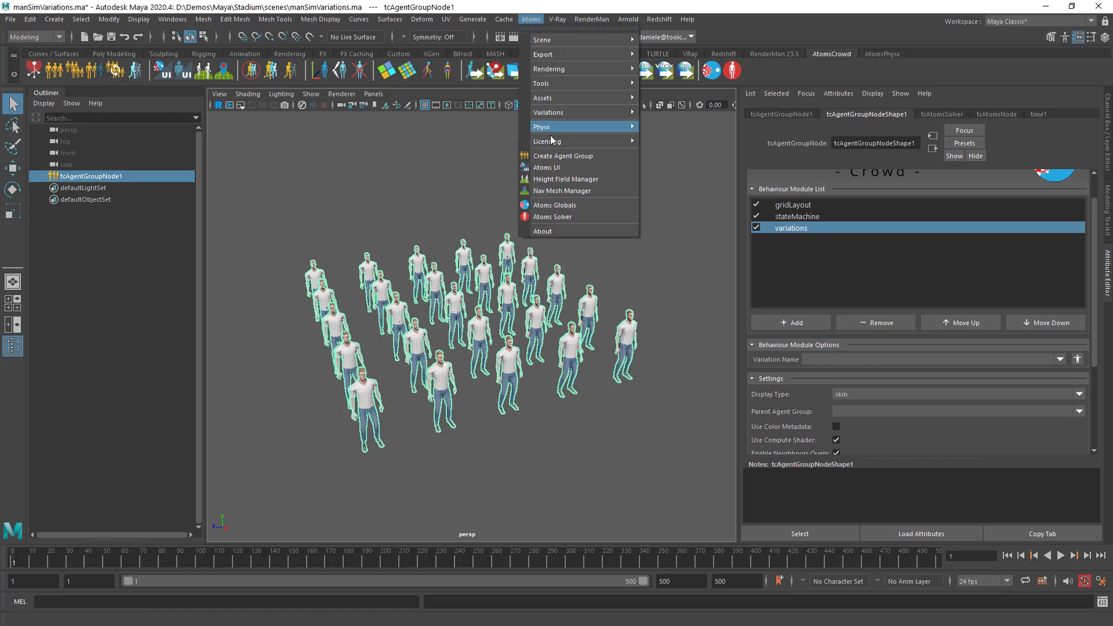
pyautogui.click(552, 168)
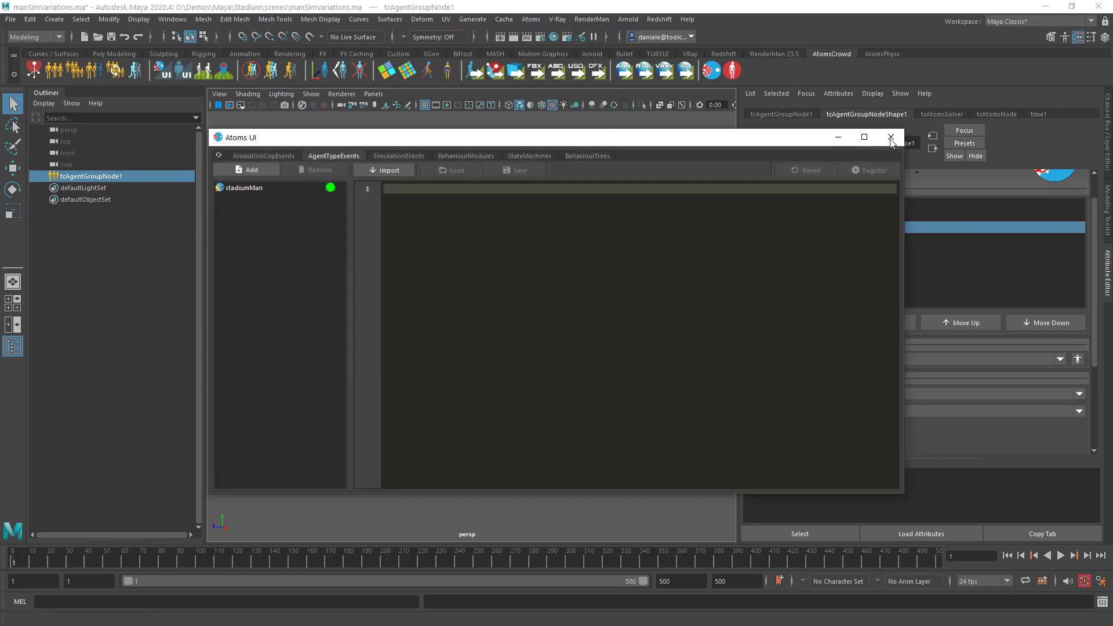
pyautogui.click(891, 138)
# Step: Check the geometry groups defined for stadiumMan in the Atoms Variations editor and close it
pyautogui.click(531, 19)
pyautogui.moveTo(567, 71)
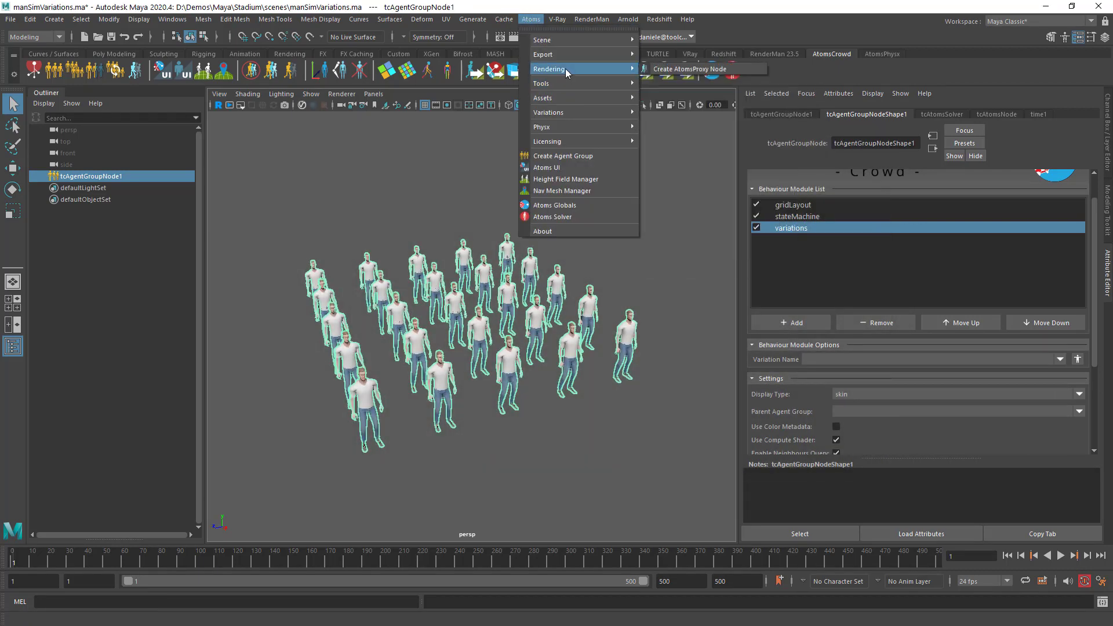
pyautogui.click(548, 113)
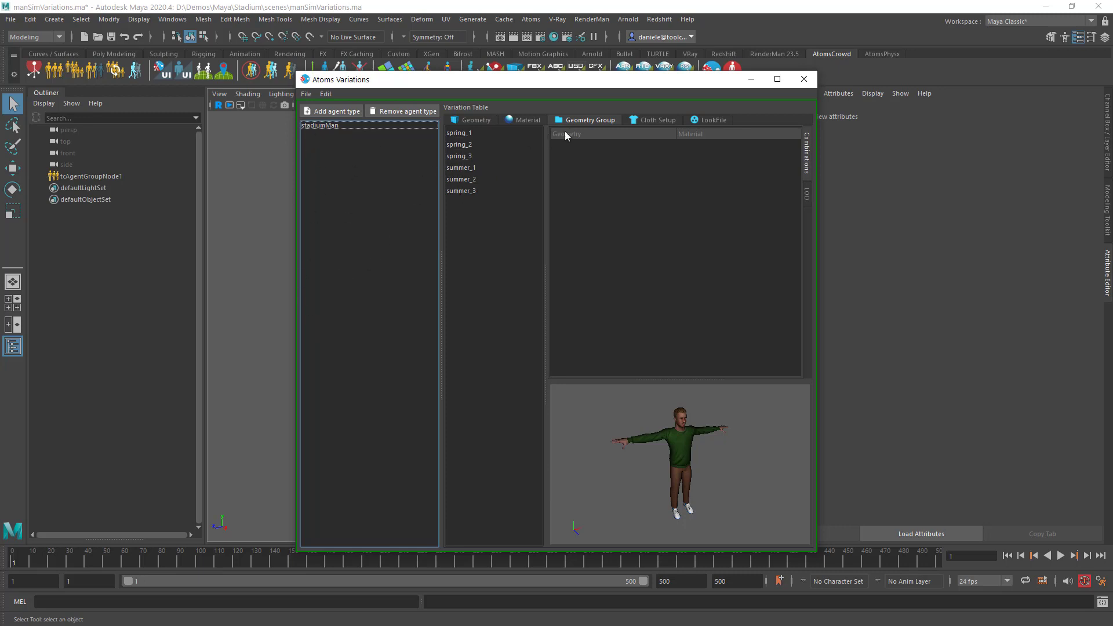
pyautogui.click(805, 80)
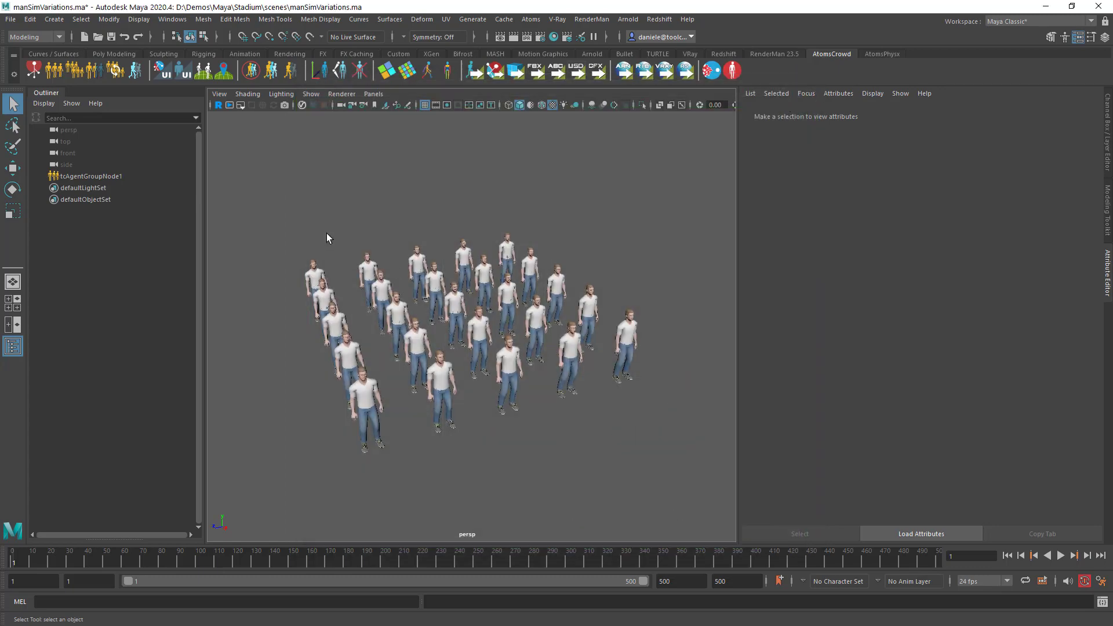
# Step: Set the agent group's variations module to spring_1 and its display type to variations
pyautogui.click(541, 403)
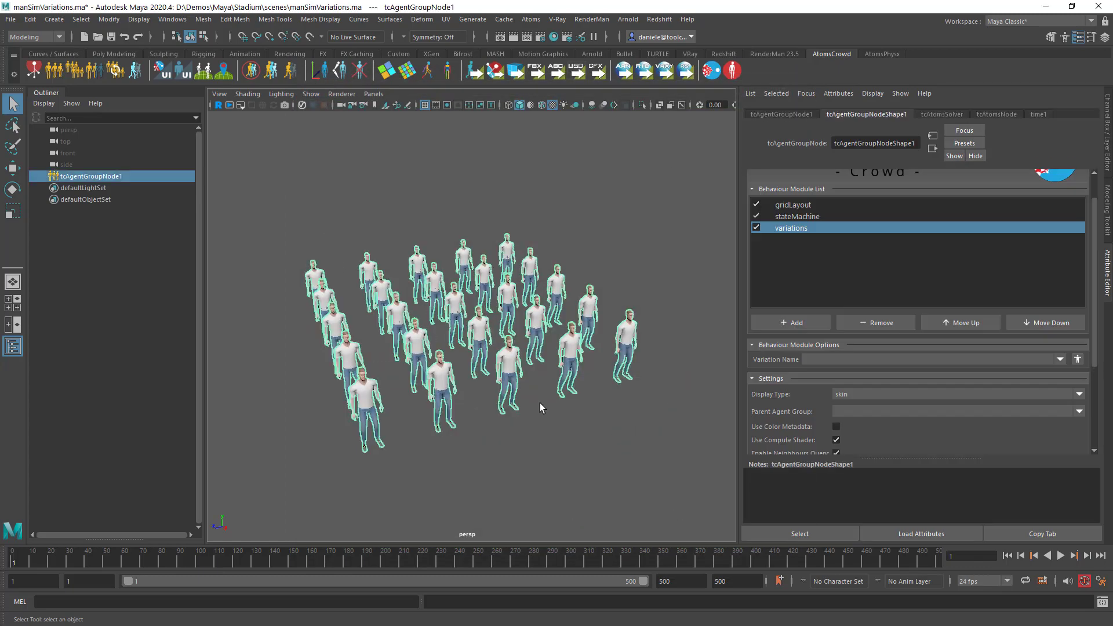
pyautogui.click(1061, 360)
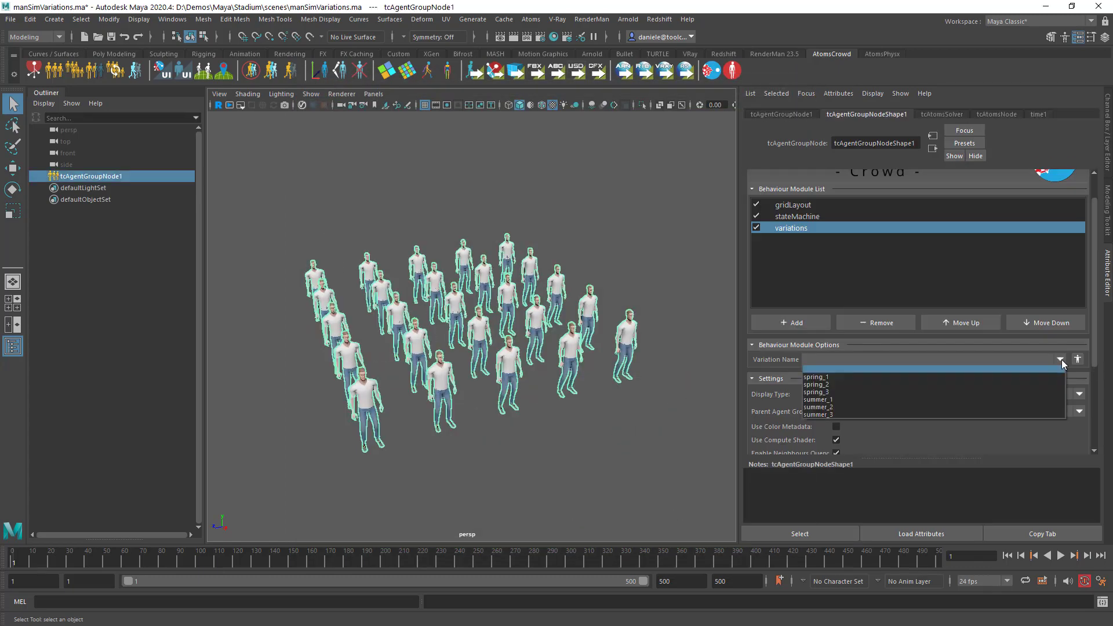
pyautogui.click(844, 378)
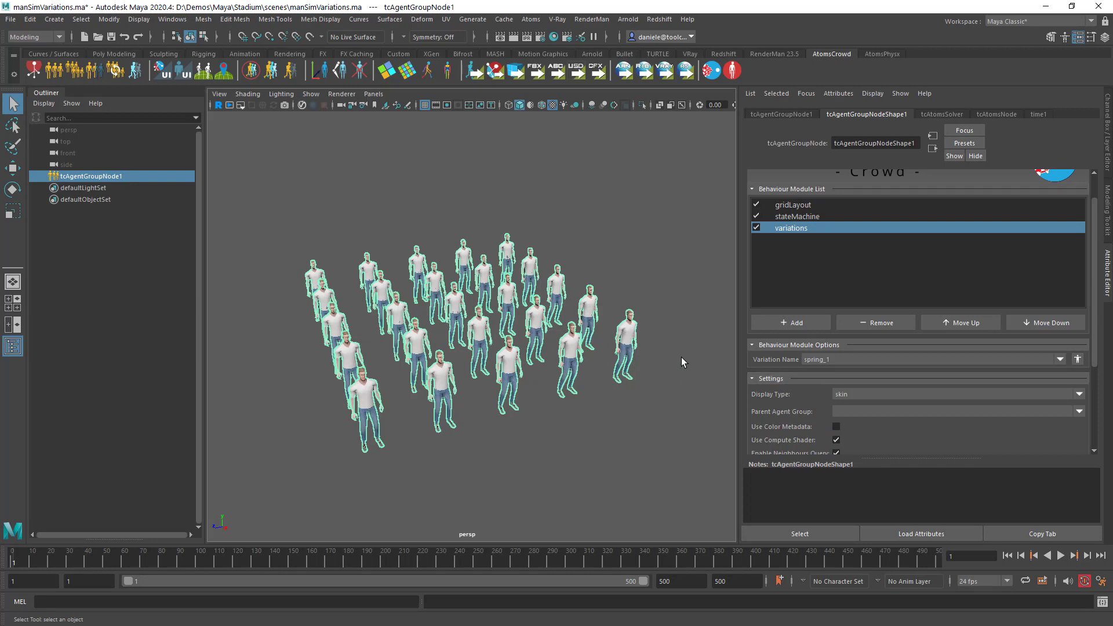
pyautogui.click(868, 394)
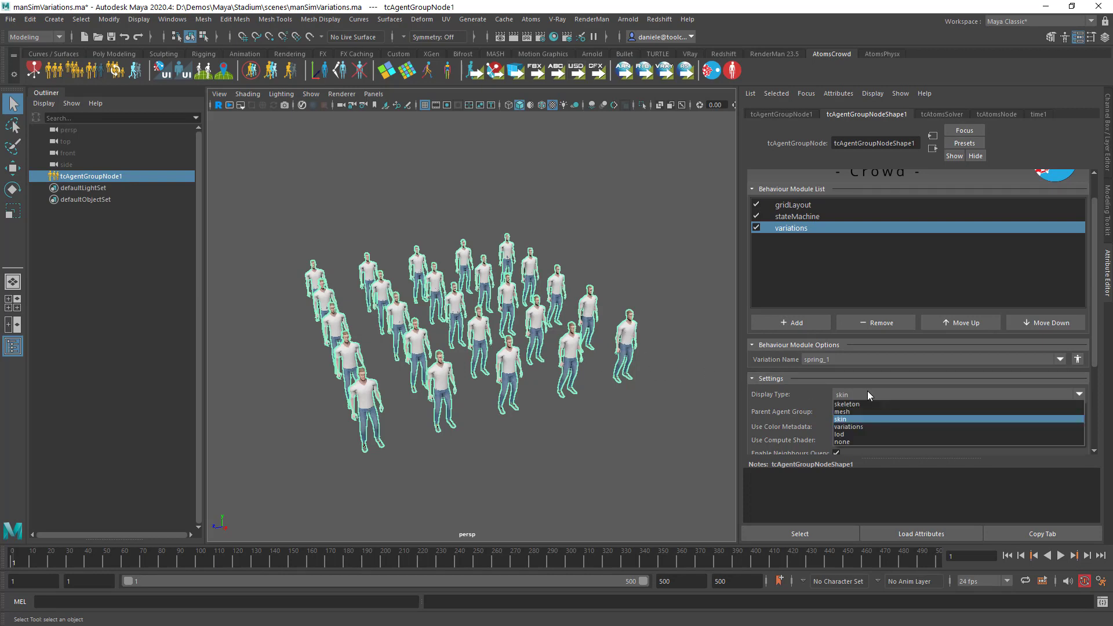
pyautogui.click(870, 428)
pyautogui.scroll(4, 474, 370)
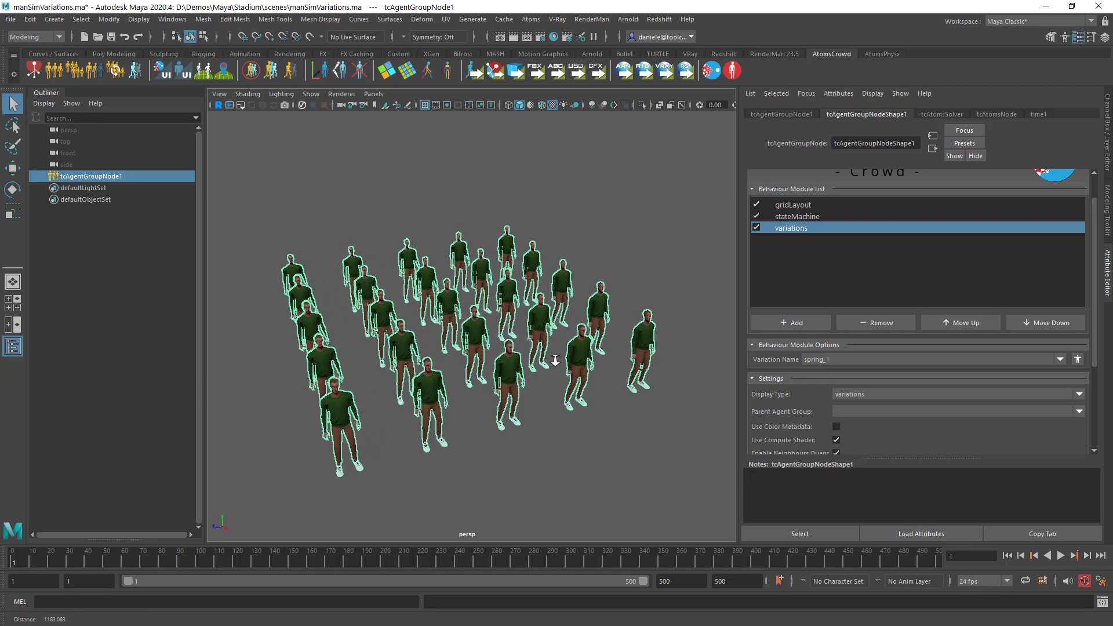
pyautogui.keyDown('alt'); pyautogui.moveTo(474, 369); pyautogui.dragTo(485, 351); pyautogui.keyUp('alt')
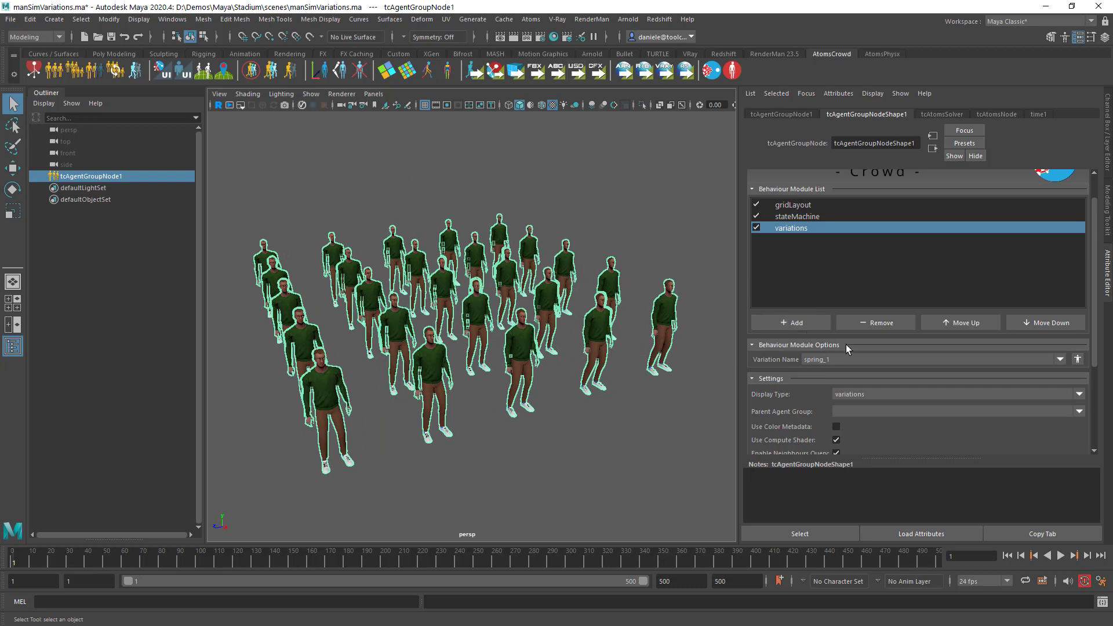
# Step: Open the per-agent override of the variation name and assign spring_2 to agent 0
pyautogui.click(1078, 359)
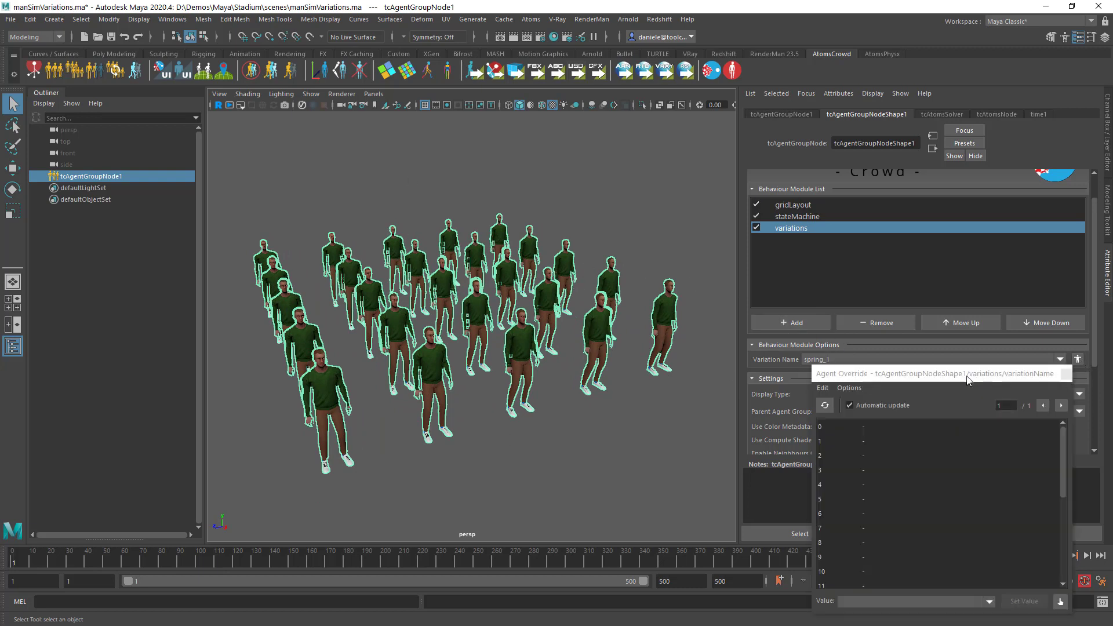
pyautogui.click(855, 274)
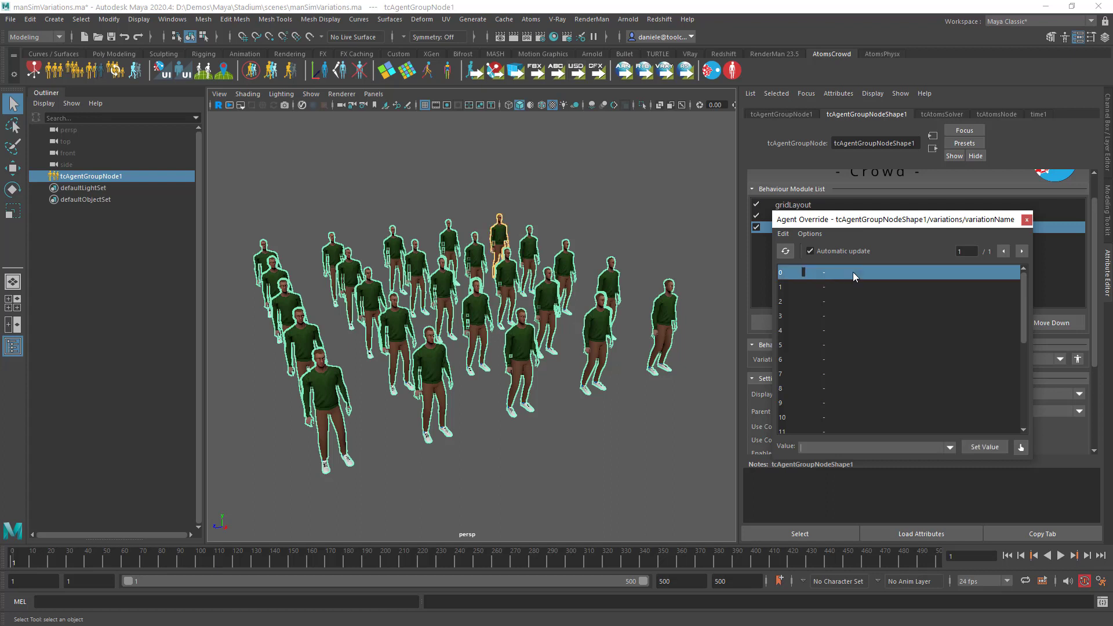
pyautogui.click(950, 447)
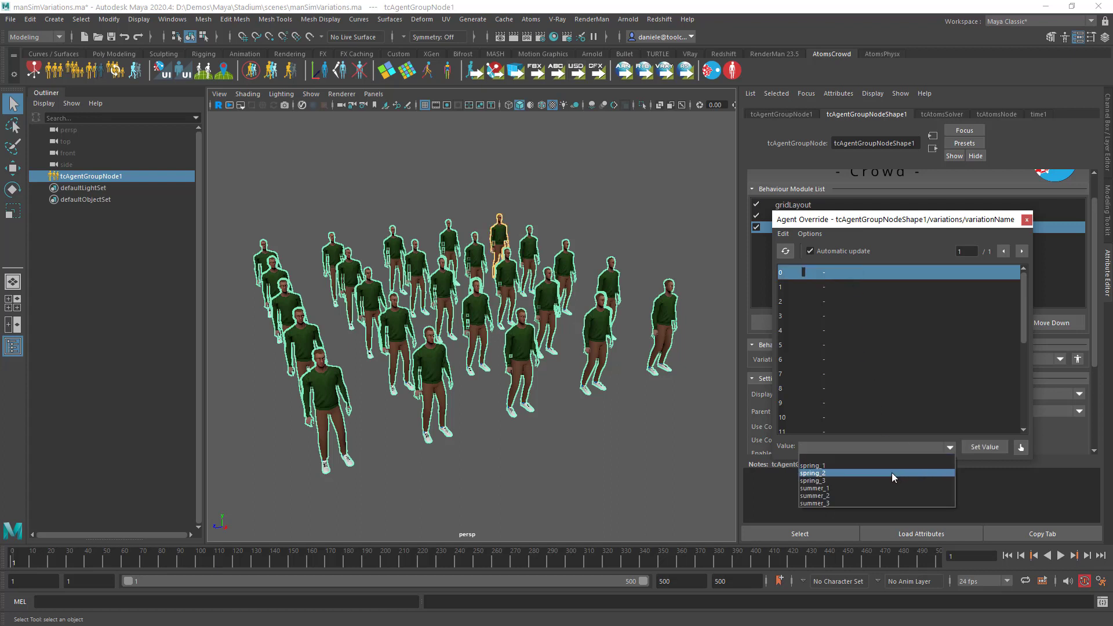
pyautogui.click(892, 472)
pyautogui.click(985, 448)
# Step: Override the variation of agent 1 with spring_3 and close the agent override editor
pyautogui.click(840, 287)
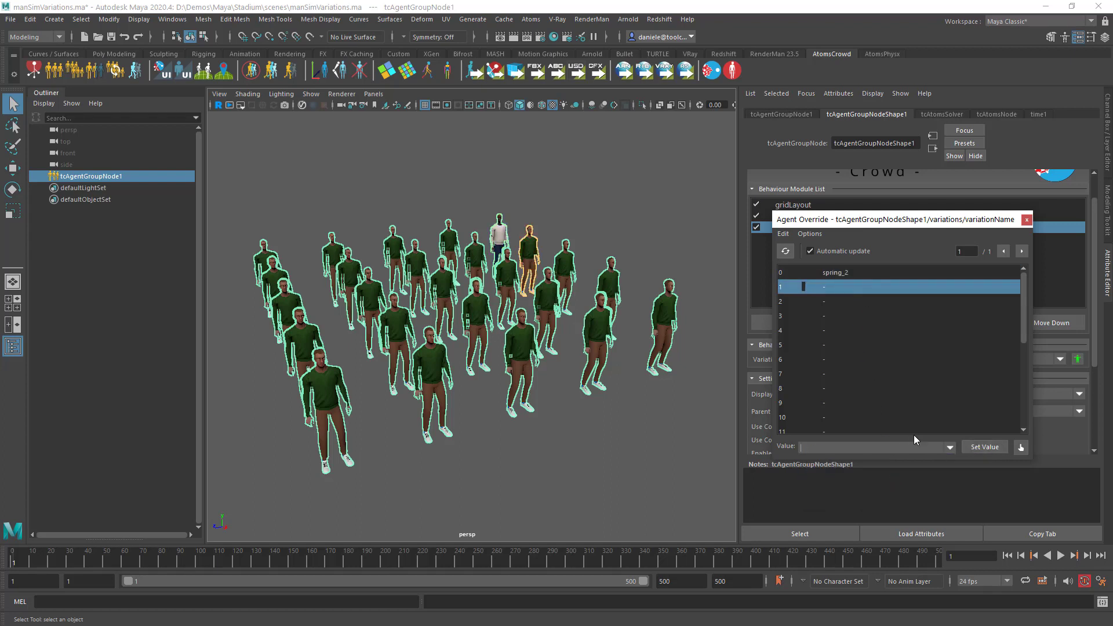
pyautogui.click(950, 448)
pyautogui.click(890, 482)
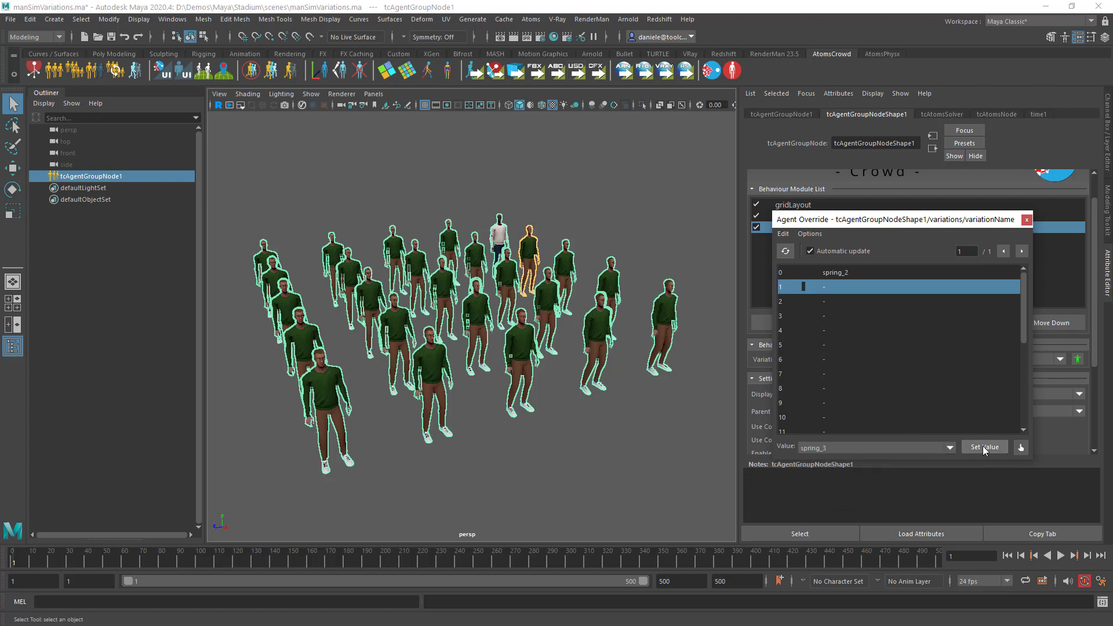
pyautogui.click(985, 447)
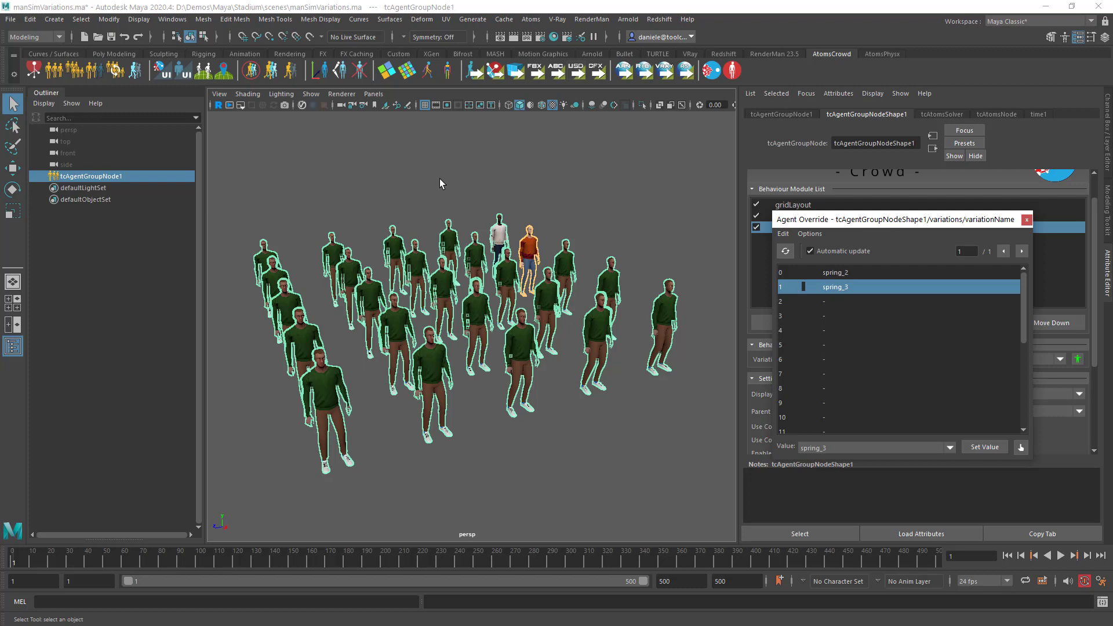
pyautogui.moveTo(975, 222); pyautogui.dragTo(903, 243)
pyautogui.click(957, 241)
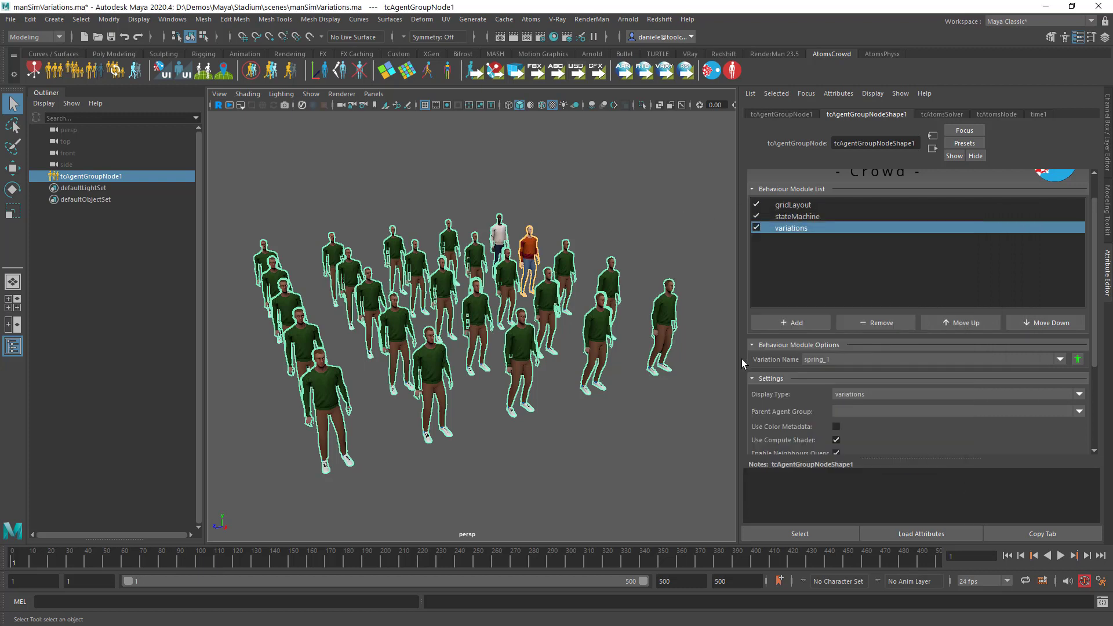
# Step: Pick agent 4 at the grid's corner with the Agents Selection Tool and open the variation name override
pyautogui.scroll(-2, 594, 346)
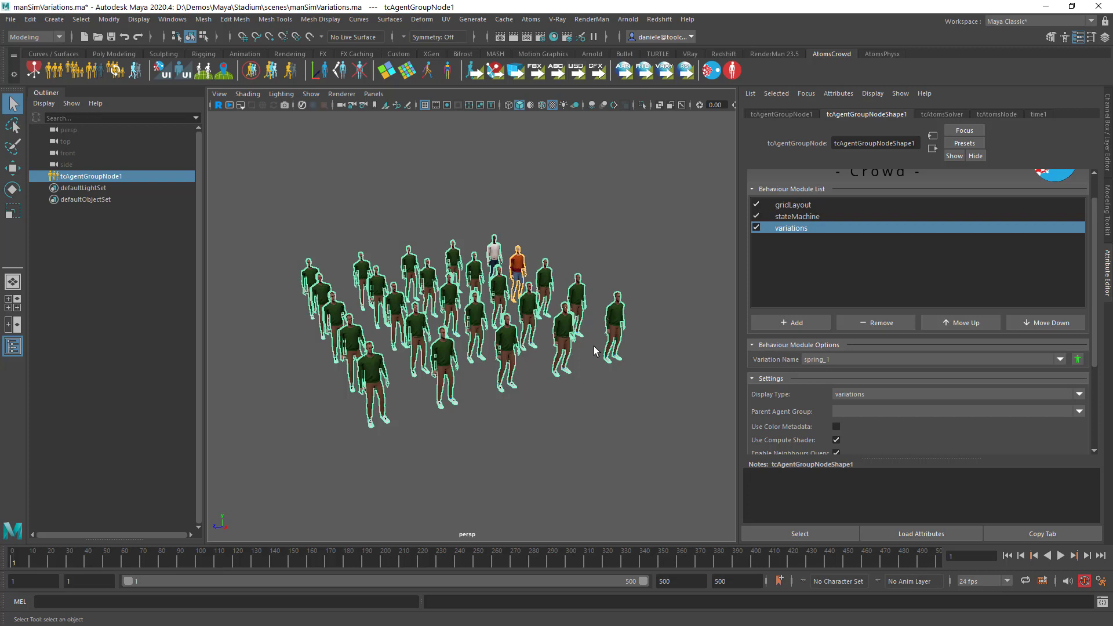
pyautogui.scroll(-3, 822, 389)
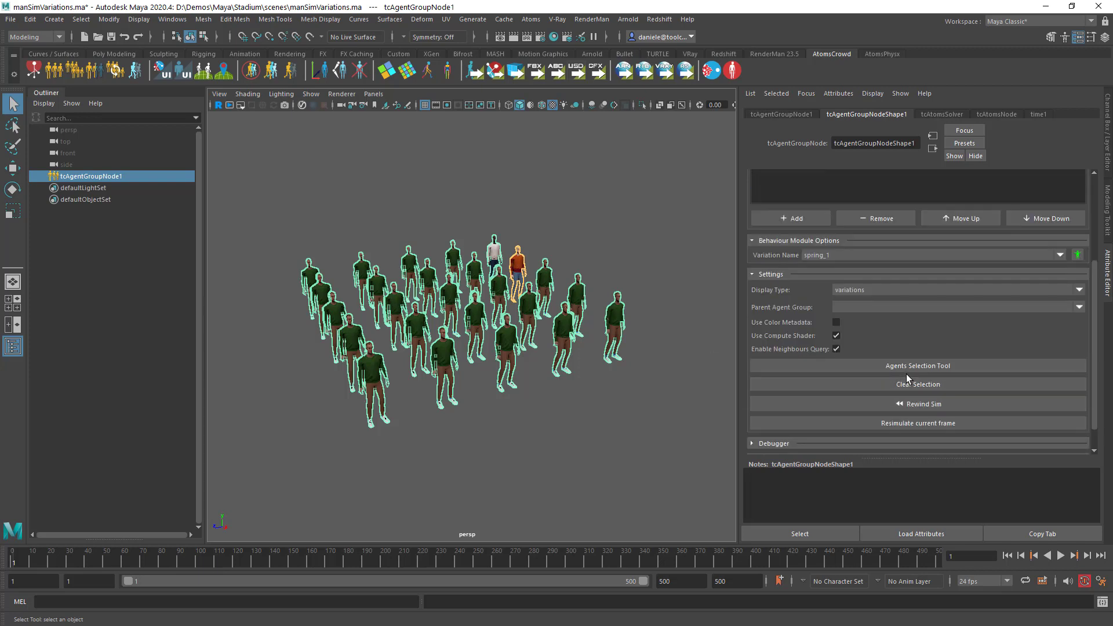
pyautogui.click(911, 366)
pyautogui.keyDown('alt'); pyautogui.moveTo(684, 383); pyautogui.dragTo(644, 381); pyautogui.keyUp('alt')
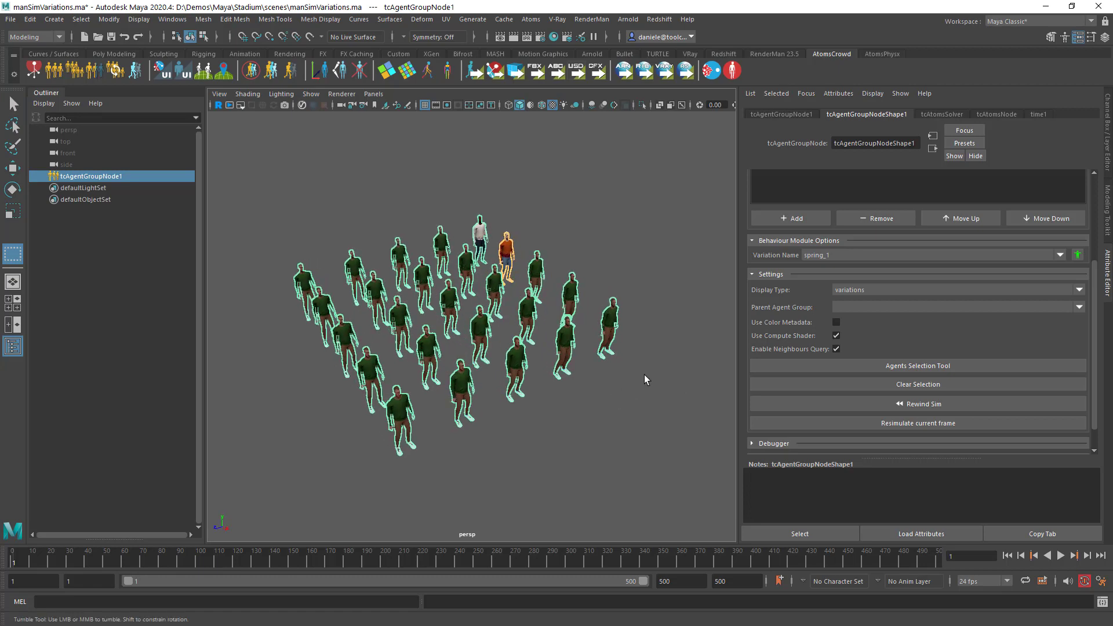
pyautogui.click(605, 311)
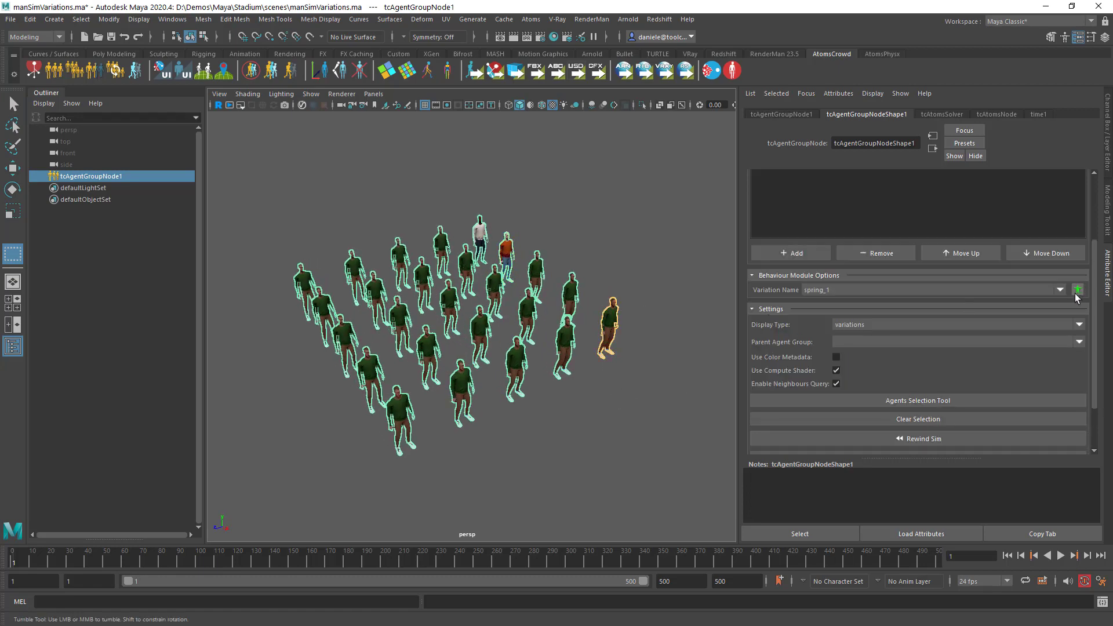
pyautogui.click(1077, 290)
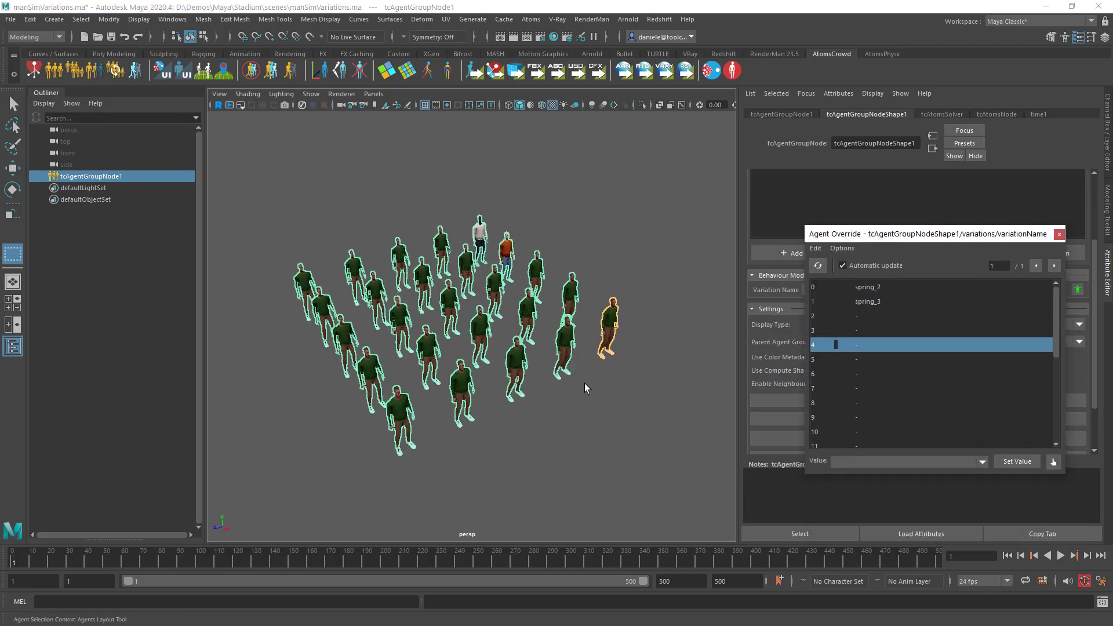
# Step: Try picking agent 9, reselect agent 4 in the viewport and override its variation with summer_3
pyautogui.click(567, 351)
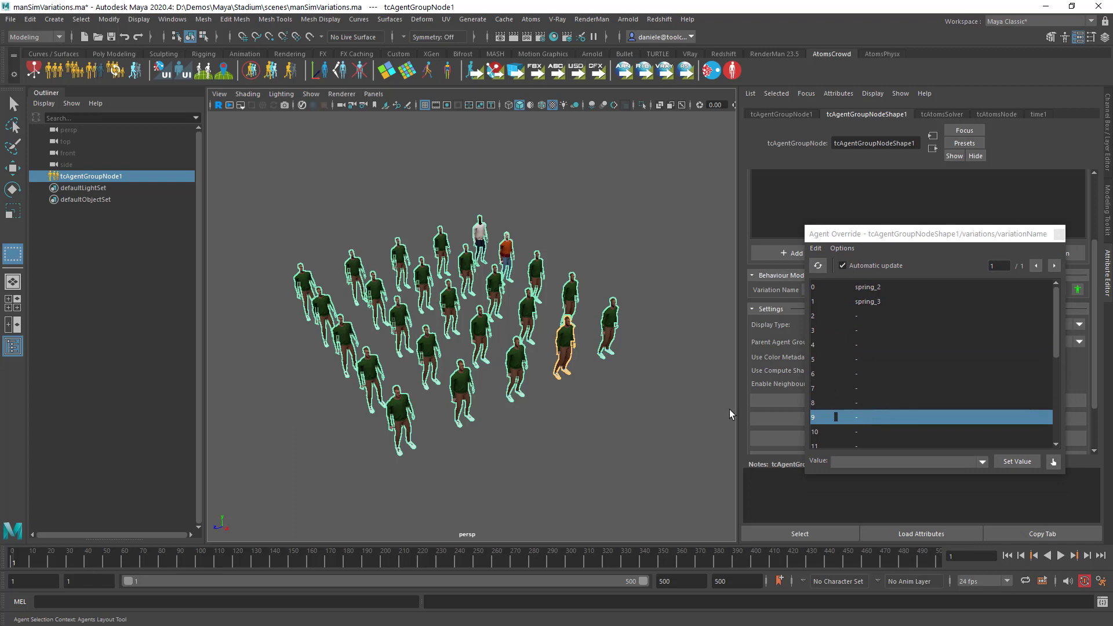
pyautogui.click(609, 333)
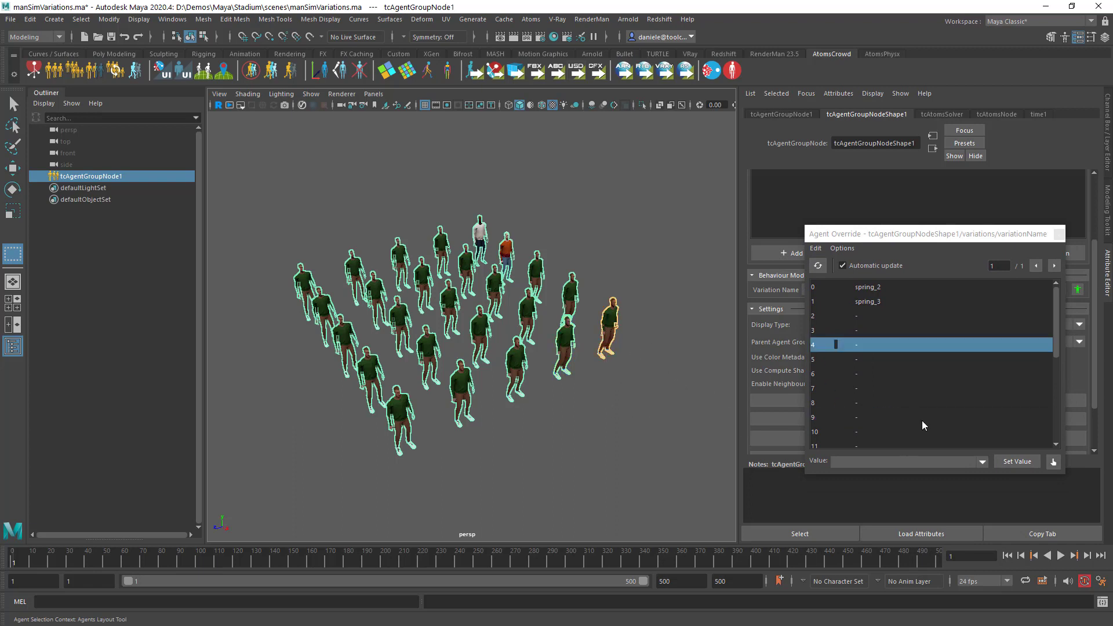
pyautogui.click(987, 463)
pyautogui.click(882, 516)
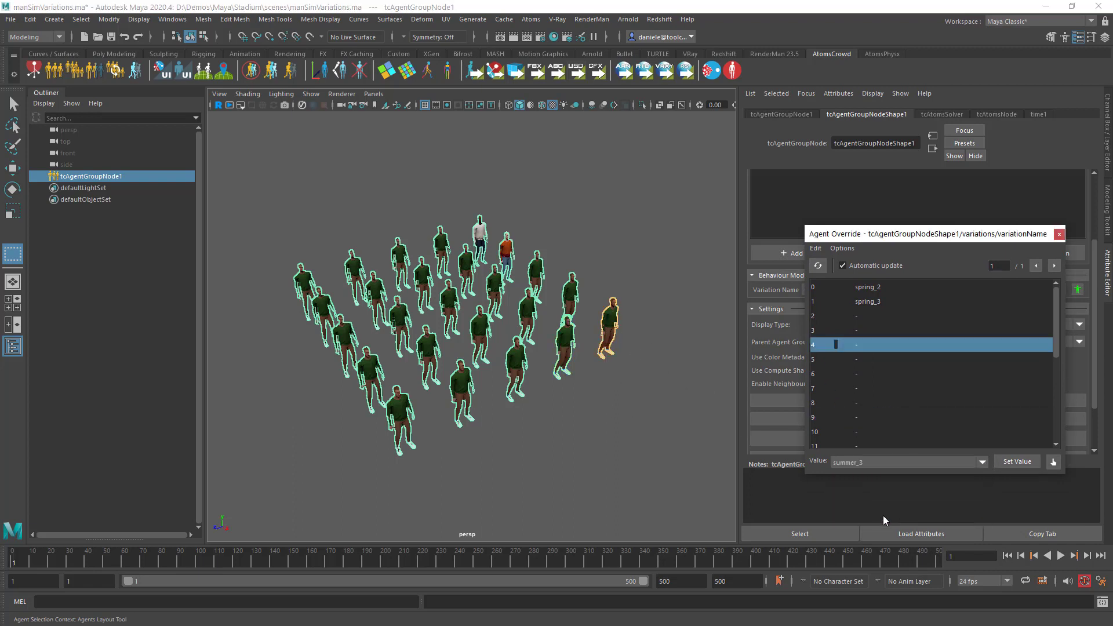
pyautogui.click(1018, 462)
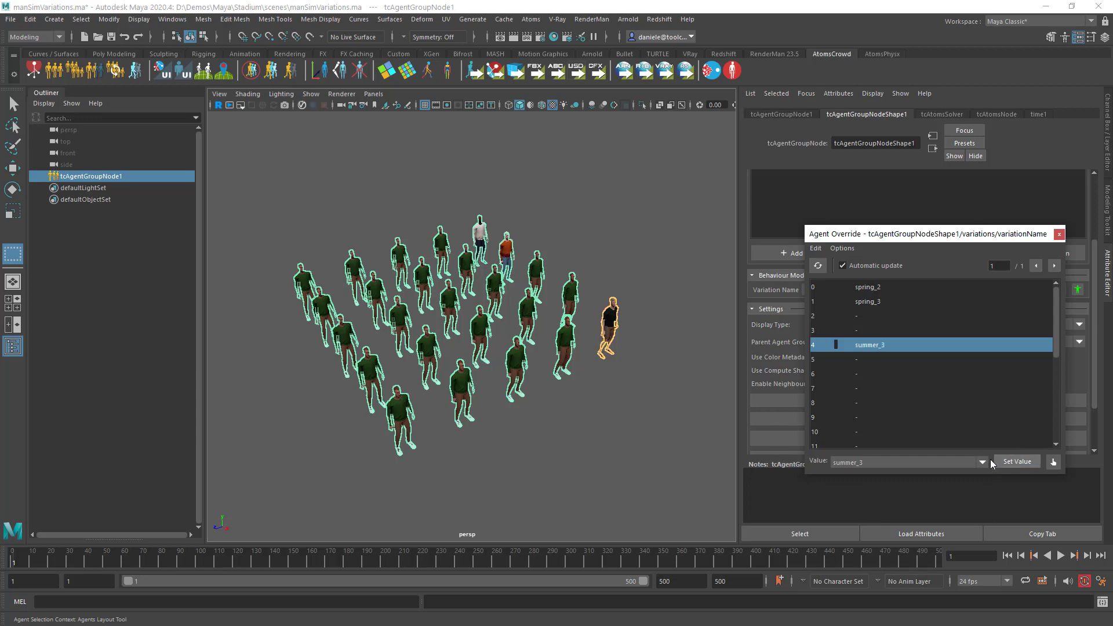
pyautogui.keyDown('alt'); pyautogui.moveTo(655, 350); pyautogui.dragTo(642, 322, button='right'); pyautogui.keyUp('alt')
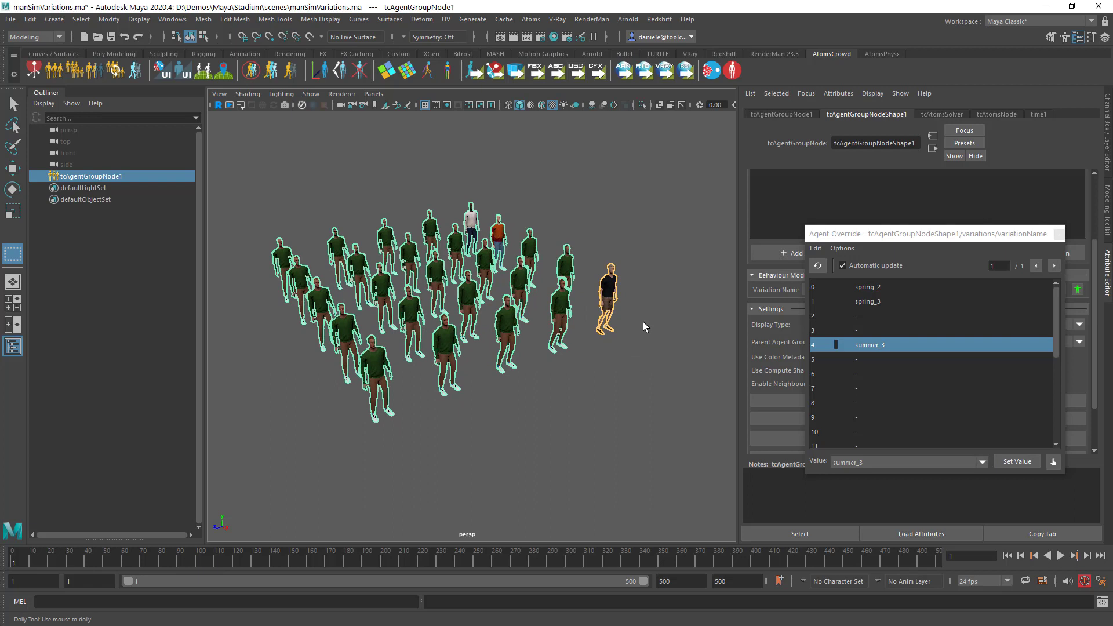
pyautogui.click(1059, 234)
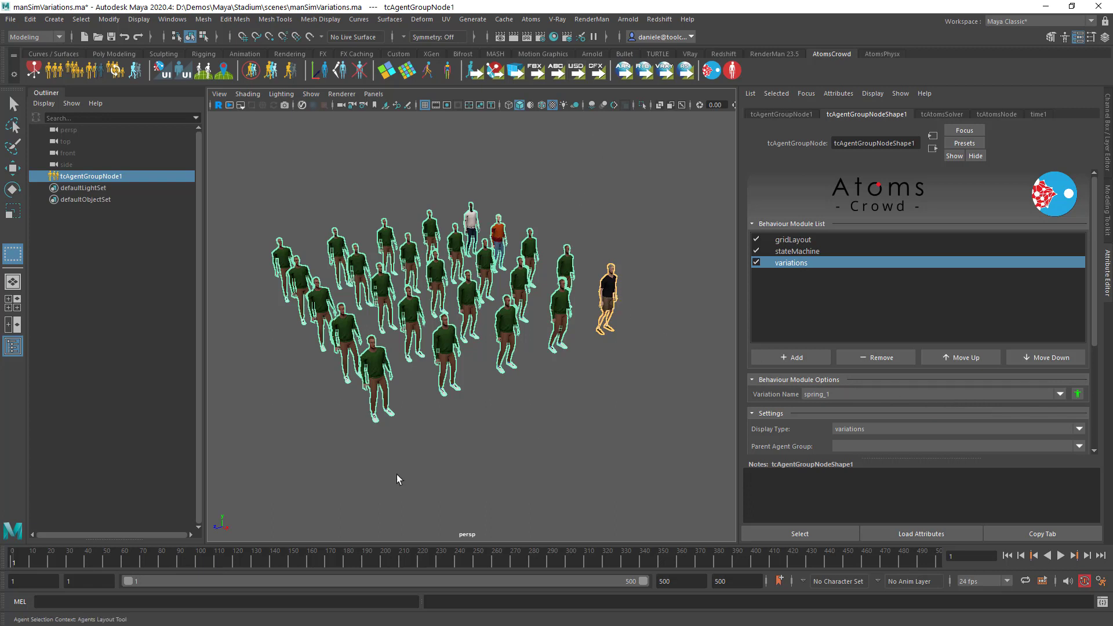
# Step: Open the Variation Randomizer and add the whole stadiumMan set, spring_1 to summer_3, to the variations being randomized
pyautogui.click(531, 19)
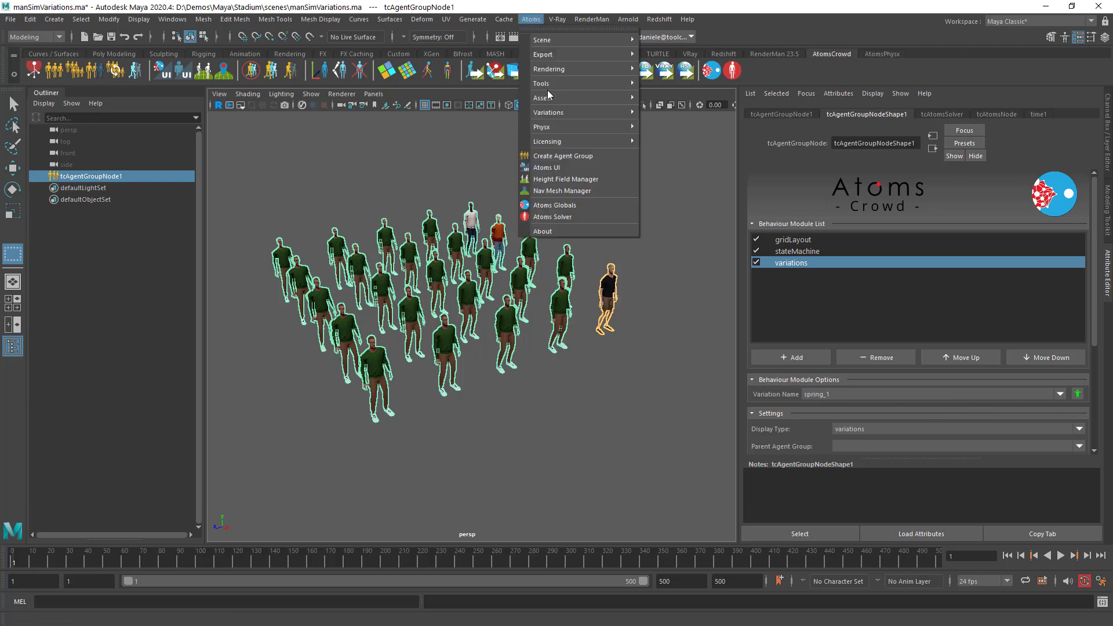
pyautogui.moveTo(557, 112)
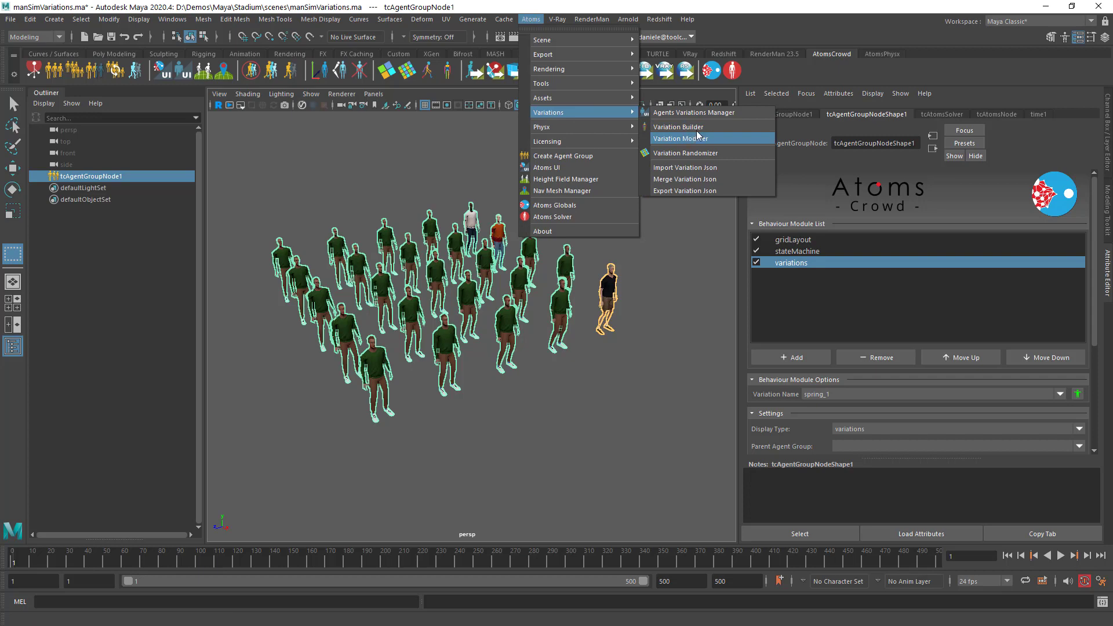
pyautogui.click(702, 153)
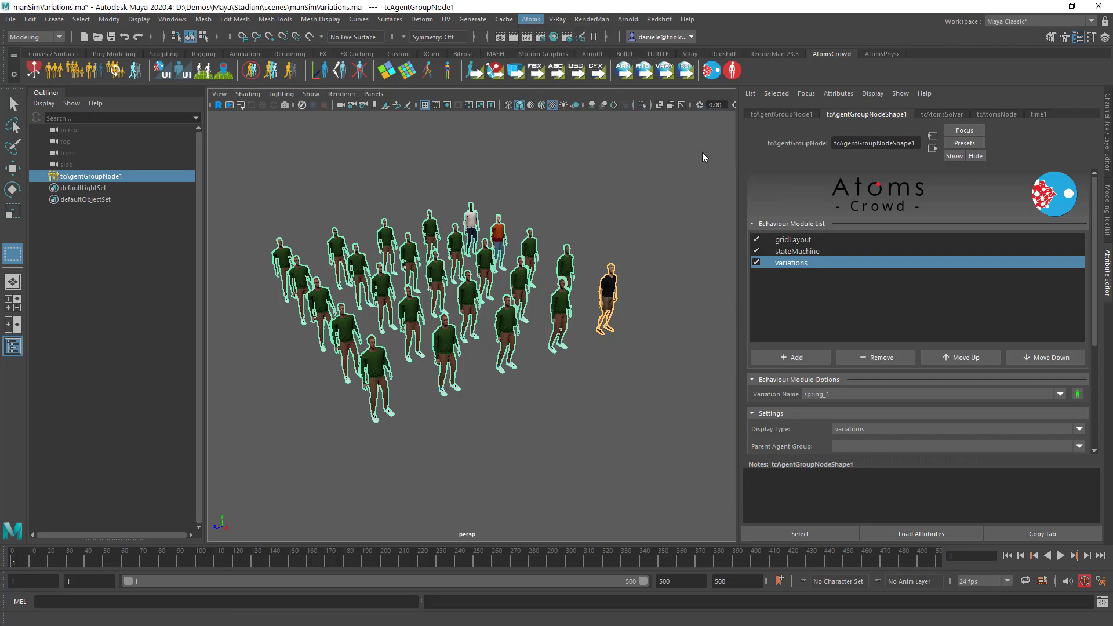
pyautogui.moveTo(463, 171); pyautogui.dragTo(669, 164)
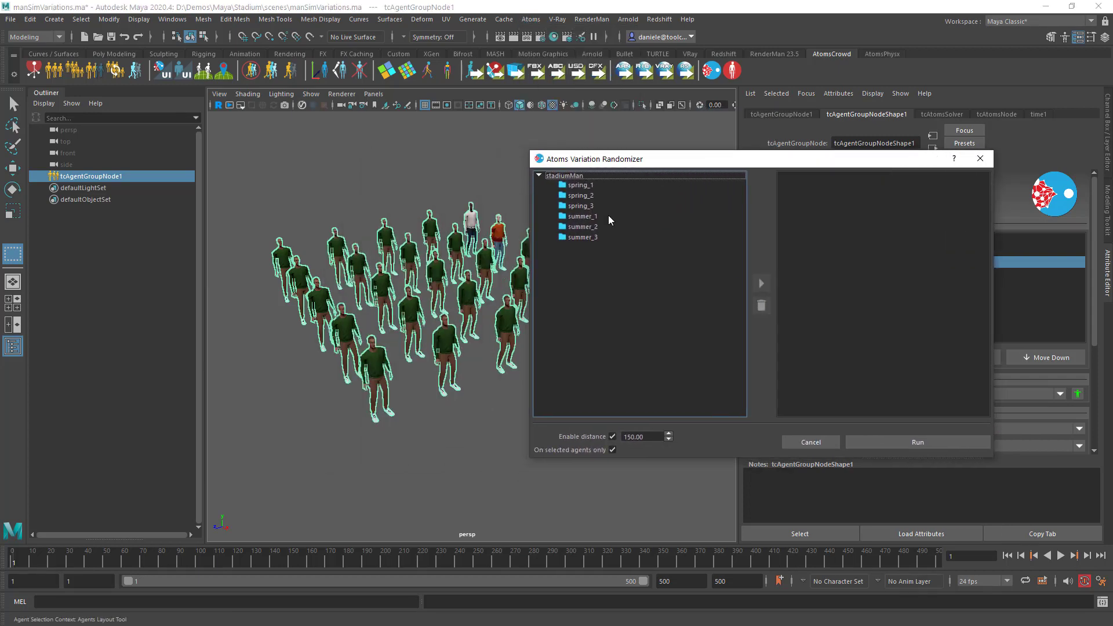
pyautogui.click(567, 175)
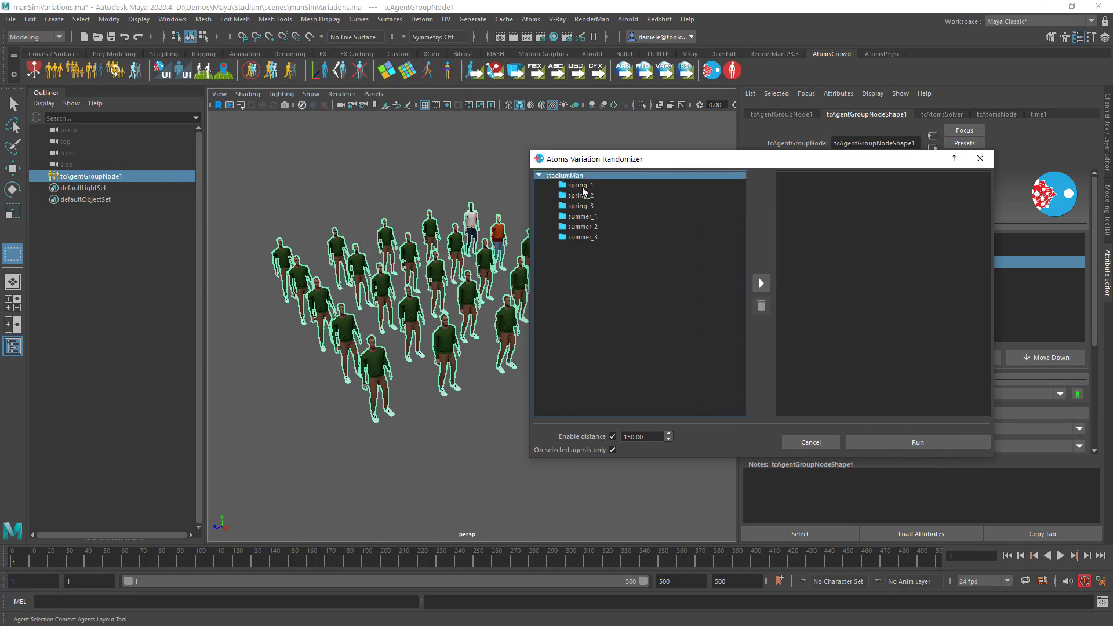
pyautogui.click(591, 186)
pyautogui.keyDown('shift'); pyautogui.click(594, 206); pyautogui.keyUp('shift')
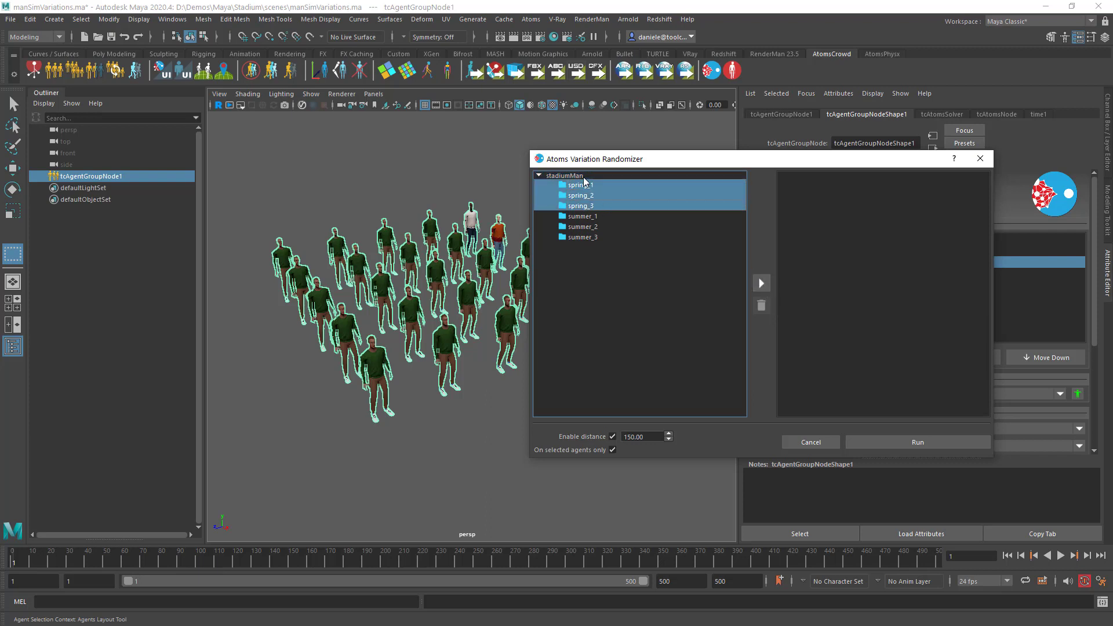
pyautogui.click(582, 176)
pyautogui.click(763, 283)
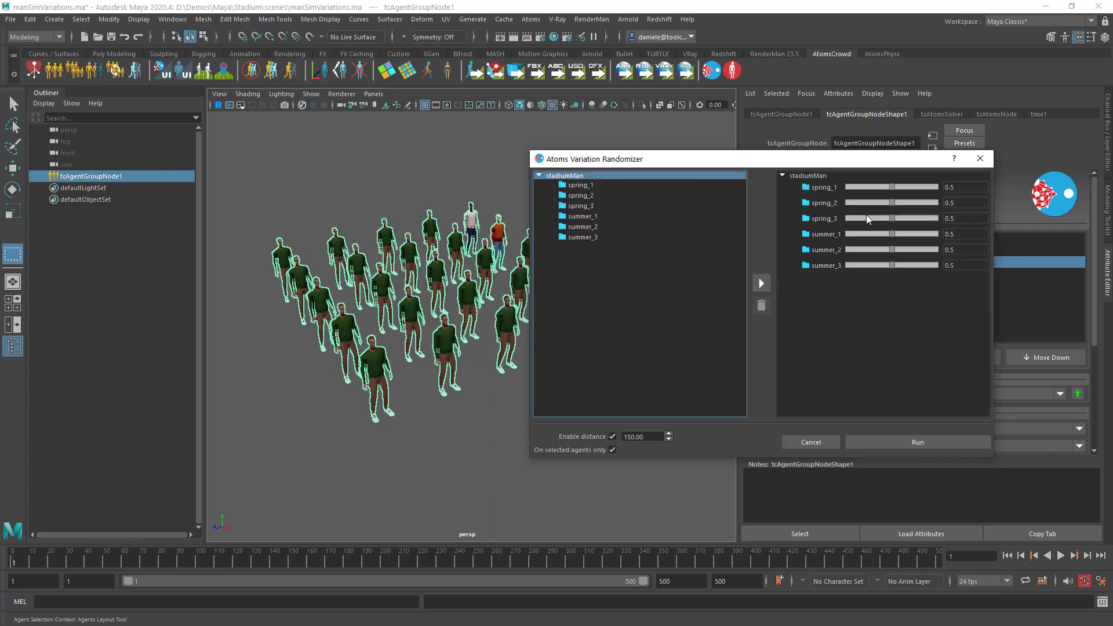
# Step: Set the randomizer weights of spring_2 to 0.33, spring_3 to 0.69, summer_1 to 0.46 and summer_2 to 0.66
pyautogui.moveTo(836, 235); pyautogui.dragTo(829, 250)
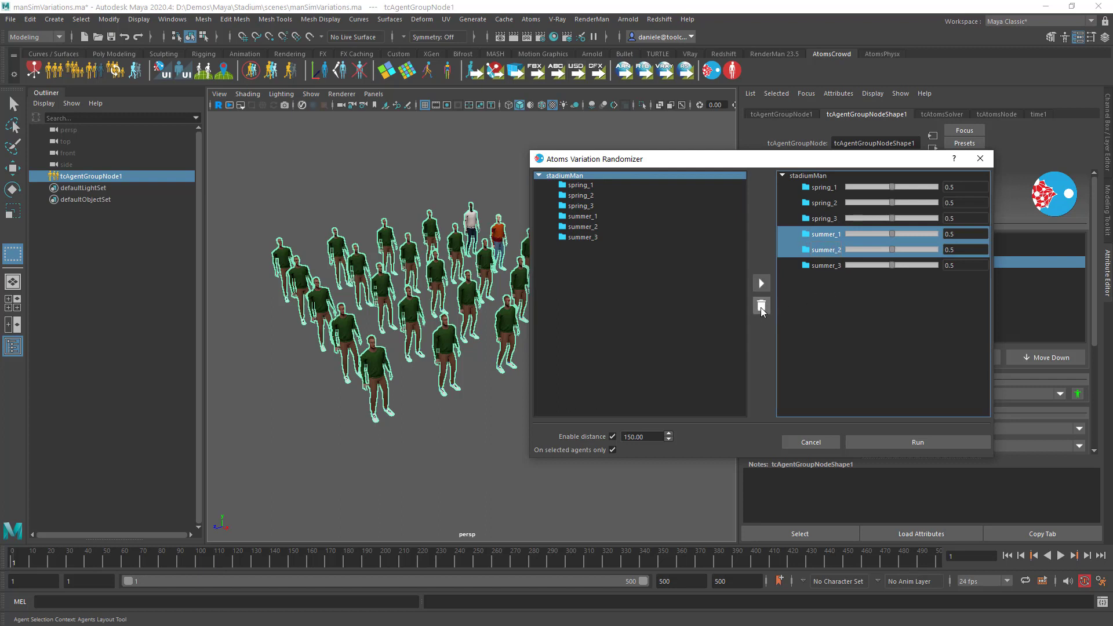
pyautogui.click(847, 251)
pyautogui.moveTo(885, 166); pyautogui.dragTo(923, 160)
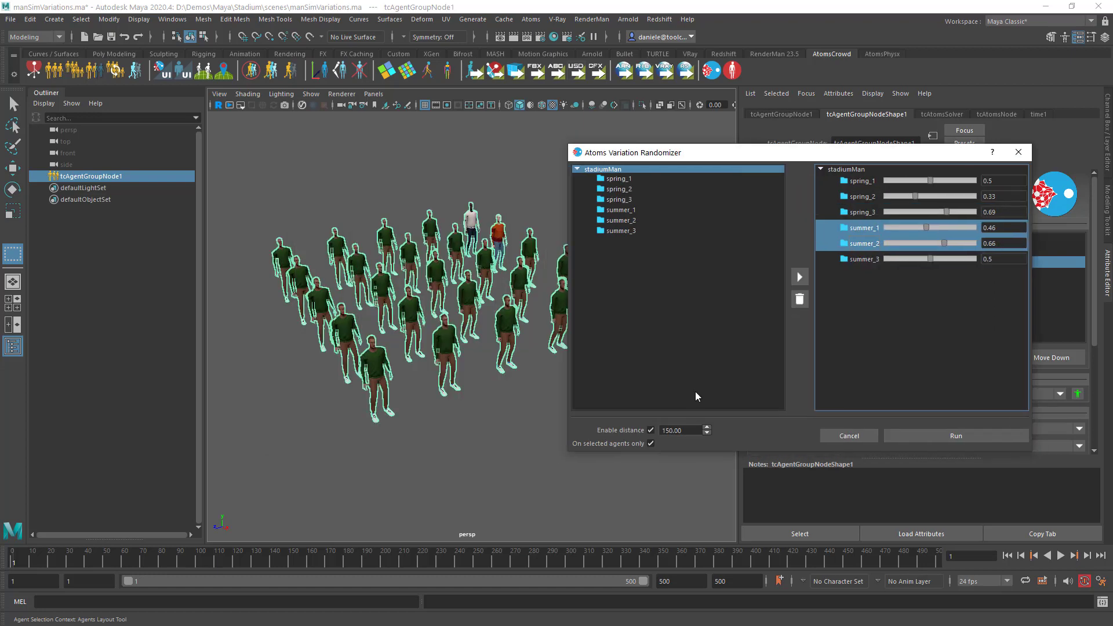
# Step: Move the randomizer window clear of the crowd and clear the agent selection in the agent group
pyautogui.moveTo(715, 155); pyautogui.dragTo(809, 152)
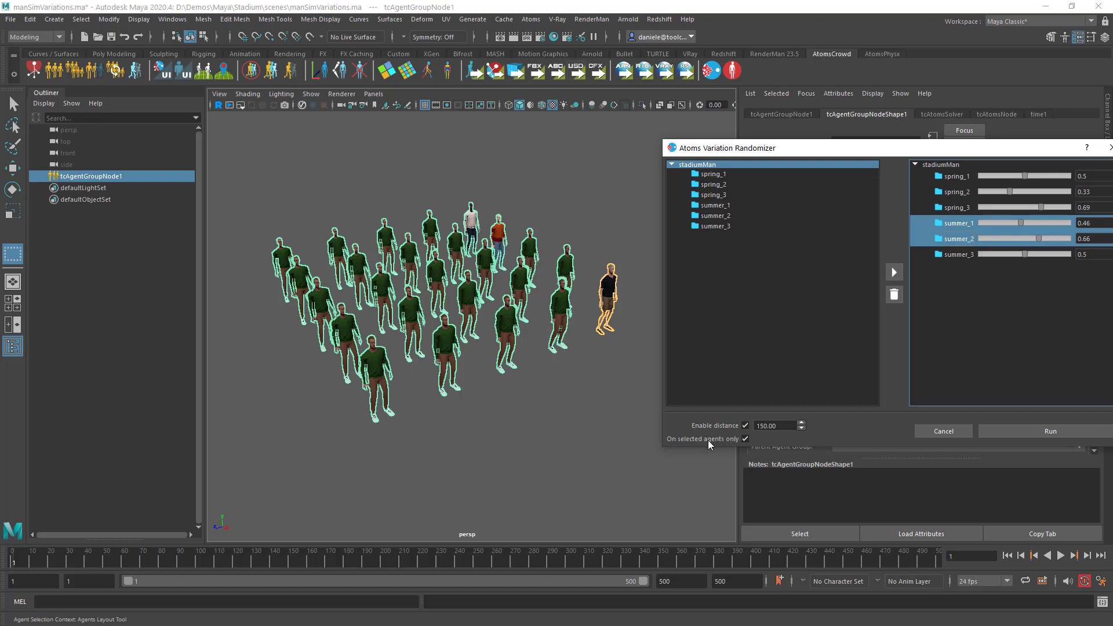
pyautogui.moveTo(792, 149); pyautogui.dragTo(761, 46)
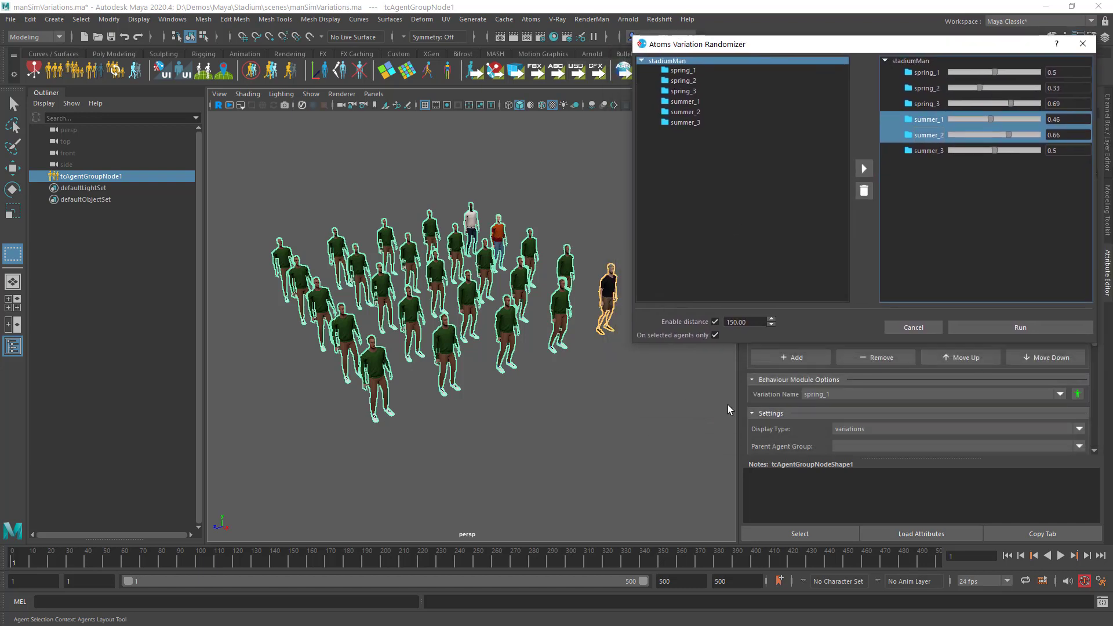
pyautogui.scroll(-5, 792, 399)
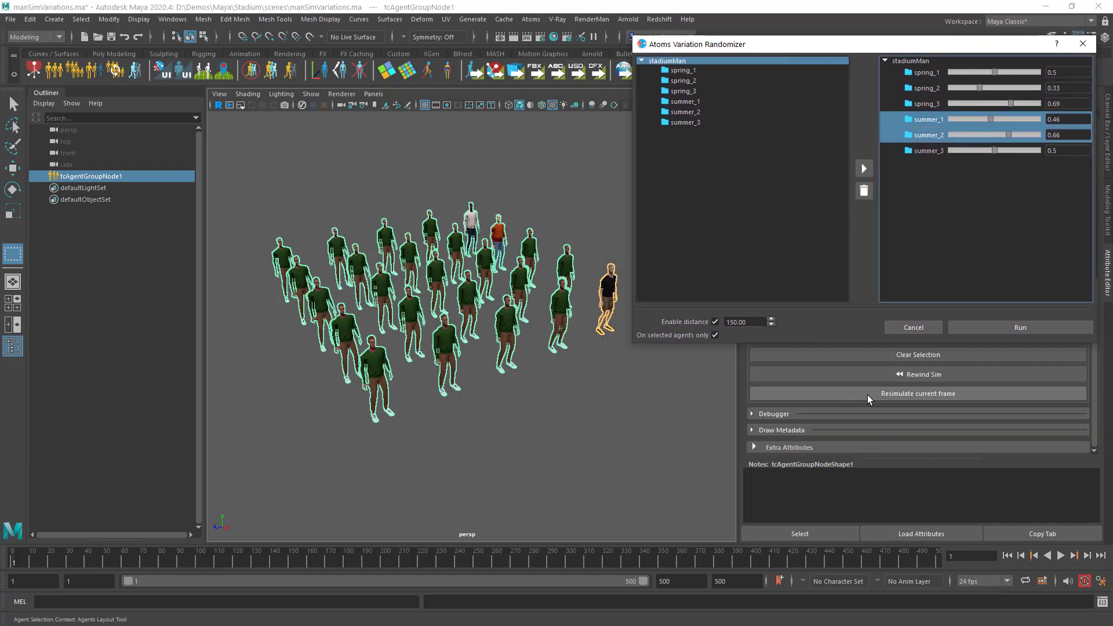
pyautogui.click(914, 354)
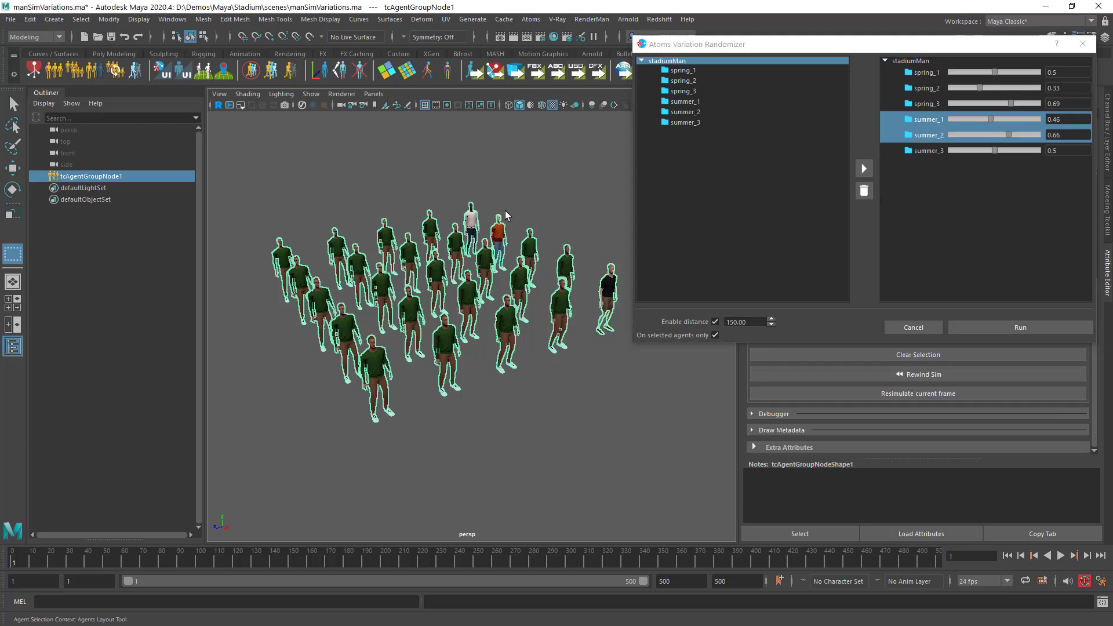
pyautogui.click(715, 335)
pyautogui.keyDown('alt'); pyautogui.moveTo(486, 318); pyautogui.dragTo(489, 305, button='middle'); pyautogui.keyUp('alt')
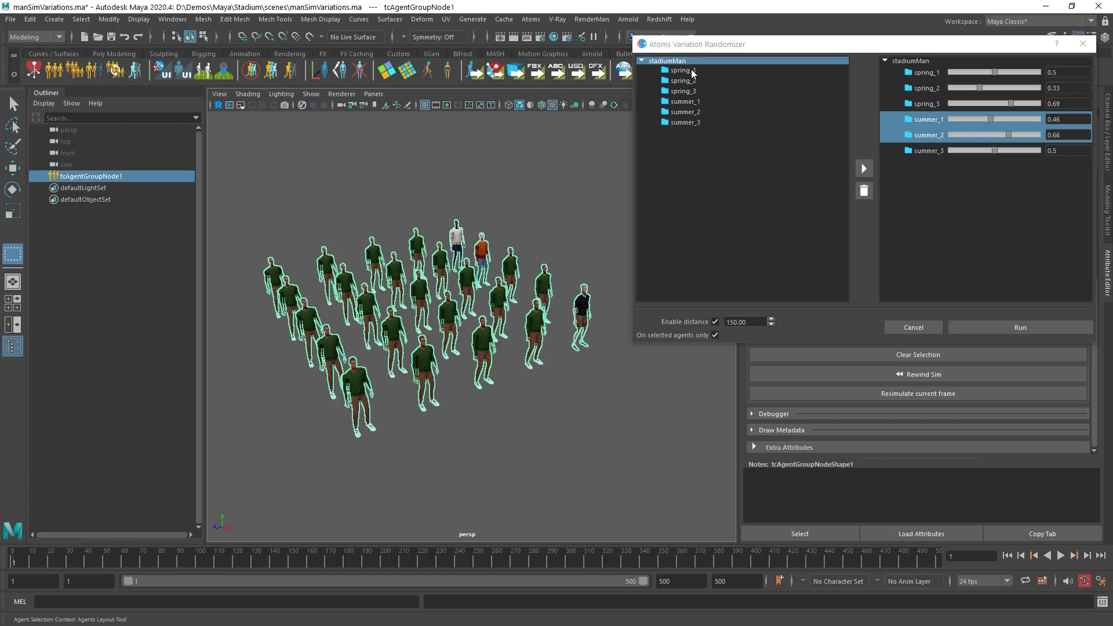
# Step: Disable the randomizer's distance option, run the randomization on the agent group and close the randomizer
pyautogui.click(715, 321)
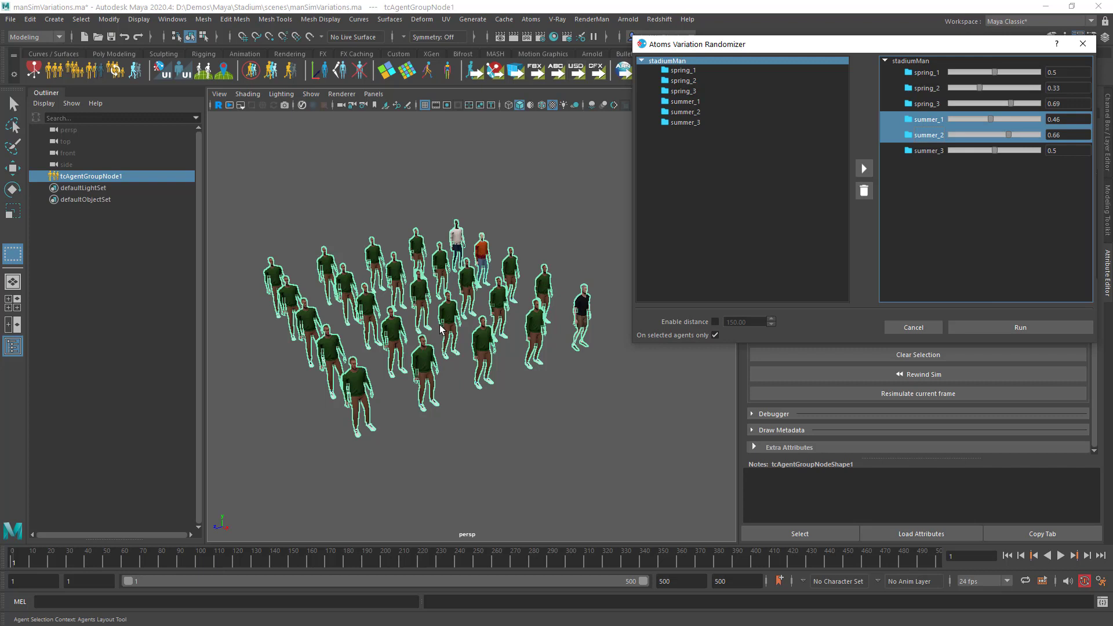
pyautogui.click(1003, 329)
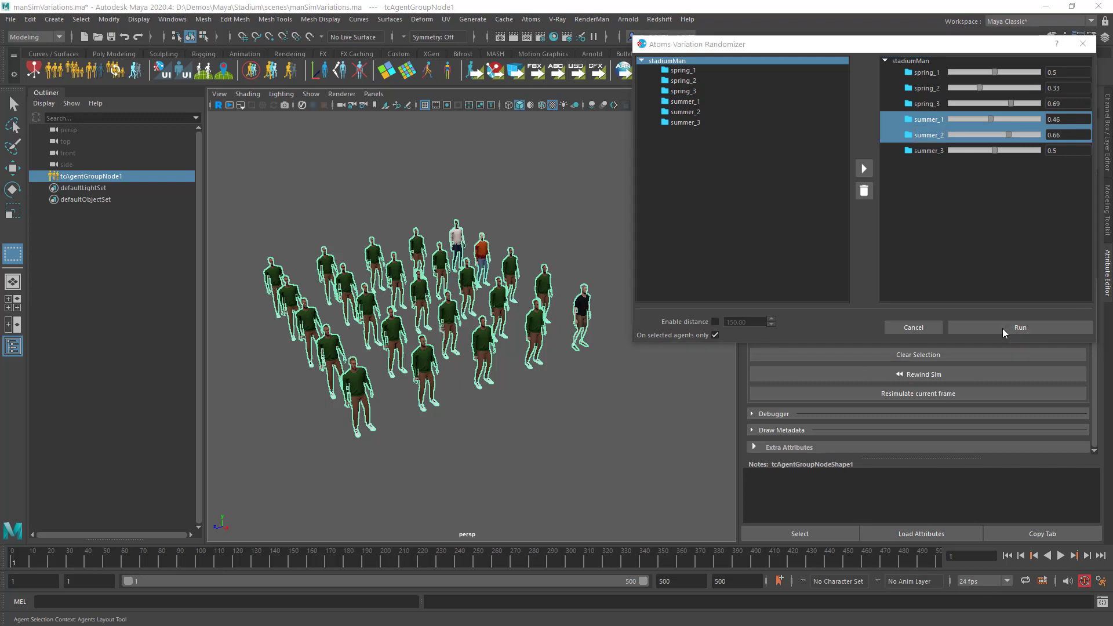
pyautogui.click(870, 212)
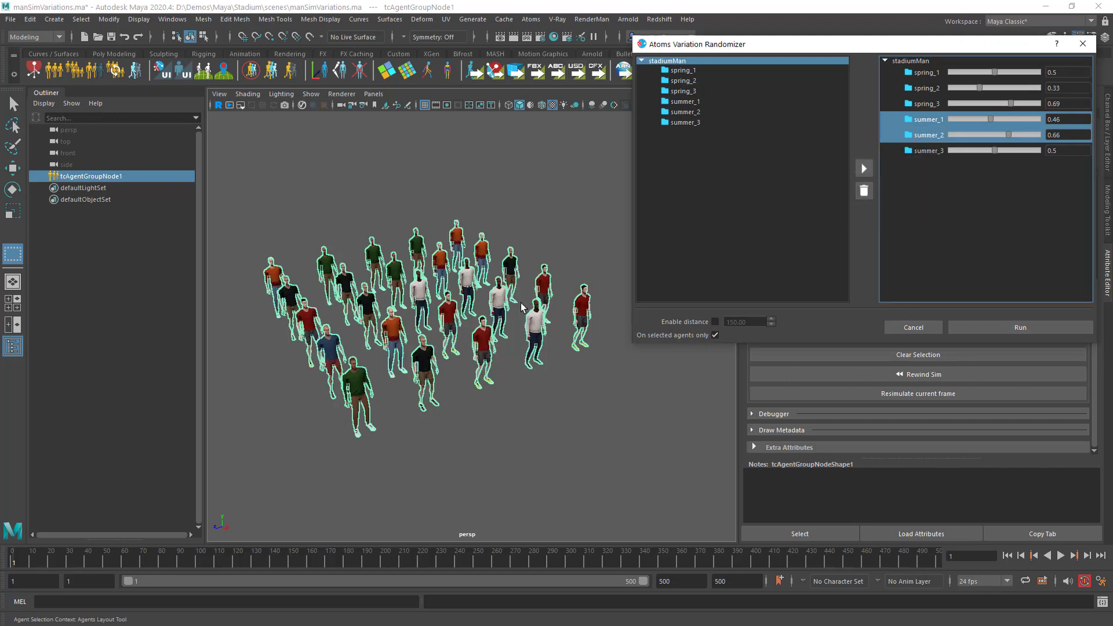
pyautogui.moveTo(1092, 46); pyautogui.dragTo(1032, 63)
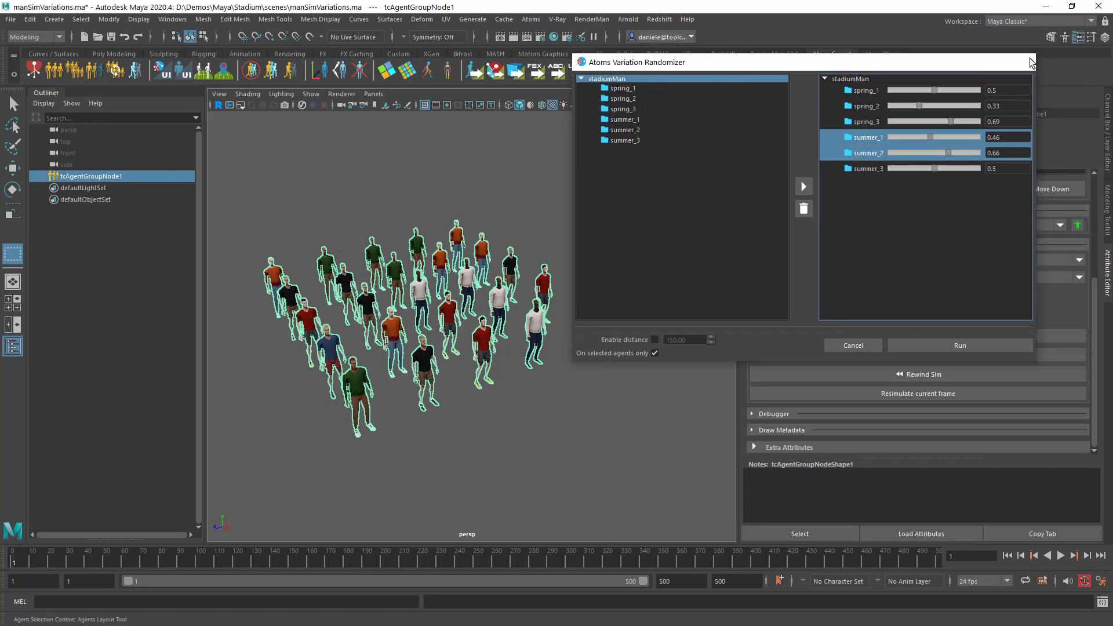
pyautogui.click(1031, 61)
# Step: Examine the randomized clothing across the crowd from several angles and play the simulation
pyautogui.keyDown('alt'); pyautogui.moveTo(551, 337); pyautogui.dragTo(562, 325, button='right'); pyautogui.keyUp('alt')
pyautogui.keyDown('alt'); pyautogui.moveTo(561, 324); pyautogui.dragTo(595, 330, button='middle'); pyautogui.keyUp('alt')
pyautogui.keyDown('alt'); pyautogui.moveTo(595, 330); pyautogui.dragTo(599, 311, button='right'); pyautogui.keyUp('alt')
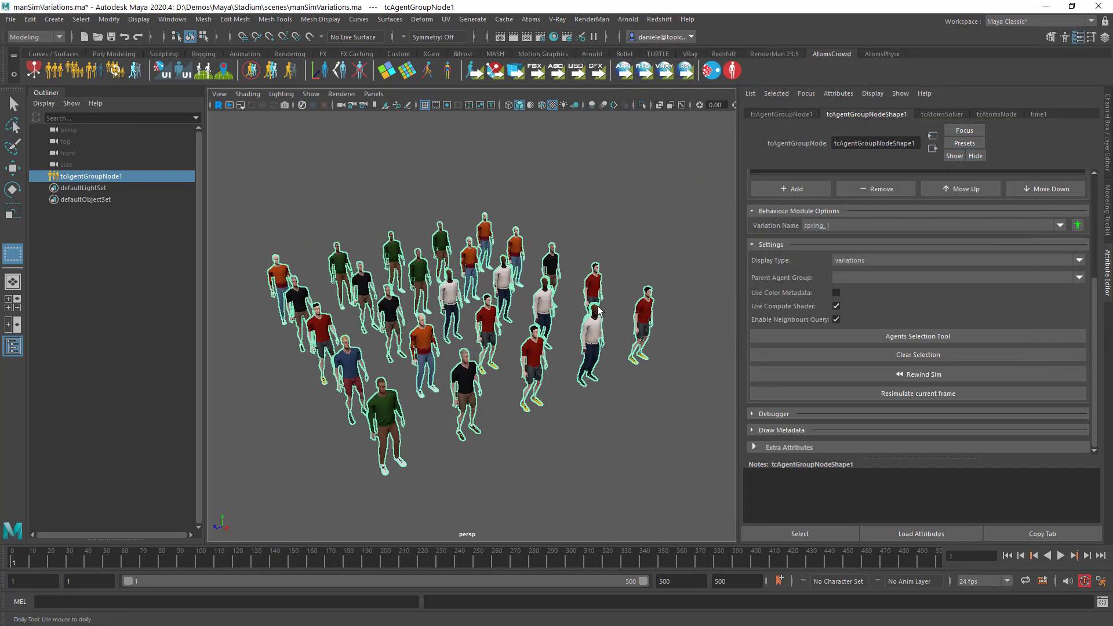
pyautogui.keyDown('alt'); pyautogui.moveTo(600, 306); pyautogui.dragTo(583, 284, button='middle'); pyautogui.keyUp('alt')
pyautogui.keyDown('alt'); pyautogui.moveTo(583, 285); pyautogui.dragTo(607, 271, button='right'); pyautogui.keyUp('alt')
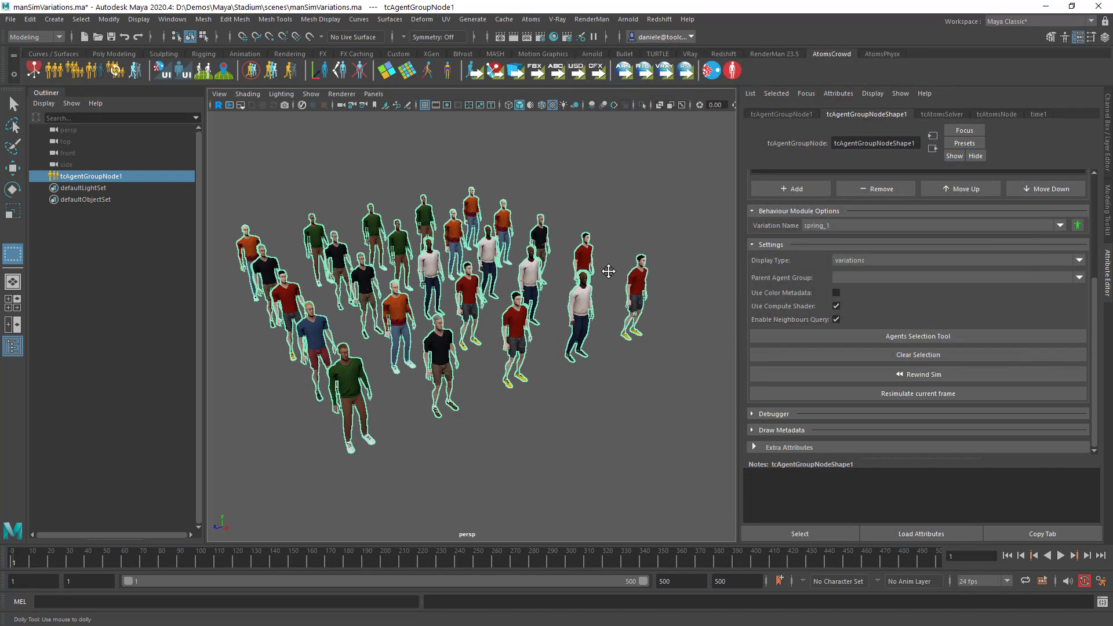
pyautogui.keyDown('alt'); pyautogui.moveTo(607, 271); pyautogui.dragTo(626, 285, button='middle'); pyautogui.keyUp('alt')
pyautogui.keyDown('alt'); pyautogui.moveTo(601, 383); pyautogui.dragTo(585, 386, button='right'); pyautogui.keyUp('alt')
pyautogui.keyDown('alt'); pyautogui.moveTo(586, 387); pyautogui.dragTo(564, 385); pyautogui.keyUp('alt')
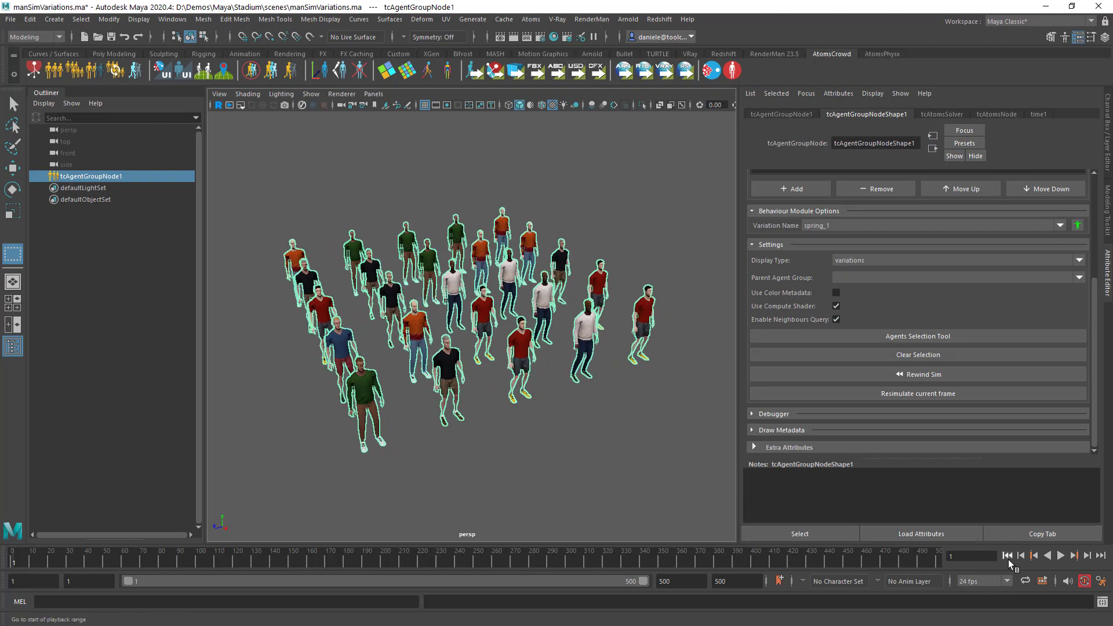
pyautogui.click(1060, 555)
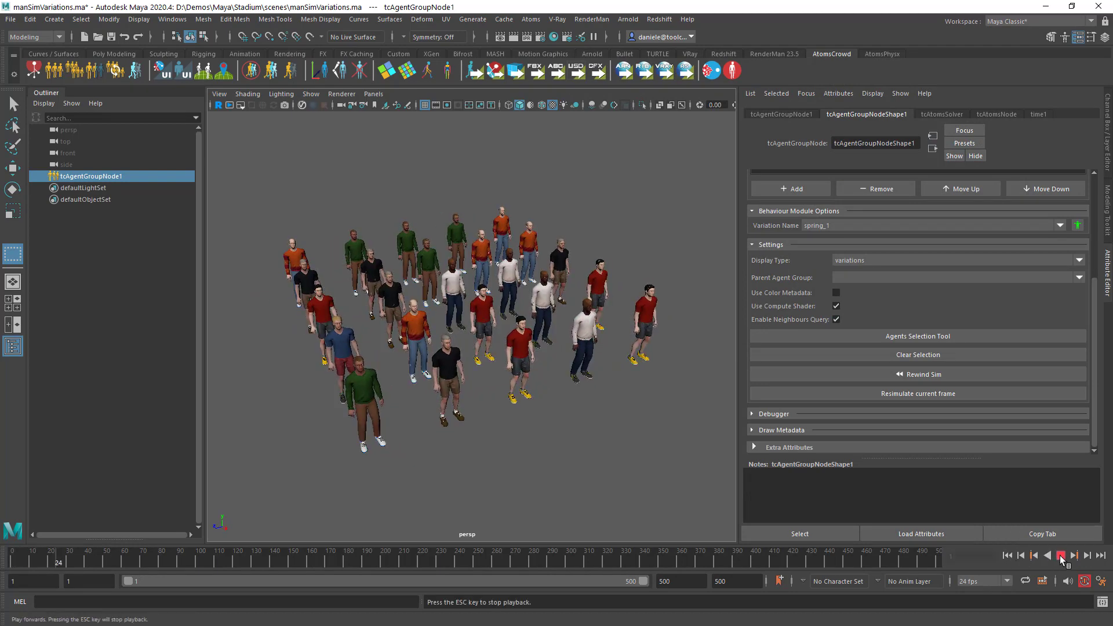
# Step: Stop playback, rewind the simulation to frame 1, and add an Arnold skydome light to the scene
pyautogui.click(1061, 556)
pyautogui.click(1009, 557)
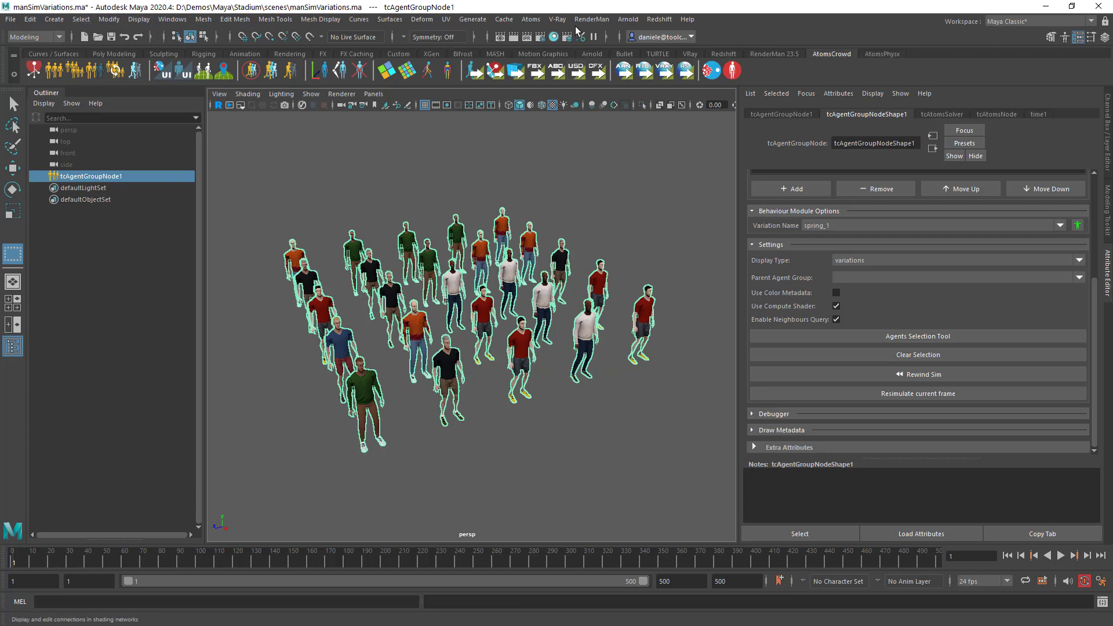
pyautogui.click(629, 19)
pyautogui.moveTo(678, 90)
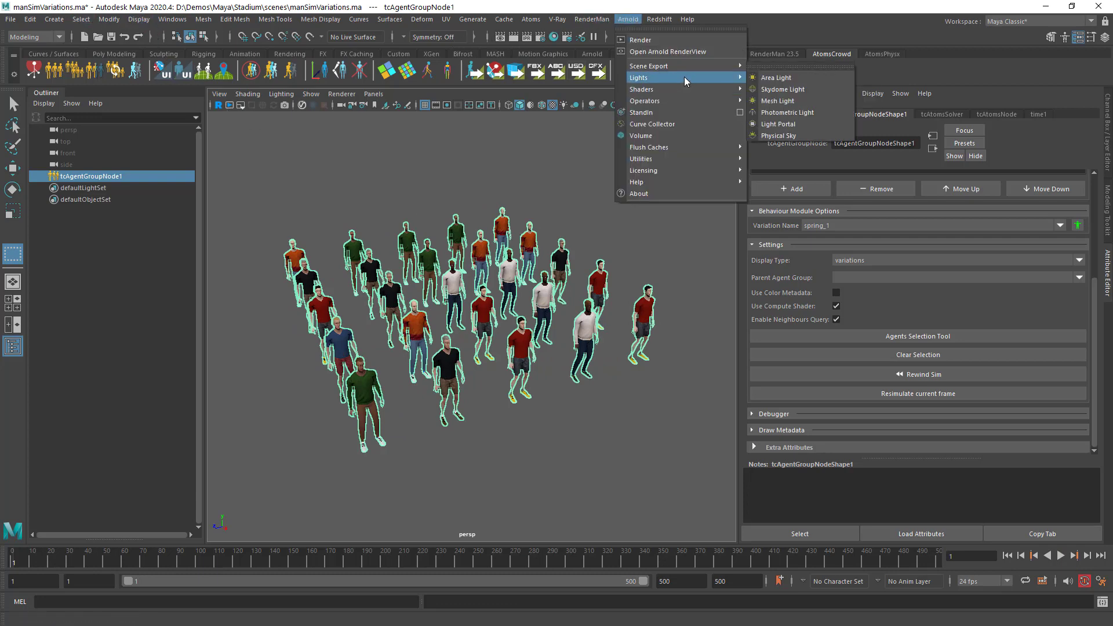
pyautogui.click(789, 94)
pyautogui.scroll(-5, 580, 257)
pyautogui.scroll(5, 581, 257)
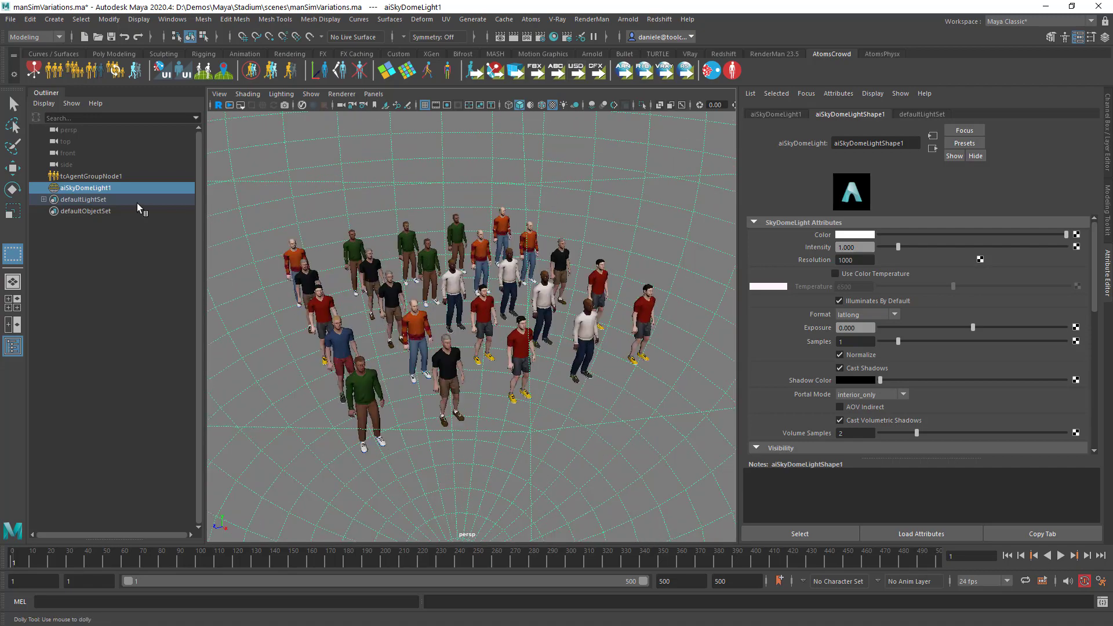
# Step: Scale the skydome light uniformly around the crowd
pyautogui.click(96, 189)
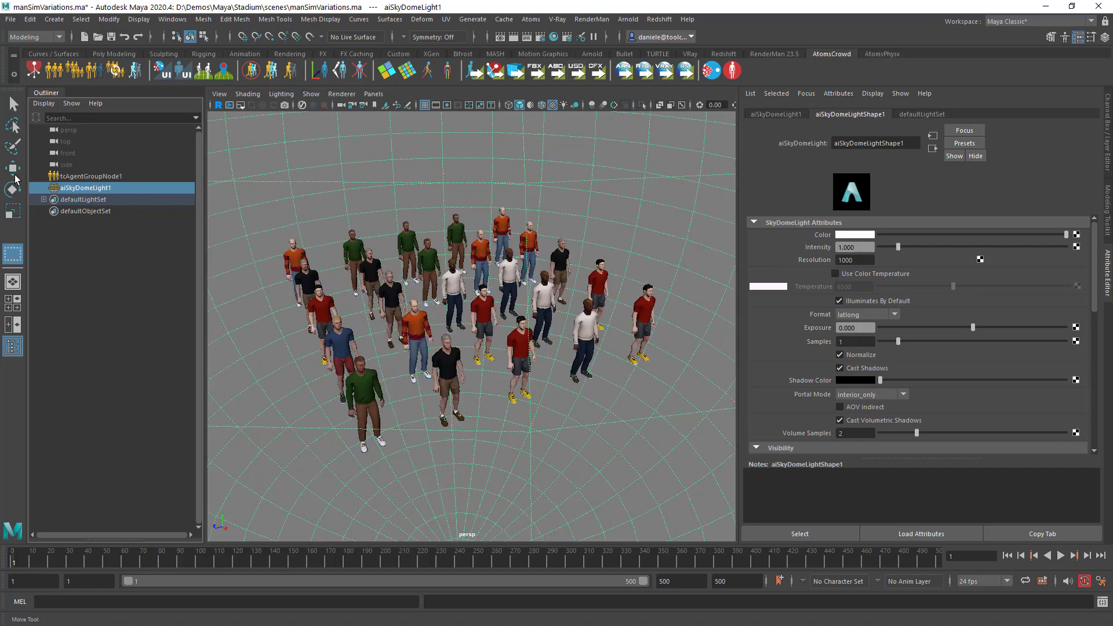
pyautogui.press('w')
pyautogui.press('r')
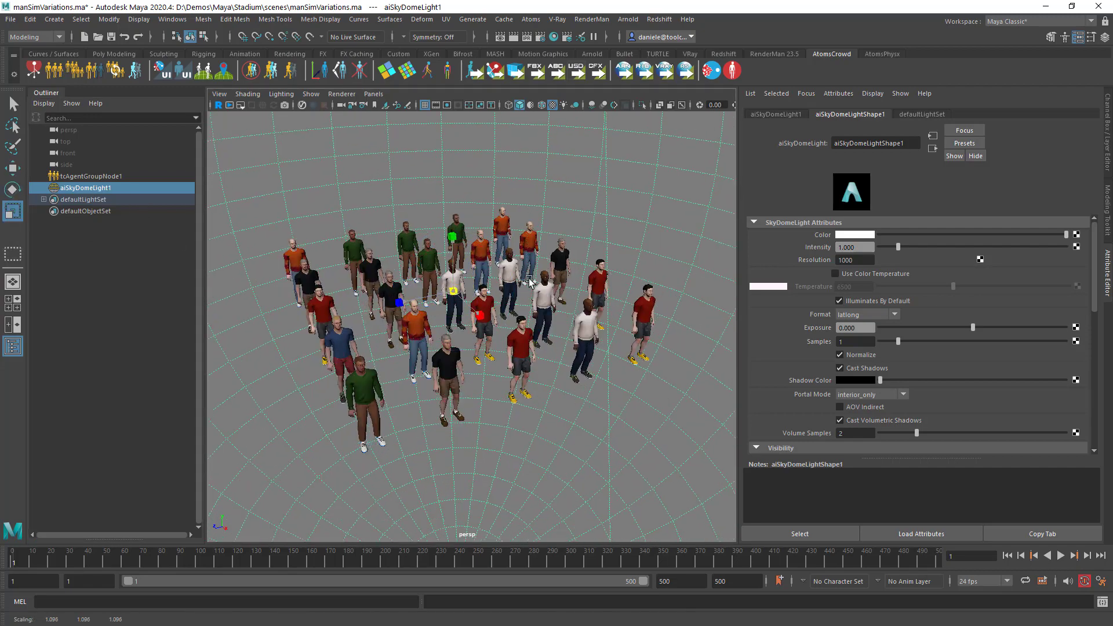
pyautogui.moveTo(454, 291); pyautogui.dragTo(420, 305)
pyautogui.scroll(3, 421, 306)
pyautogui.scroll(-1, 420, 306)
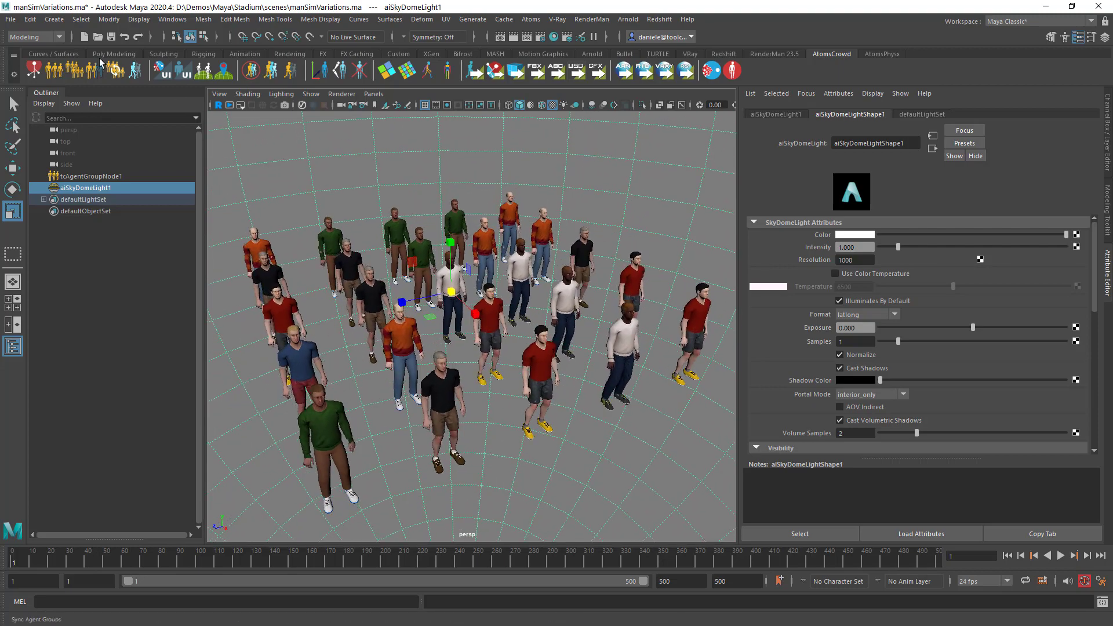
# Step: Create a polygon plane and scale it up uniformly into a ground surface extending beyond the whole crowd
pyautogui.click(58, 20)
pyautogui.moveTo(116, 60)
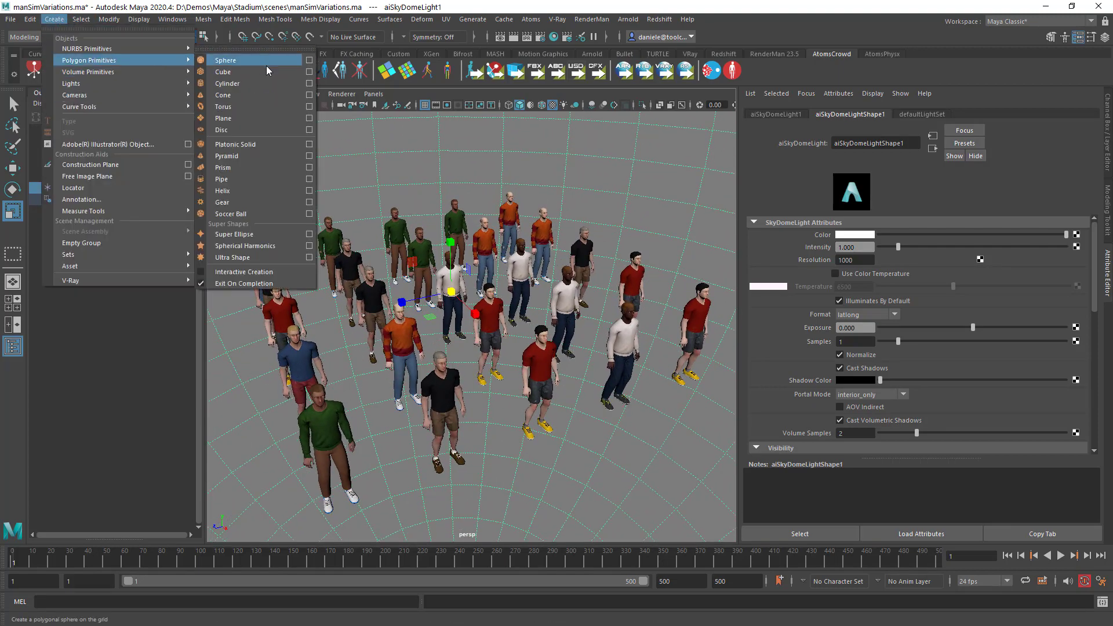
pyautogui.click(255, 118)
pyautogui.moveTo(451, 291); pyautogui.dragTo(991, 243)
# Step: Enable Apply Pelvis Height Offset on tcAgentGroupNode1 so the agents stand on the ground plane
pyautogui.click(85, 176)
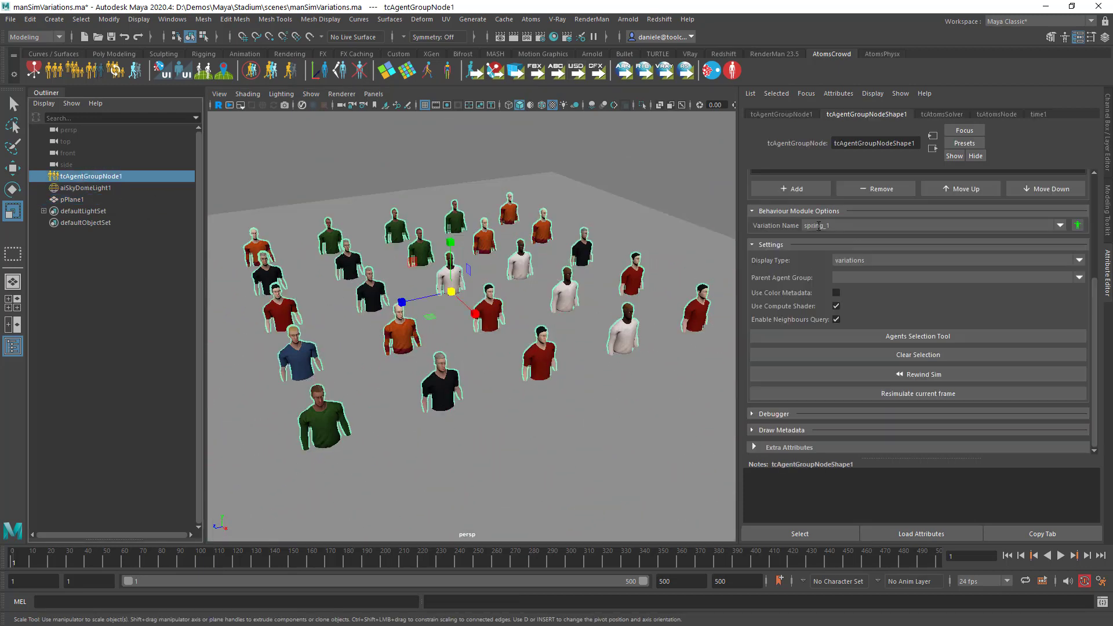
pyautogui.click(809, 244)
pyautogui.scroll(-5, 814, 319)
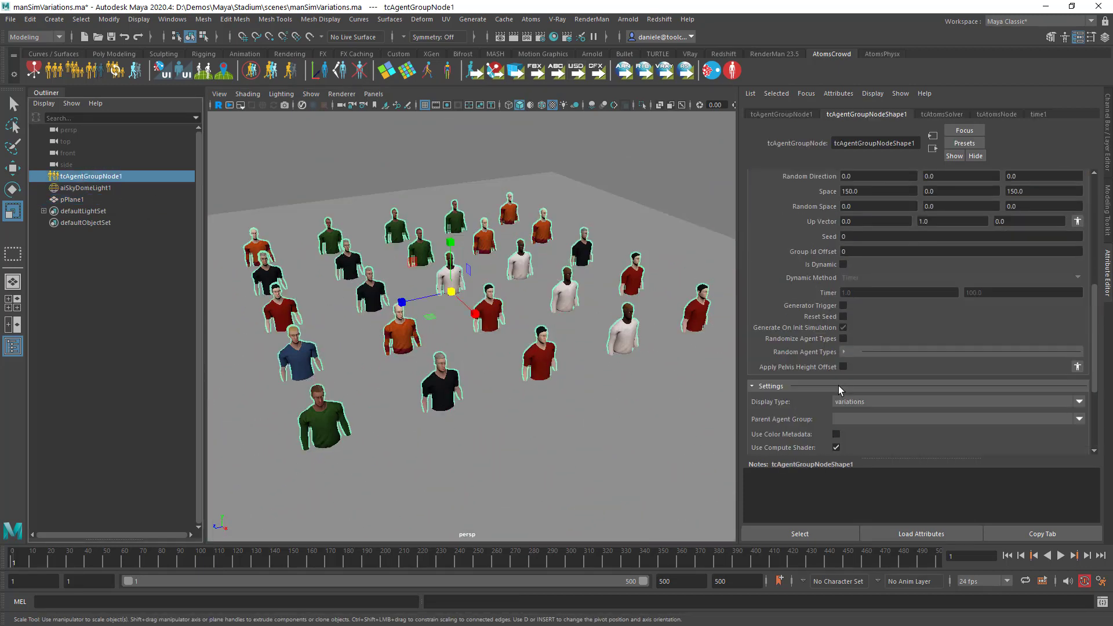
pyautogui.click(844, 367)
pyautogui.keyDown('alt'); pyautogui.moveTo(540, 291); pyautogui.dragTo(550, 312); pyautogui.keyUp('alt')
pyautogui.keyDown('alt'); pyautogui.moveTo(550, 312); pyautogui.dragTo(536, 332, button='middle'); pyautogui.keyUp('alt')
pyautogui.keyDown('alt'); pyautogui.moveTo(536, 331); pyautogui.dragTo(538, 299); pyautogui.keyUp('alt')
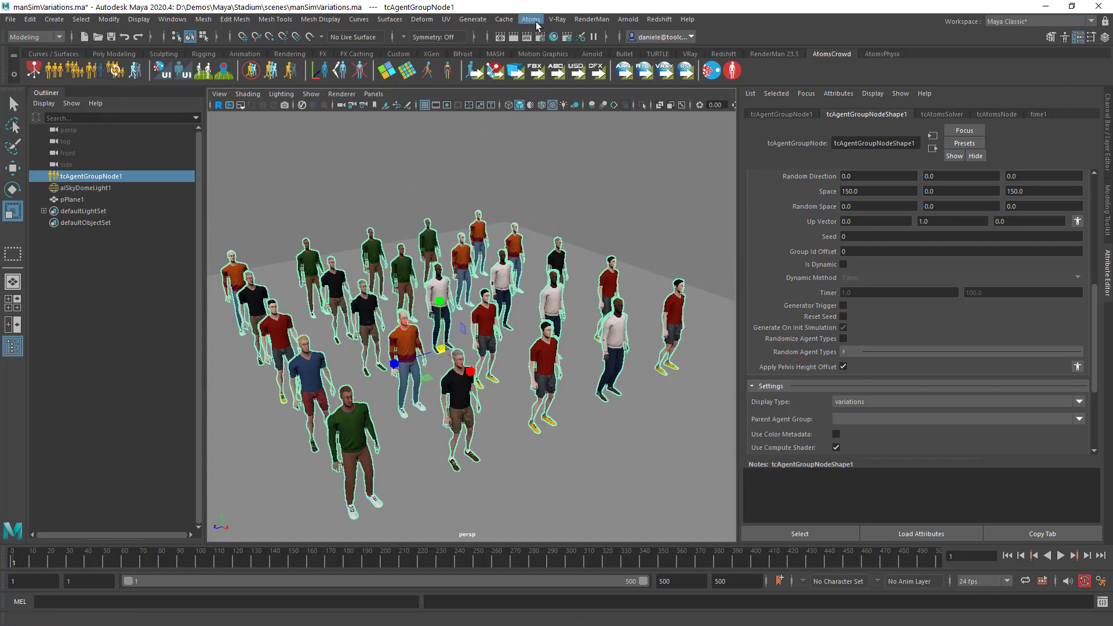
# Step: Render the crowd from the perspective camera with Arnold, inspect the image, and close the Render View
pyautogui.click(172, 19)
pyautogui.moveTo(203, 95)
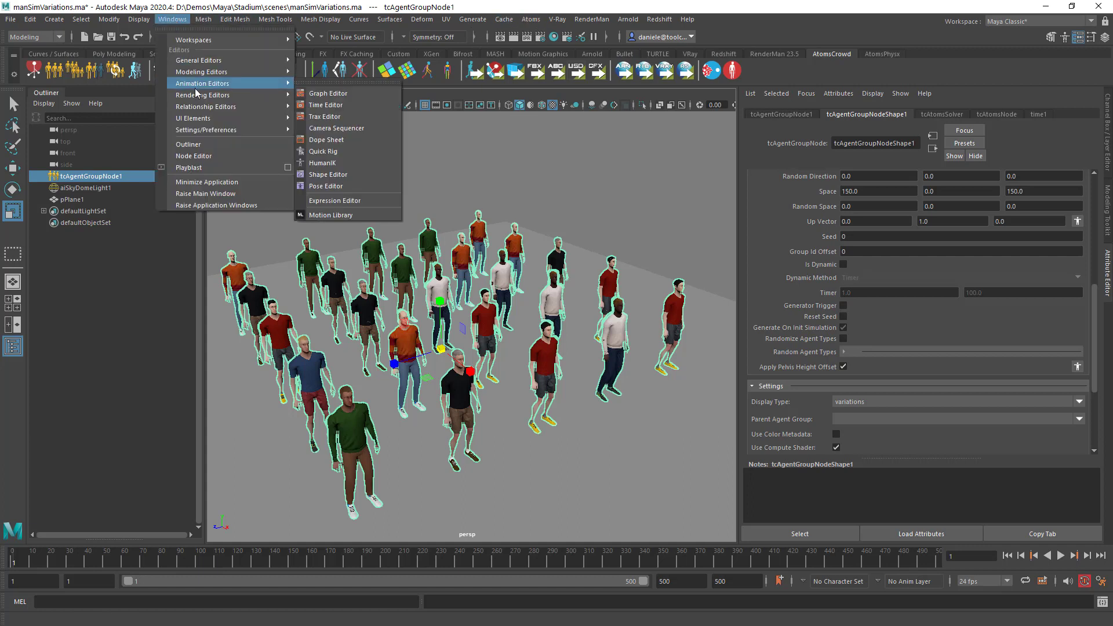
pyautogui.click(375, 106)
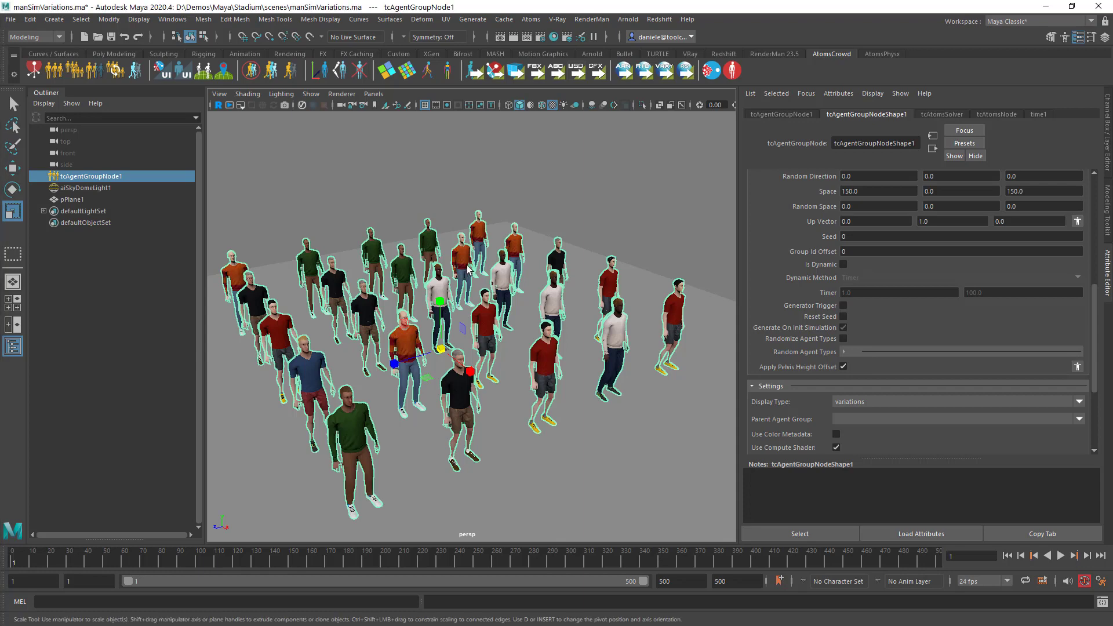
pyautogui.click(512, 36)
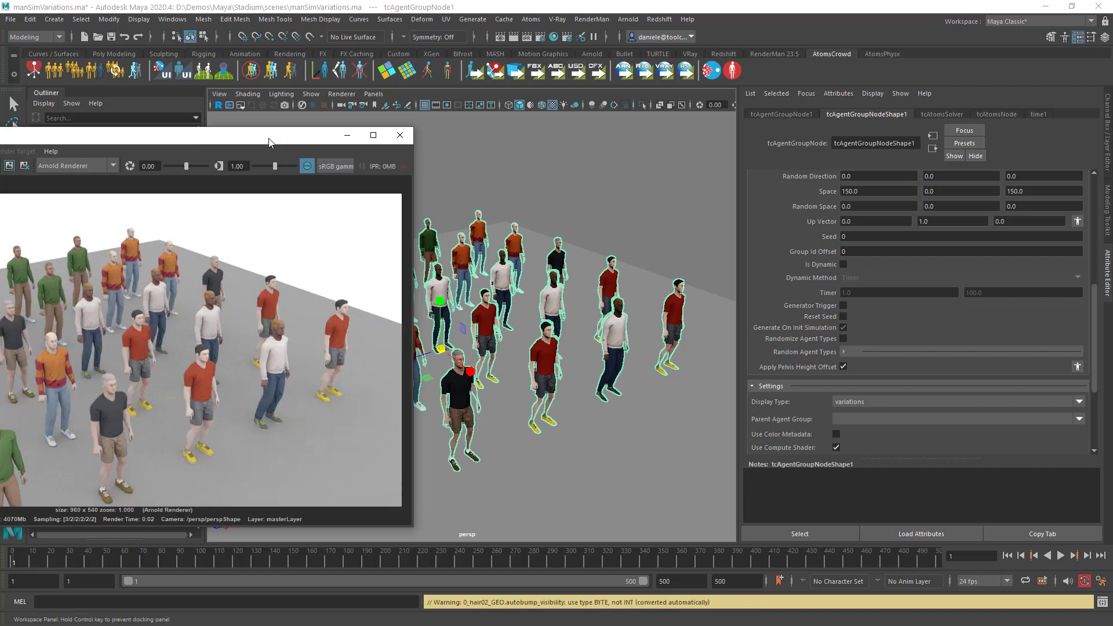
pyautogui.moveTo(270, 144); pyautogui.dragTo(587, 168)
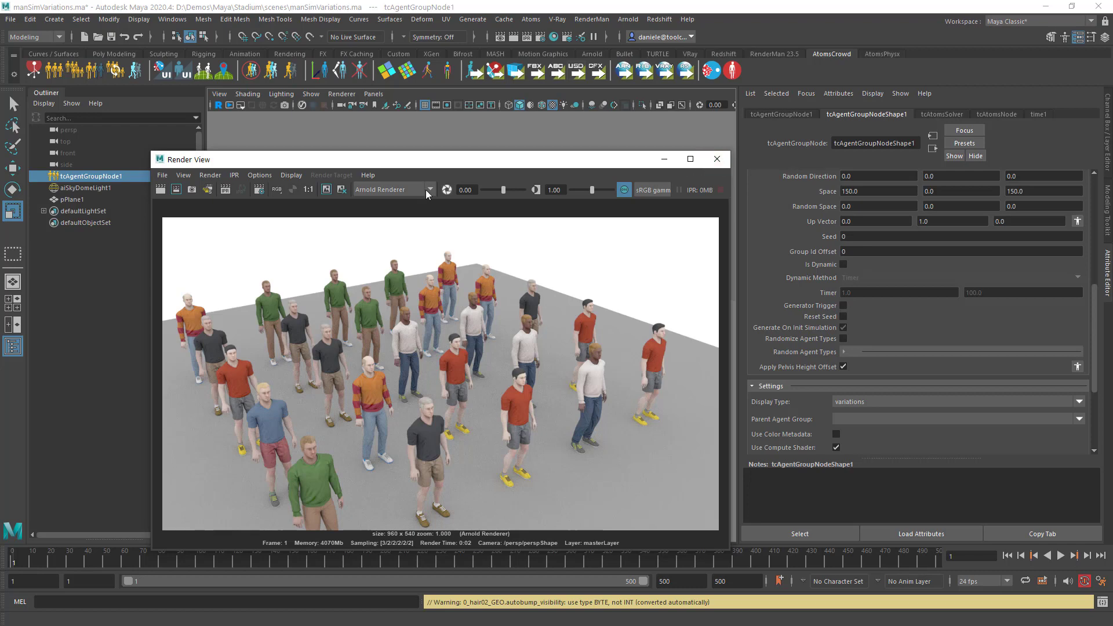
pyautogui.click(716, 158)
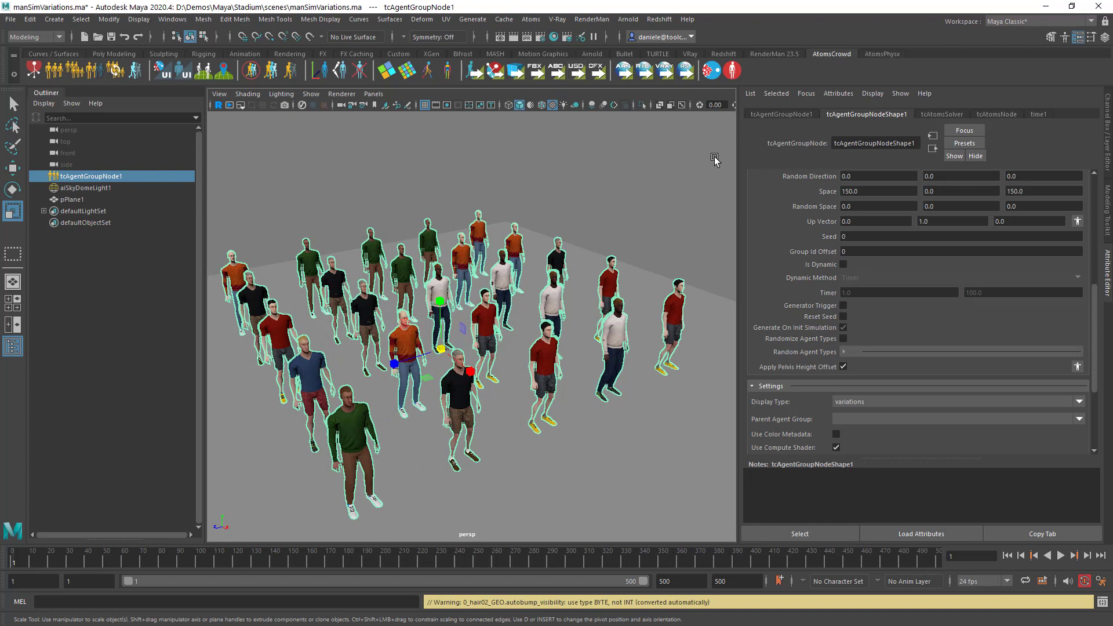
pyautogui.keyDown('alt'); pyautogui.moveTo(574, 367); pyautogui.dragTo(551, 353, button='right'); pyautogui.keyUp('alt')
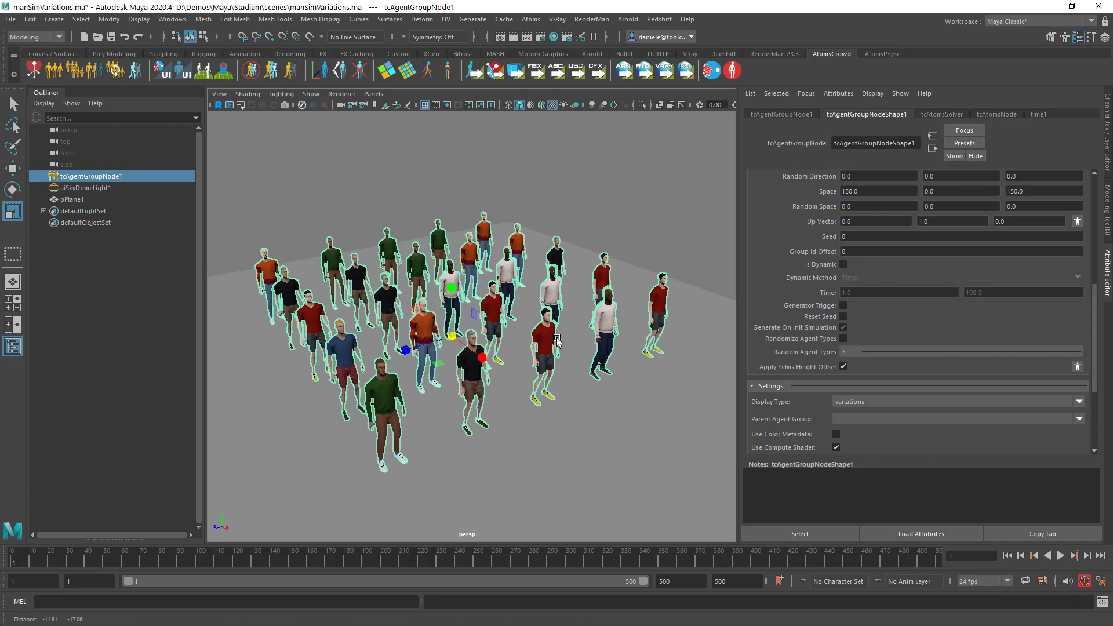
pyautogui.keyDown('alt'); pyautogui.moveTo(551, 353); pyautogui.dragTo(574, 325, button='middle'); pyautogui.keyUp('alt')
pyautogui.keyDown('alt'); pyautogui.moveTo(574, 324); pyautogui.dragTo(582, 320); pyautogui.keyUp('alt')
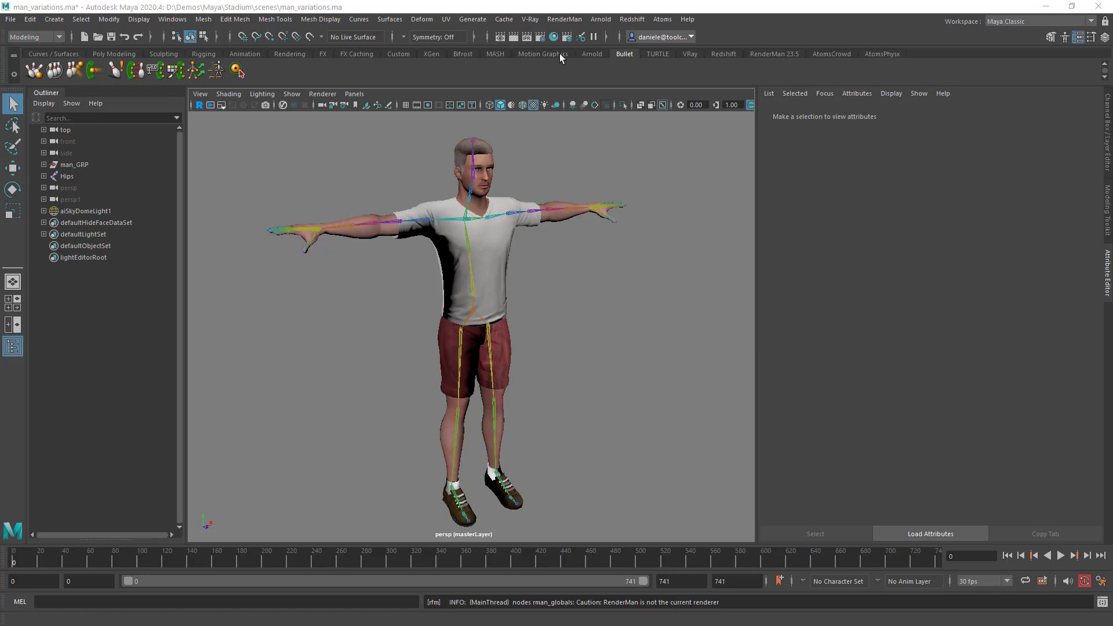
# Step: Create an aiStandardSurface material in the Hypershade and graph only its own network in the work area
pyautogui.click(555, 37)
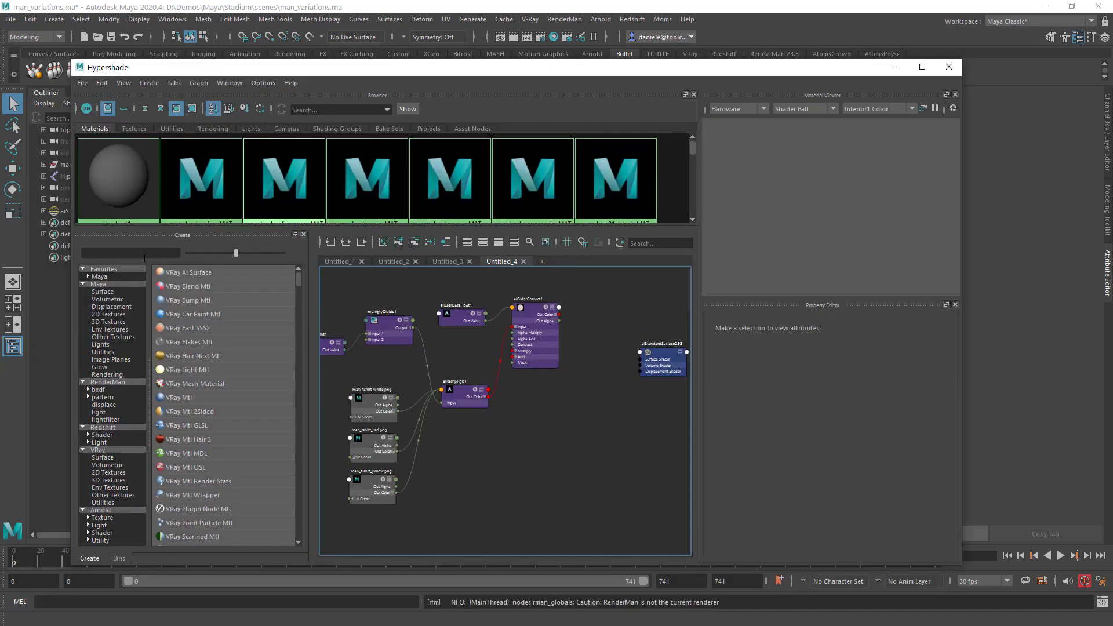
pyautogui.click(144, 257)
pyautogui.write('aiStan')
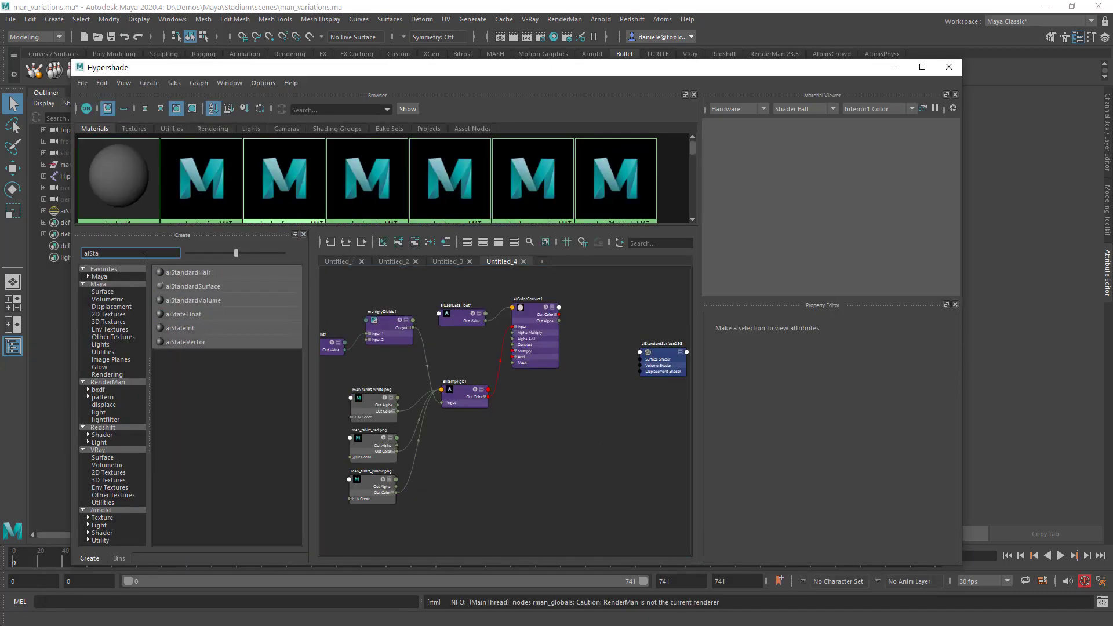
pyautogui.click(191, 287)
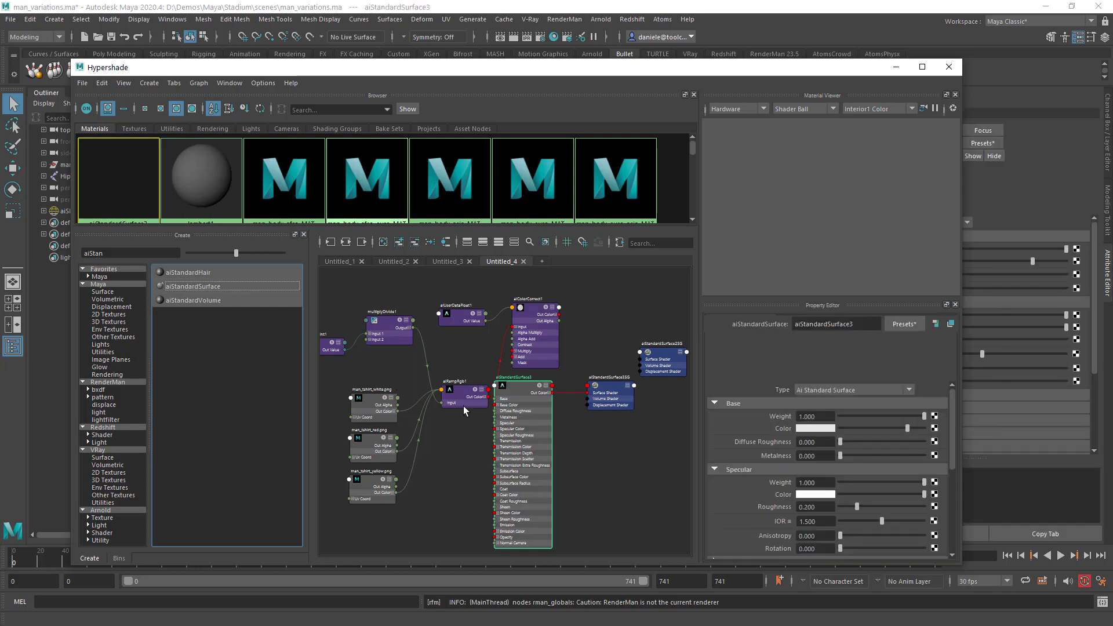
pyautogui.click(346, 243)
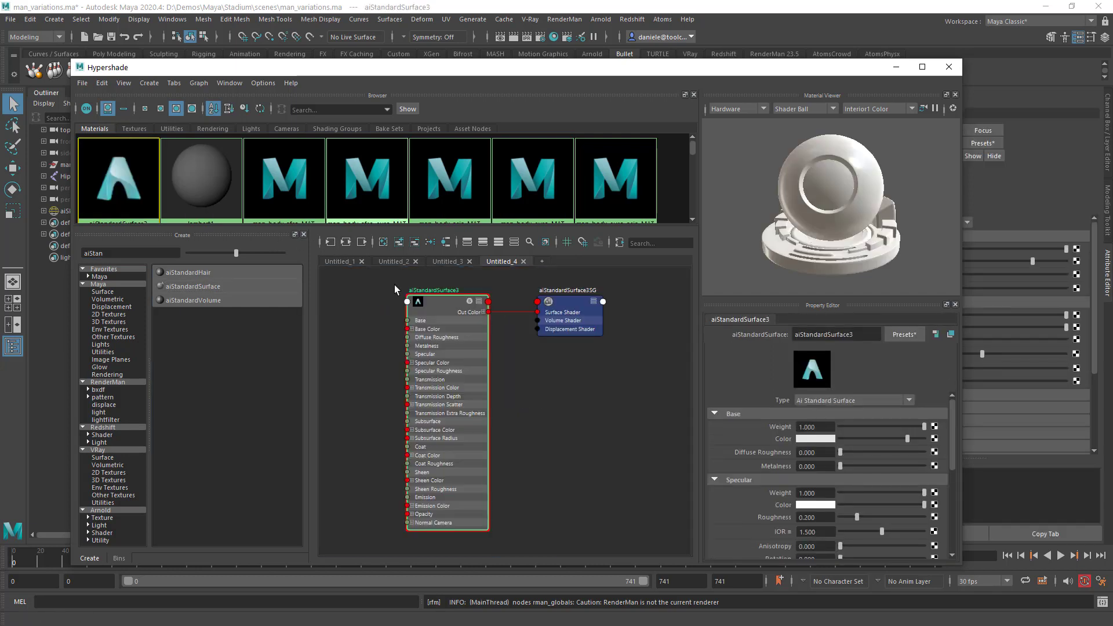
# Step: Rename the new aiStandardSurface material as man_tshirt
pyautogui.doubleClick(827, 335)
pyautogui.write('tsh')
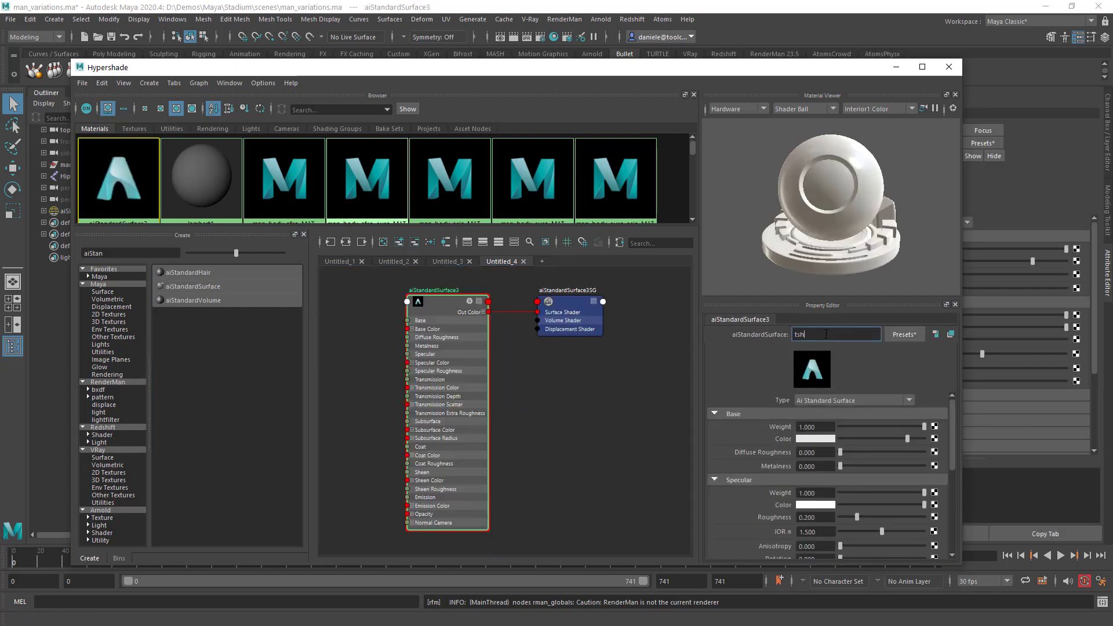
pyautogui.press('BackSpace')
pyautogui.press('BackSpace')
pyautogui.press('BackSpace')
pyautogui.write('man_tshirt')
pyautogui.press('Return')
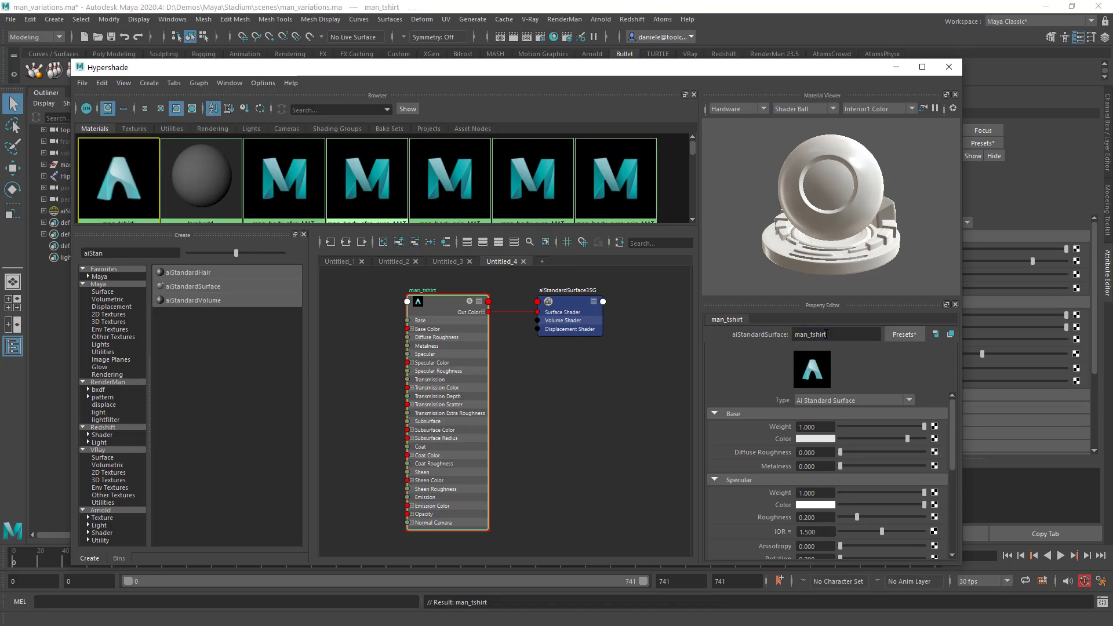
# Step: Enlarge the Hypershade and graph the networks of man_tshirt_red_MAT, man_tshirt_white_MAT and man_tshirt_yellow_MAT
pyautogui.scroll(-3, 253, 198)
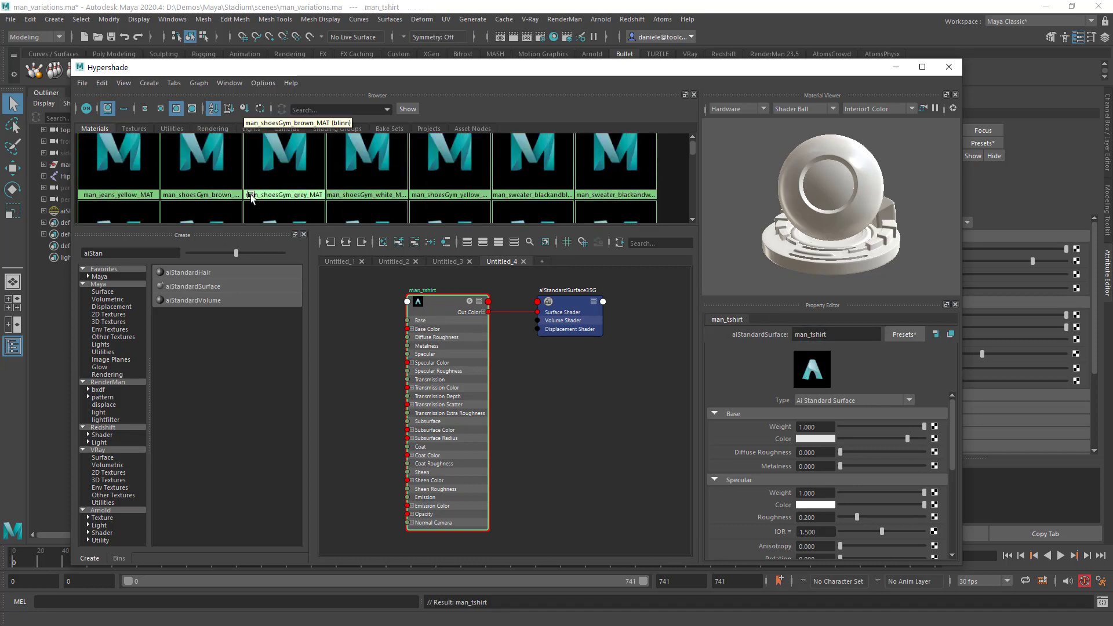
pyautogui.scroll(-3, 253, 198)
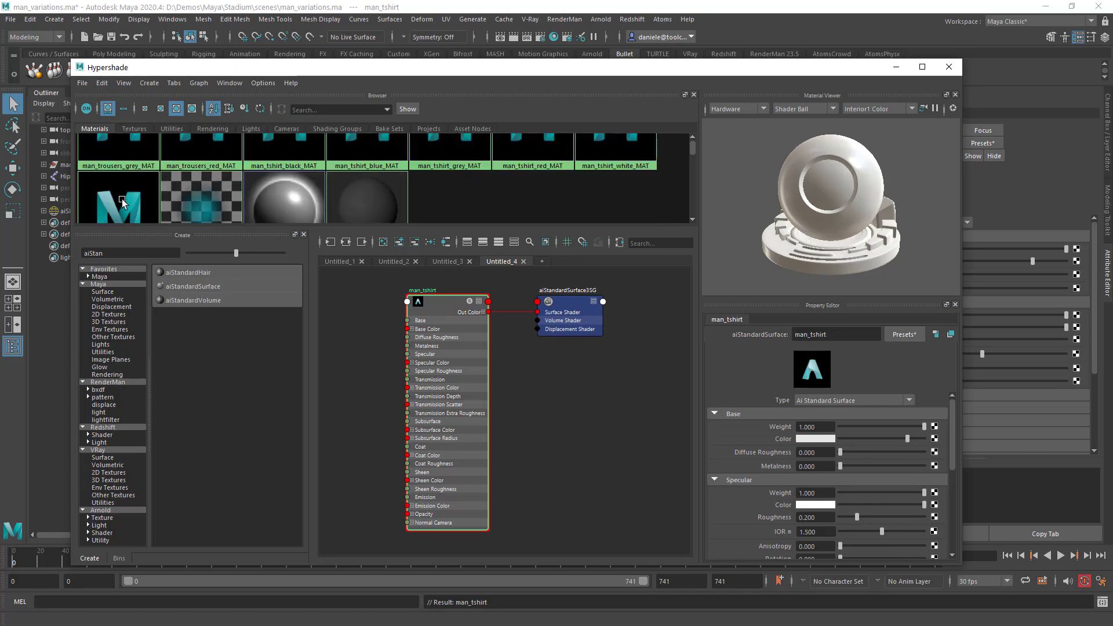
pyautogui.scroll(-2, 121, 201)
pyautogui.moveTo(413, 228); pyautogui.dragTo(414, 310)
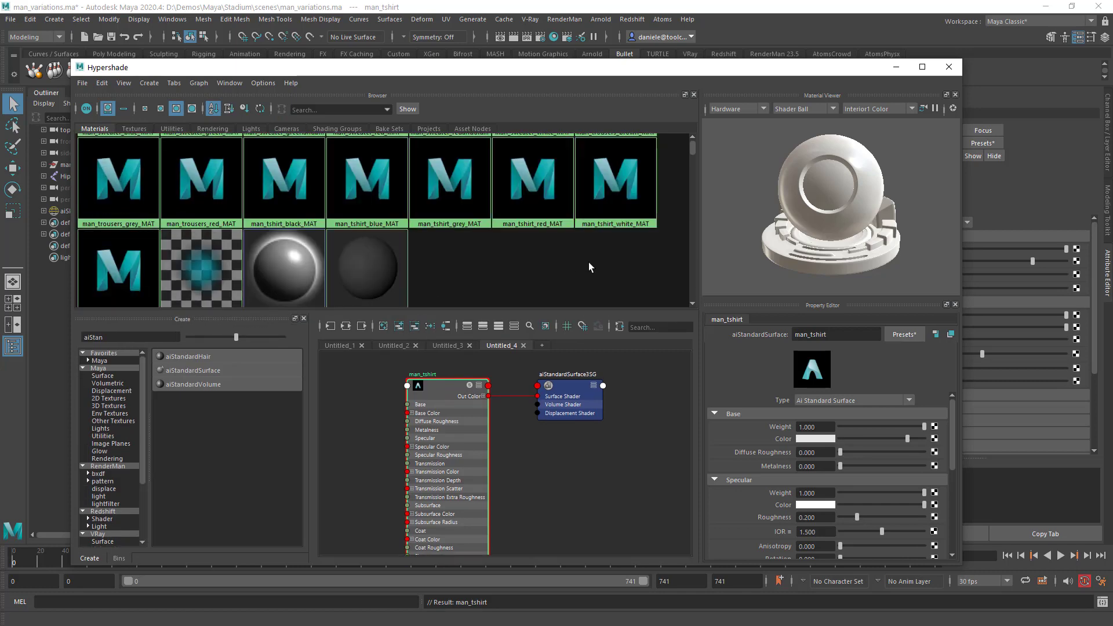
pyautogui.click(922, 67)
pyautogui.scroll(-1, 786, 162)
pyautogui.moveTo(554, 231); pyautogui.dragTo(385, 194)
pyautogui.click(277, 264)
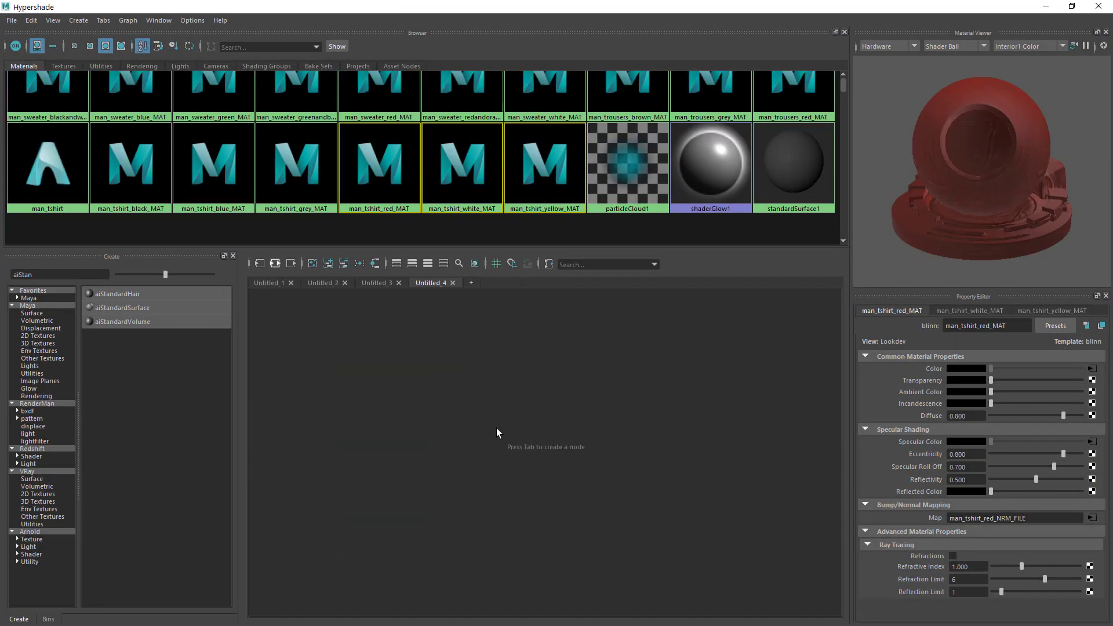
# Step: Select and copy the color file texture nodes of the red, white and yellow t-shirt materials
pyautogui.click(544, 318)
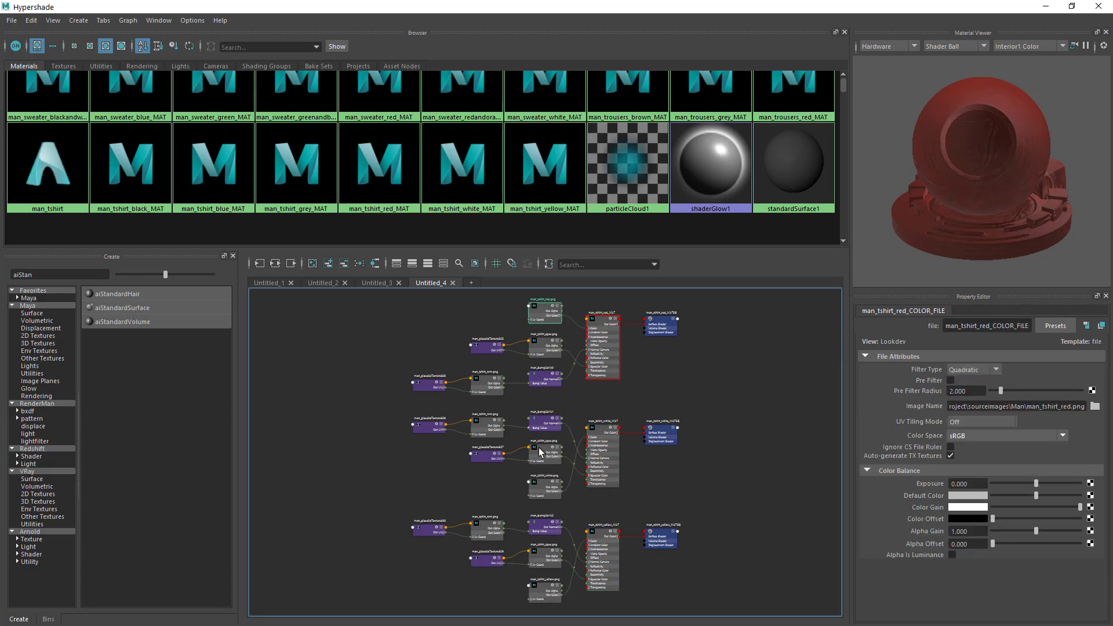
pyautogui.keyDown('shift'); pyautogui.click(541, 492); pyautogui.keyUp('shift')
pyautogui.keyDown('shift'); pyautogui.click(547, 589); pyautogui.keyUp('shift')
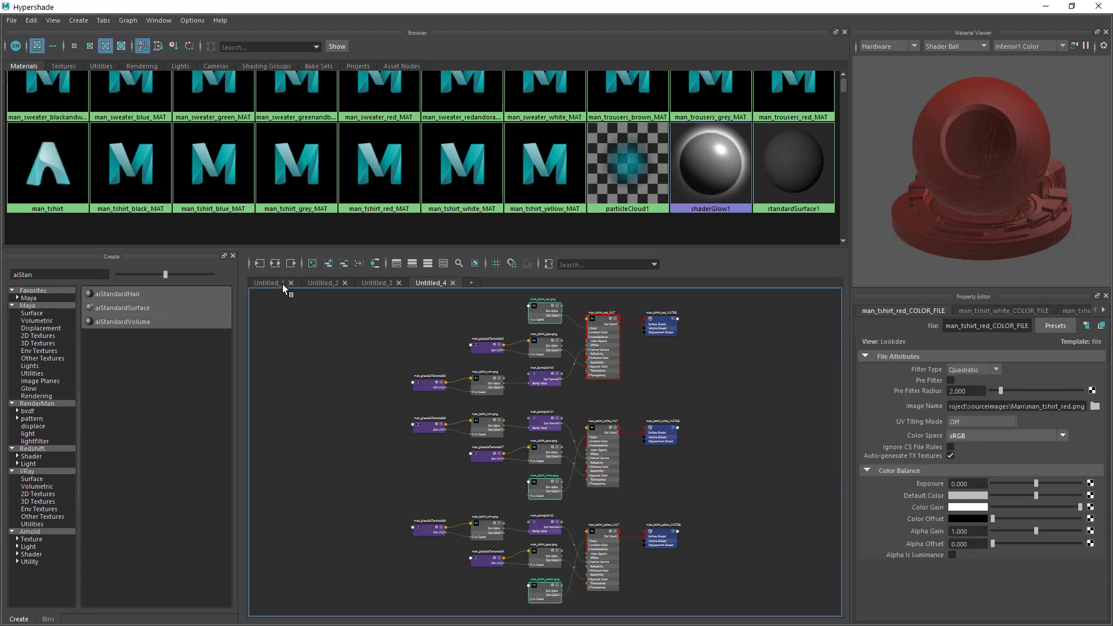
pyautogui.scroll(3, 360, 197)
pyautogui.scroll(-3, 232, 191)
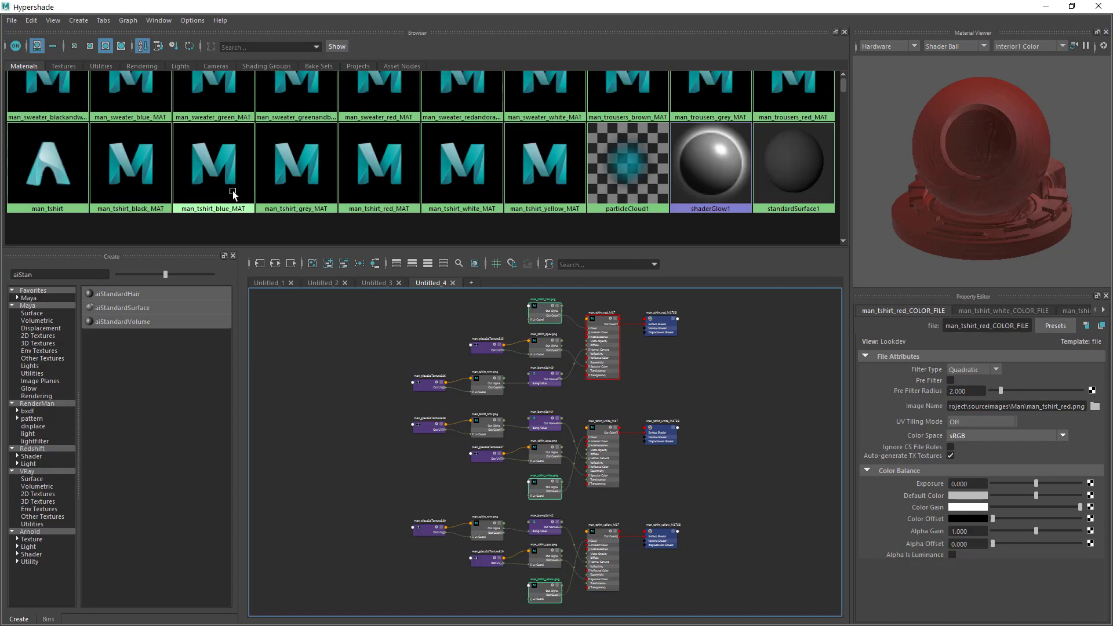
# Step: Graph the man_tshirt material, paste the white, red and yellow t-shirt file nodes, and line them up in a column beside it
pyautogui.click(66, 184)
pyautogui.click(275, 263)
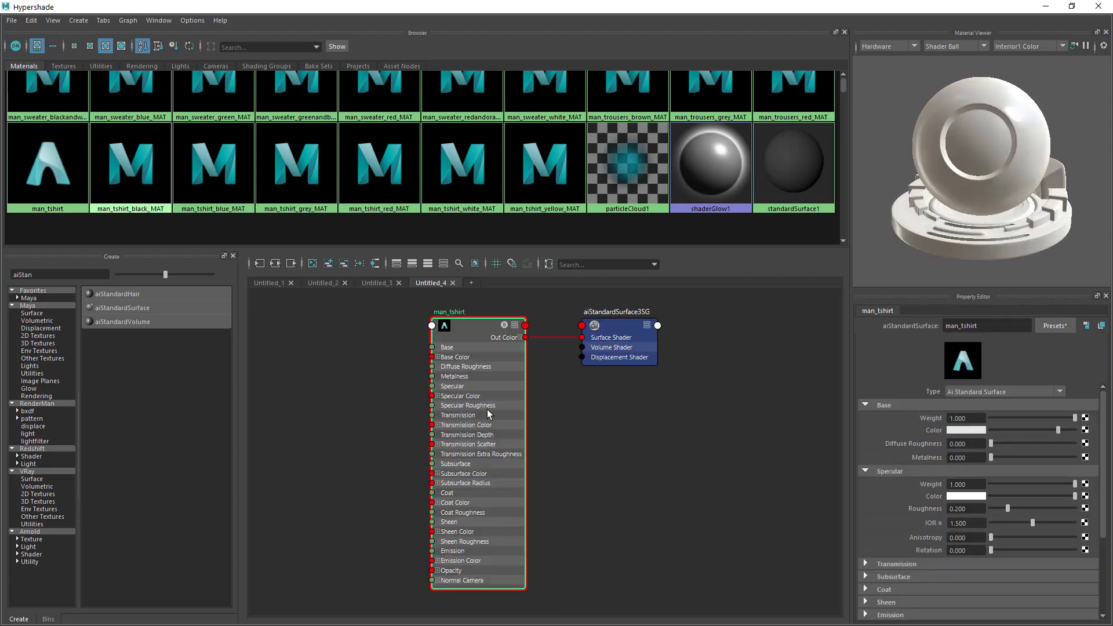
pyautogui.moveTo(617, 435); pyautogui.dragTo(746, 586)
pyautogui.moveTo(692, 505); pyautogui.dragTo(252, 471)
pyautogui.keyDown('alt'); pyautogui.moveTo(674, 462); pyautogui.dragTo(842, 450, button='middle'); pyautogui.keyUp('alt')
pyautogui.moveTo(330, 321); pyautogui.dragTo(483, 606)
pyautogui.moveTo(408, 527); pyautogui.dragTo(347, 538)
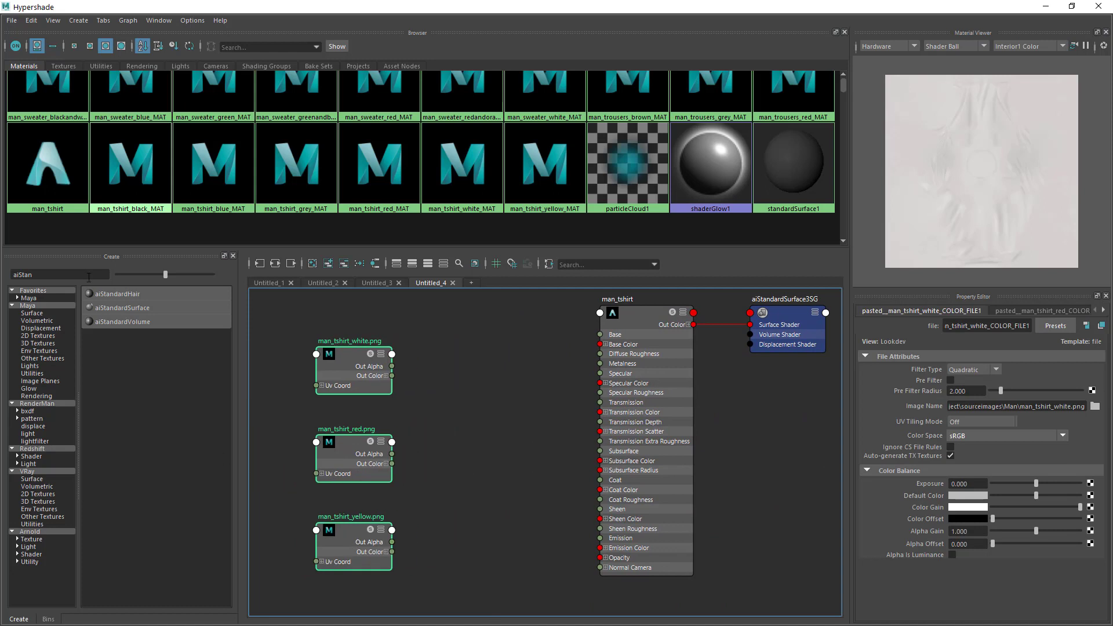
# Step: Create an aiRampRgb node and place it beside the man_tshirt_white.png file node
pyautogui.doubleClick(69, 275)
pyautogui.write('aiRam')
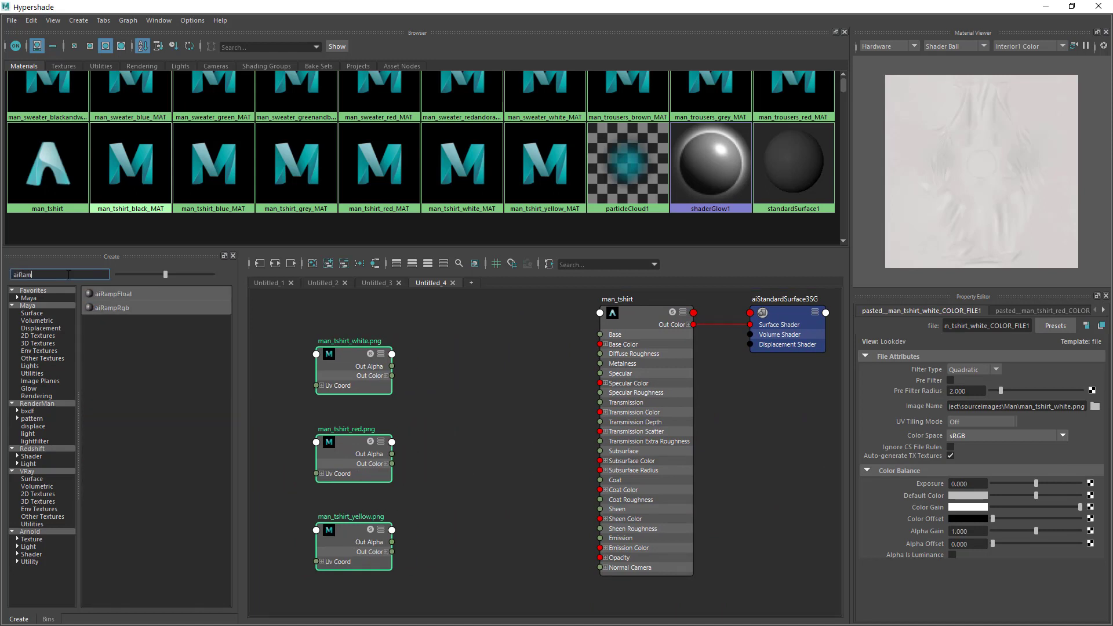
pyautogui.click(93, 308)
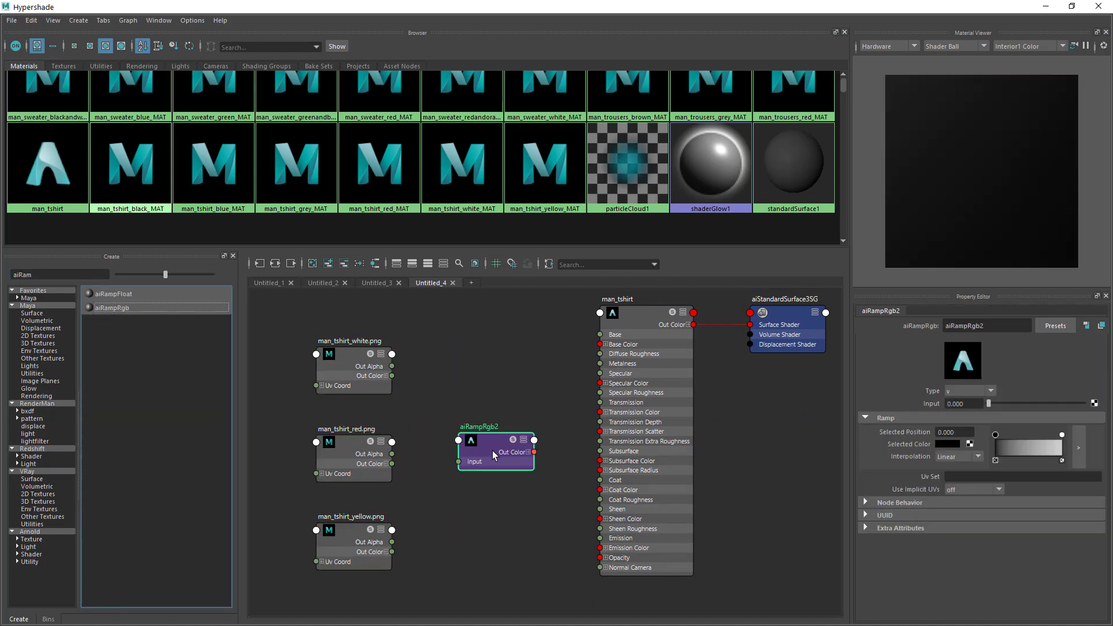
pyautogui.moveTo(495, 449); pyautogui.dragTo(466, 359)
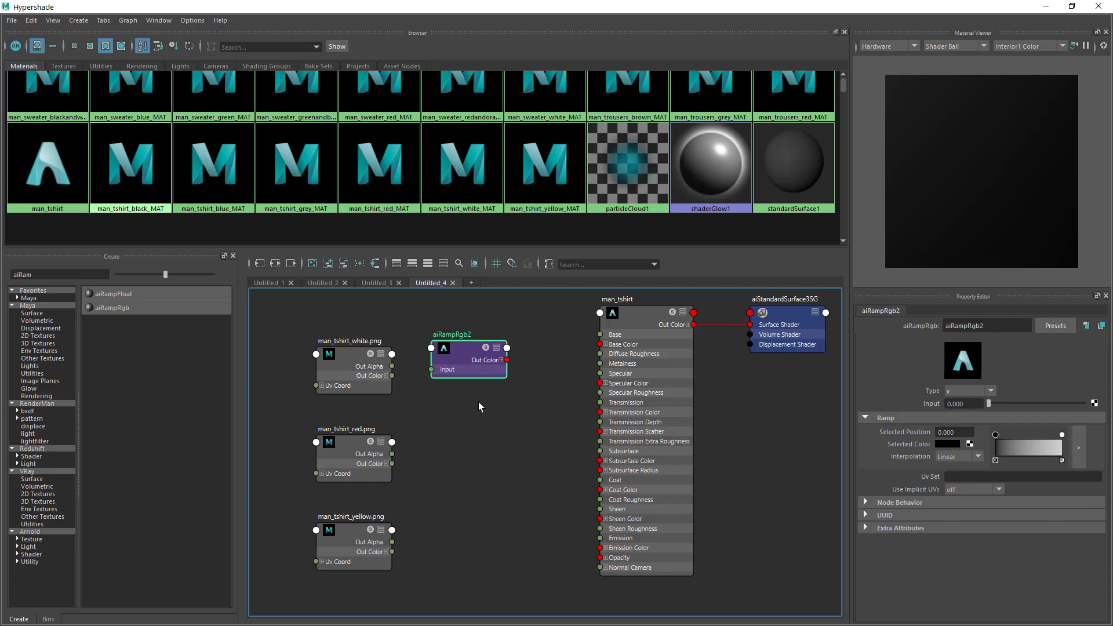
# Step: Add a middle key to the aiRampRgb ramp at position 0.5 and set its interpolation to None
pyautogui.click(1033, 444)
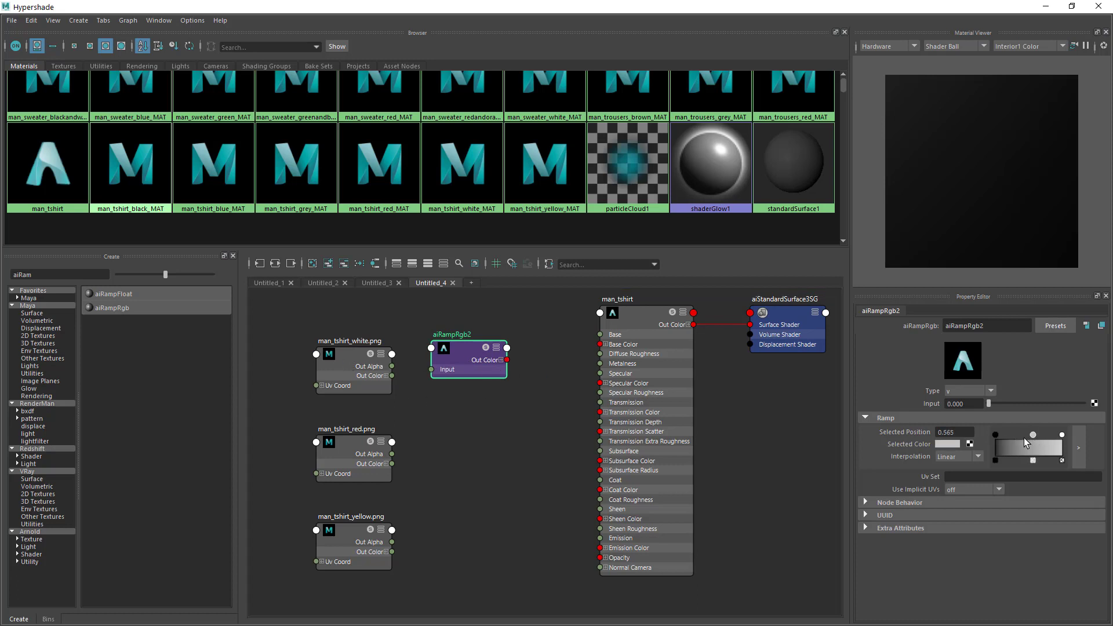
pyautogui.click(971, 432)
pyautogui.doubleClick(948, 433)
pyautogui.write('5')
pyautogui.press('Return')
pyautogui.click(958, 456)
pyautogui.click(956, 469)
# Step: Set the interpolation of the ramp's first and last keys to None
pyautogui.click(1063, 435)
pyautogui.click(958, 456)
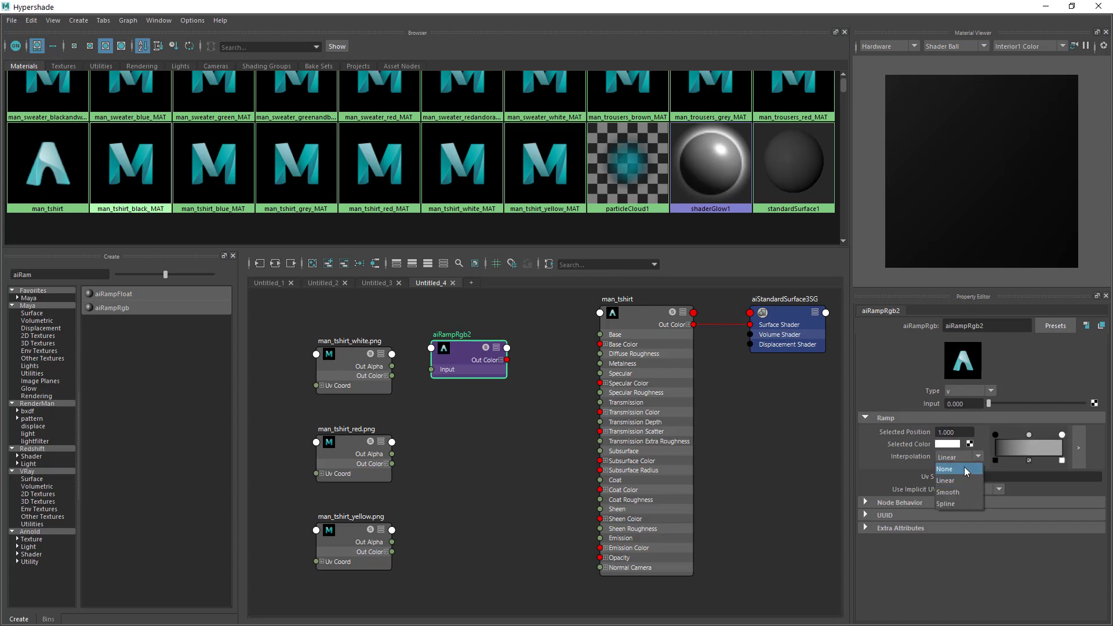
pyautogui.click(965, 467)
pyautogui.click(996, 435)
pyautogui.click(958, 456)
pyautogui.click(972, 468)
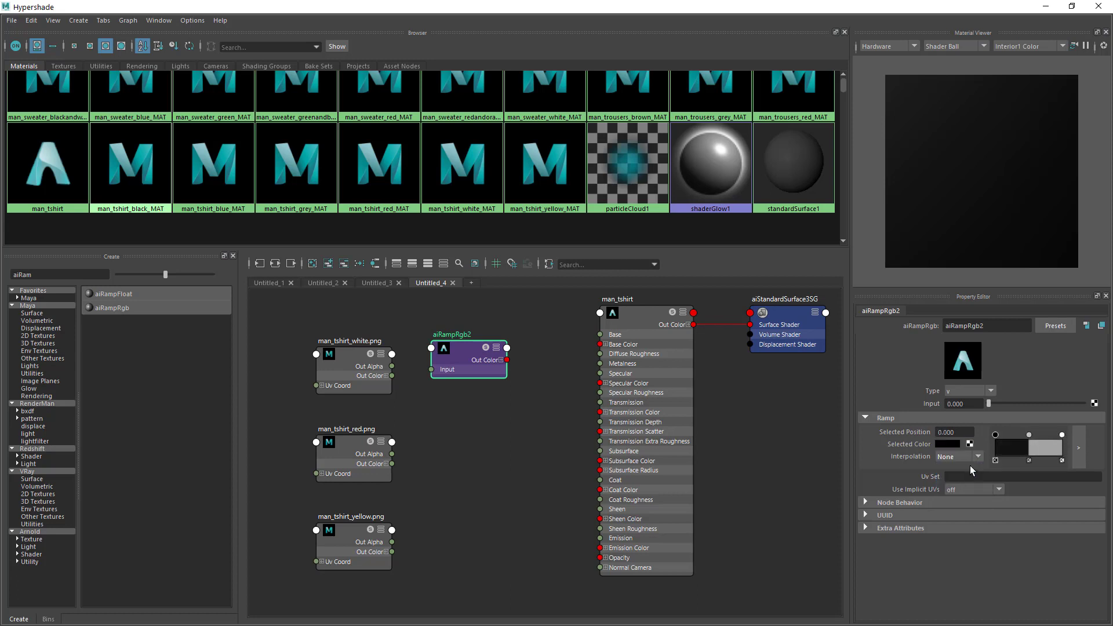
# Step: Set the aiRampRgb node's type to custom and move the node slightly away from the file nodes
pyautogui.click(1030, 434)
pyautogui.click(1062, 436)
pyautogui.click(968, 391)
pyautogui.click(968, 404)
pyautogui.moveTo(477, 355); pyautogui.dragTo(495, 356)
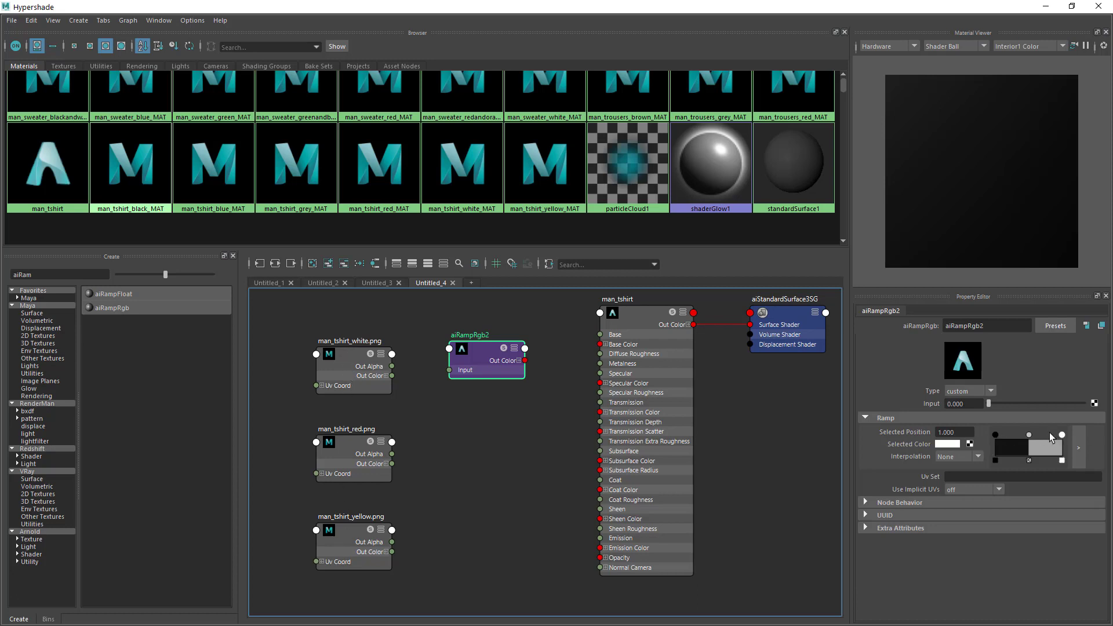
# Step: Map a placeholder file texture to the ramp's last key to expose the Ramp inputs on the expanded node, and delete the placeholder nodes
pyautogui.click(967, 443)
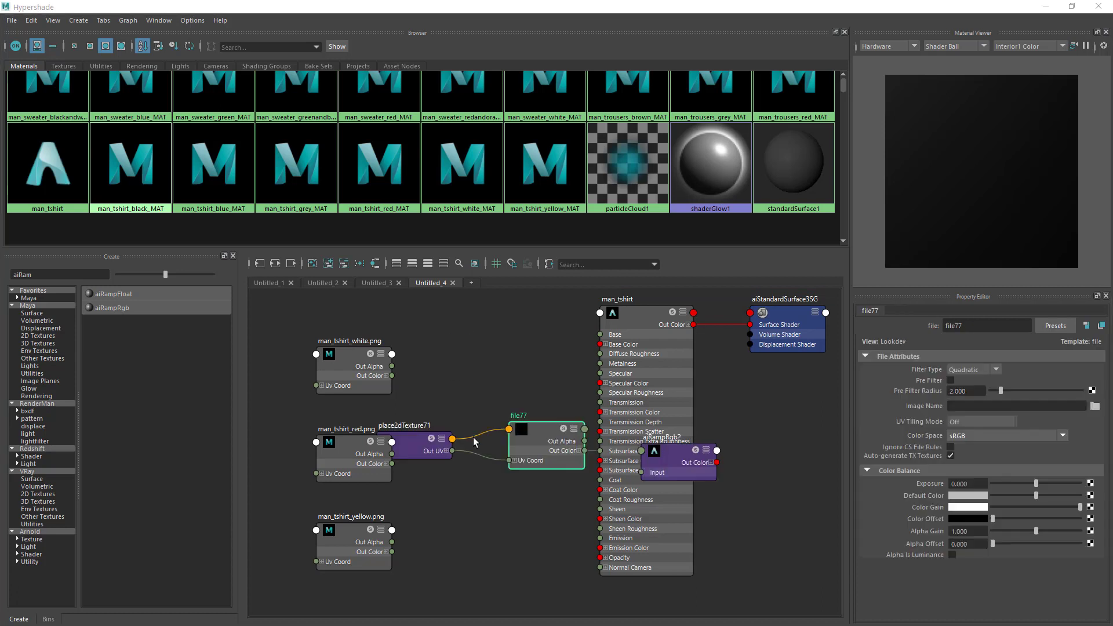
pyautogui.moveTo(537, 396); pyautogui.dragTo(493, 469)
pyautogui.click(709, 455)
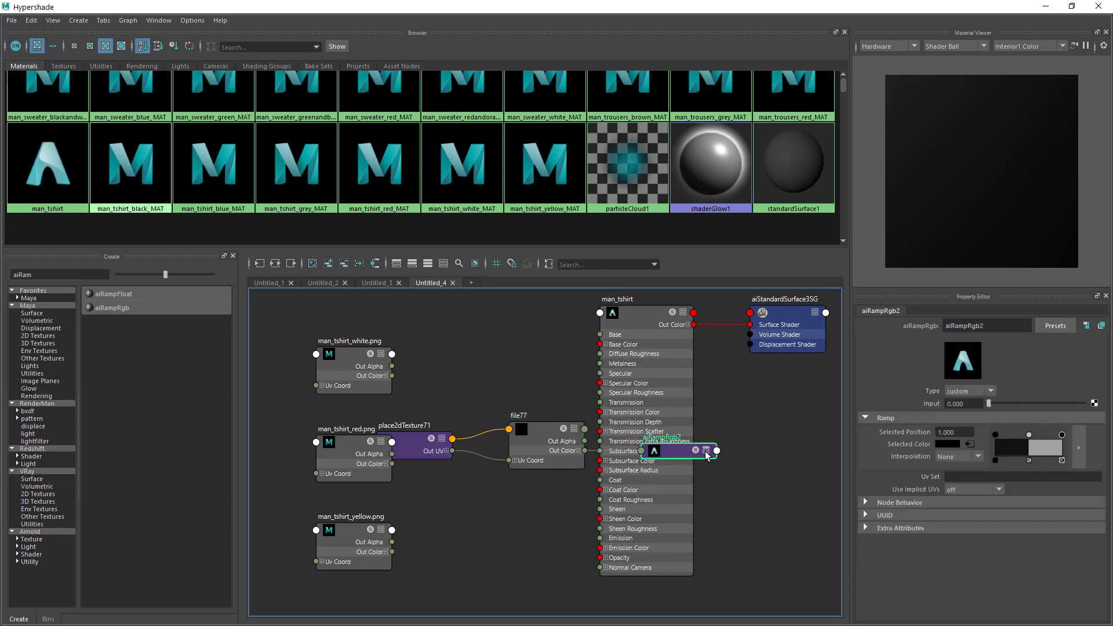
pyautogui.click(705, 451)
pyautogui.moveTo(676, 455); pyautogui.dragTo(518, 357)
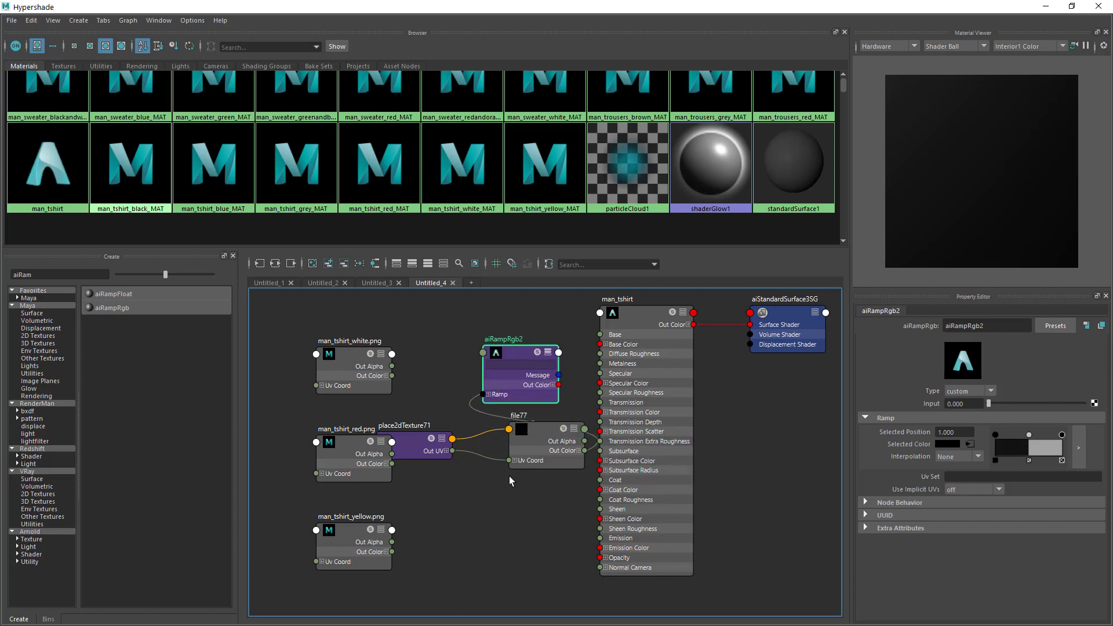
pyautogui.moveTo(444, 448); pyautogui.dragTo(445, 447)
pyautogui.press('Delete')
# Step: Expand the three Ramp entries and connect the Out Color of the white, red and yellow file nodes to Ramp Color 0, 1 and 2 respectively
pyautogui.click(488, 394)
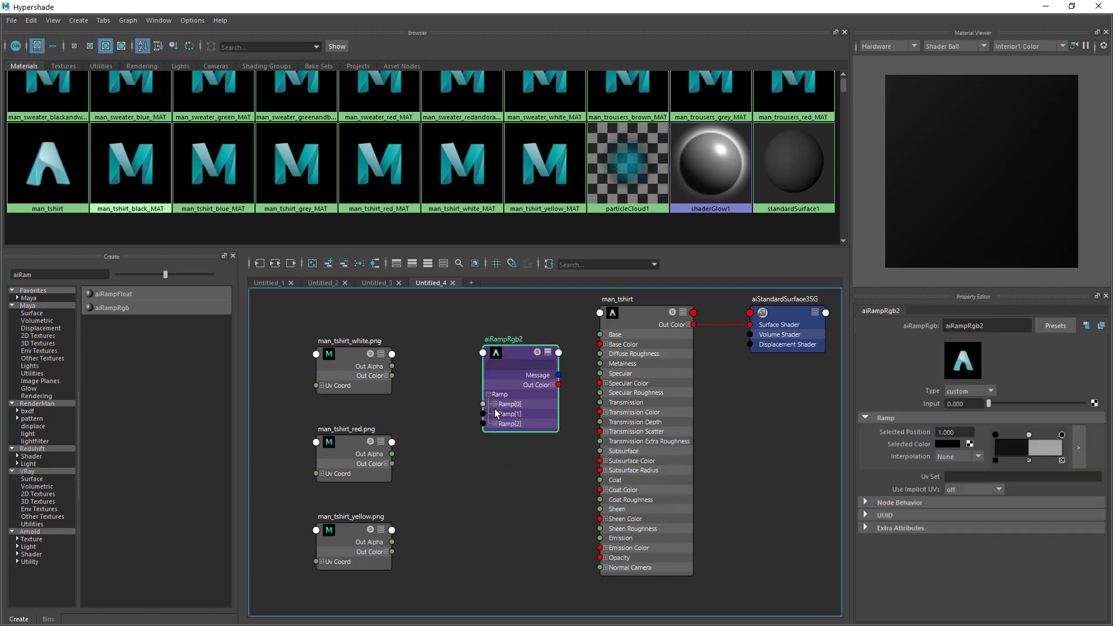
pyautogui.click(495, 404)
pyautogui.click(495, 443)
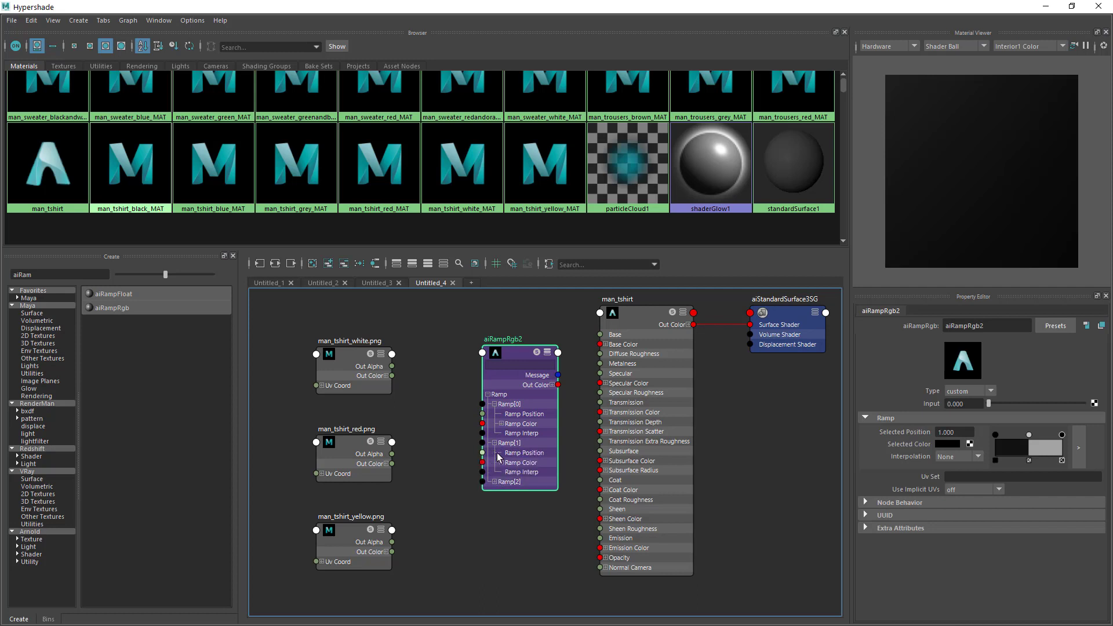
pyautogui.click(495, 481)
pyautogui.moveTo(393, 376); pyautogui.dragTo(483, 423)
pyautogui.moveTo(393, 464); pyautogui.dragTo(483, 463)
pyautogui.moveTo(392, 551); pyautogui.dragTo(483, 504)
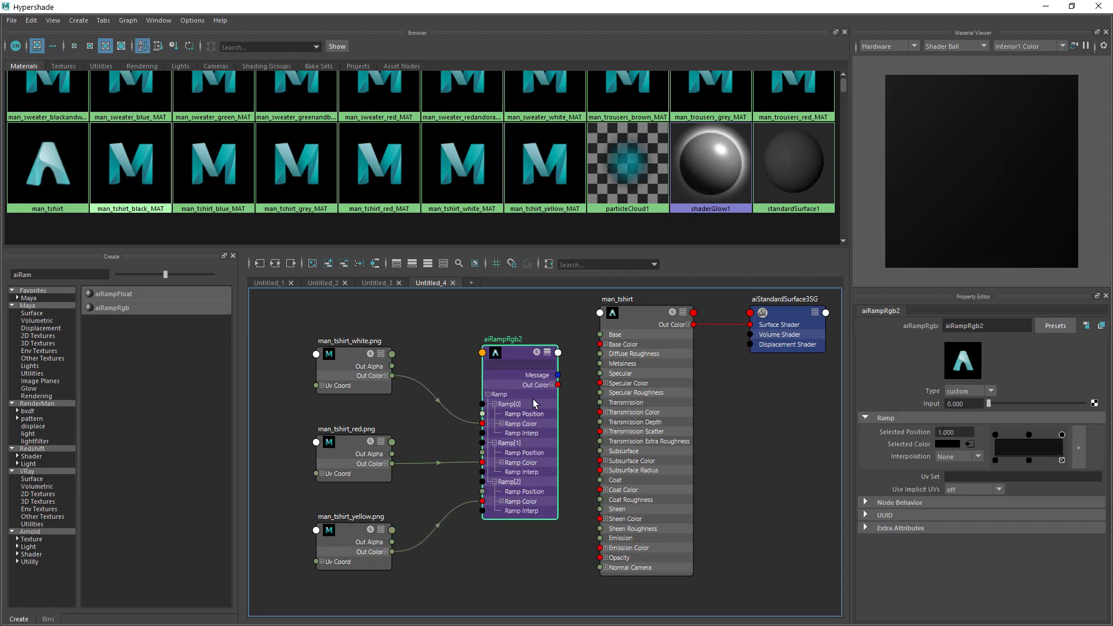
# Step: Connect the aiRampRgb node's Out Color to the Base Color of the man_tshirt shader
pyautogui.moveTo(523, 350); pyautogui.dragTo(490, 352)
pyautogui.moveTo(526, 387); pyautogui.dragTo(600, 345)
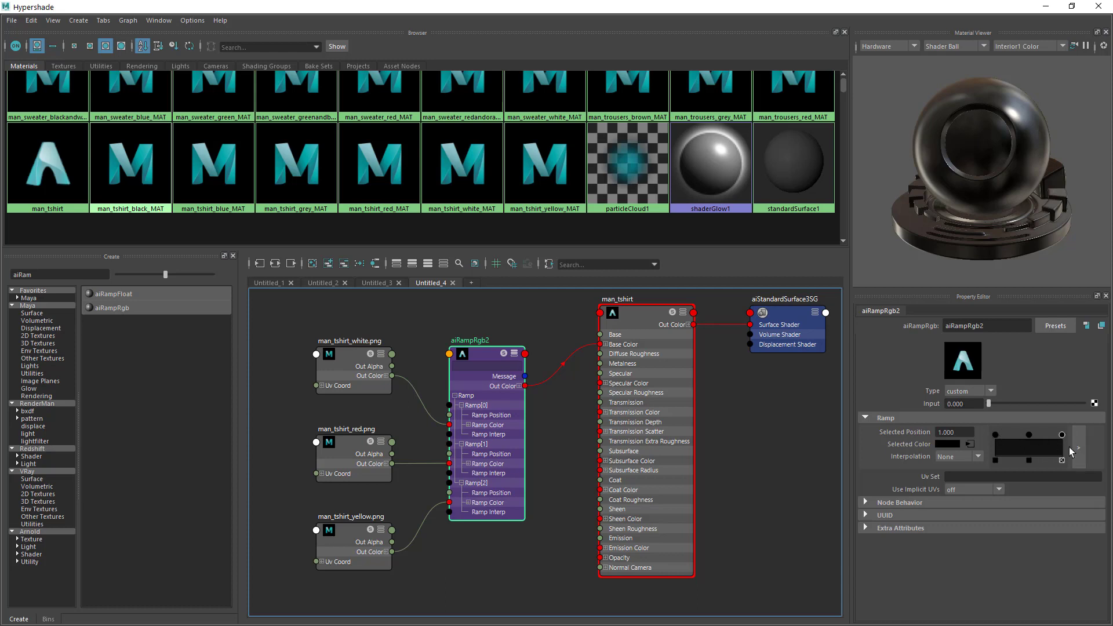
pyautogui.click(996, 436)
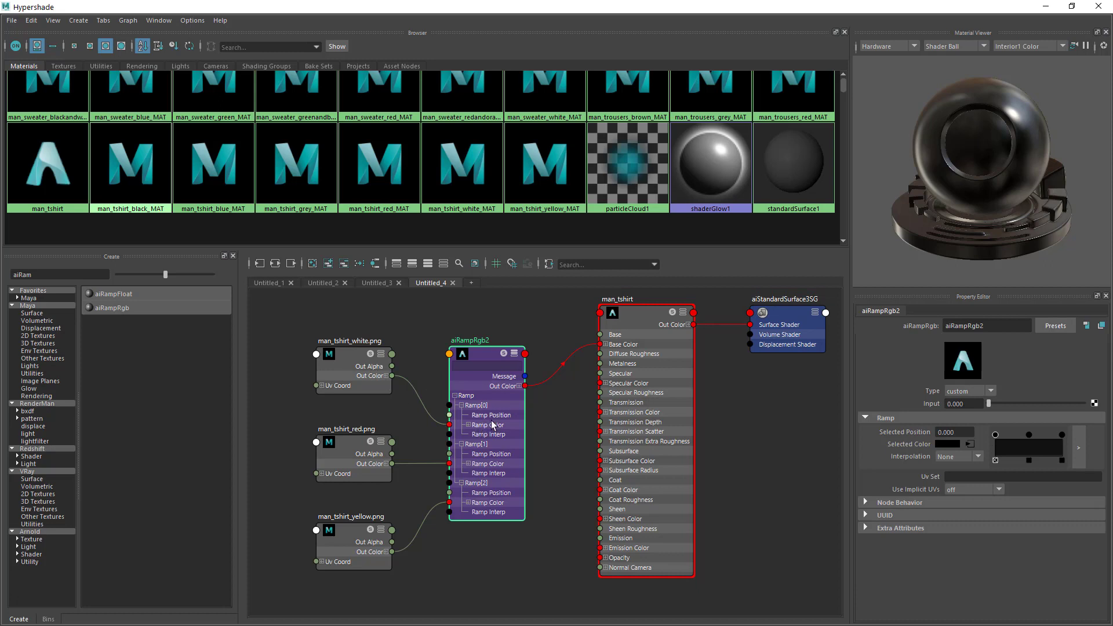
pyautogui.click(1029, 435)
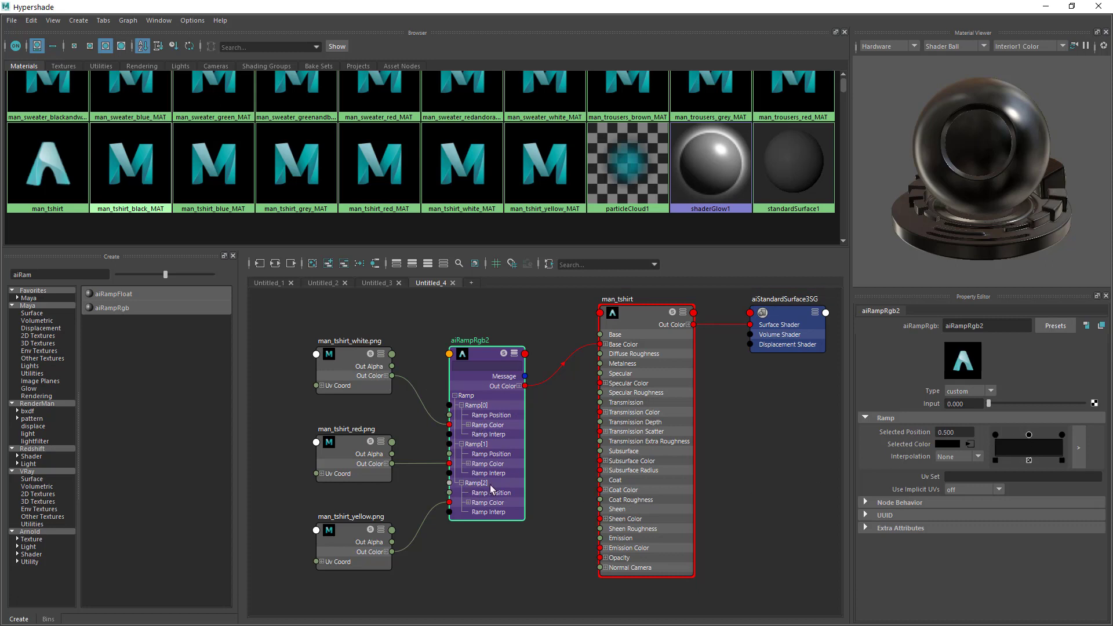
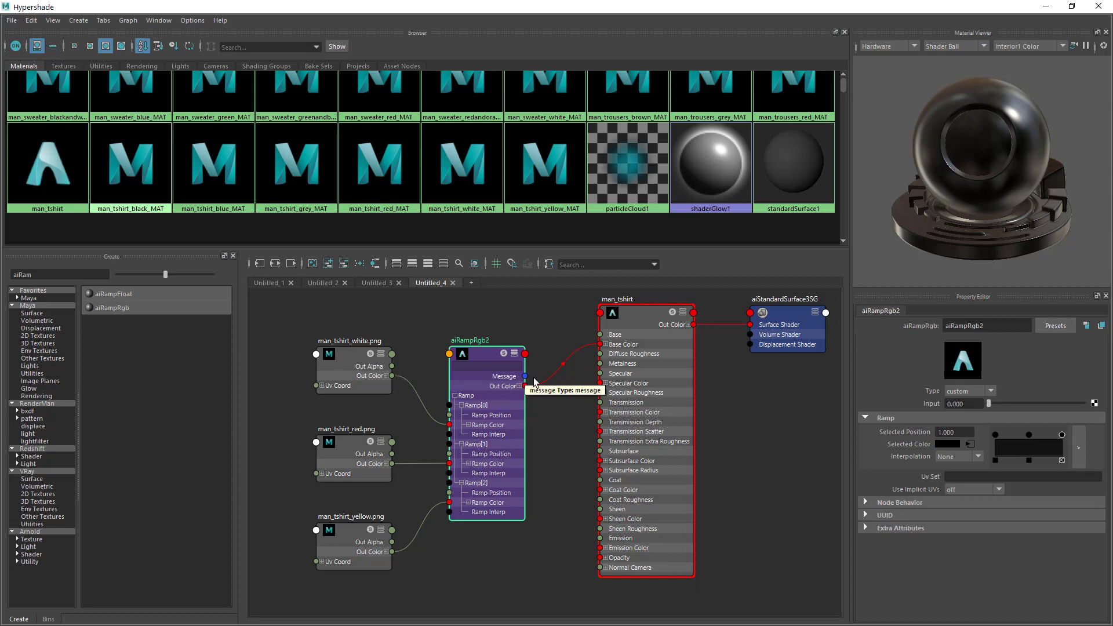
# Step: Create an aiUserDataInt node and place it above the man_tshirt_white.png file node
pyautogui.keyDown('alt'); pyautogui.moveTo(437, 424); pyautogui.dragTo(487, 435, button='middle'); pyautogui.keyUp('alt')
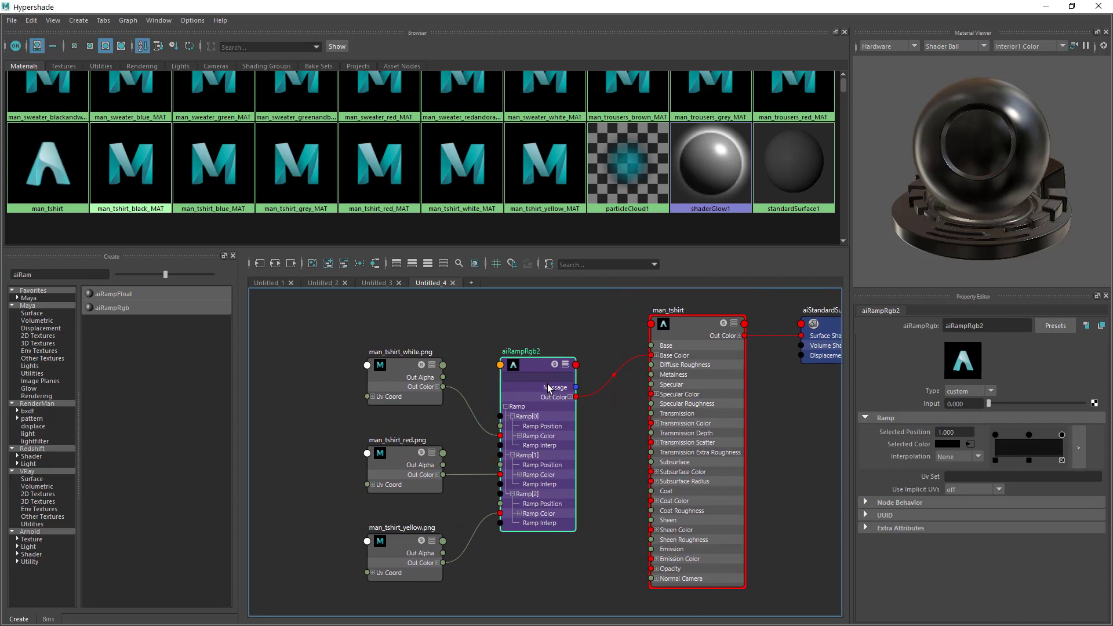
pyautogui.keyDown('alt'); pyautogui.moveTo(441, 304); pyautogui.dragTo(527, 354, button='middle'); pyautogui.keyUp('alt')
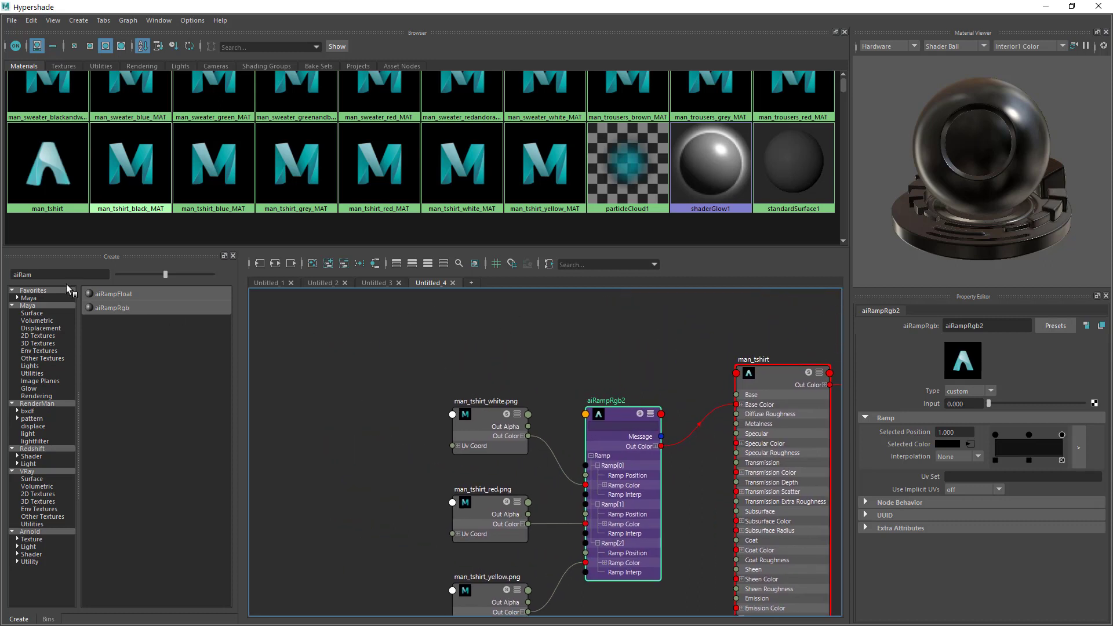
pyautogui.doubleClick(48, 275)
pyautogui.write('aiUser')
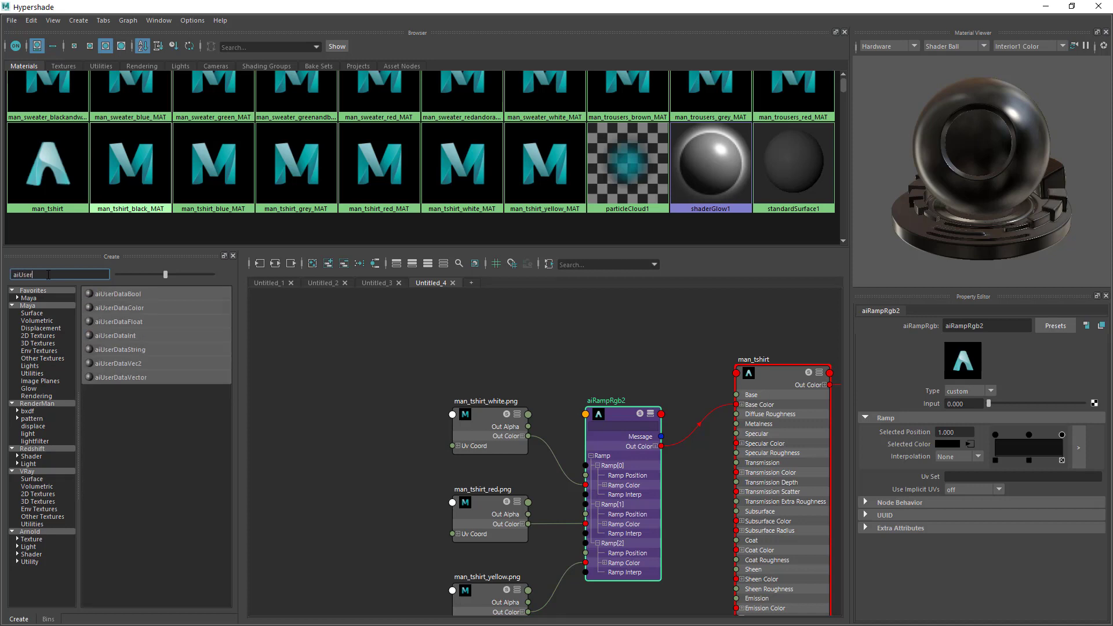
pyautogui.click(112, 336)
pyautogui.moveTo(340, 445); pyautogui.dragTo(383, 348)
# Step: Create a Multiply Divide node beside the aiUserDataInt node and expand its Input 1 components
pyautogui.doubleClick(57, 273)
pyautogui.write('multi')
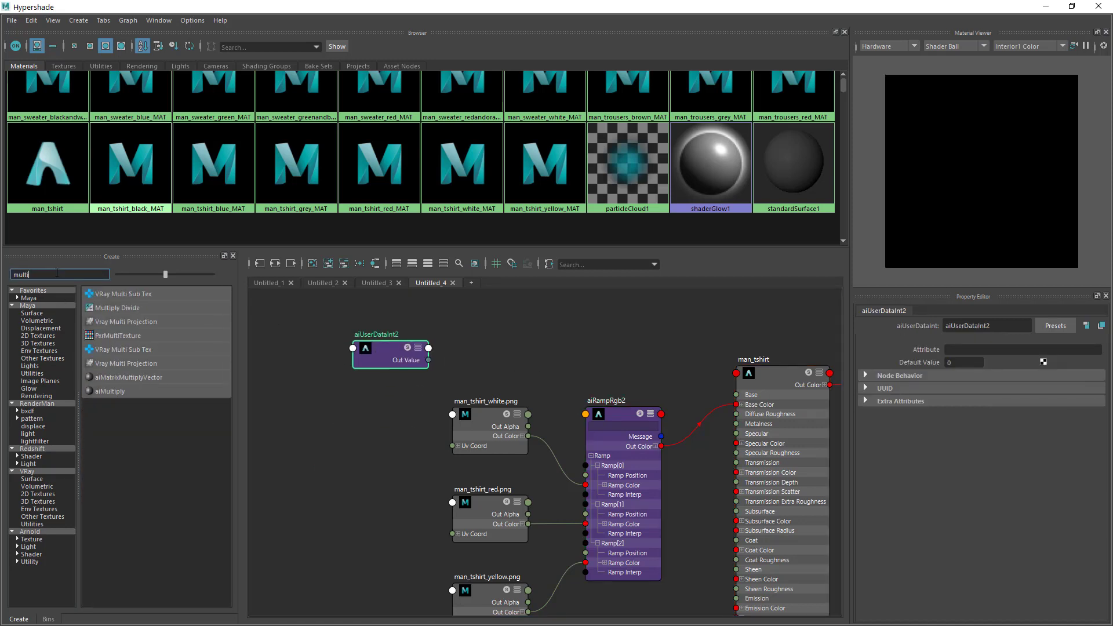
pyautogui.click(112, 309)
pyautogui.moveTo(341, 483); pyautogui.dragTo(505, 314)
pyautogui.click(479, 341)
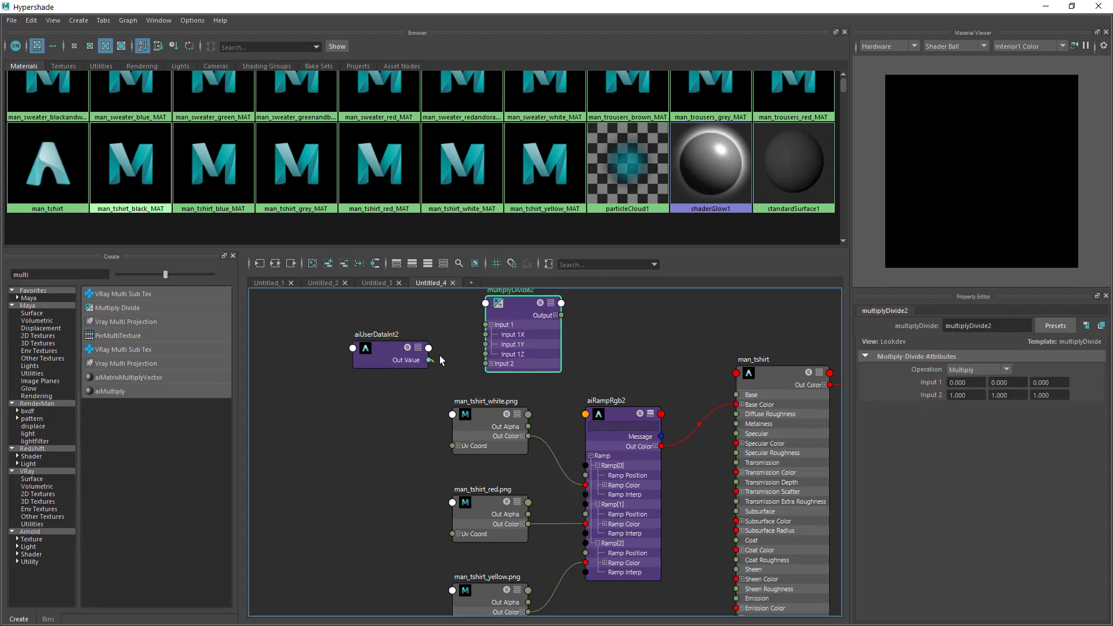
# Step: Connect the aiUserDataInt Out Value to Input 1X of the Multiply Divide node and its Output X to the ramp's Input
pyautogui.moveTo(428, 361); pyautogui.dragTo(585, 475)
pyautogui.click(526, 313)
pyautogui.click(651, 413)
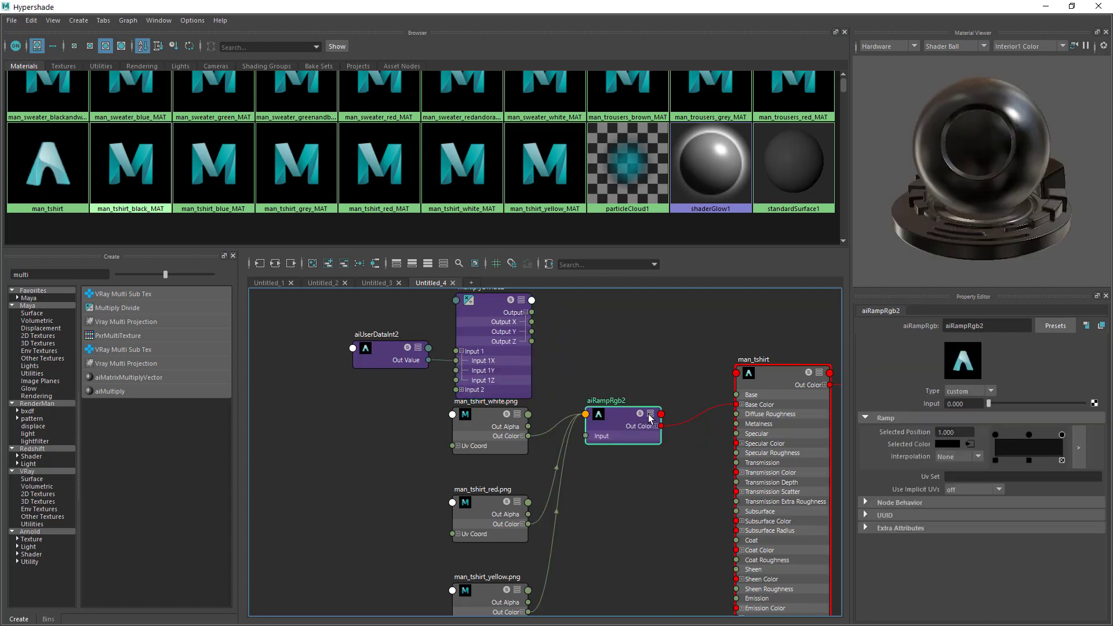
pyautogui.moveTo(532, 322); pyautogui.dragTo(586, 435)
# Step: Set the Multiply Divide node's Input 2X to 2 and its operation to Divide
pyautogui.click(490, 321)
pyautogui.moveTo(490, 320); pyautogui.dragTo(498, 311)
pyautogui.doubleClick(958, 396)
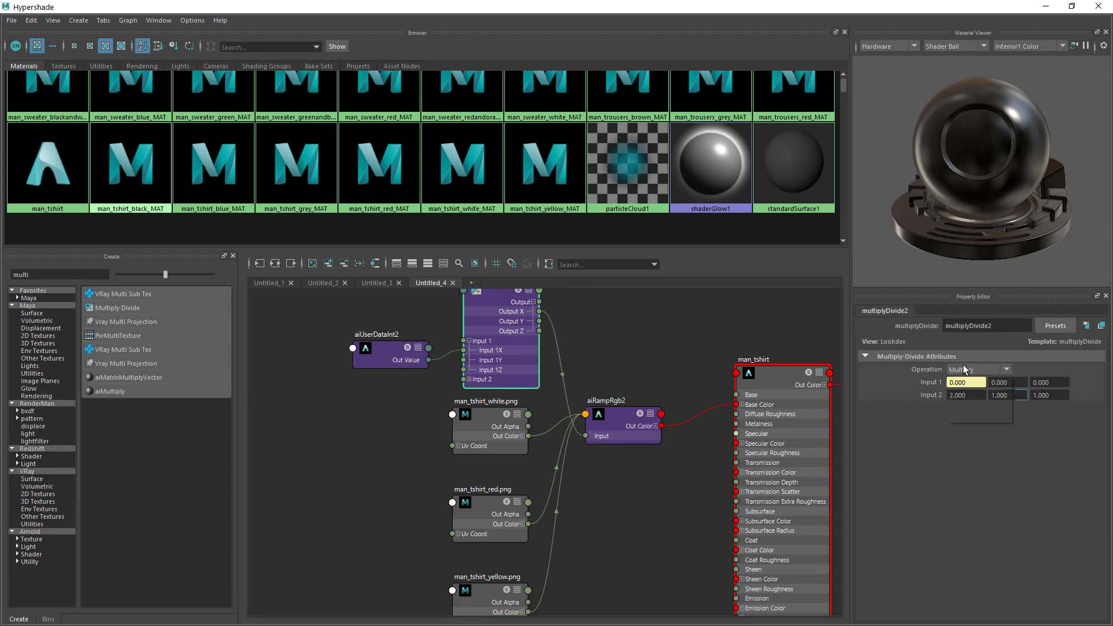
pyautogui.click(966, 370)
pyautogui.click(965, 405)
# Step: Tidy the graph by lining up the aiUserDataInt node with the Multiply Divide node
pyautogui.keyDown('alt'); pyautogui.moveTo(683, 365); pyautogui.dragTo(728, 427, button='middle'); pyautogui.keyUp('alt')
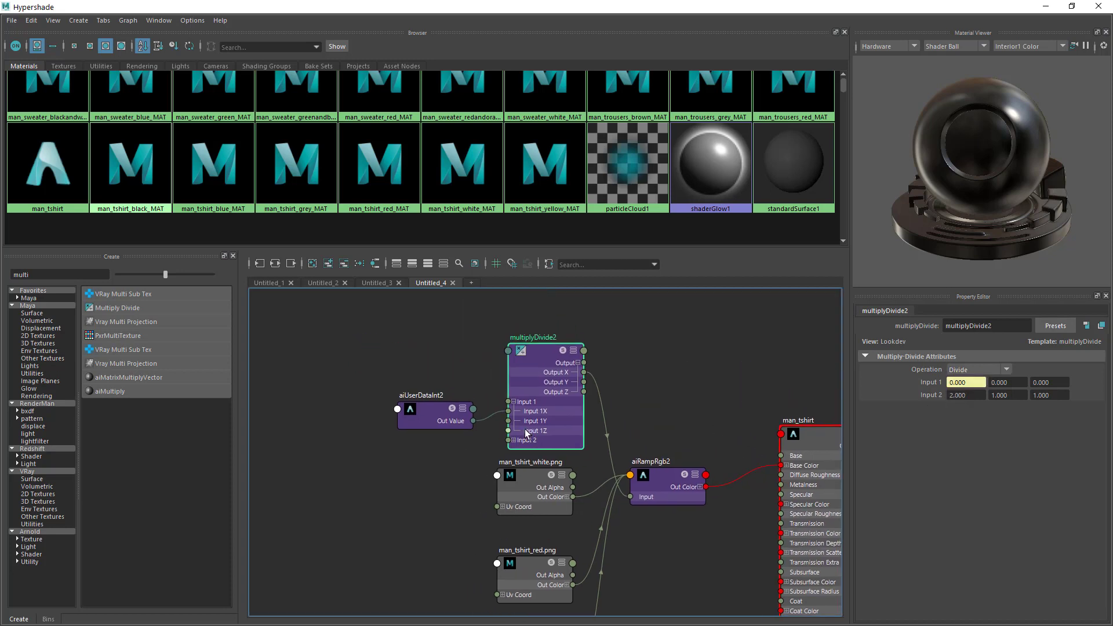
pyautogui.click(443, 409)
pyautogui.moveTo(443, 407); pyautogui.dragTo(444, 406)
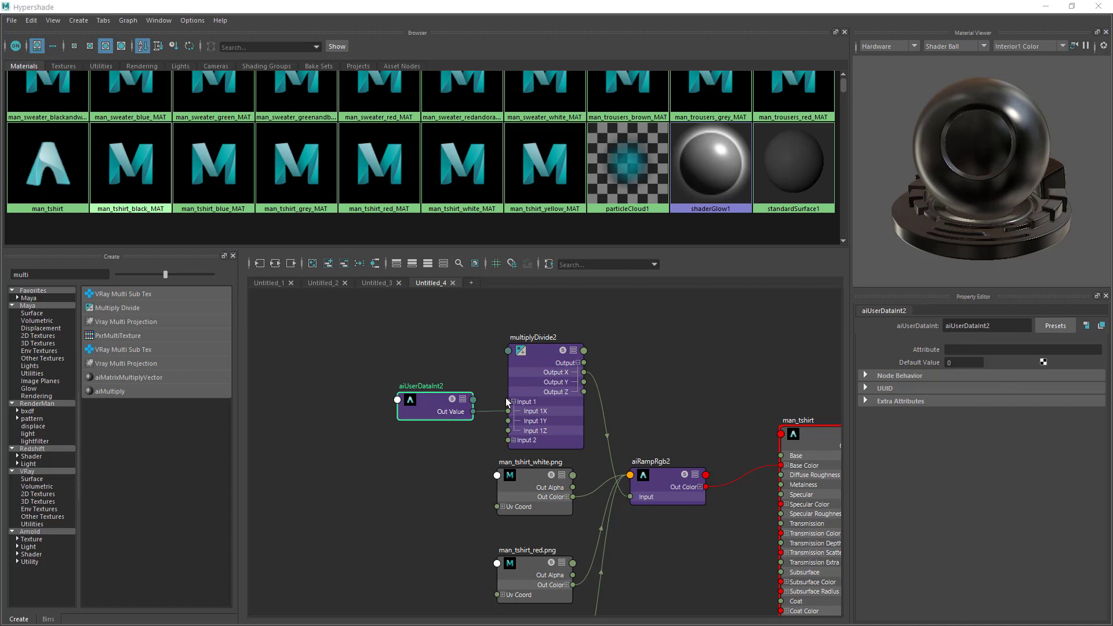
pyautogui.moveTo(538, 356); pyautogui.dragTo(524, 355)
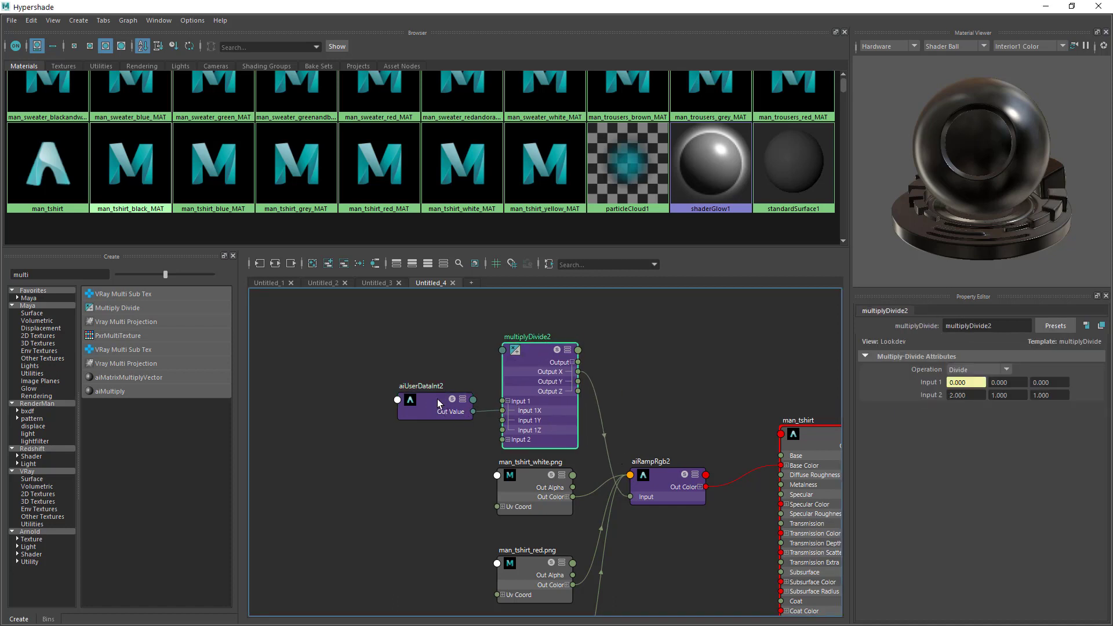
pyautogui.keyDown('alt'); pyautogui.moveTo(653, 484); pyautogui.dragTo(662, 339, button='middle'); pyautogui.keyUp('alt')
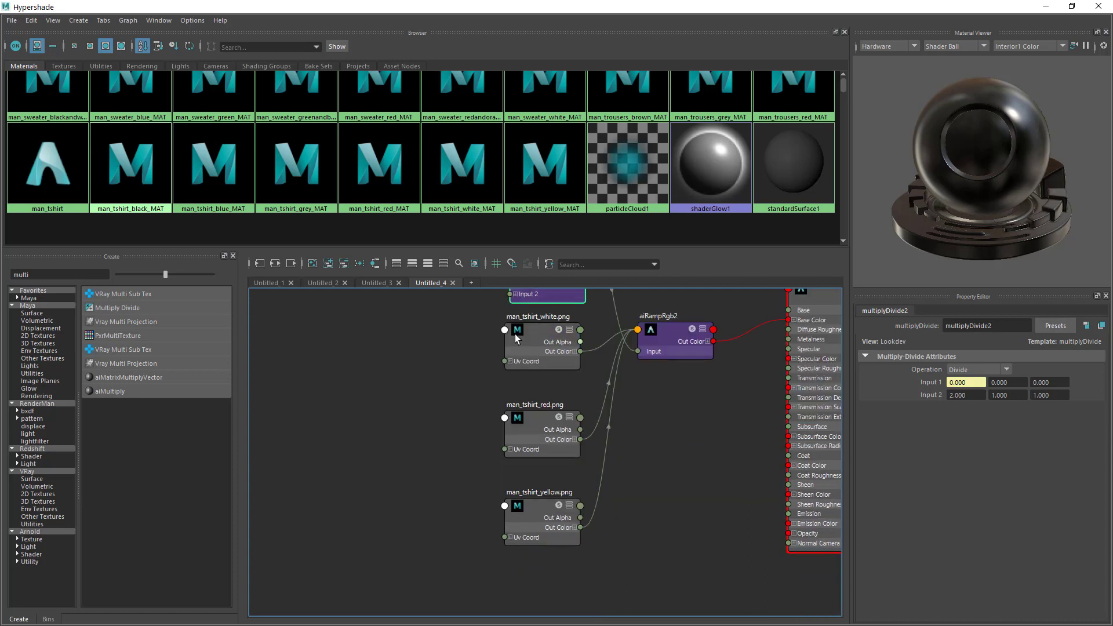
pyautogui.keyDown('alt'); pyautogui.moveTo(644, 406); pyautogui.dragTo(665, 512, button='middle'); pyautogui.keyUp('alt')
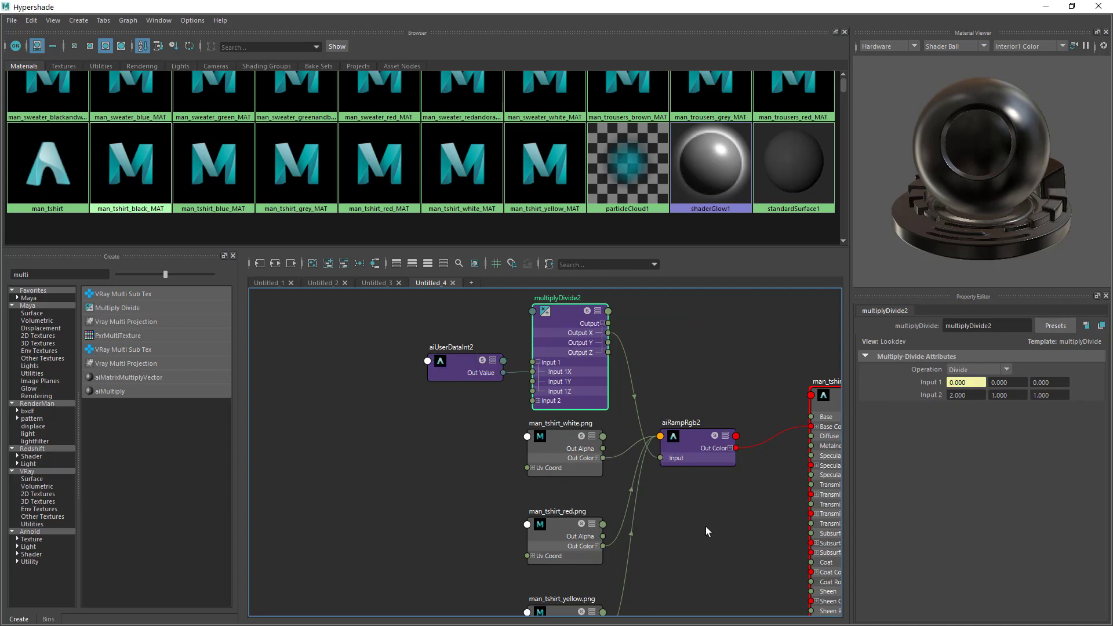
pyautogui.keyDown('alt'); pyautogui.moveTo(696, 503); pyautogui.dragTo(725, 530, button='middle'); pyautogui.keyUp('alt')
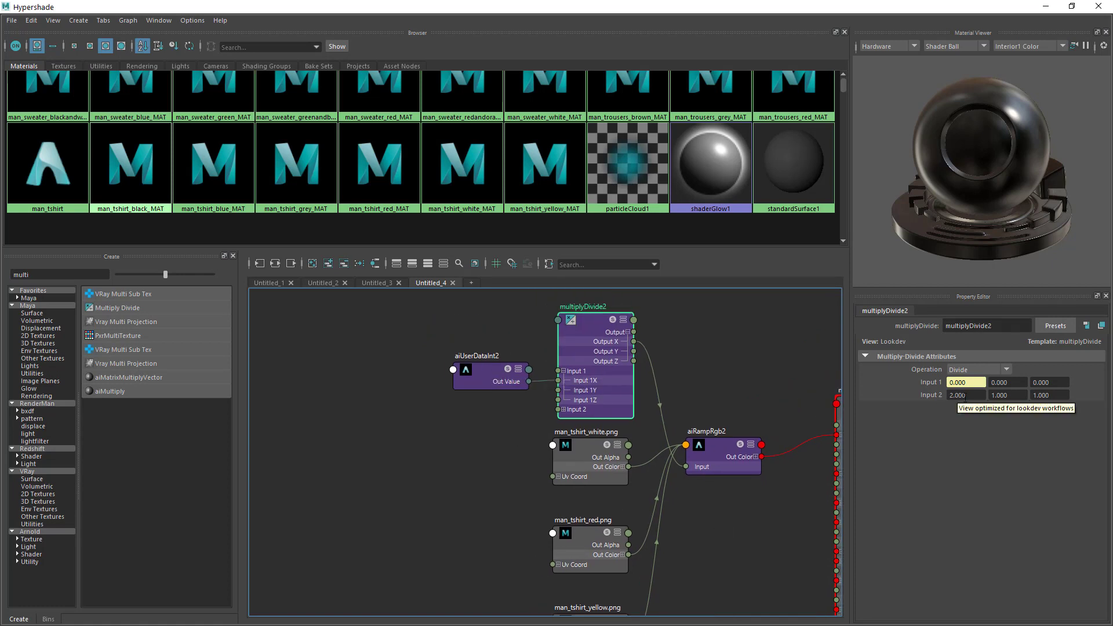
pyautogui.keyDown('alt'); pyautogui.moveTo(702, 483); pyautogui.dragTo(700, 404, button='middle'); pyautogui.keyUp('alt')
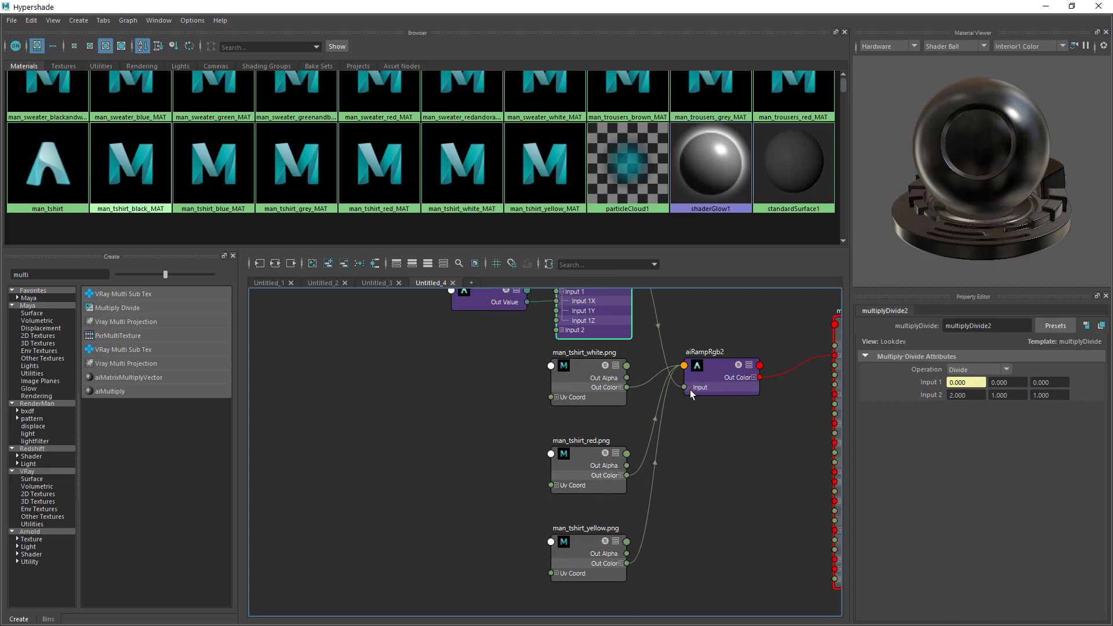
pyautogui.keyDown('alt'); pyautogui.moveTo(734, 430); pyautogui.dragTo(736, 490, button='middle'); pyautogui.keyUp('alt')
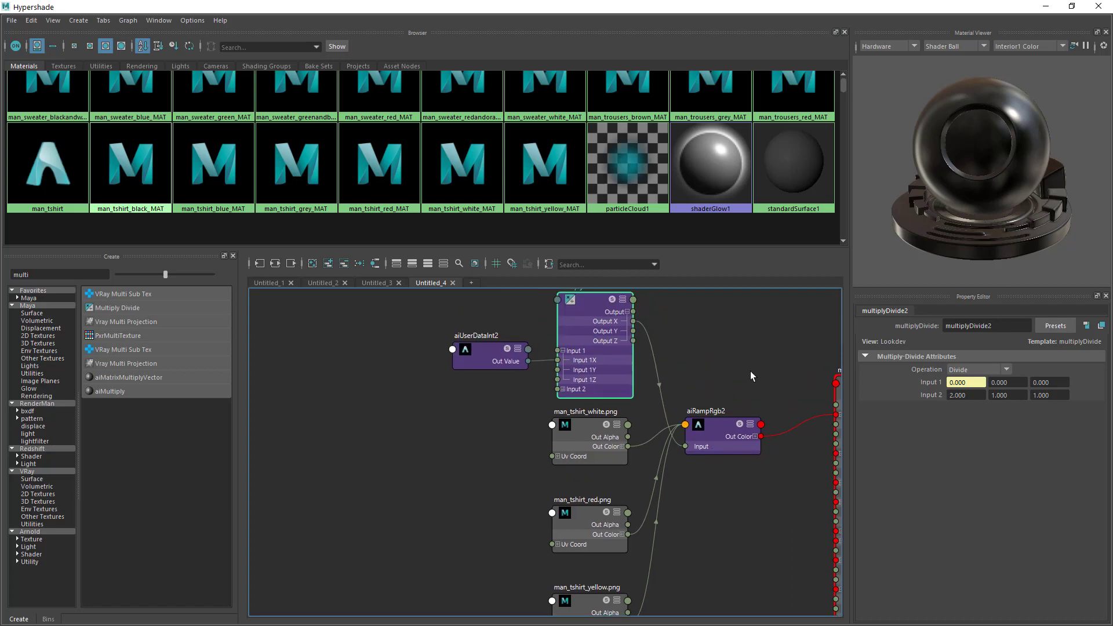
# Step: Set the aiUserDataInt node's Attribute to atoms_textureSwitch
pyautogui.keyDown('alt'); pyautogui.moveTo(745, 372); pyautogui.dragTo(701, 373, button='middle'); pyautogui.keyUp('alt')
pyautogui.click(442, 358)
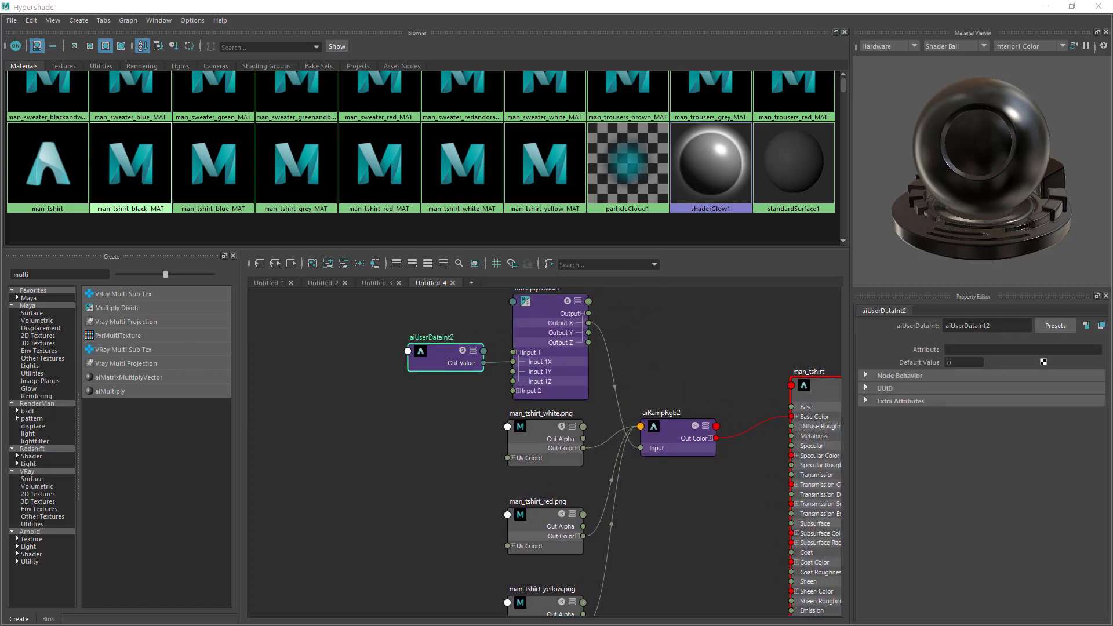
pyautogui.click(991, 352)
pyautogui.write('atoms_textureSwitch')
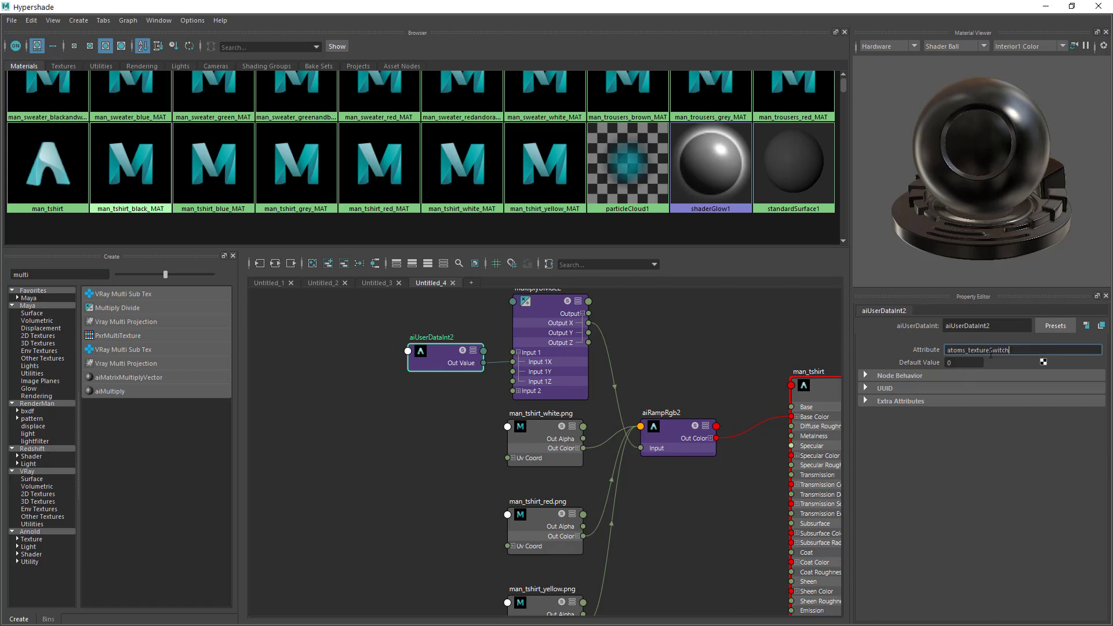
pyautogui.press('Return')
pyautogui.click(991, 351)
pyautogui.moveTo(1019, 350); pyautogui.dragTo(968, 350)
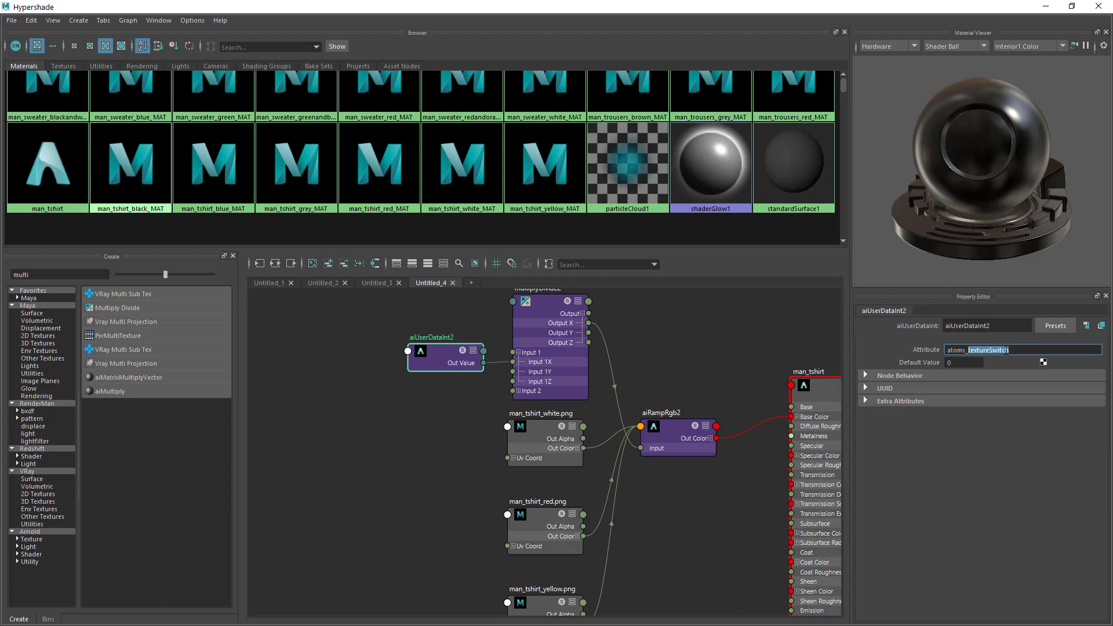
pyautogui.click(1014, 350)
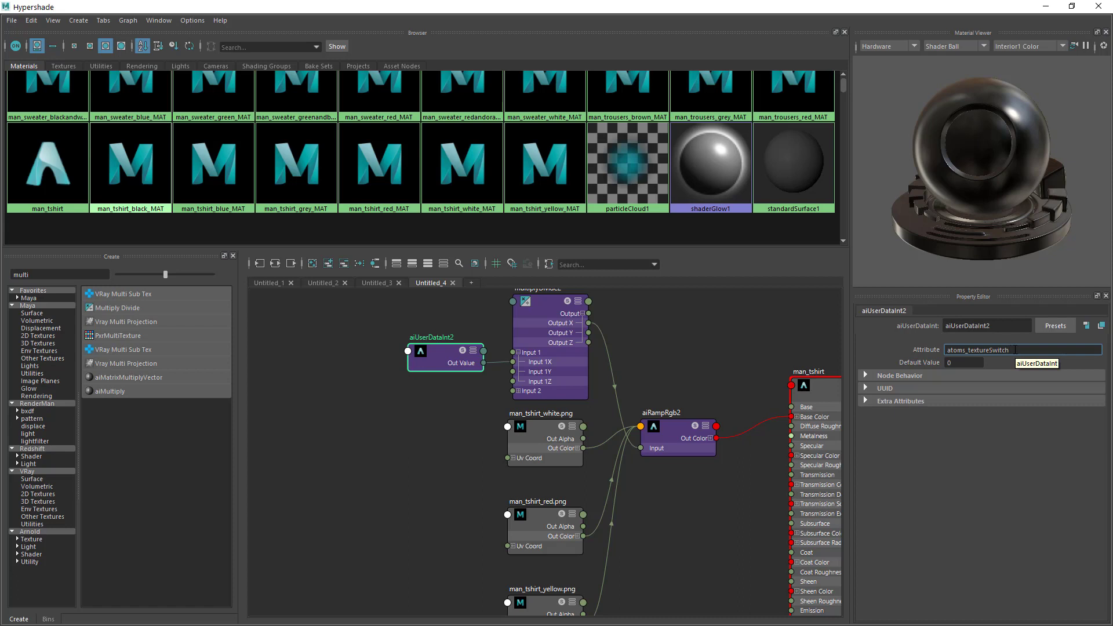
pyautogui.moveTo(1016, 351); pyautogui.dragTo(967, 350)
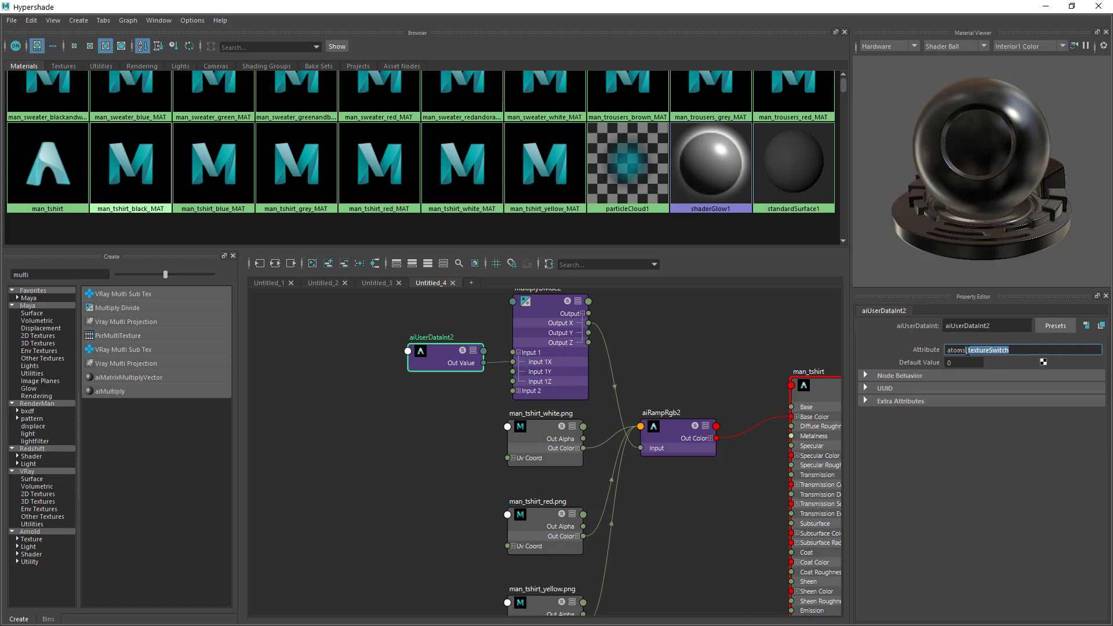
pyautogui.click(1024, 351)
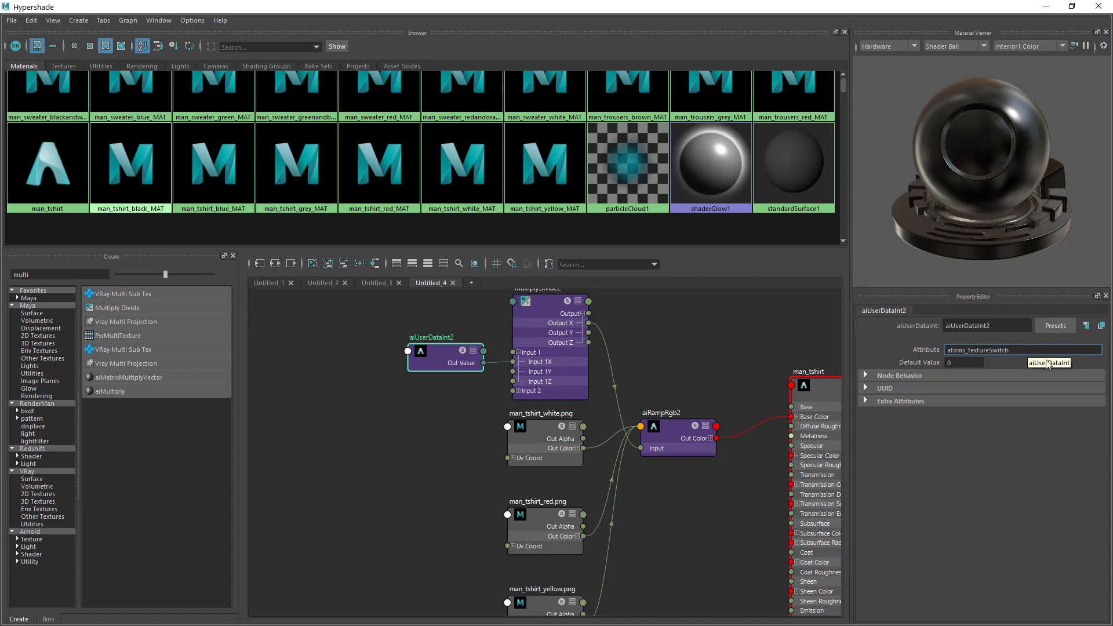
# Step: Render the current frame in Arnold and arrange the Render View and the node editor window so both are accessible
pyautogui.keyDown('alt'); pyautogui.moveTo(717, 334); pyautogui.dragTo(705, 329, button='middle'); pyautogui.keyUp('alt')
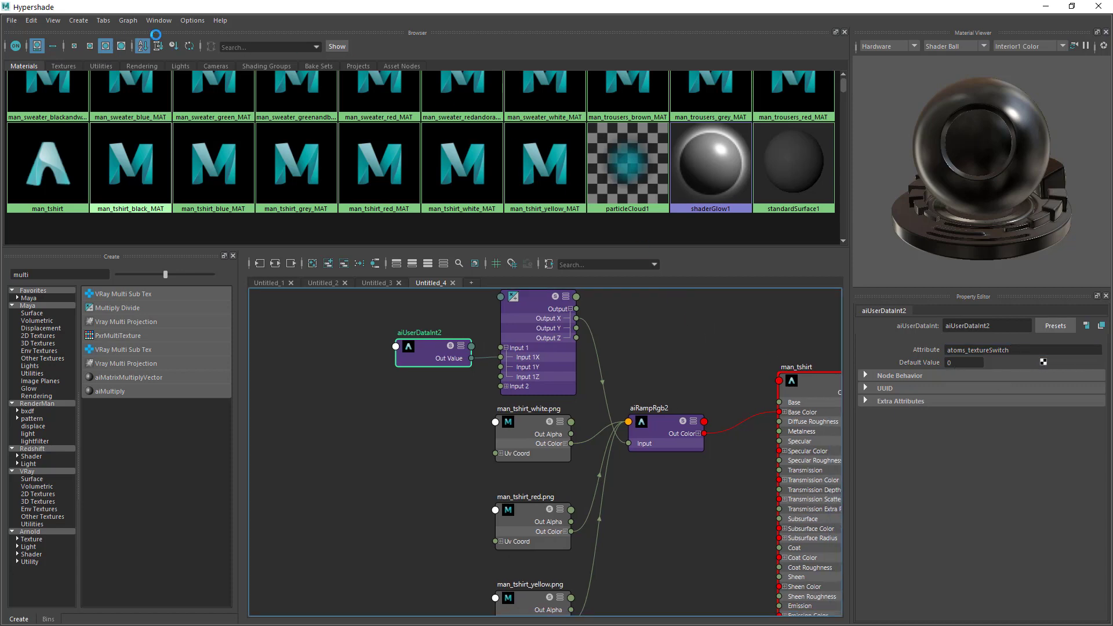
pyautogui.doubleClick(191, 7)
pyautogui.moveTo(240, 7); pyautogui.dragTo(312, 126)
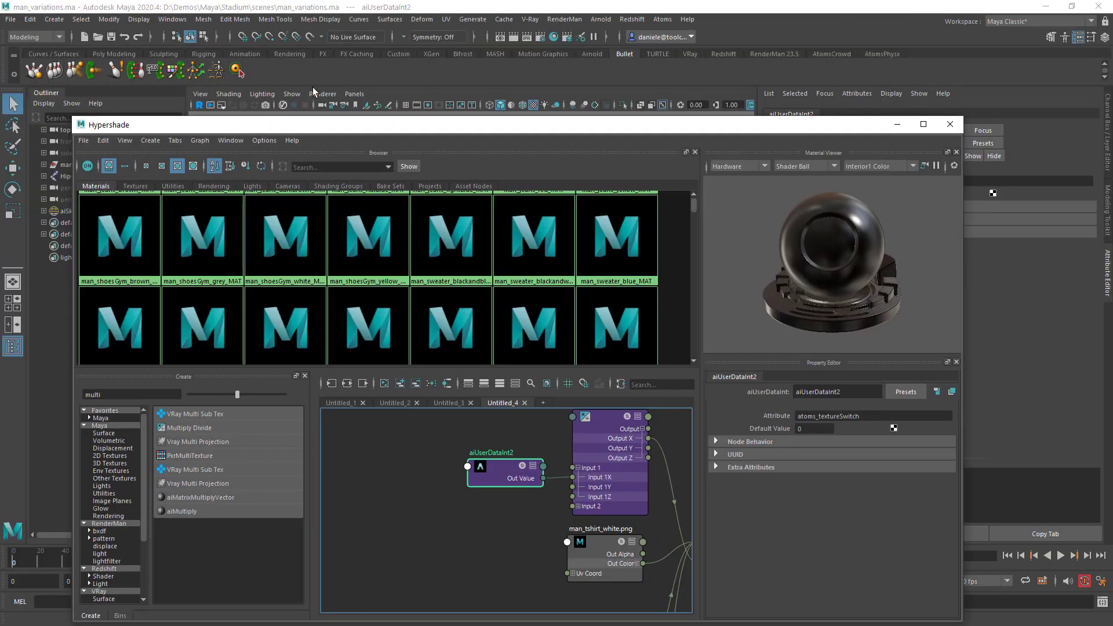
pyautogui.click(514, 36)
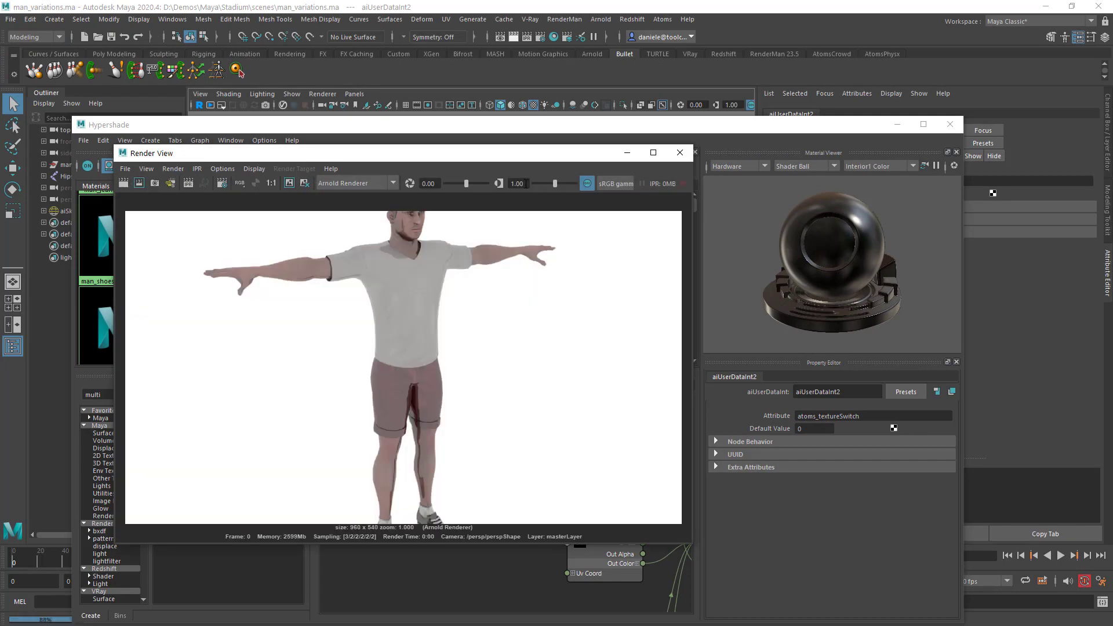
pyautogui.moveTo(371, 153); pyautogui.dragTo(310, 71)
pyautogui.moveTo(754, 124); pyautogui.dragTo(837, 110)
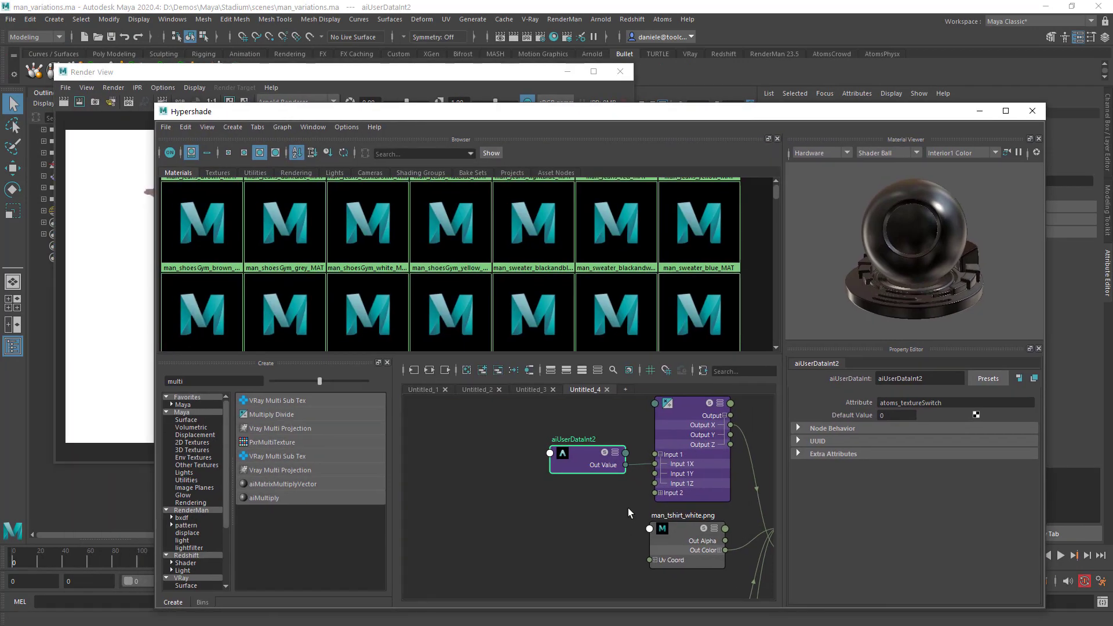
# Step: Set the aiUserDataInt node's Default Value to 1 and re-render the frame
pyautogui.scroll(-3, 629, 513)
pyautogui.keyDown('alt'); pyautogui.moveTo(630, 513); pyautogui.dragTo(568, 464, button='middle'); pyautogui.keyUp('alt')
pyautogui.click(897, 415)
pyautogui.write('1')
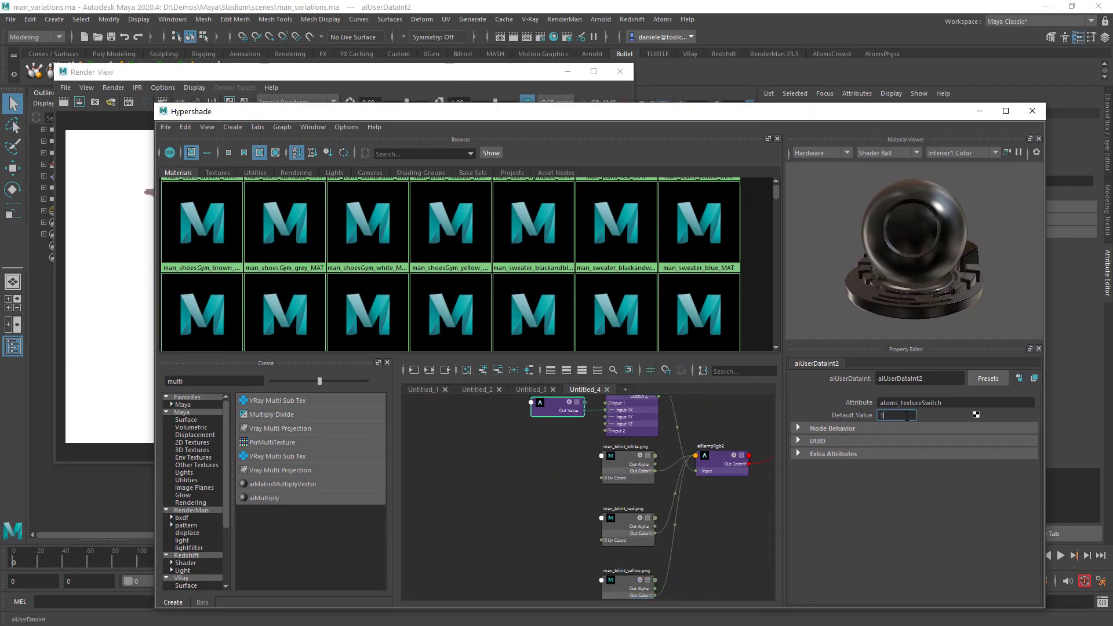
pyautogui.press('Return')
pyautogui.click(64, 101)
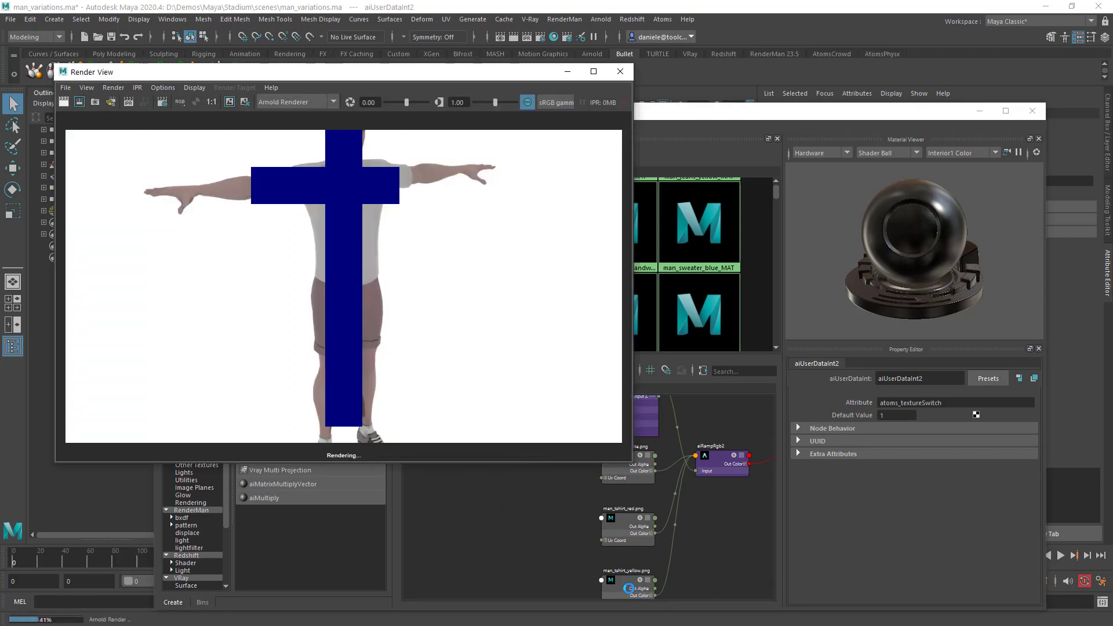
pyautogui.click(531, 510)
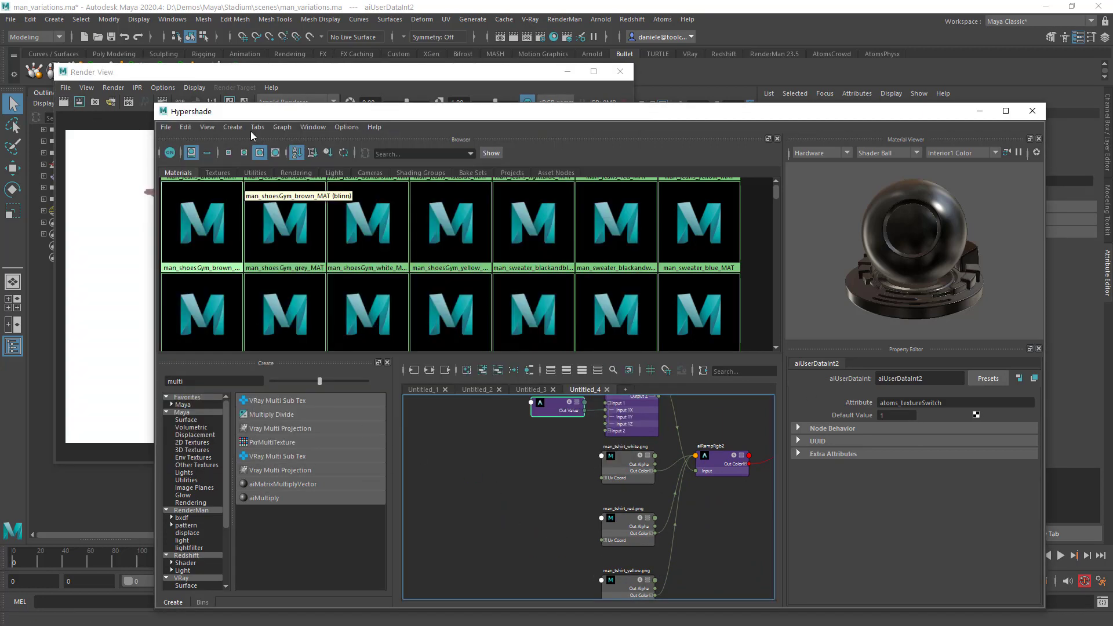
pyautogui.click(64, 101)
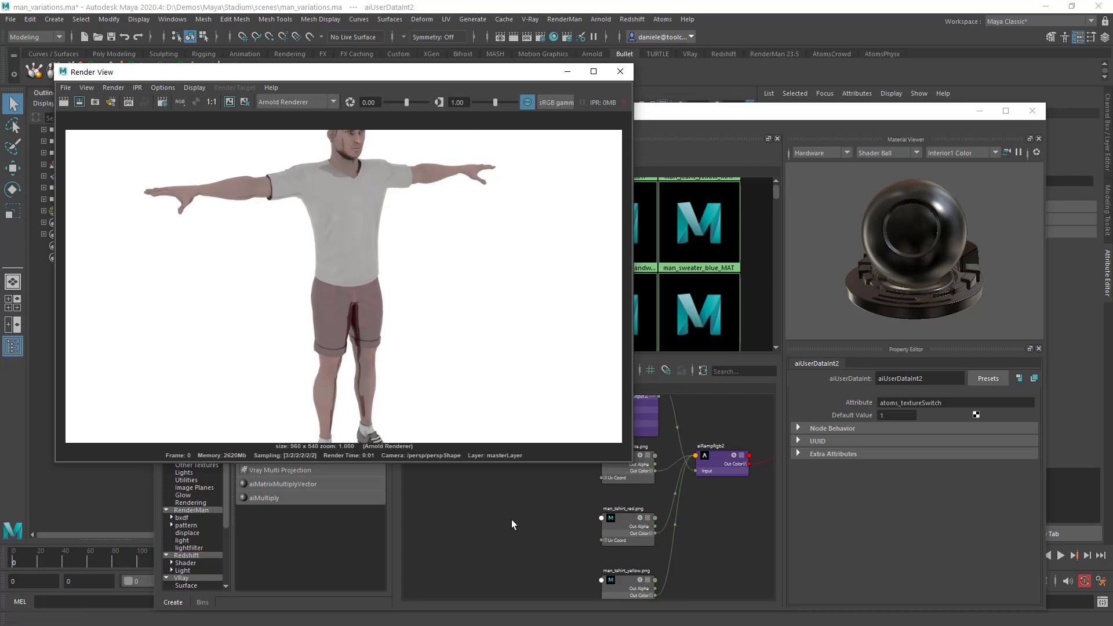
# Step: Examine the aiRampRgb node's first and last ramp entries and the Multiply Divide node's settings
pyautogui.click(733, 534)
pyautogui.click(712, 499)
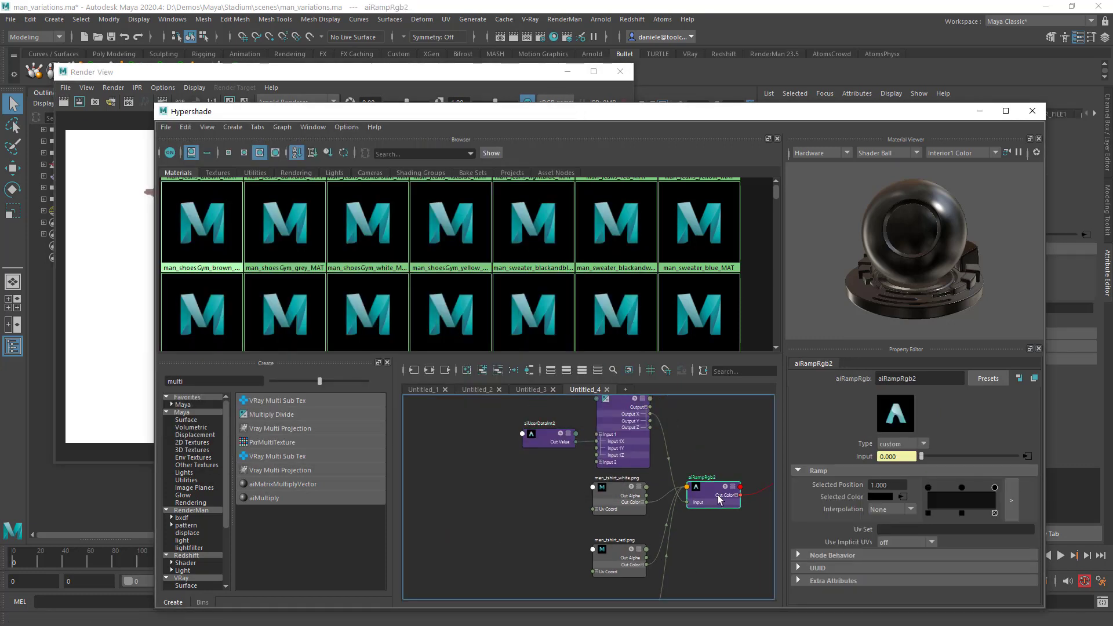
pyautogui.click(928, 487)
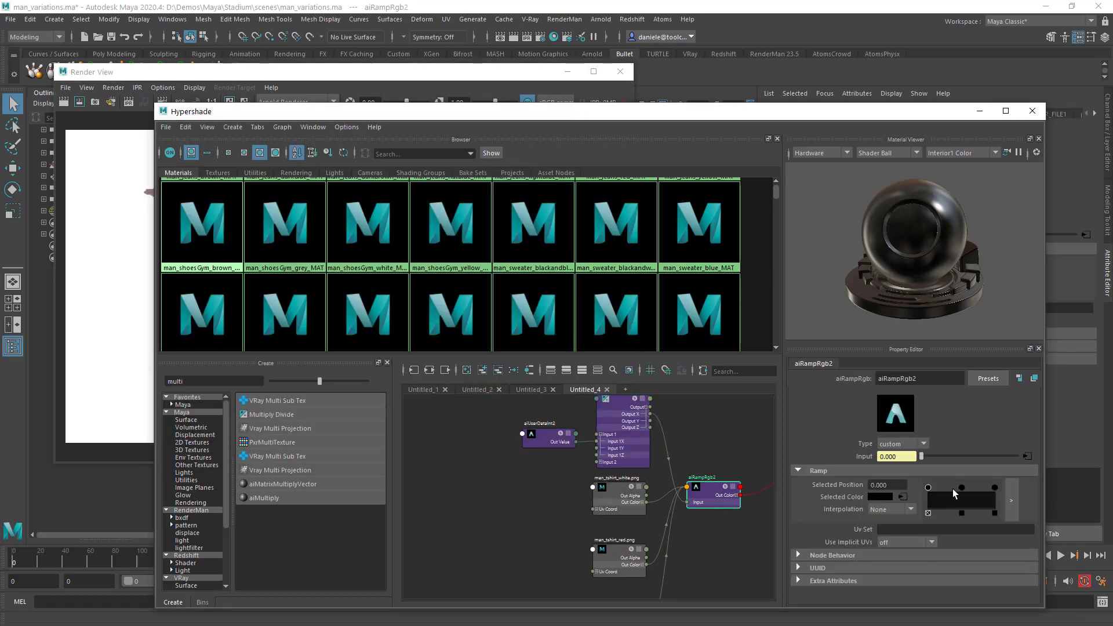
pyautogui.click(995, 488)
pyautogui.click(549, 440)
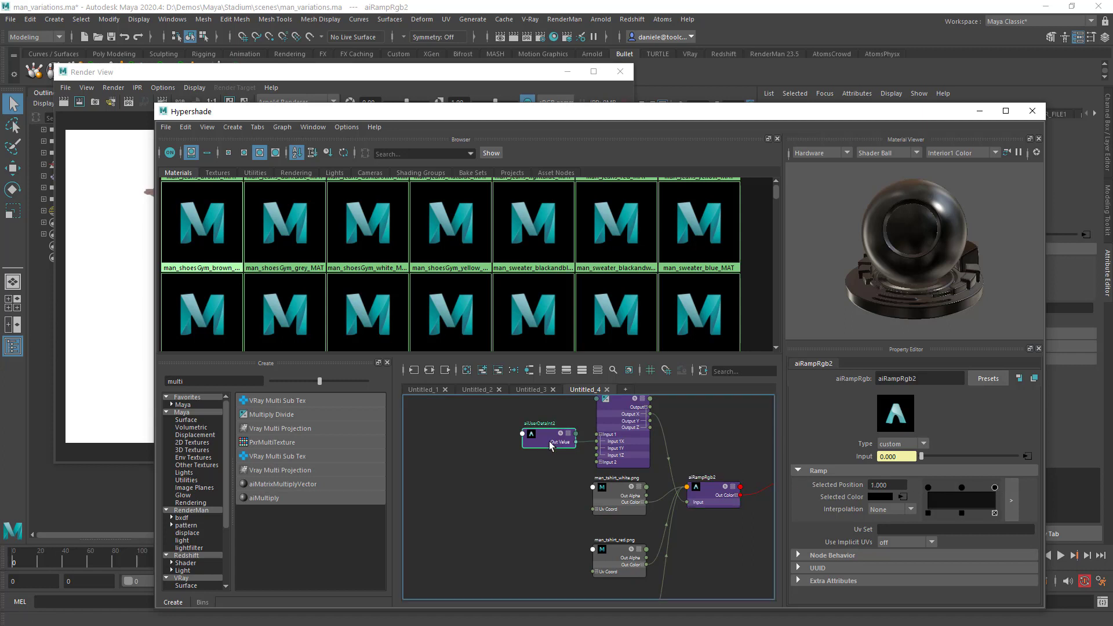
pyautogui.click(620, 410)
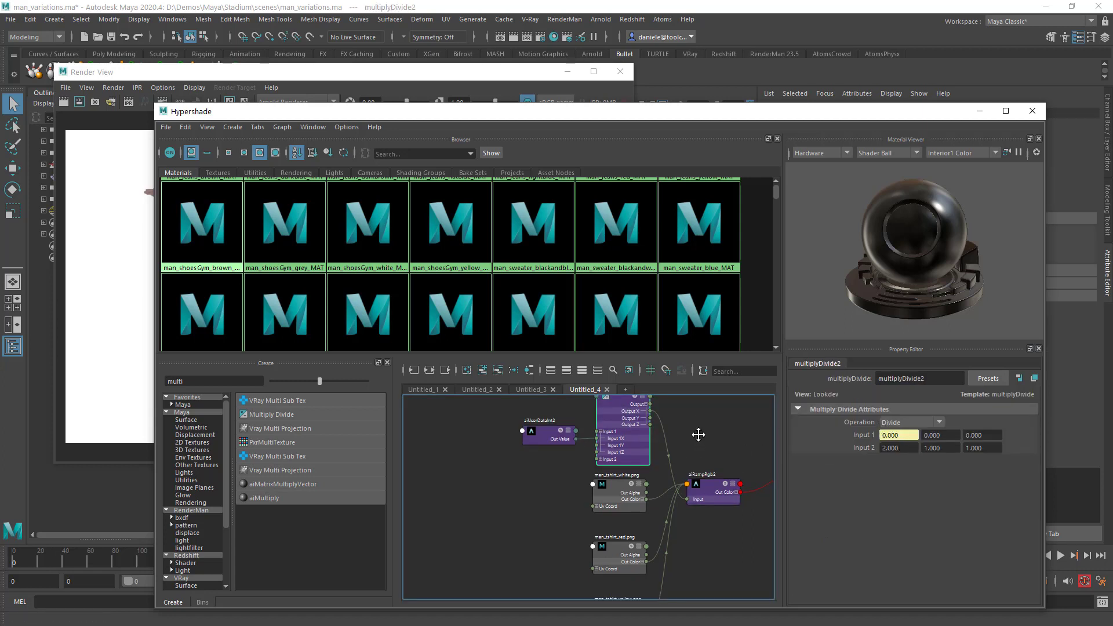
pyautogui.keyDown('alt'); pyautogui.moveTo(702, 435); pyautogui.dragTo(715, 410, button='middle'); pyautogui.keyUp('alt')
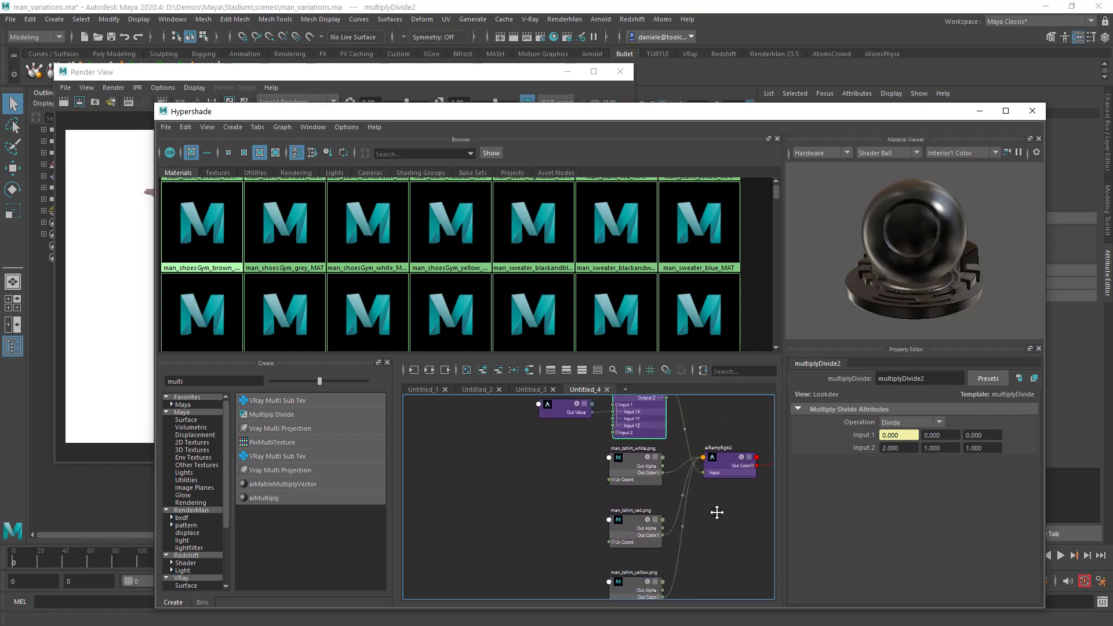
pyautogui.keyDown('alt'); pyautogui.moveTo(718, 513); pyautogui.dragTo(661, 522, button='middle'); pyautogui.keyUp('alt')
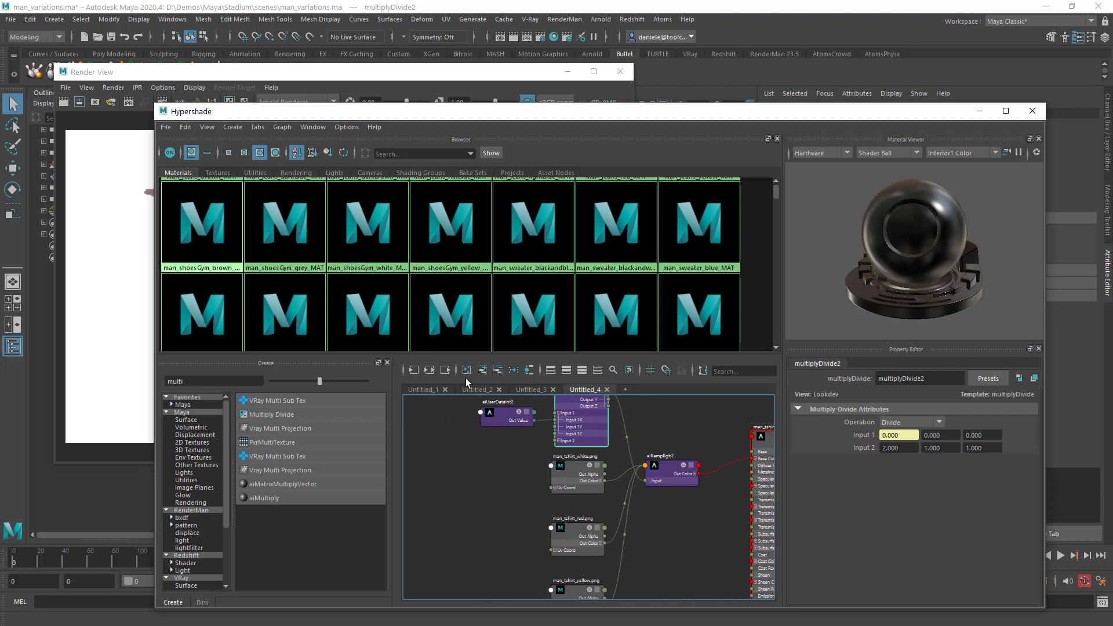
# Step: Assign the man_tshirt shader to the character's t-shirt mesh and re-render the frame
pyautogui.moveTo(487, 74); pyautogui.dragTo(0, 162)
pyautogui.moveTo(362, 112); pyautogui.dragTo(431, 326)
pyautogui.click(472, 240)
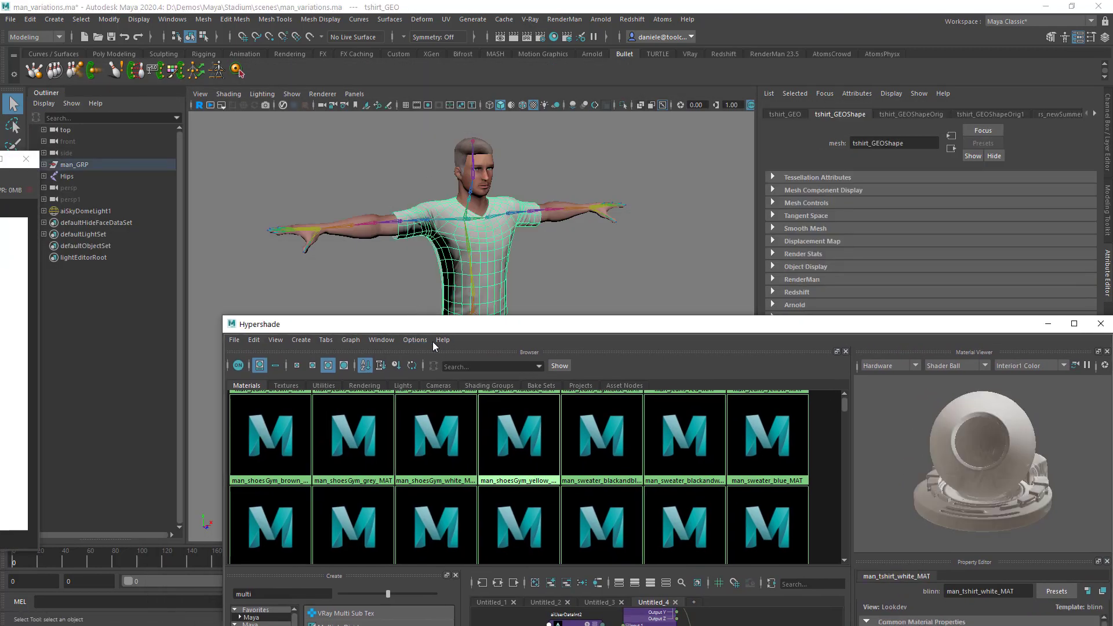
pyautogui.click(438, 341)
pyautogui.moveTo(641, 333); pyautogui.dragTo(532, 136)
pyautogui.scroll(-5, 497, 274)
pyautogui.moveTo(255, 221); pyautogui.dragTo(257, 192, button='right')
pyautogui.moveTo(312, 127); pyautogui.dragTo(447, 97)
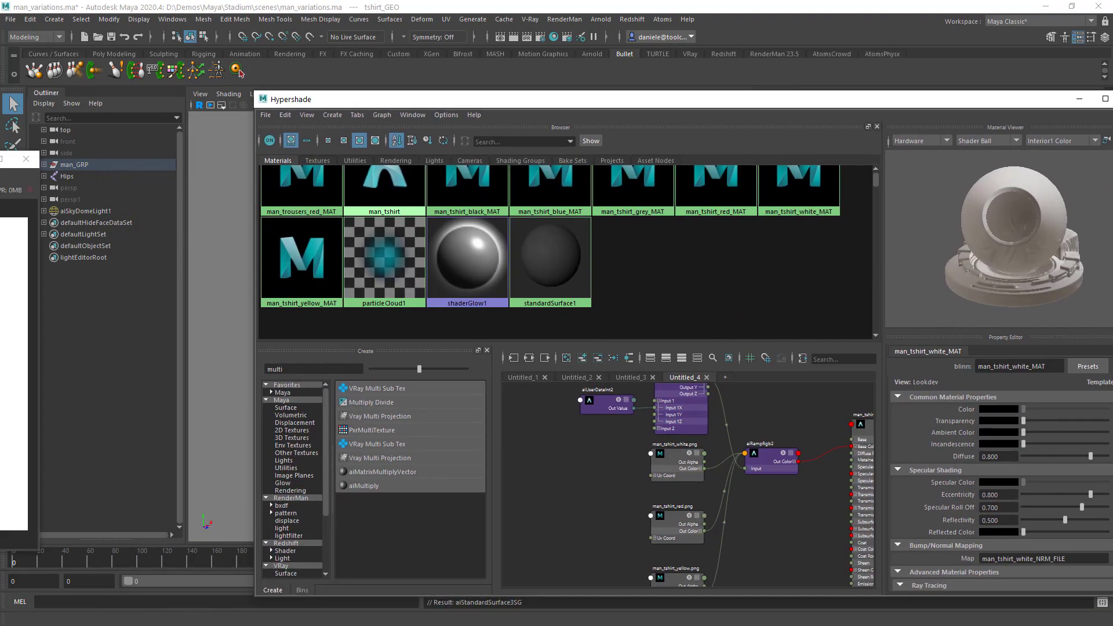
pyautogui.moveTo(0, 159); pyautogui.dragTo(232, 108)
pyautogui.click(65, 142)
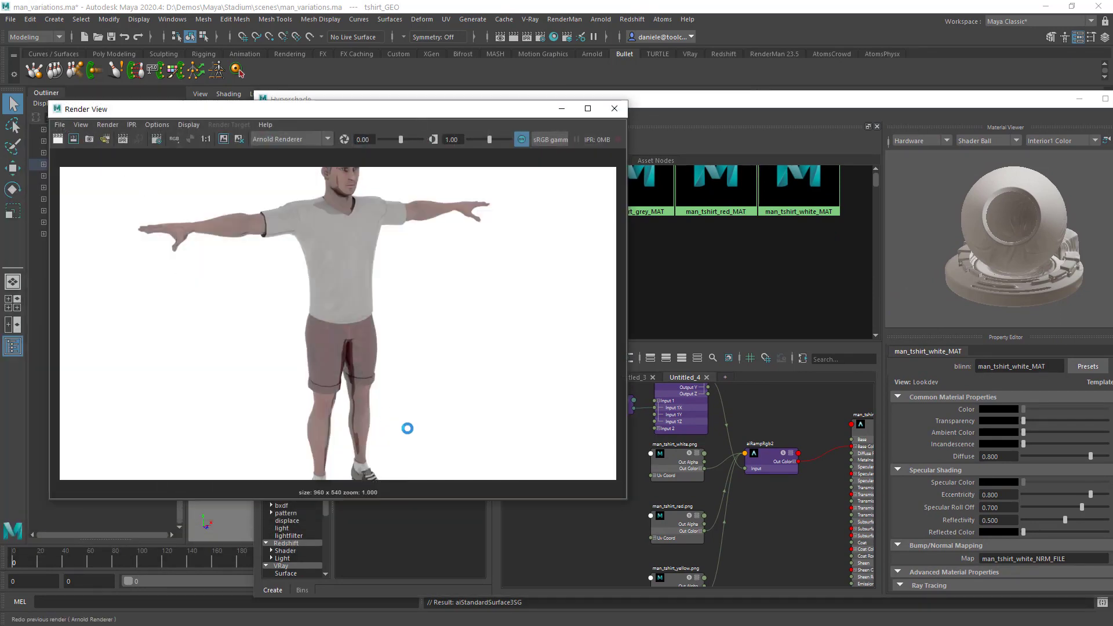
# Step: Test the texture switch by rendering with the aiUserDataInt node's Default Value at 0 and again with it set to 1
pyautogui.click(768, 520)
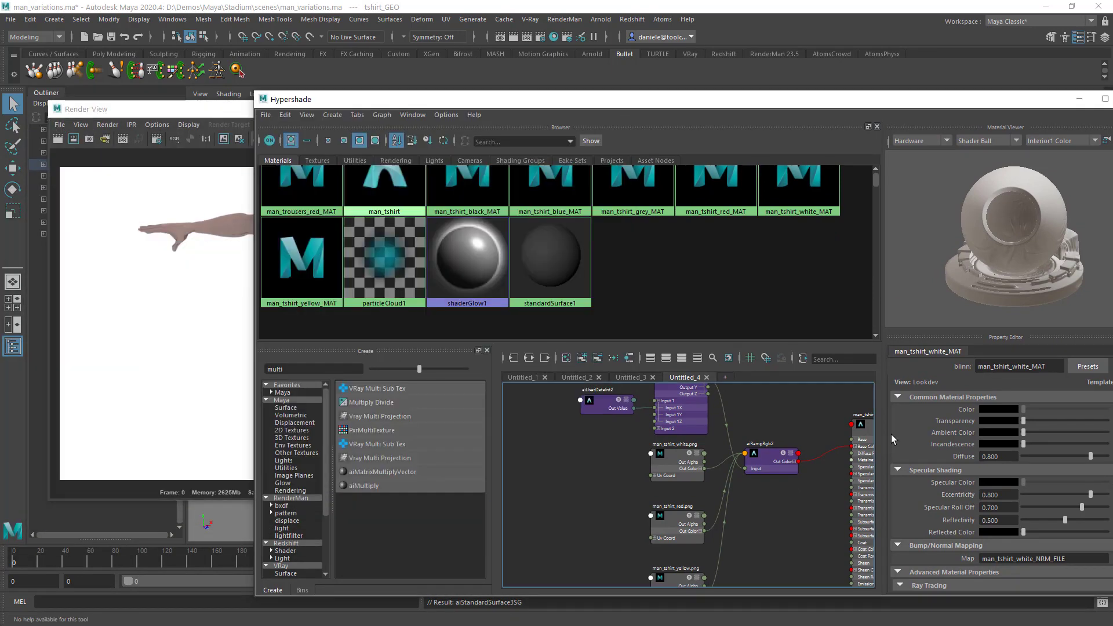
pyautogui.click(597, 401)
pyautogui.doubleClick(990, 403)
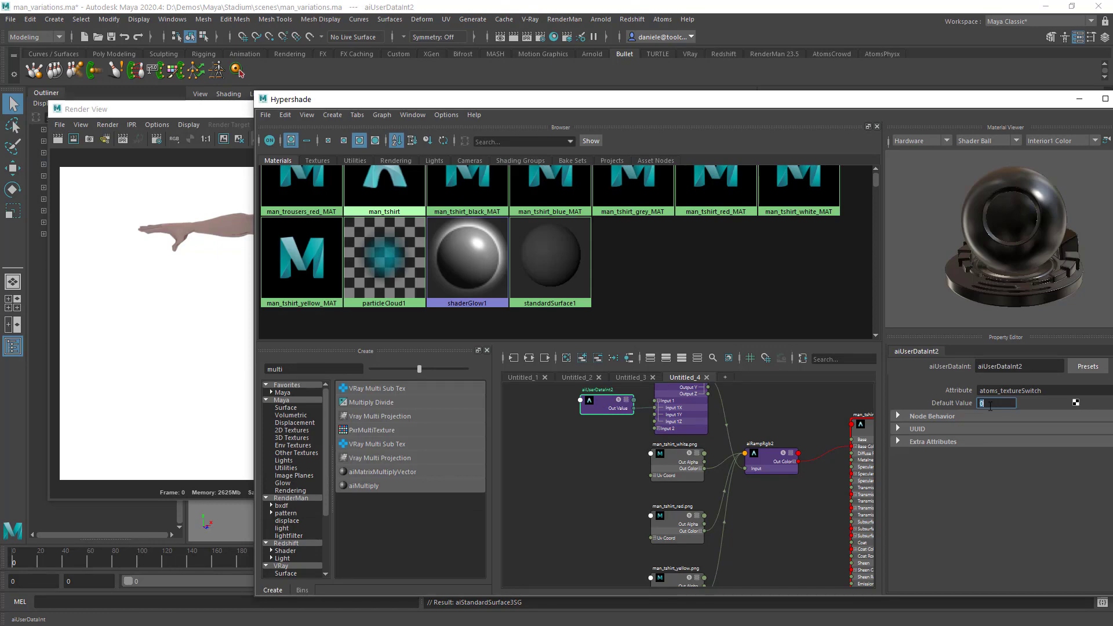
pyautogui.click(64, 141)
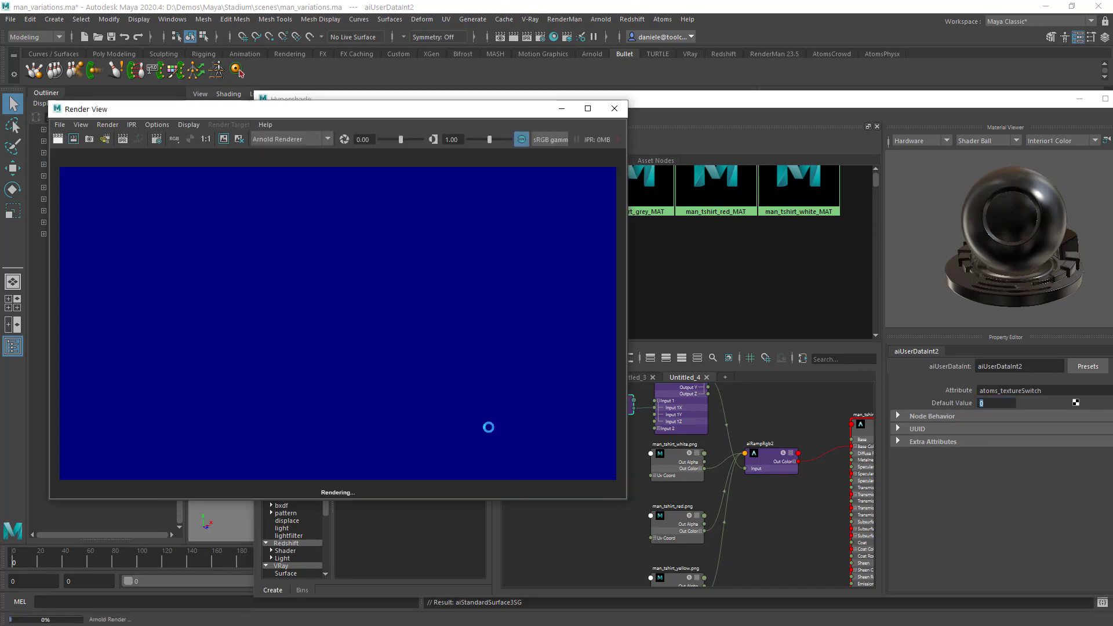
pyautogui.click(537, 526)
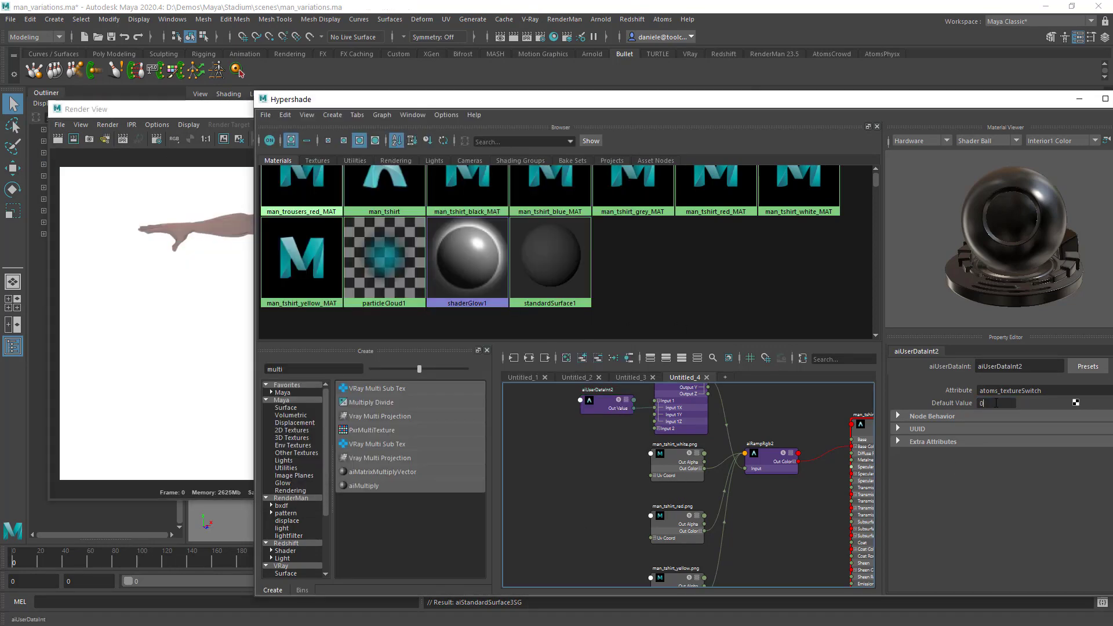
pyautogui.write('1')
pyautogui.press('Return')
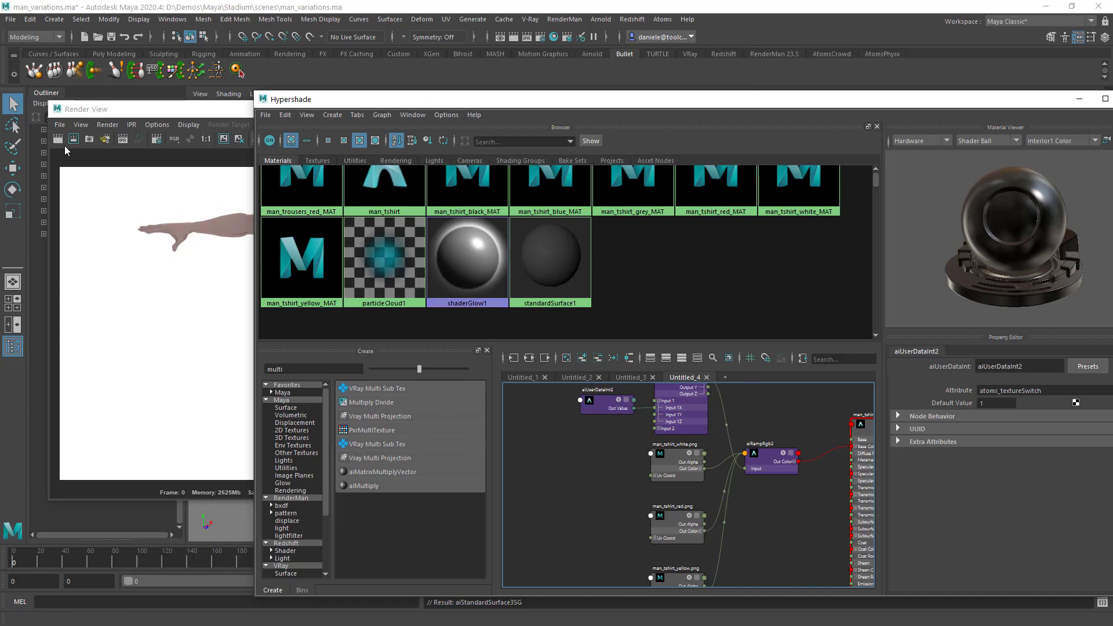
pyautogui.click(58, 139)
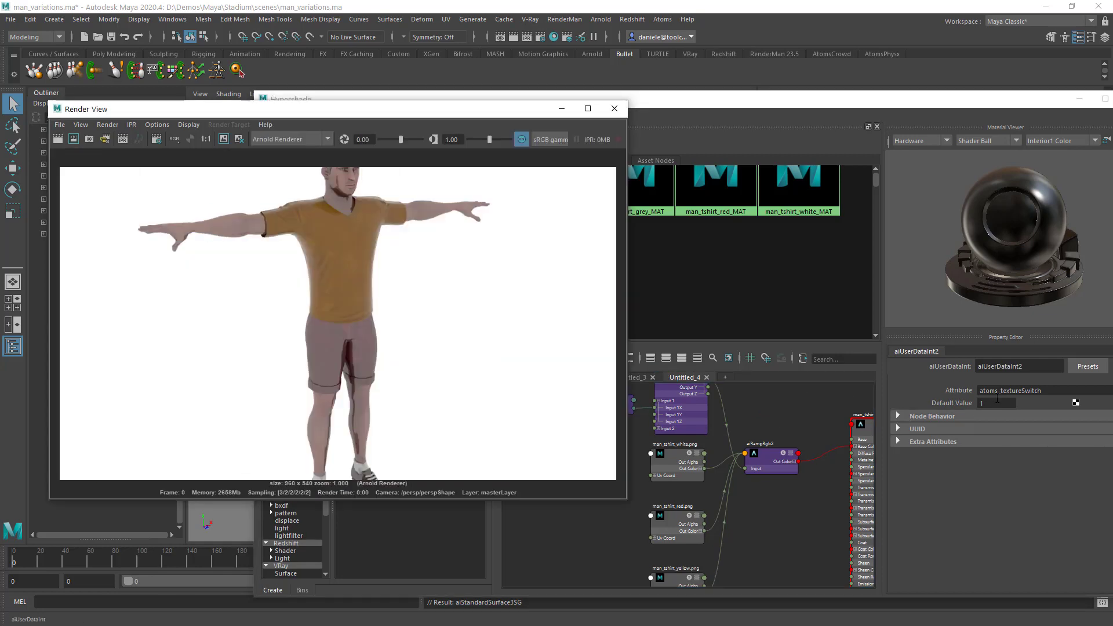
# Step: Set the aiUserDataInt node's Default Value to 2 and render the t-shirt again
pyautogui.doubleClick(997, 403)
pyautogui.write('2')
pyautogui.press('Return')
pyautogui.click(58, 140)
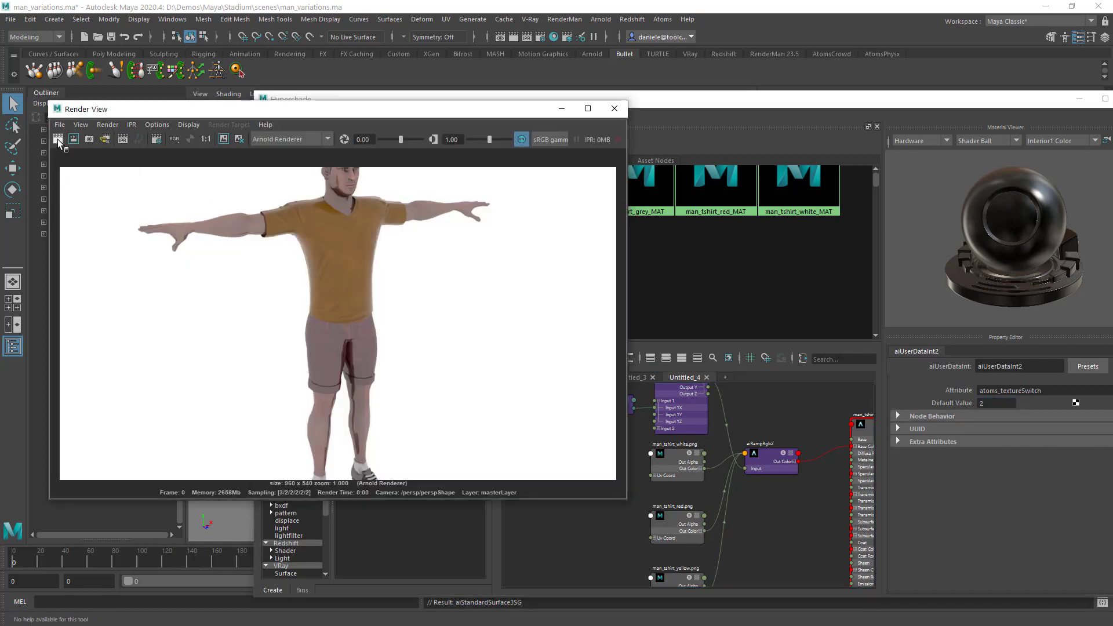
# Step: Move the man_tshirt shader node farther from the aiRampRgb node to make room between them
pyautogui.click(510, 540)
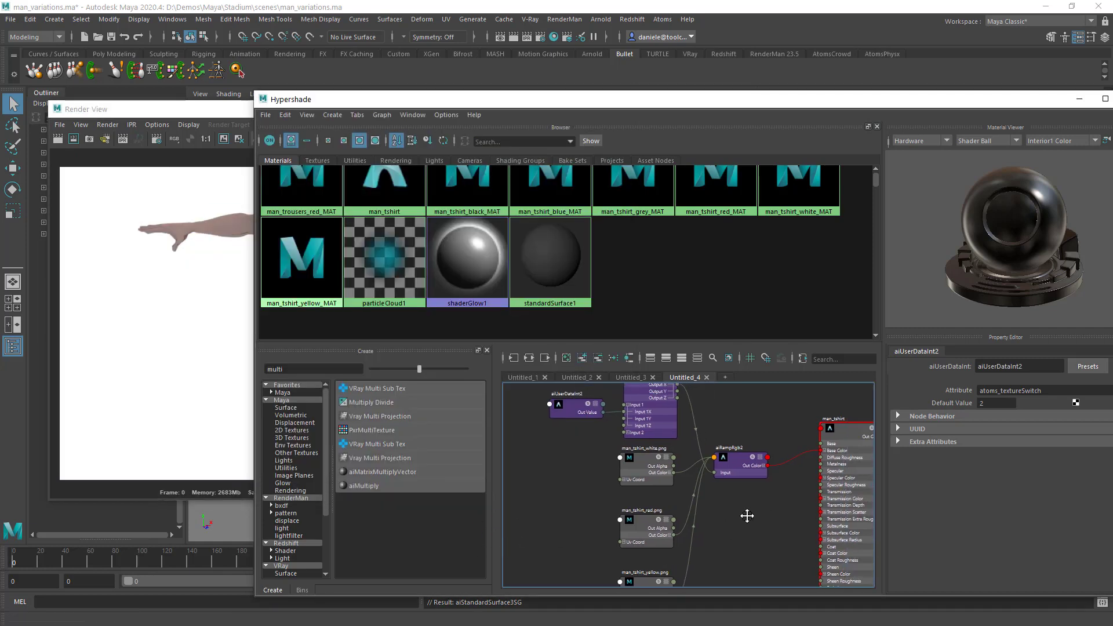
pyautogui.keyDown('alt'); pyautogui.moveTo(747, 516); pyautogui.dragTo(679, 523, button='middle'); pyautogui.keyUp('alt')
pyautogui.click(812, 441)
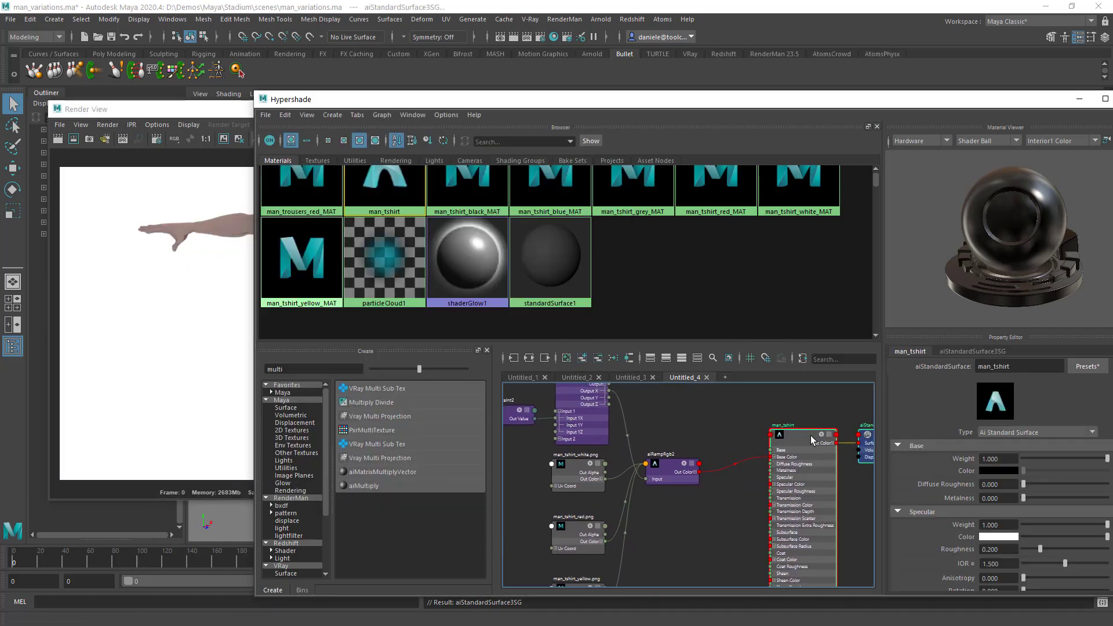
pyautogui.moveTo(812, 440); pyautogui.dragTo(851, 441)
pyautogui.keyDown('alt'); pyautogui.moveTo(852, 440); pyautogui.dragTo(847, 430, button='middle'); pyautogui.keyUp('alt')
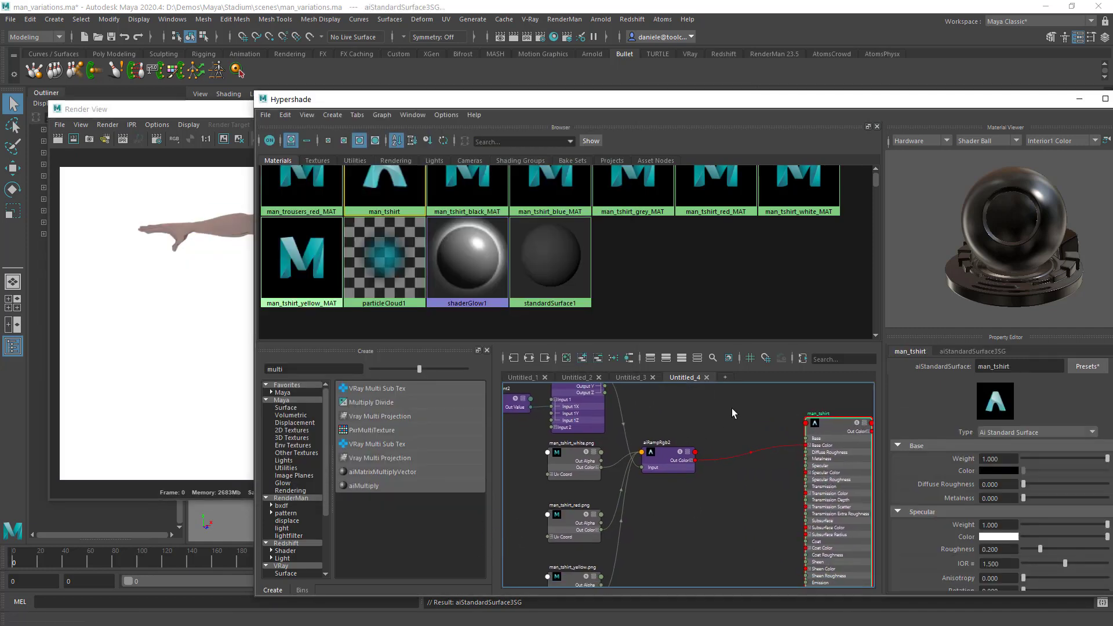
# Step: Add an aiColorCorrect node to the graph and place it above the link between the ramp and the man_tshirt shader
pyautogui.doubleClick(329, 369)
pyautogui.write('aiCol')
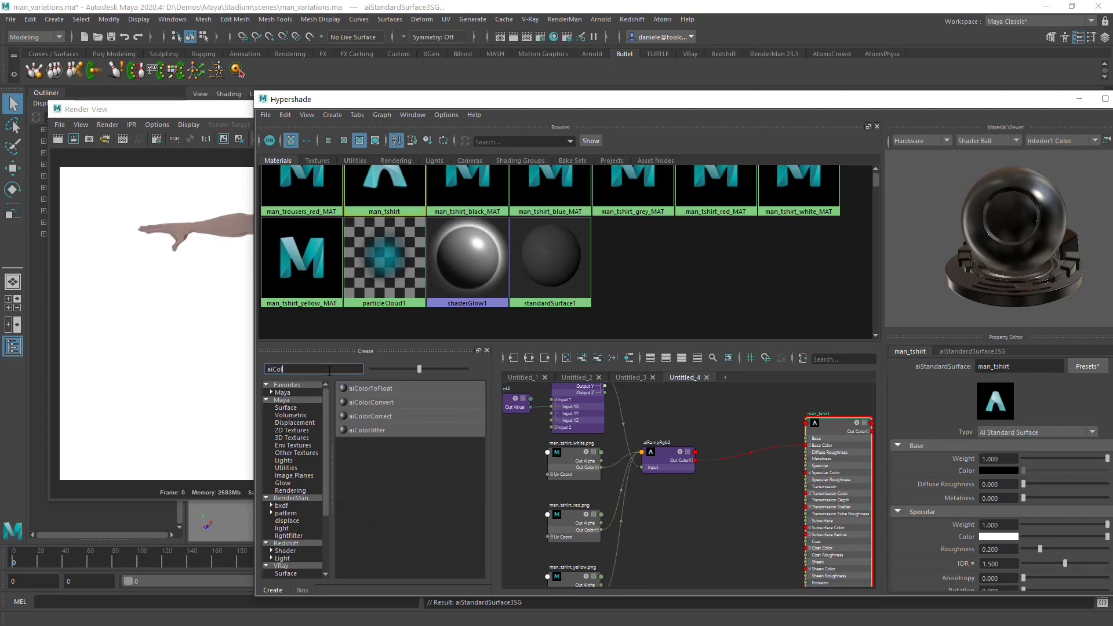
pyautogui.click(370, 416)
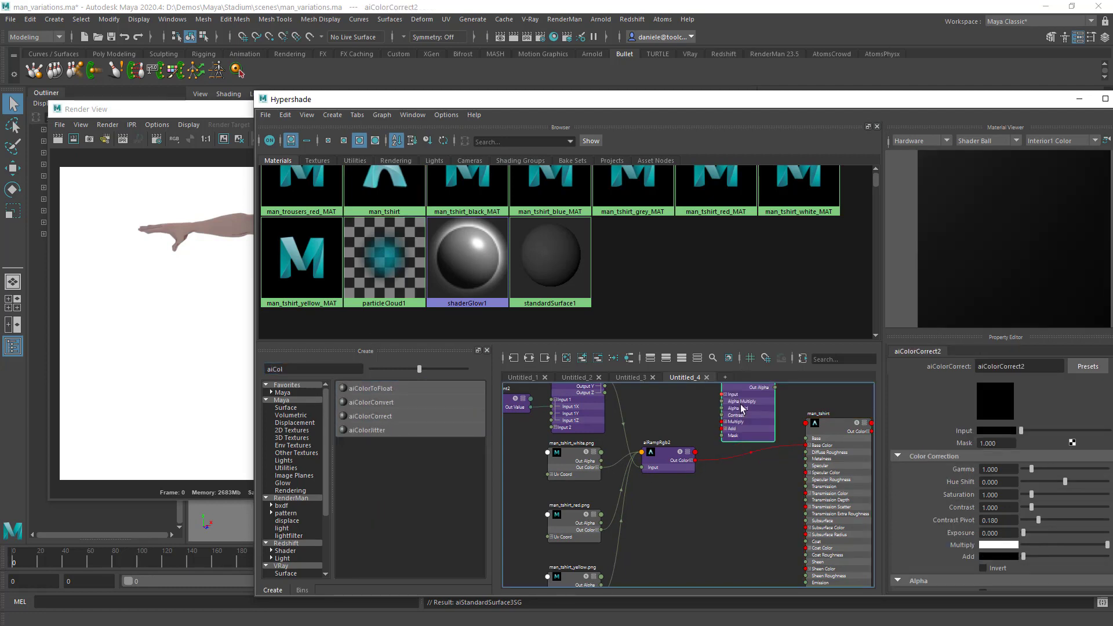
pyautogui.scroll(3, 771, 497)
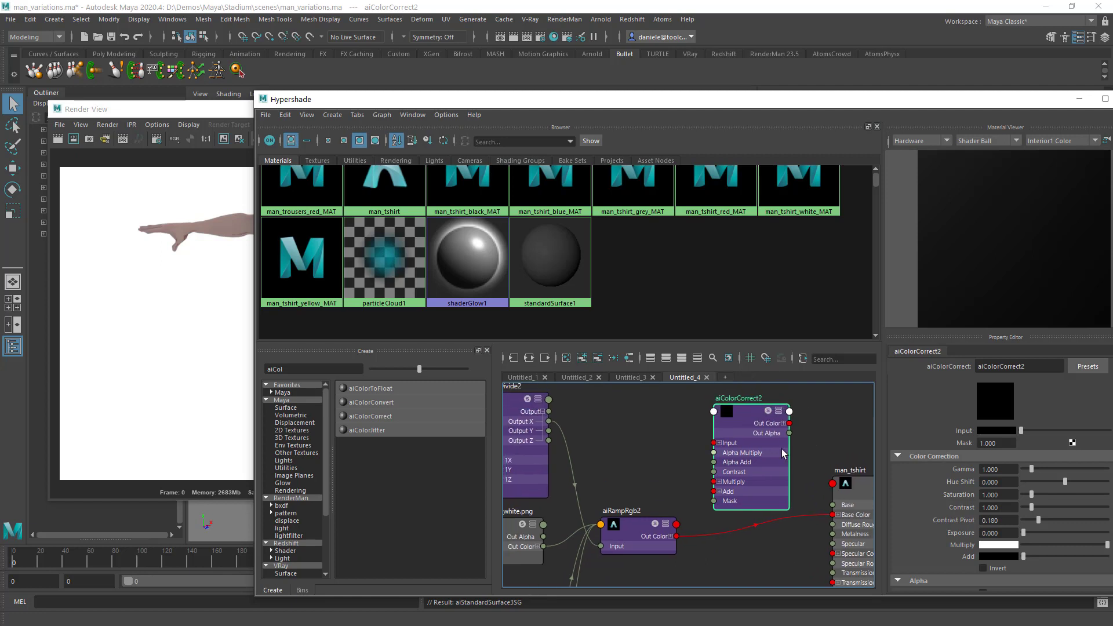
pyautogui.moveTo(746, 420); pyautogui.dragTo(762, 410)
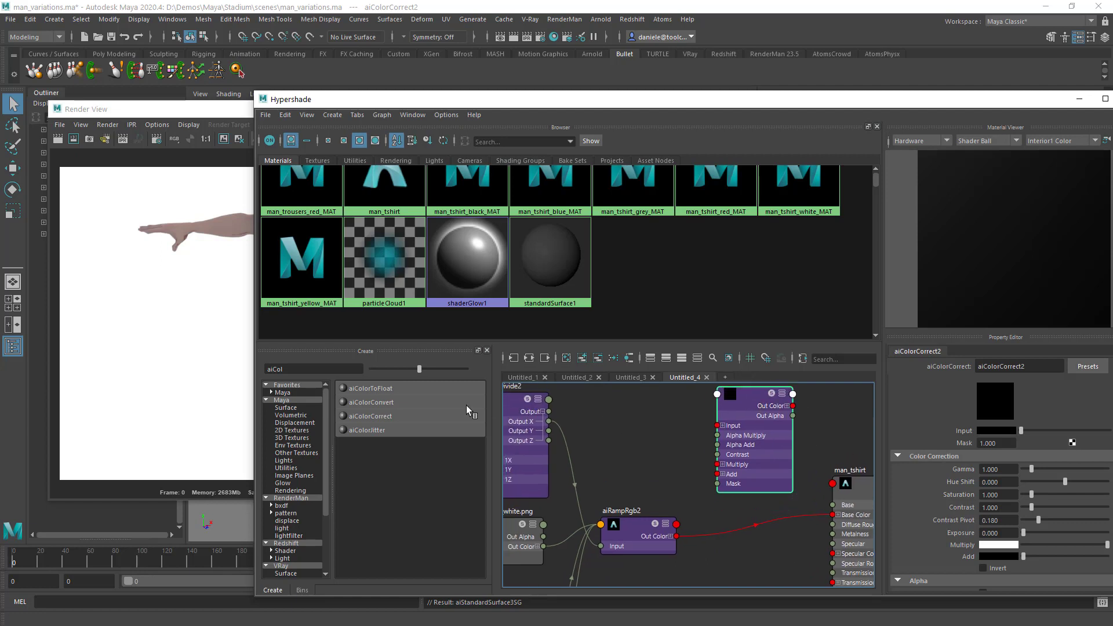
# Step: Add an aiUserDataFloat node to the graph and place it beside the aiColorCorrect node
pyautogui.click(323, 369)
pyautogui.press('BackSpace')
pyautogui.press('BackSpace')
pyautogui.press('BackSpace')
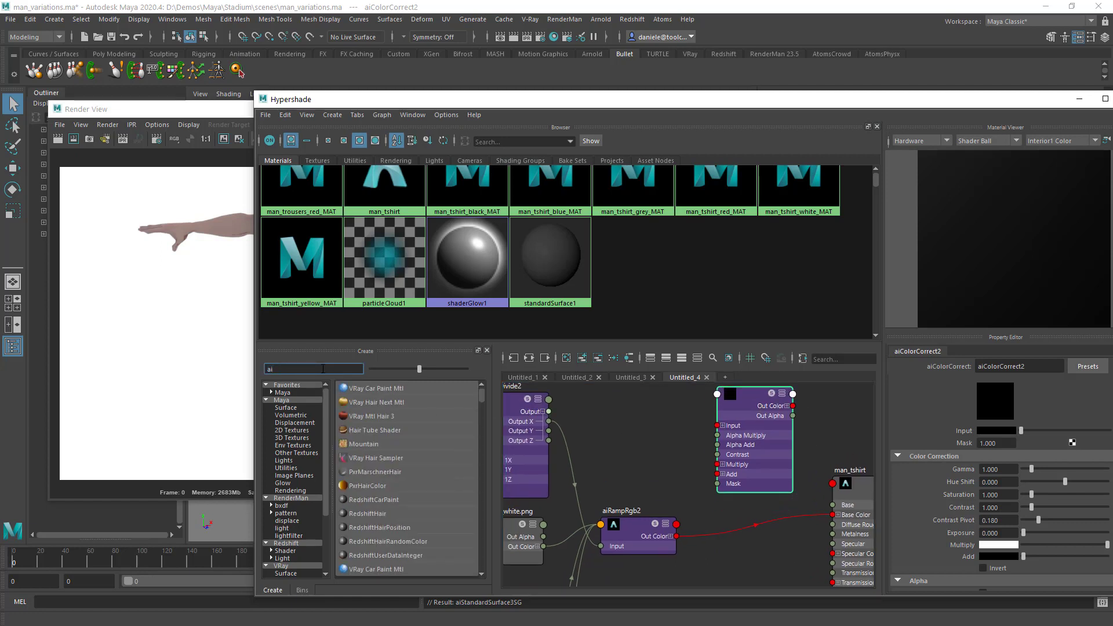
pyautogui.write('User')
pyautogui.click(381, 414)
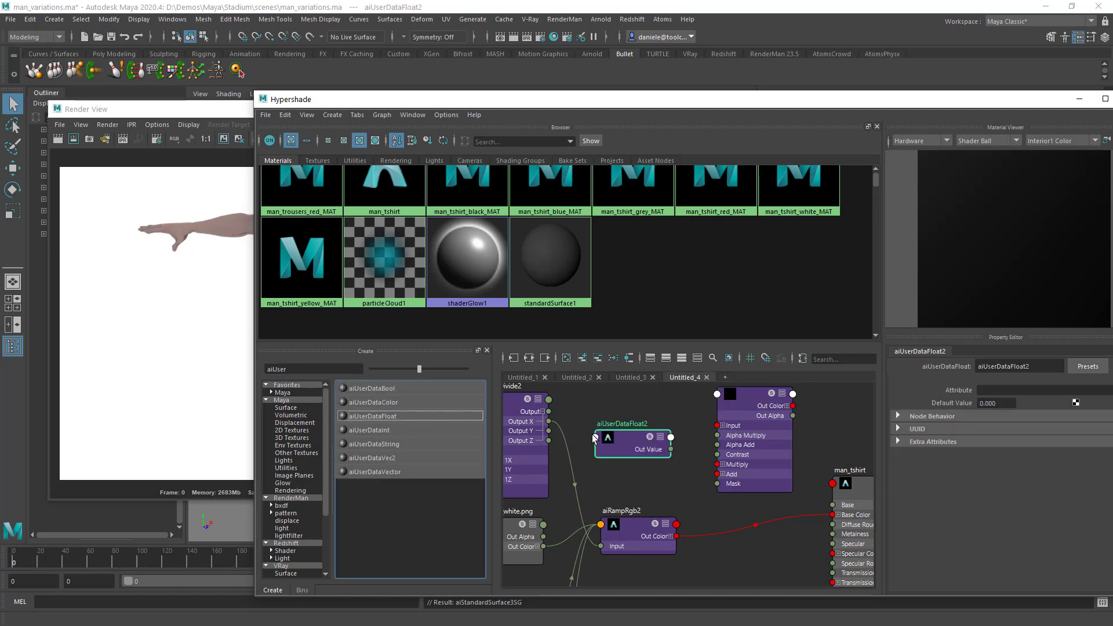
pyautogui.moveTo(624, 439); pyautogui.dragTo(643, 423)
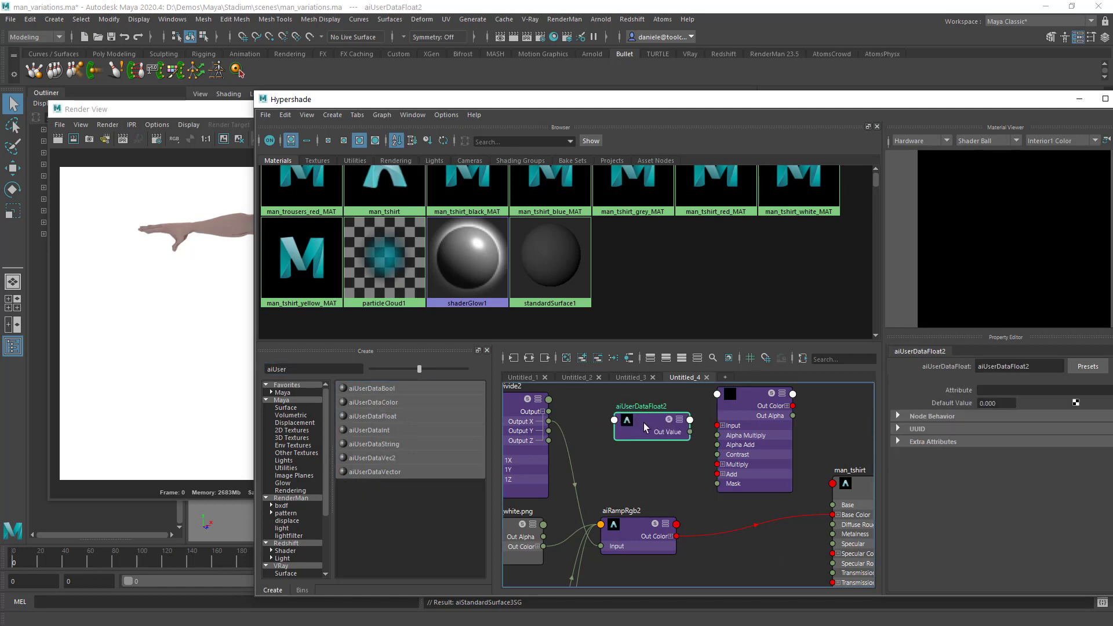
# Step: Move the aiColorCorrect node farther from the aiUserDataFloat node and delete the stray file77 node connected to its hue shift
pyautogui.click(764, 432)
pyautogui.moveTo(838, 106); pyautogui.dragTo(723, 104)
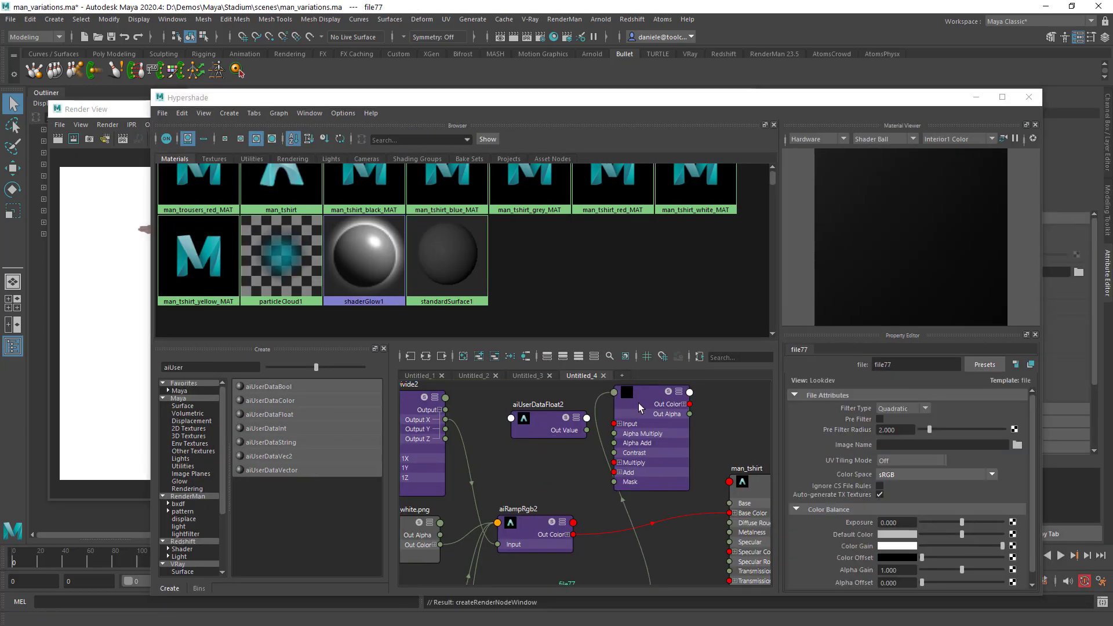
pyautogui.moveTo(639, 402); pyautogui.dragTo(659, 402)
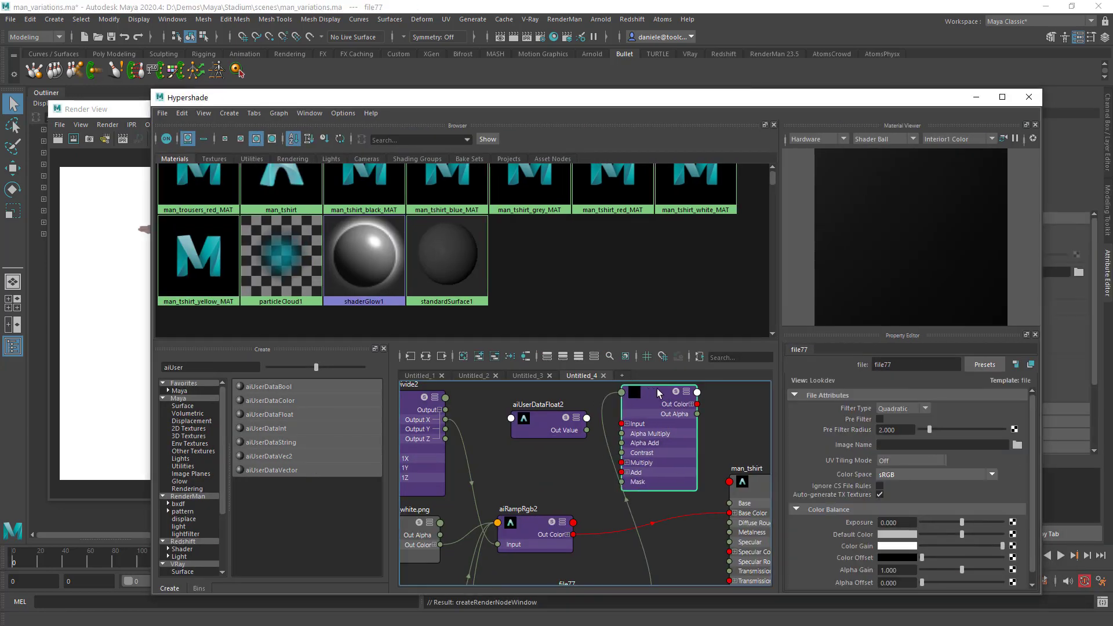
pyautogui.click(699, 392)
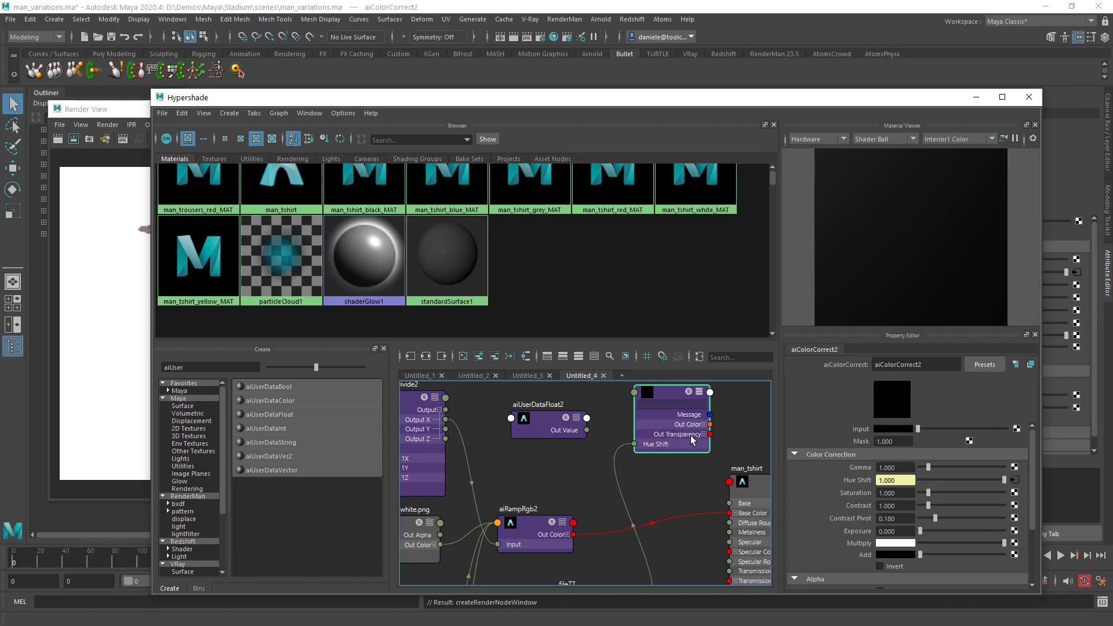
pyautogui.scroll(-5, 687, 463)
pyautogui.scroll(2, 682, 489)
pyautogui.moveTo(650, 561); pyautogui.dragTo(584, 532)
pyautogui.press('Delete')
# Step: Connect the aiUserDataFloat's Out Value to the aiColorCorrect's Hue Shift and the aiColorCorrect's Out Color to the man_tshirt Base Color
pyautogui.scroll(2, 642, 499)
pyautogui.moveTo(630, 429); pyautogui.dragTo(732, 487)
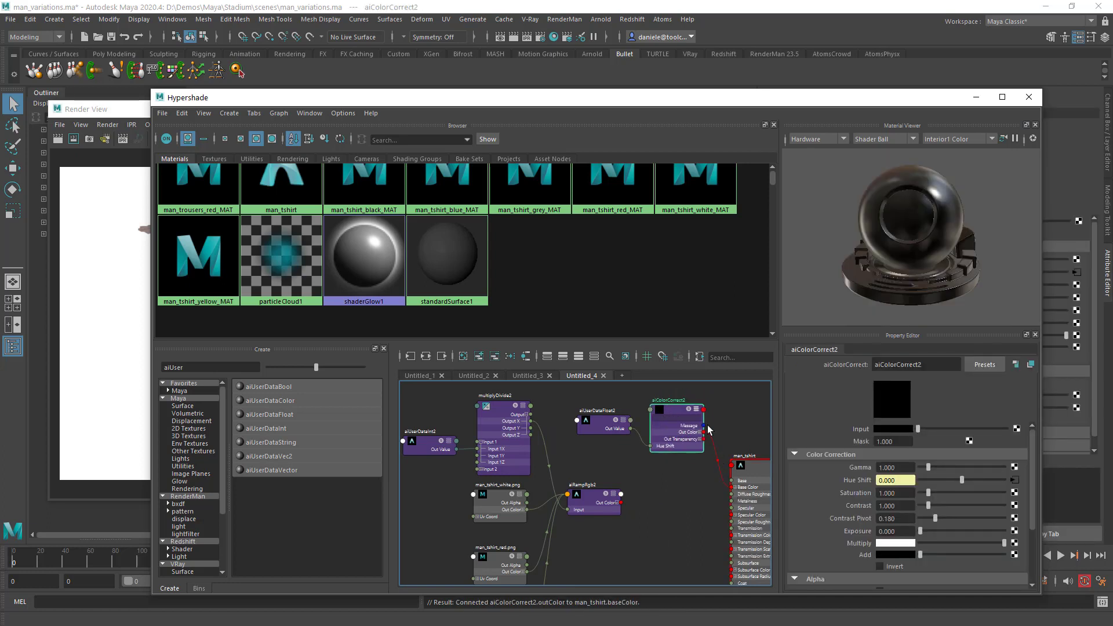
pyautogui.scroll(3, 683, 483)
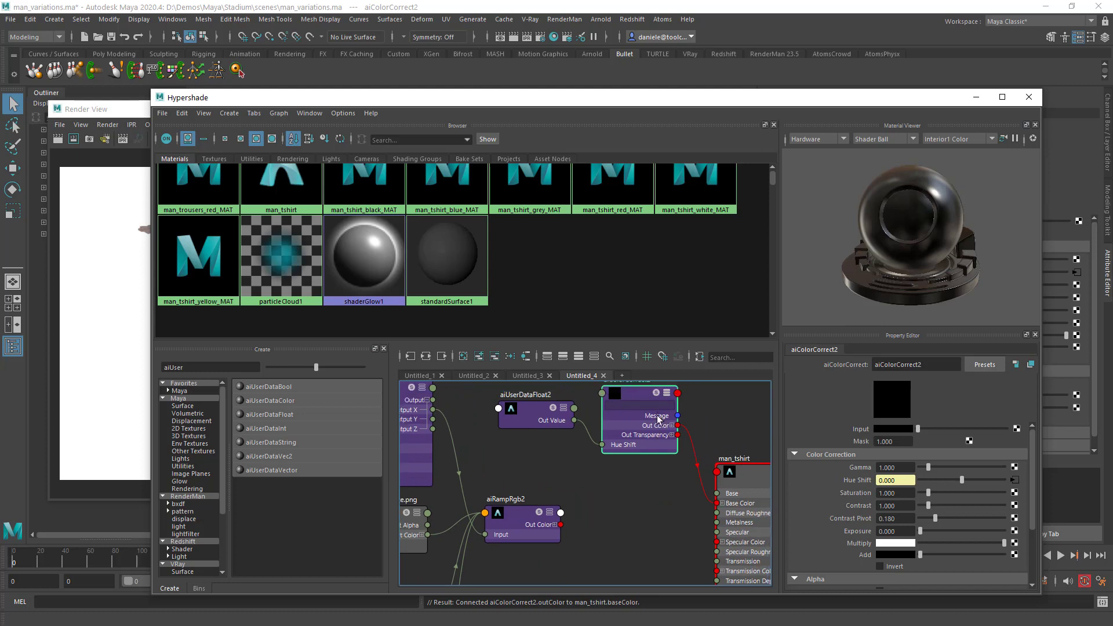
# Step: Expand the attribute list of the aiColorCorrect node and connect the aiRampRgb's Out Color to its Input
pyautogui.click(668, 393)
pyautogui.click(668, 393)
pyautogui.click(668, 394)
pyautogui.click(668, 394)
pyautogui.click(668, 393)
pyautogui.moveTo(562, 526); pyautogui.dragTo(603, 425)
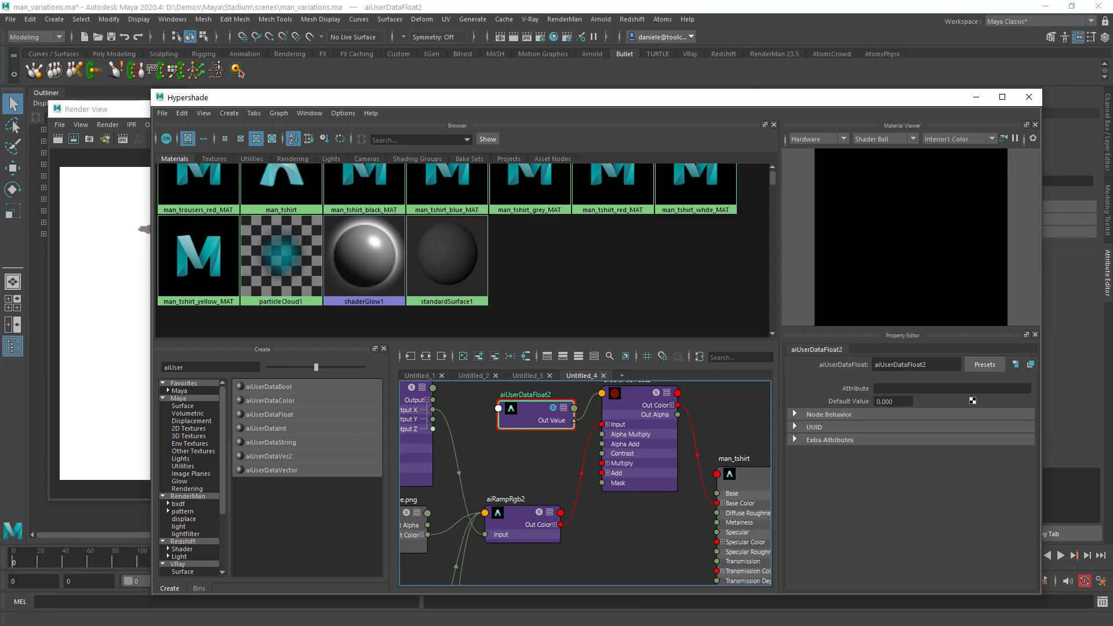
# Step: Set the Attribute name of the aiUserDataFloat node to atoms_hue
pyautogui.click(913, 389)
pyautogui.write('atoms_hue')
pyautogui.press('Return')
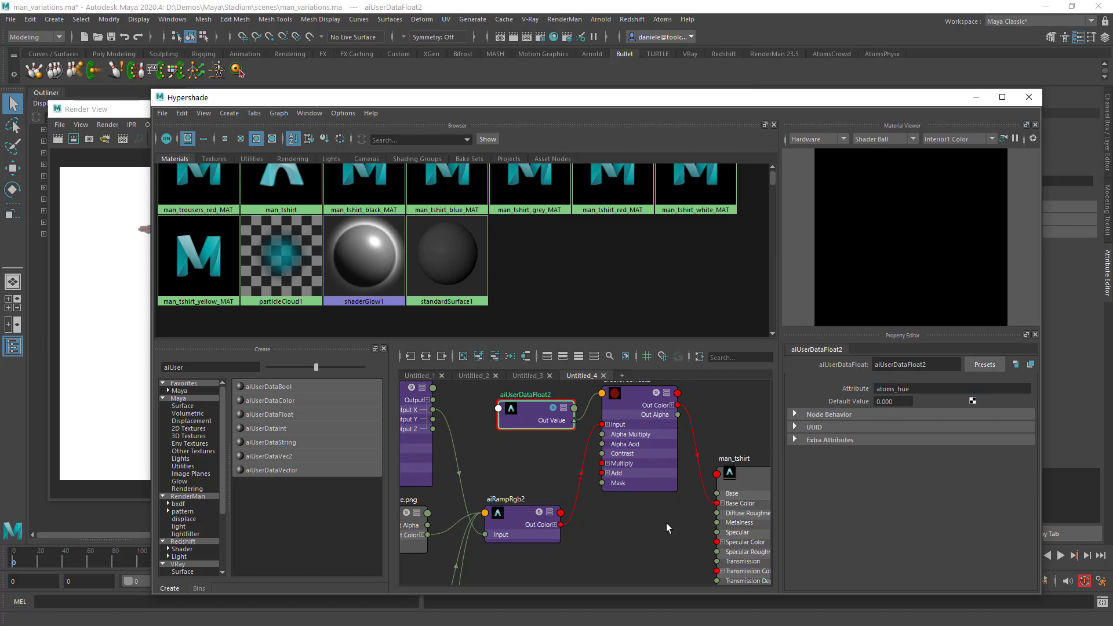
# Step: Set the aiUserDataFloat node's Default Value to 0.5 and render the character to test the hue shift
pyautogui.scroll(-2, 644, 534)
pyautogui.keyDown('alt'); pyautogui.moveTo(621, 526); pyautogui.dragTo(663, 520, button='middle'); pyautogui.keyUp('alt')
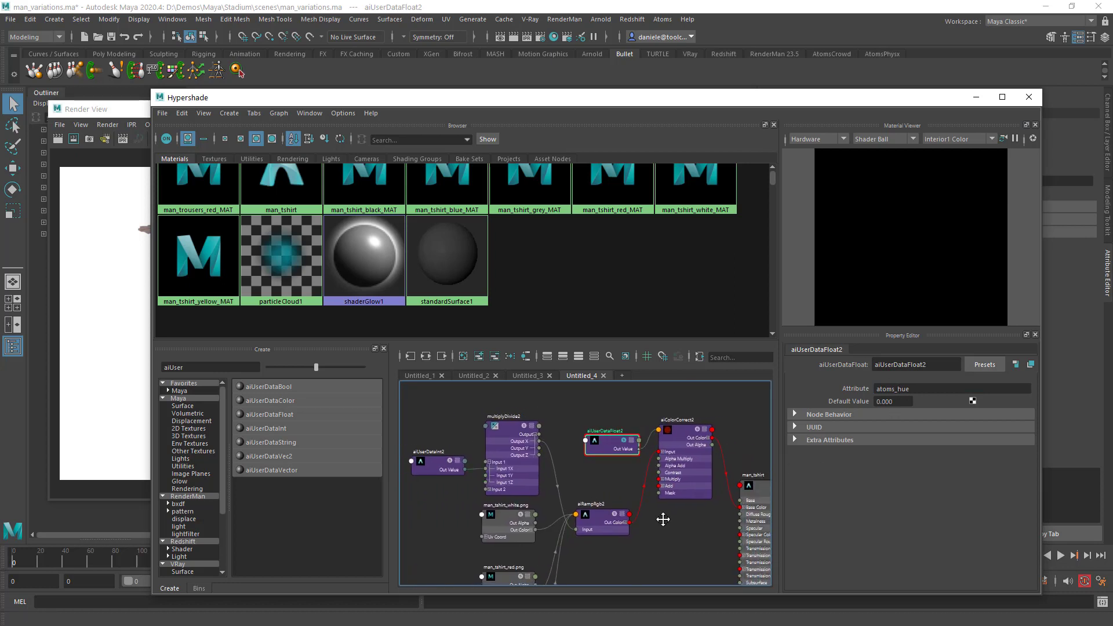
pyautogui.click(117, 108)
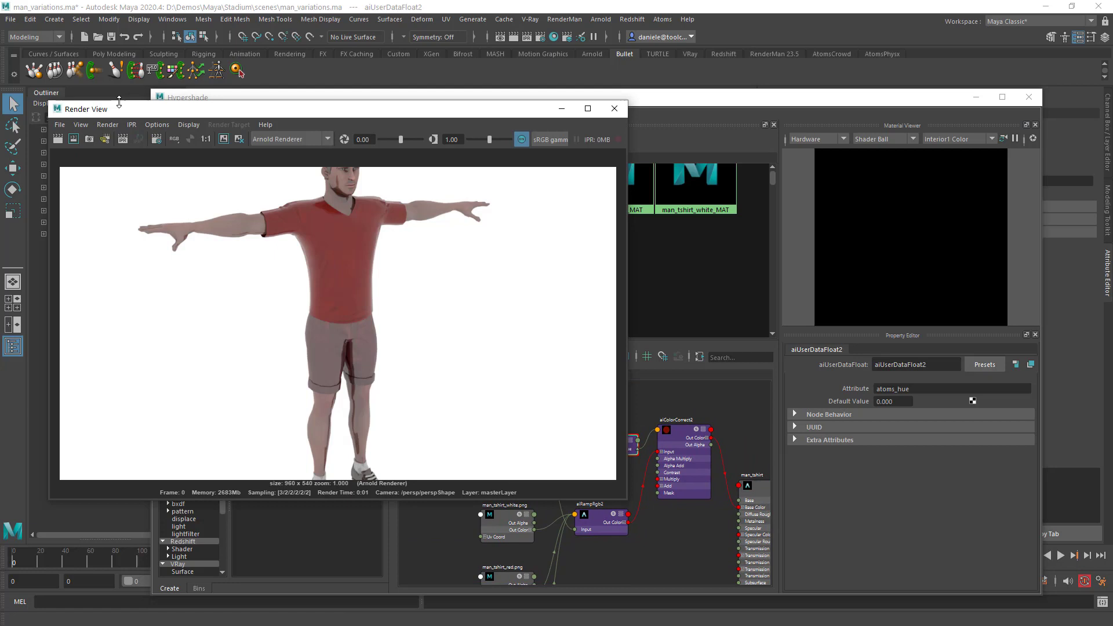
pyautogui.click(558, 551)
pyautogui.click(428, 469)
pyautogui.keyDown('alt'); pyautogui.moveTo(601, 452); pyautogui.dragTo(676, 516, button='middle'); pyautogui.keyUp('alt')
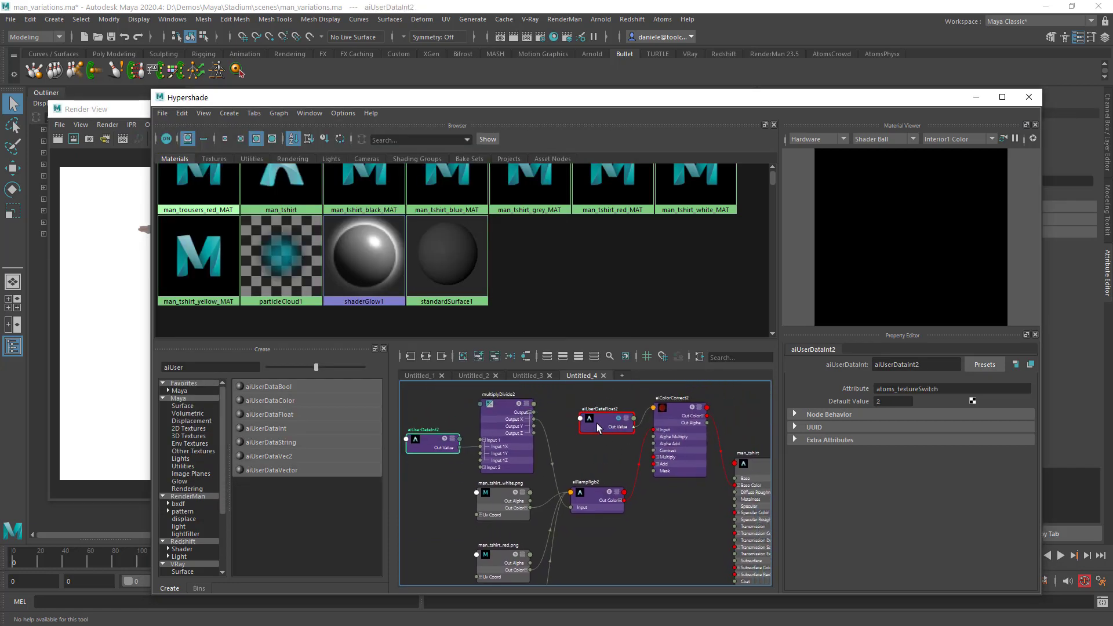
pyautogui.click(601, 427)
pyautogui.click(903, 400)
pyautogui.write('.5')
pyautogui.press('Return')
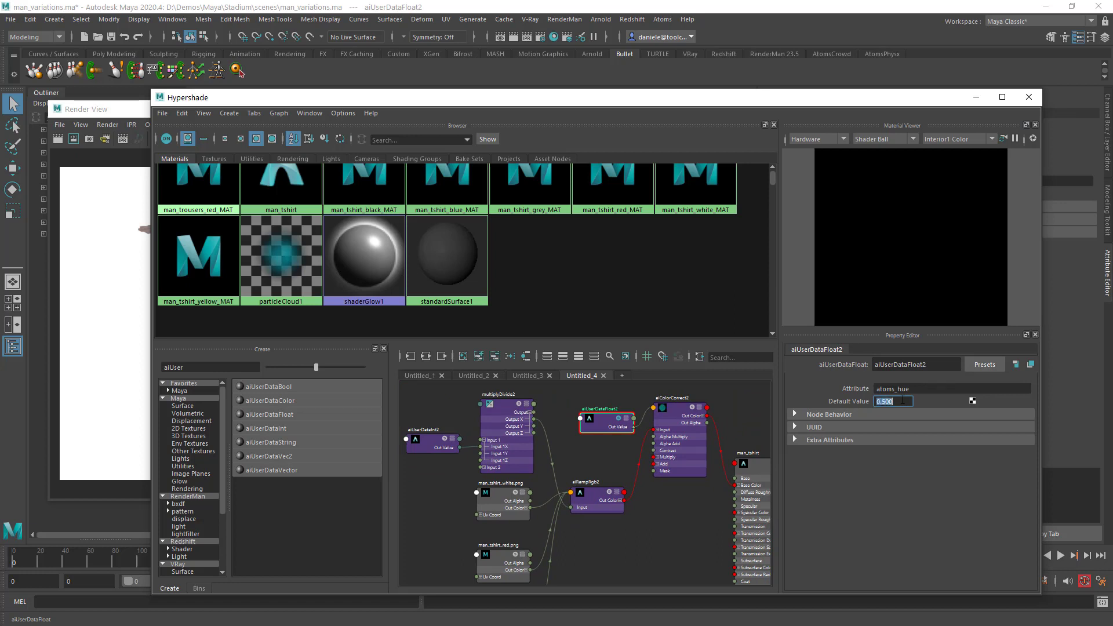
pyautogui.click(57, 140)
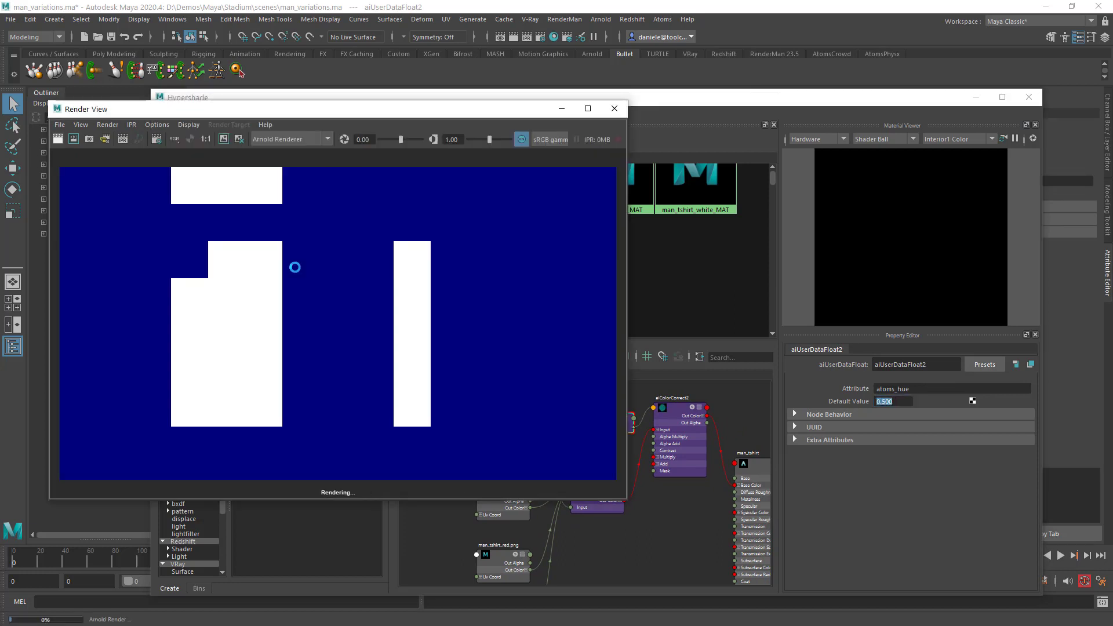
# Step: Set the Default Value of both the aiUserDataFloat and the aiUserDataInt nodes to 0
pyautogui.click(547, 518)
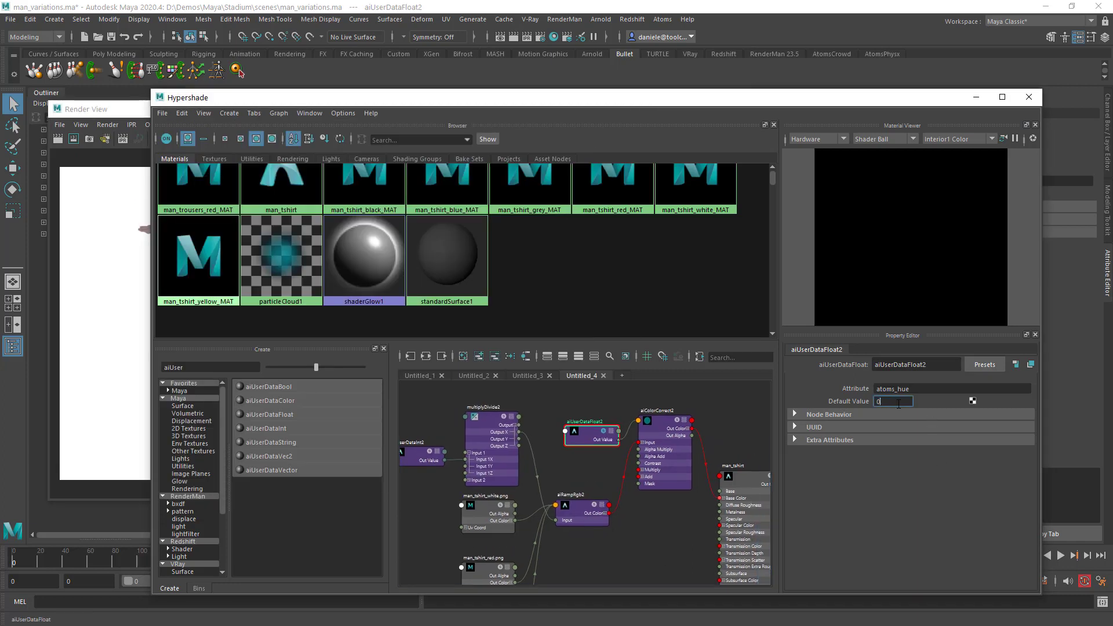
pyautogui.click(425, 455)
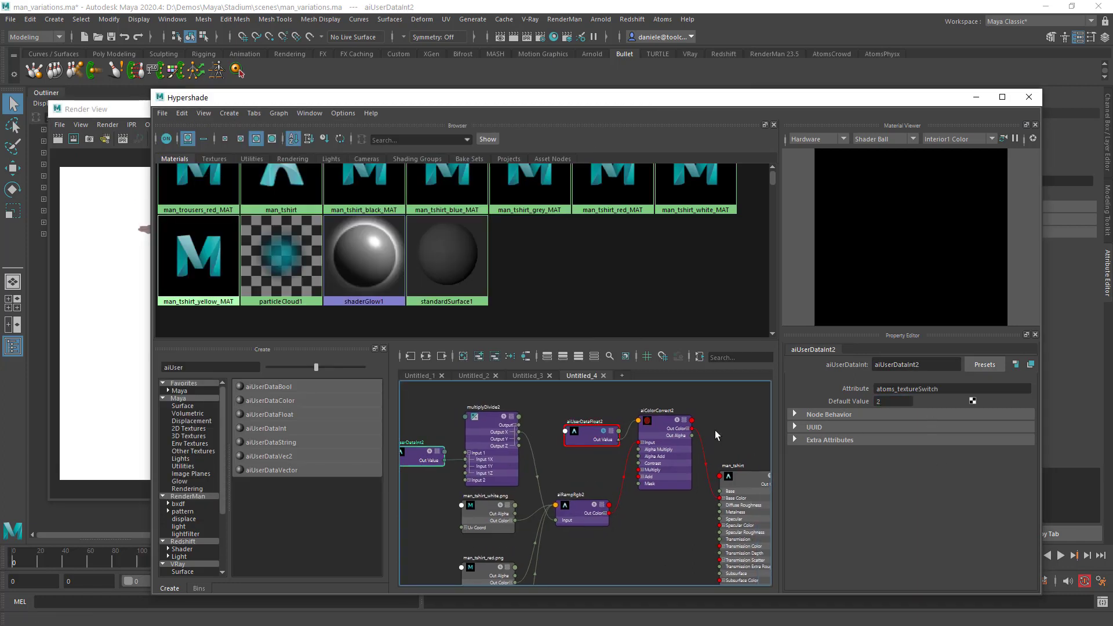
pyautogui.doubleClick(887, 403)
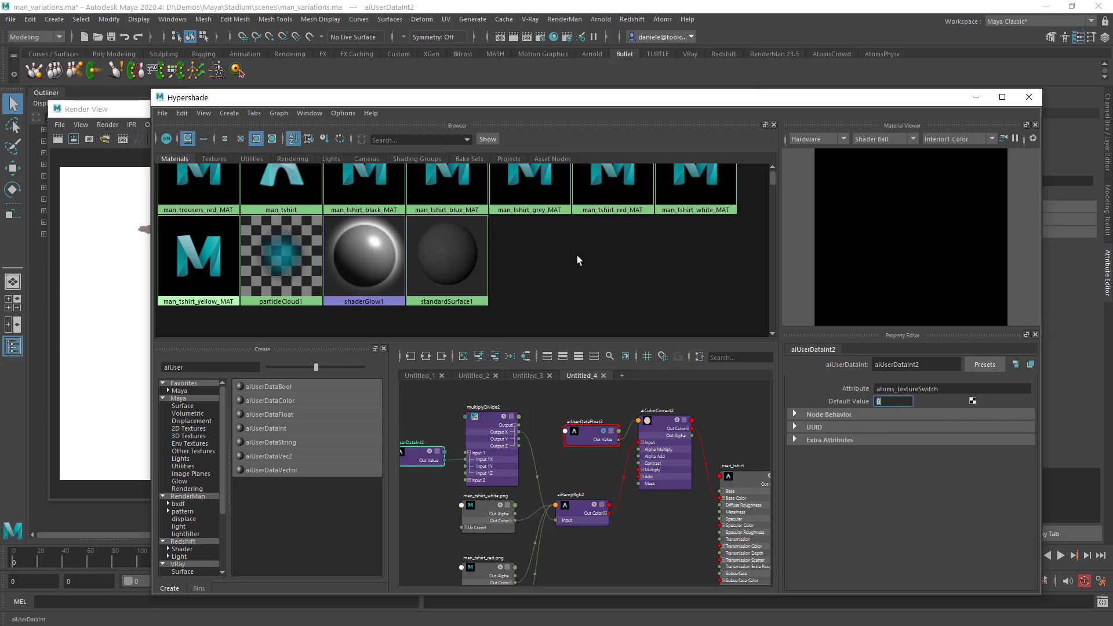
# Step: Close the render preview, save the man_variations scene and close the Hypershade
pyautogui.click(119, 109)
pyautogui.click(614, 109)
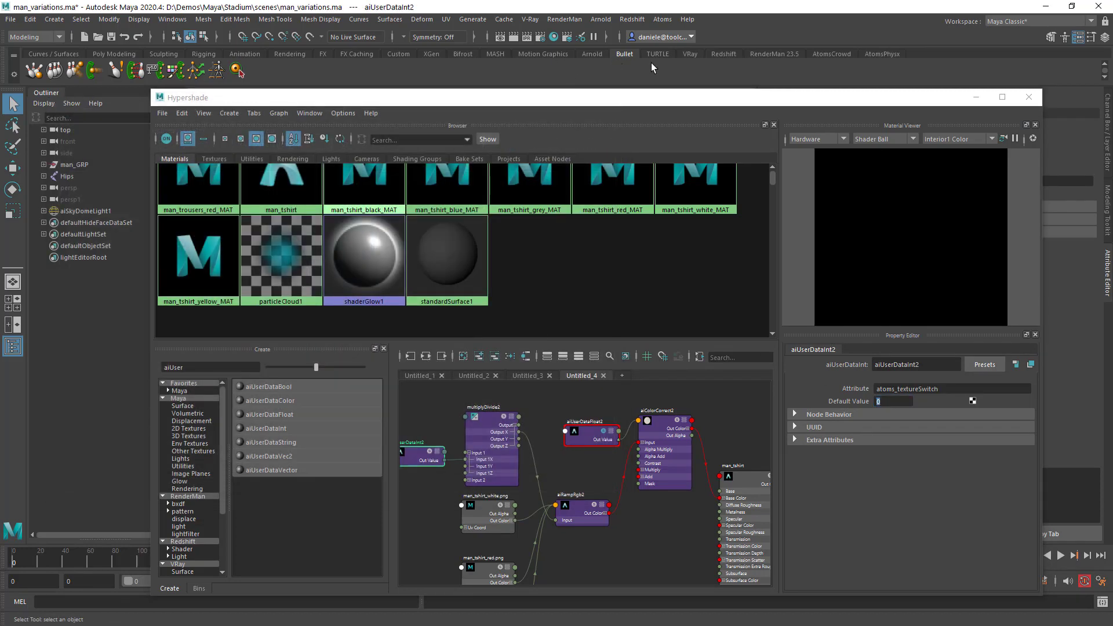
pyautogui.click(111, 36)
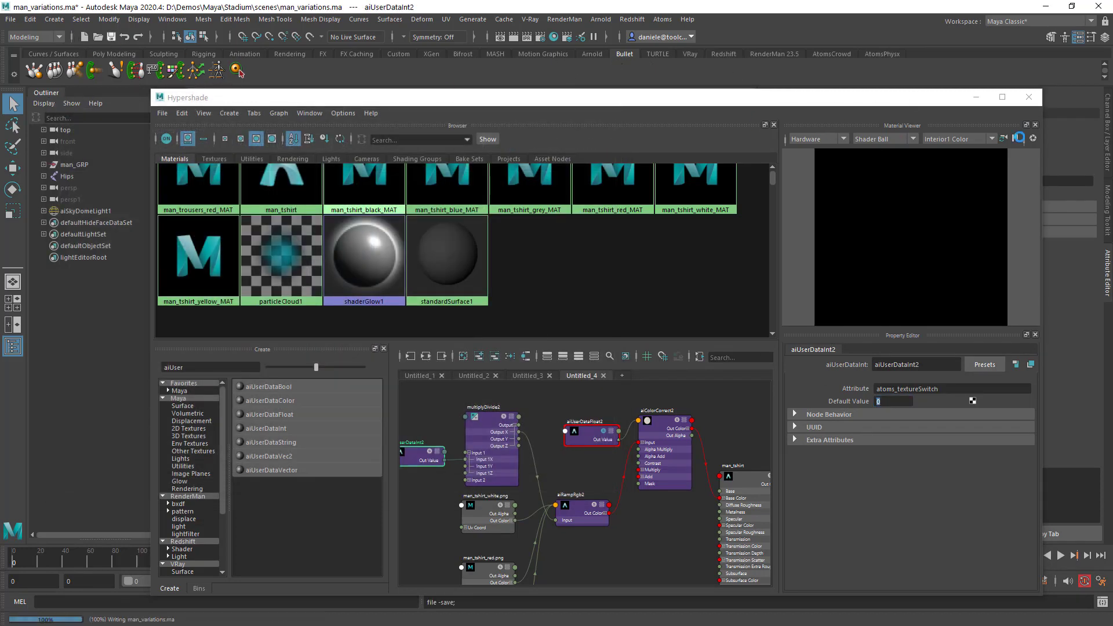
pyautogui.click(1029, 97)
# Step: Open Render Setup and display the members of collection1 in the newSummer layer
pyautogui.click(567, 37)
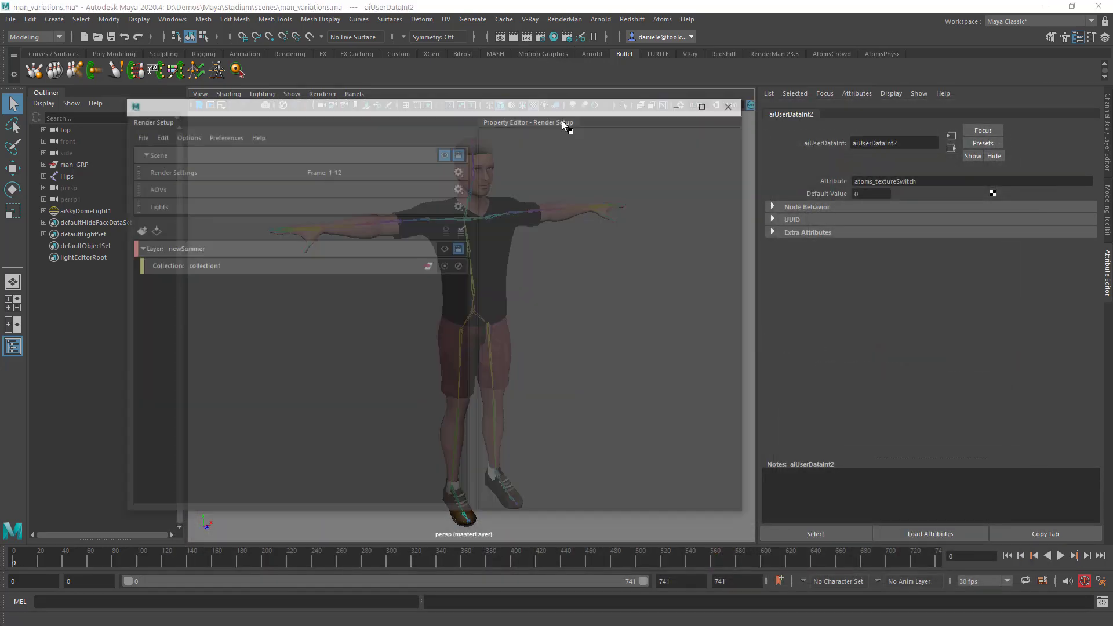
pyautogui.click(219, 252)
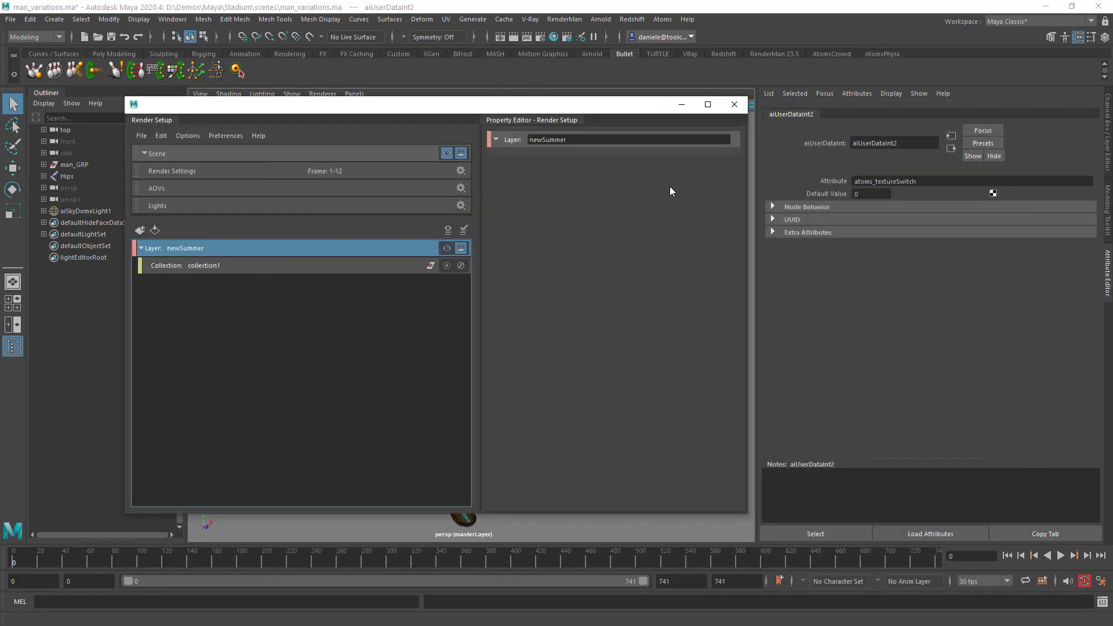
pyautogui.click(302, 268)
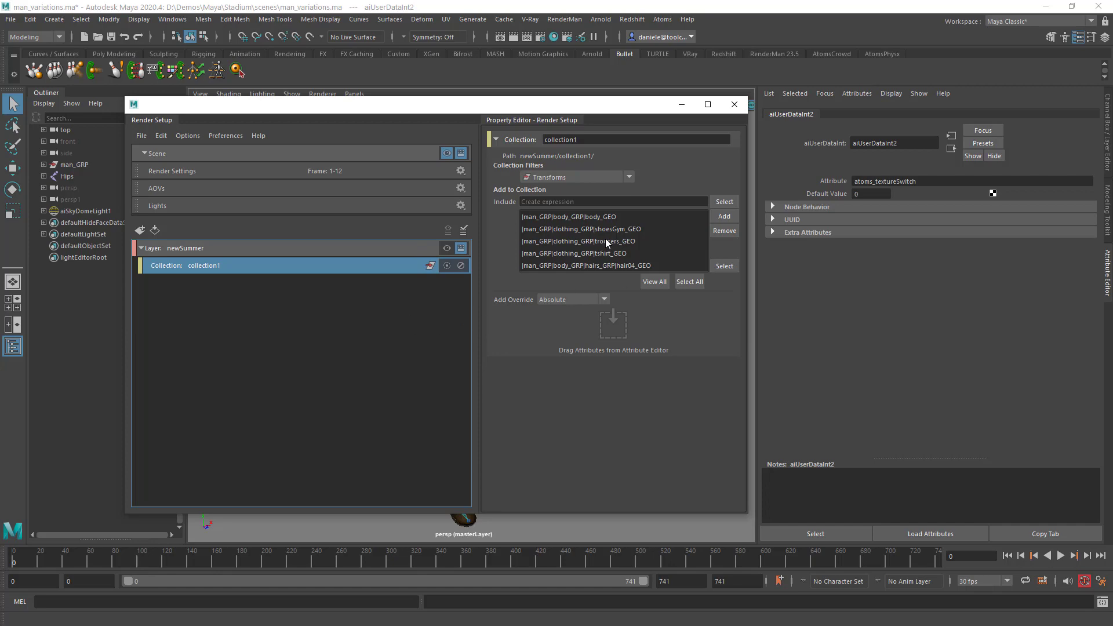
# Step: Select in the scene all objects listed in collection1, from body_GEO to hair04_GEO, and close Render Setup
pyautogui.moveTo(366, 113); pyautogui.dragTo(474, 284)
pyautogui.moveTo(694, 389); pyautogui.dragTo(782, 426)
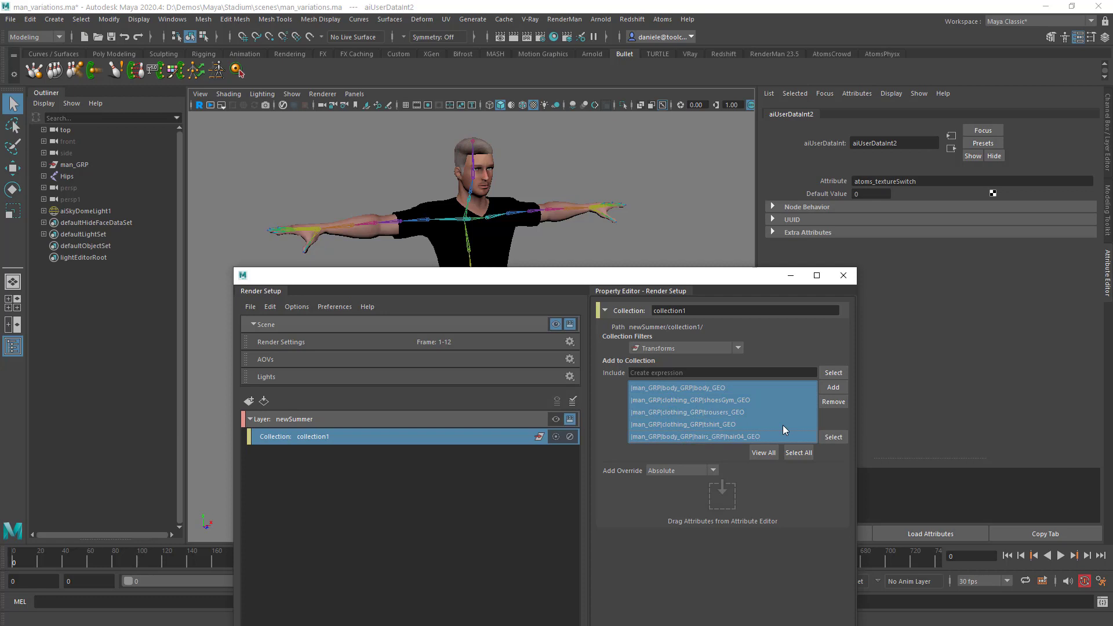
pyautogui.click(831, 373)
pyautogui.moveTo(635, 283); pyautogui.dragTo(762, 260)
pyautogui.click(830, 380)
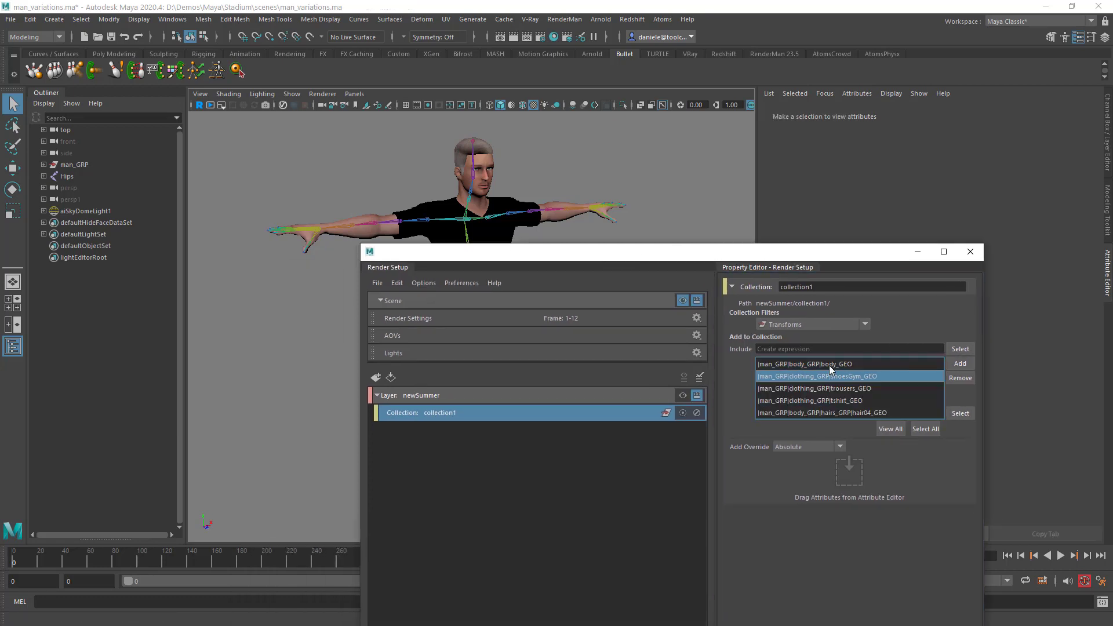
pyautogui.click(829, 366)
pyautogui.keyDown('shift'); pyautogui.click(859, 414); pyautogui.keyUp('shift')
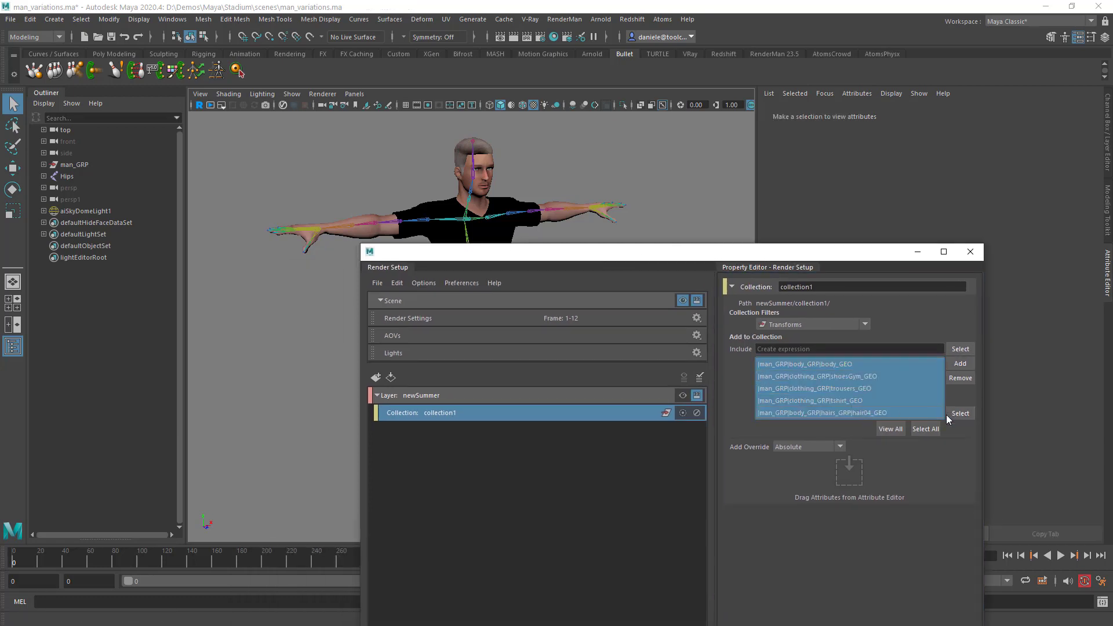
pyautogui.click(948, 414)
pyautogui.moveTo(737, 249); pyautogui.dragTo(952, 137)
pyautogui.keyDown('alt'); pyautogui.moveTo(483, 235); pyautogui.dragTo(407, 234, button='middle'); pyautogui.keyUp('alt')
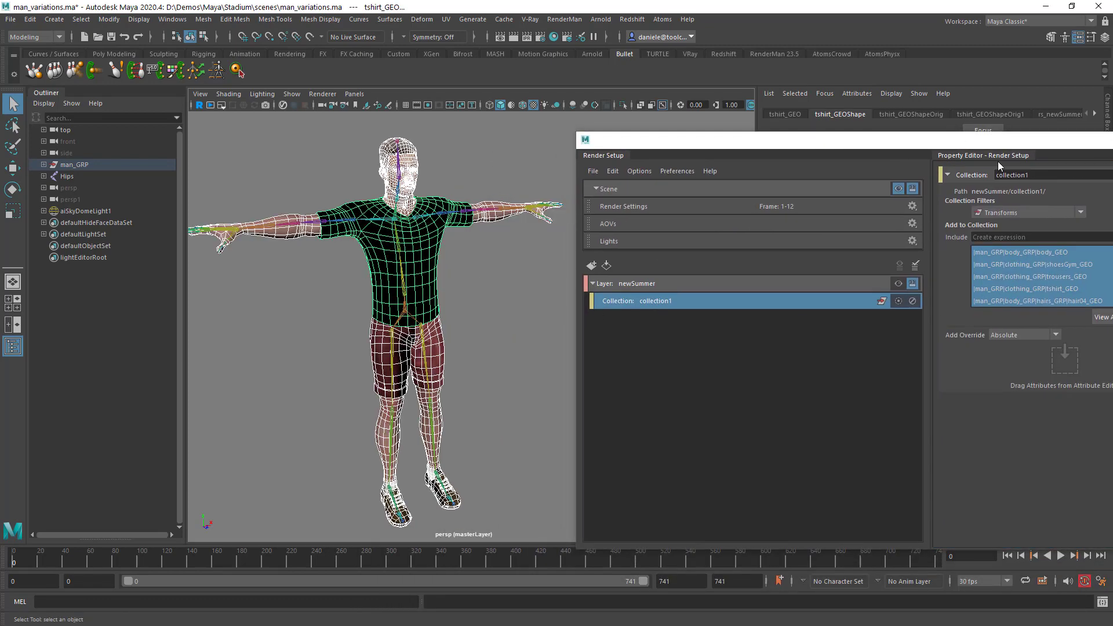
pyautogui.moveTo(916, 140); pyautogui.dragTo(508, 148)
pyautogui.click(778, 148)
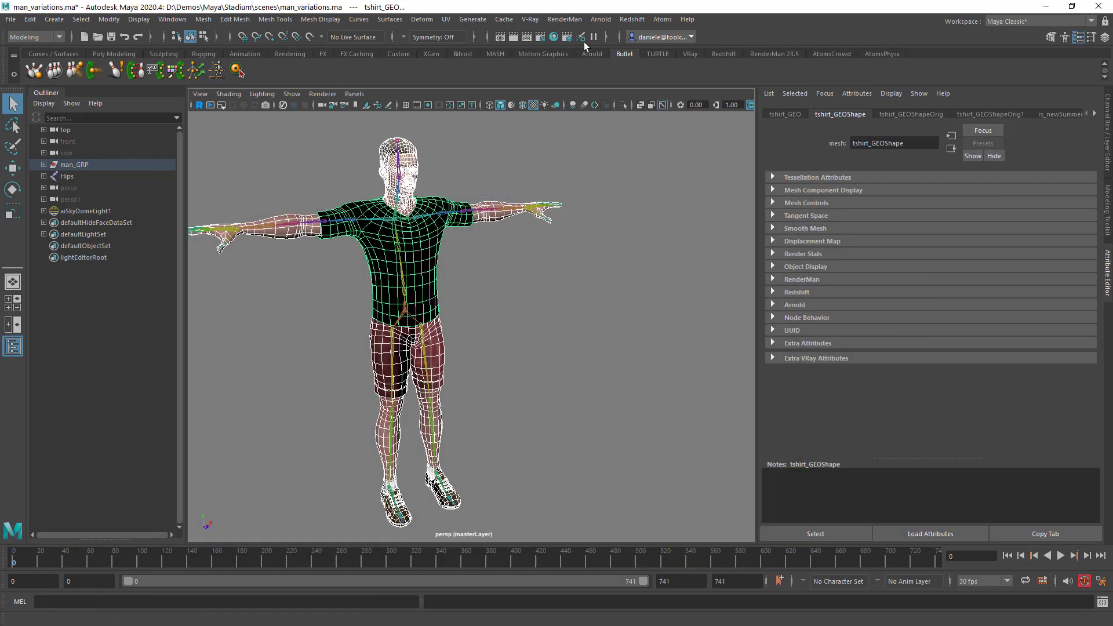
# Step: Open the Atoms Variation Builder and set the agent type to manStadium
pyautogui.click(656, 19)
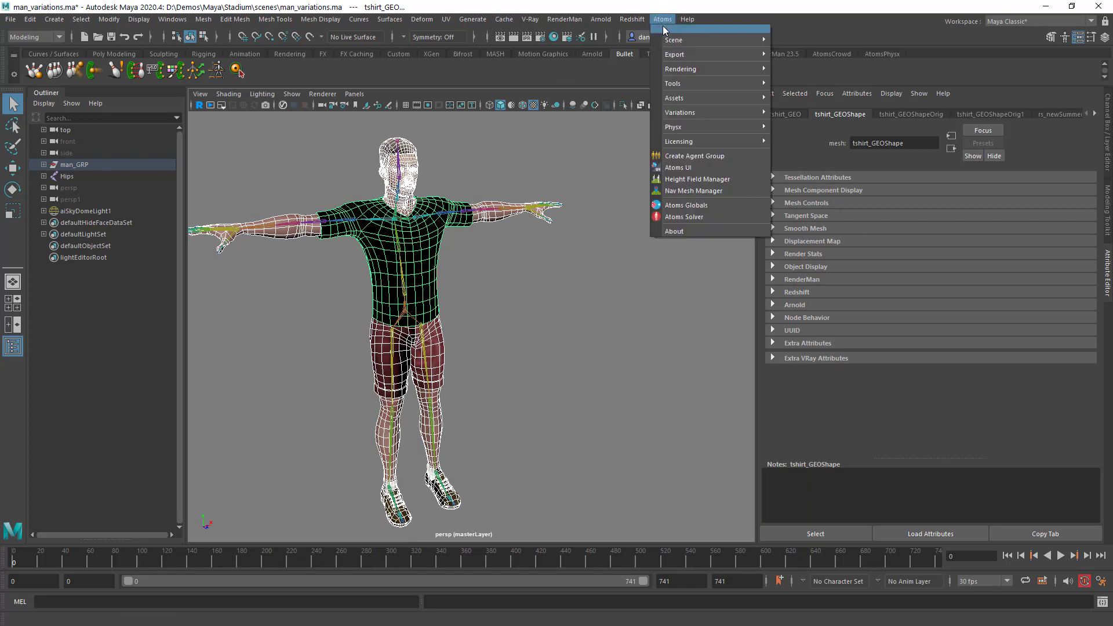
pyautogui.moveTo(699, 112)
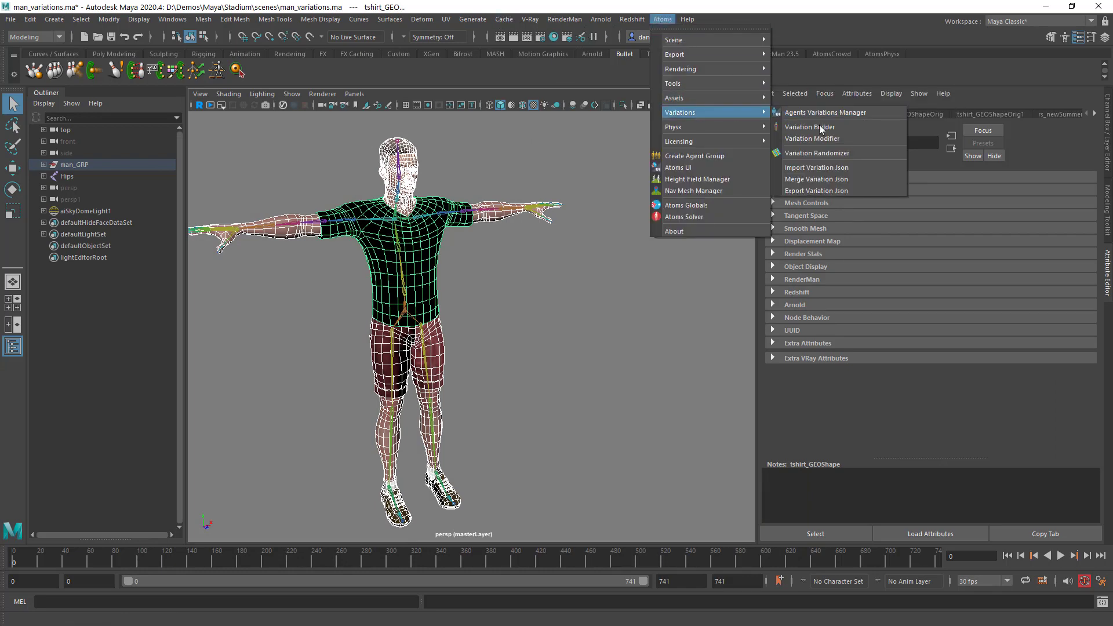
pyautogui.click(819, 125)
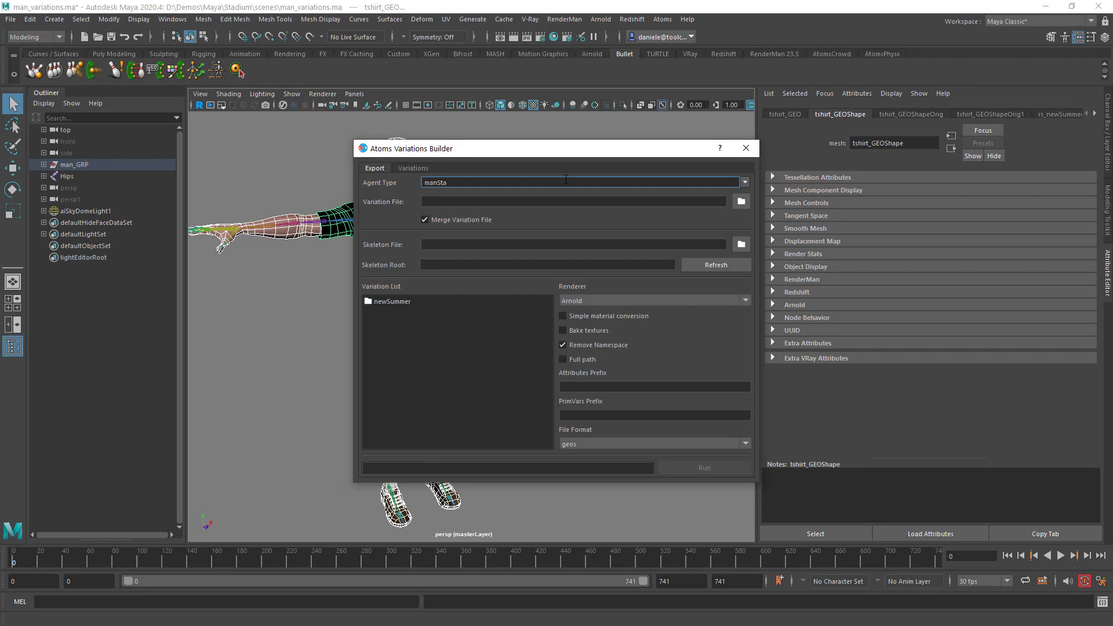
pyautogui.click(566, 179)
pyautogui.write('manStadium')
pyautogui.press('Tab')
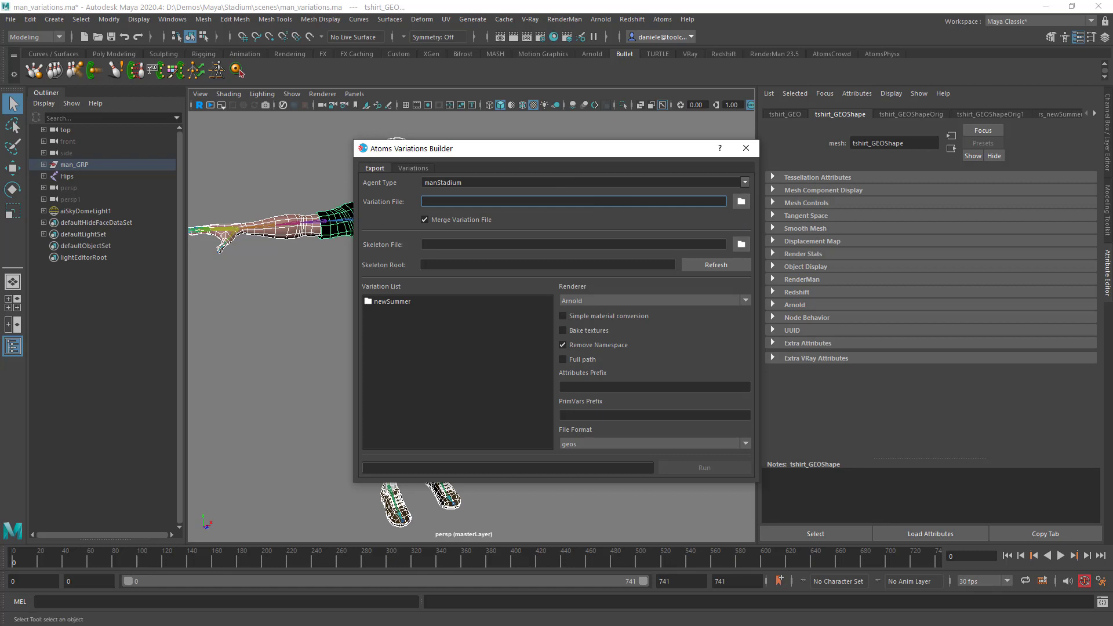
# Step: Set the variation file to a new variations.json in the Stadium project's data/variations/variations2 folder
pyautogui.click(741, 201)
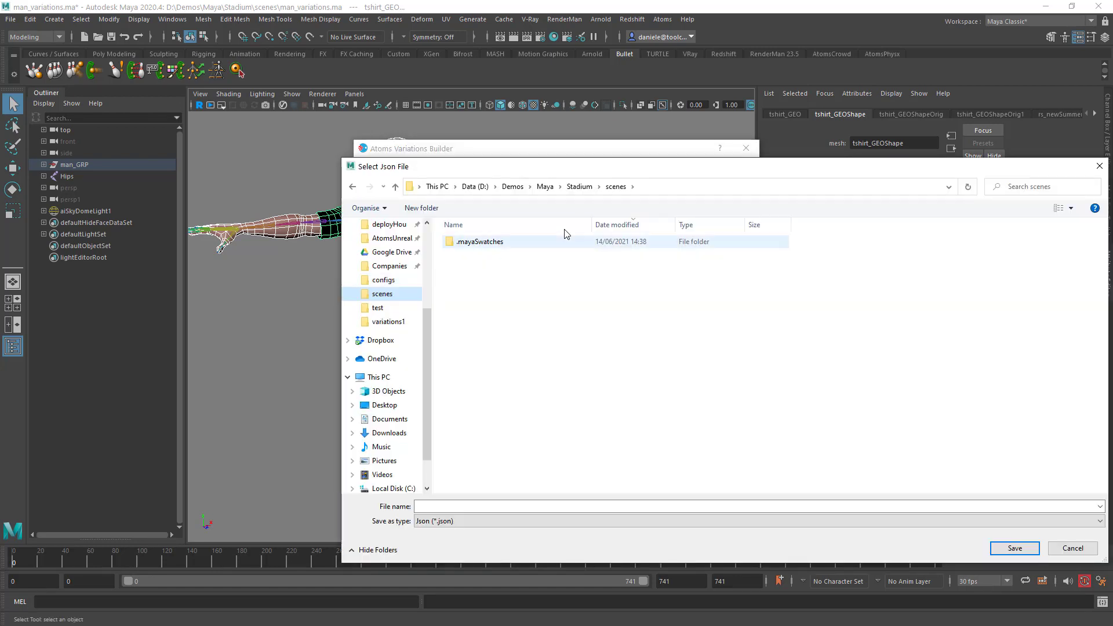
pyautogui.click(579, 186)
pyautogui.doubleClick(480, 243)
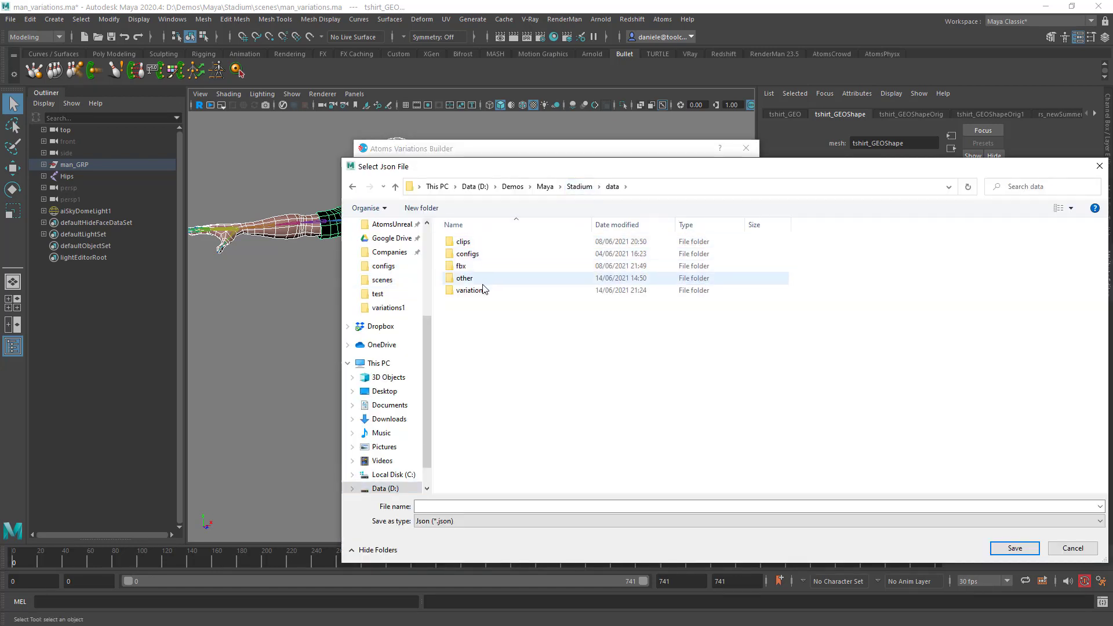
pyautogui.doubleClick(485, 290)
pyautogui.doubleClick(480, 256)
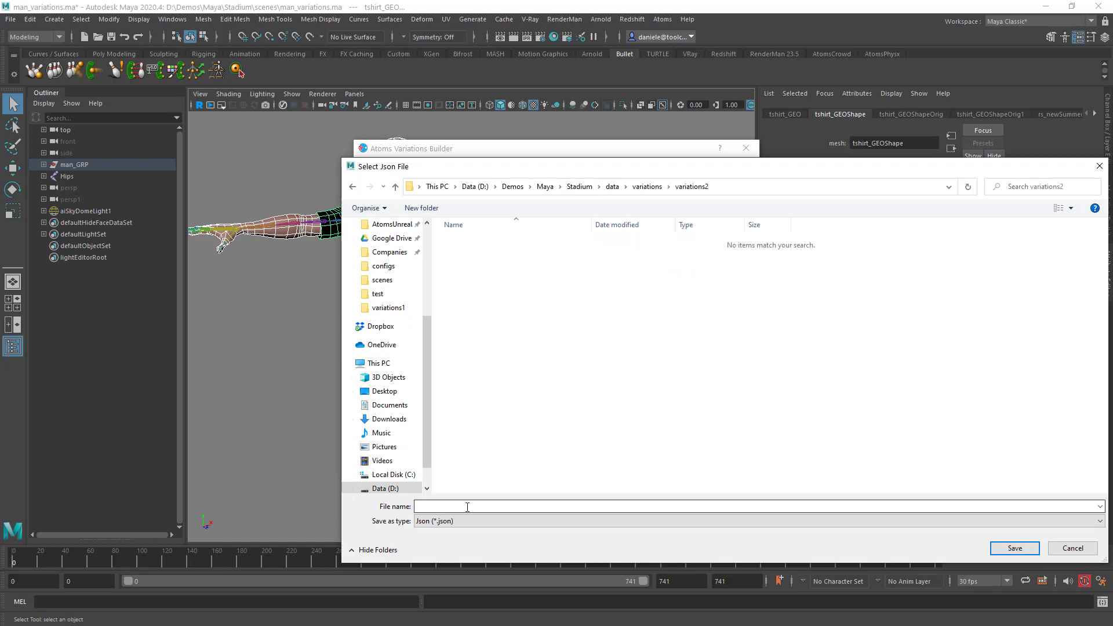
pyautogui.click(467, 506)
pyautogui.write('variations')
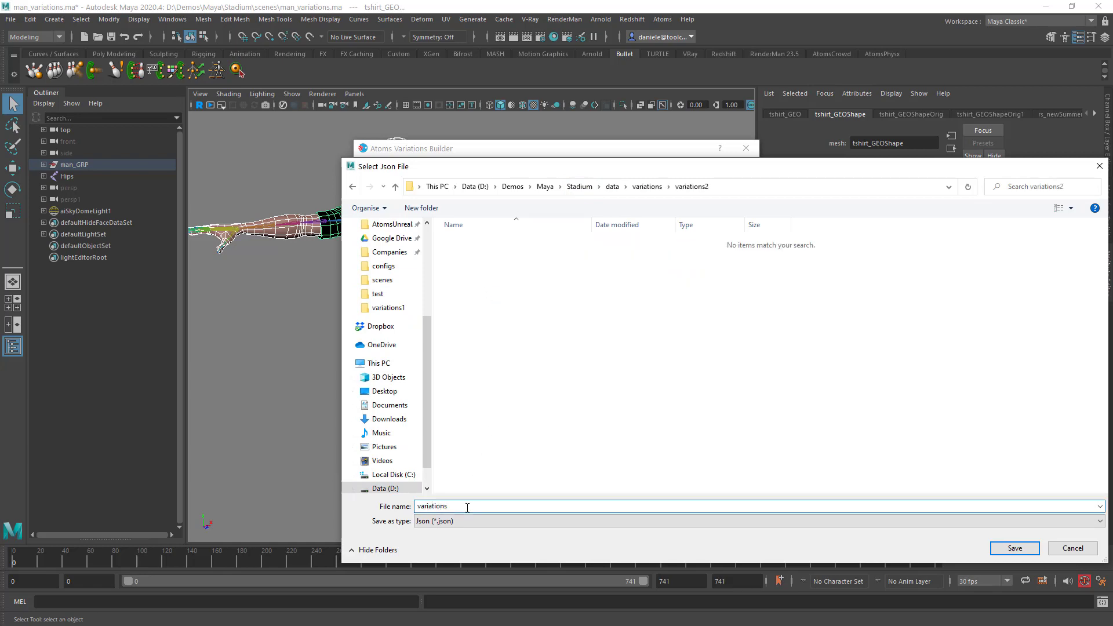
pyautogui.press('Return')
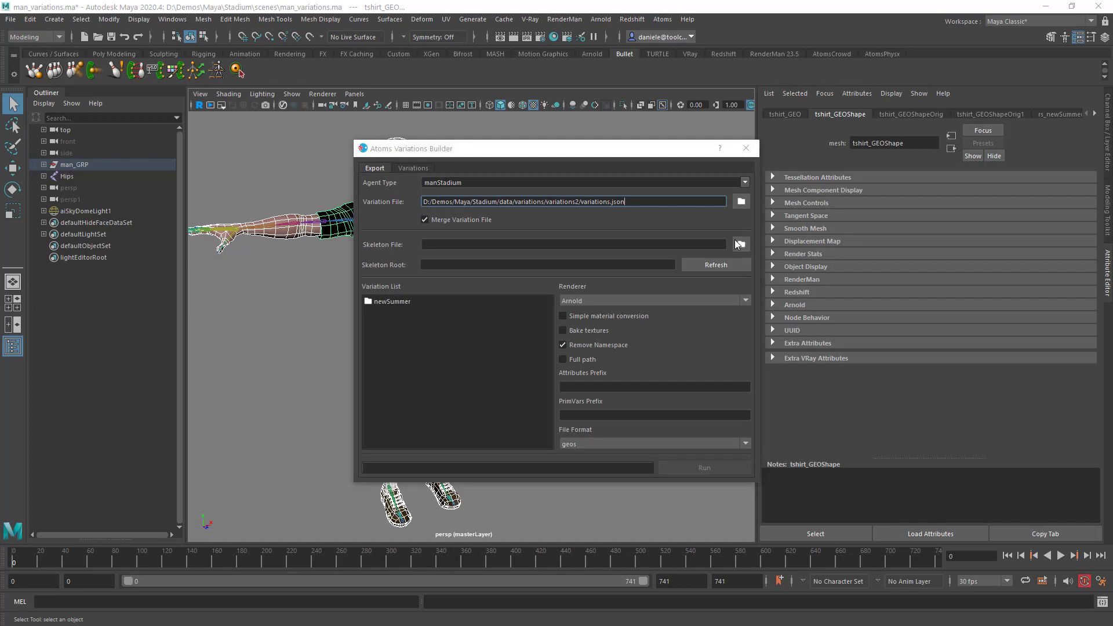
# Step: Set the skeleton file to man.atomsskel from the Stadium project's data/configs folder and the skeleton root to Hips
pyautogui.click(737, 240)
pyautogui.click(618, 191)
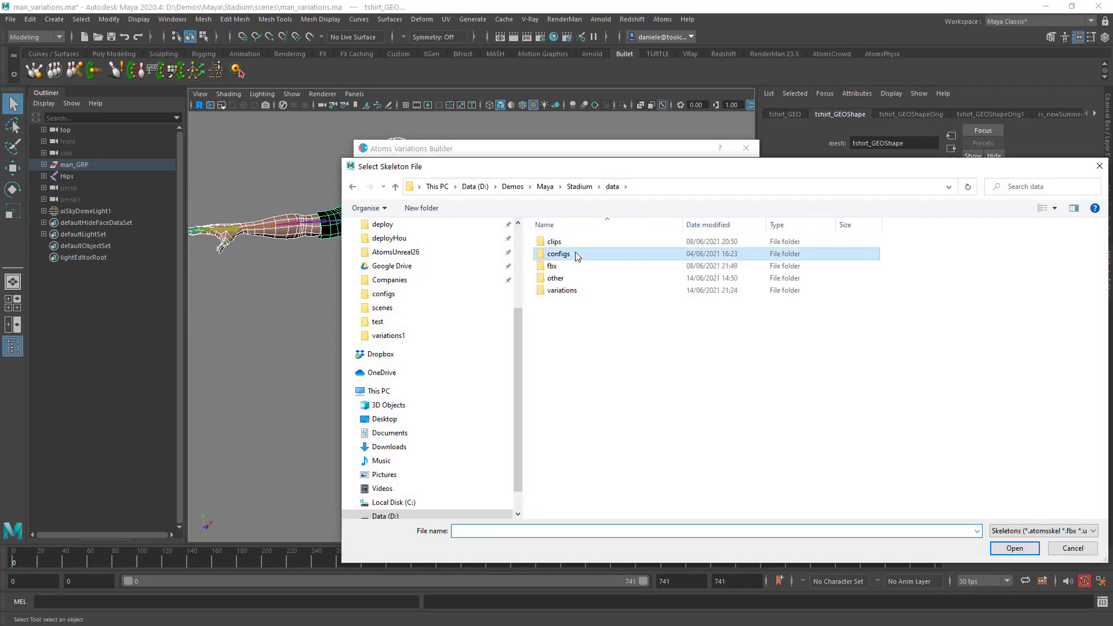
pyautogui.doubleClick(580, 254)
pyautogui.doubleClick(572, 259)
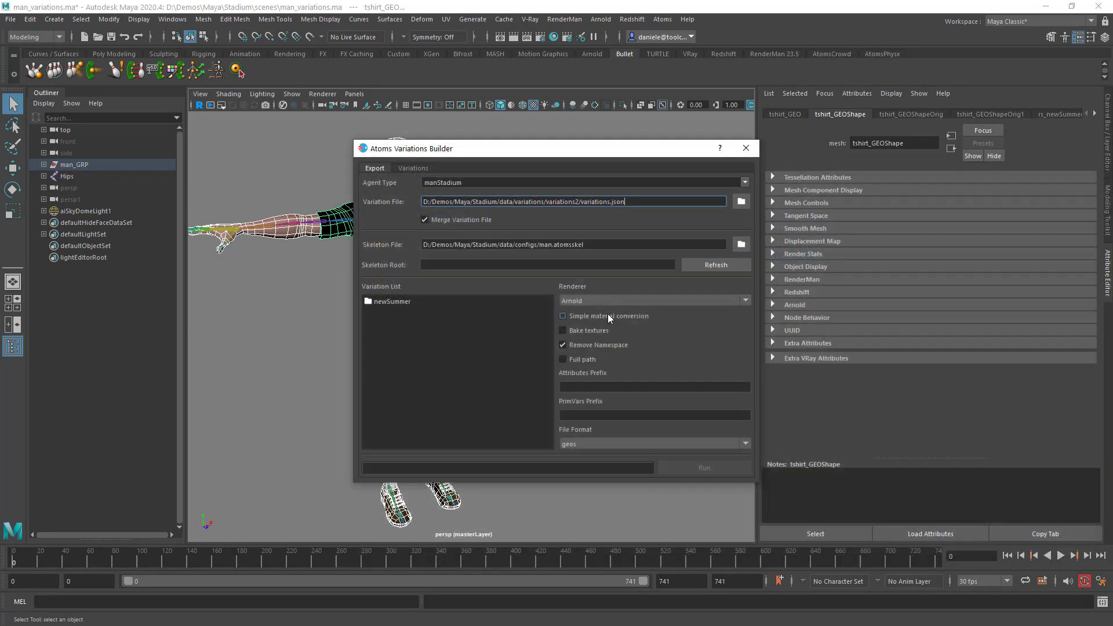
pyautogui.click(78, 176)
pyautogui.click(702, 265)
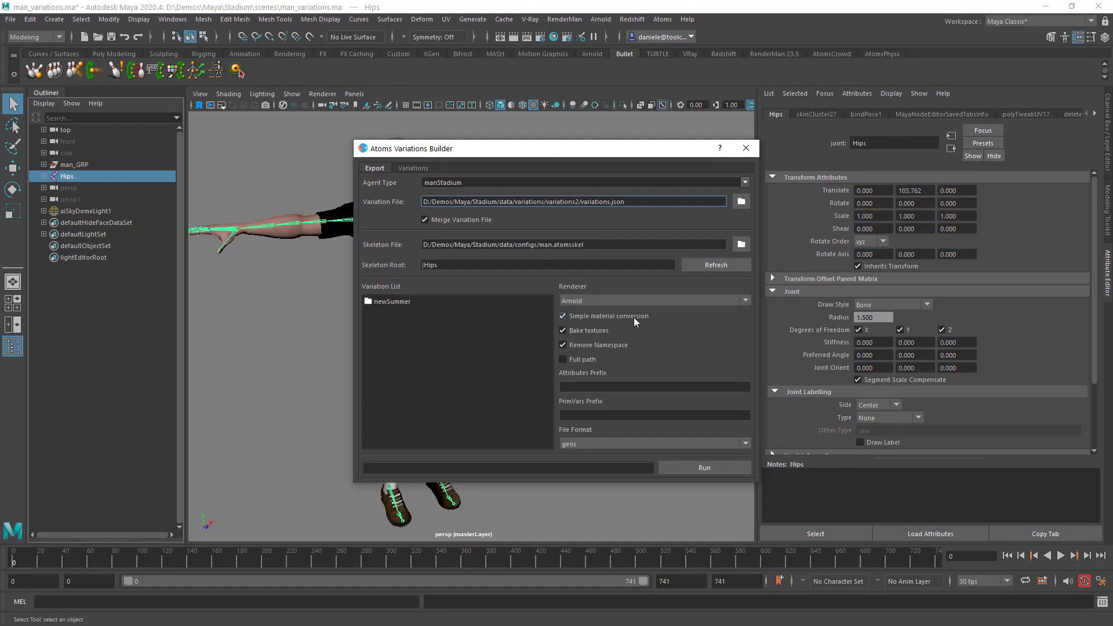
# Step: Build the newSummer variation file with simple material conversion and texture baking enabled, and close the Variations Builder
pyautogui.moveTo(556, 152); pyautogui.dragTo(761, 157)
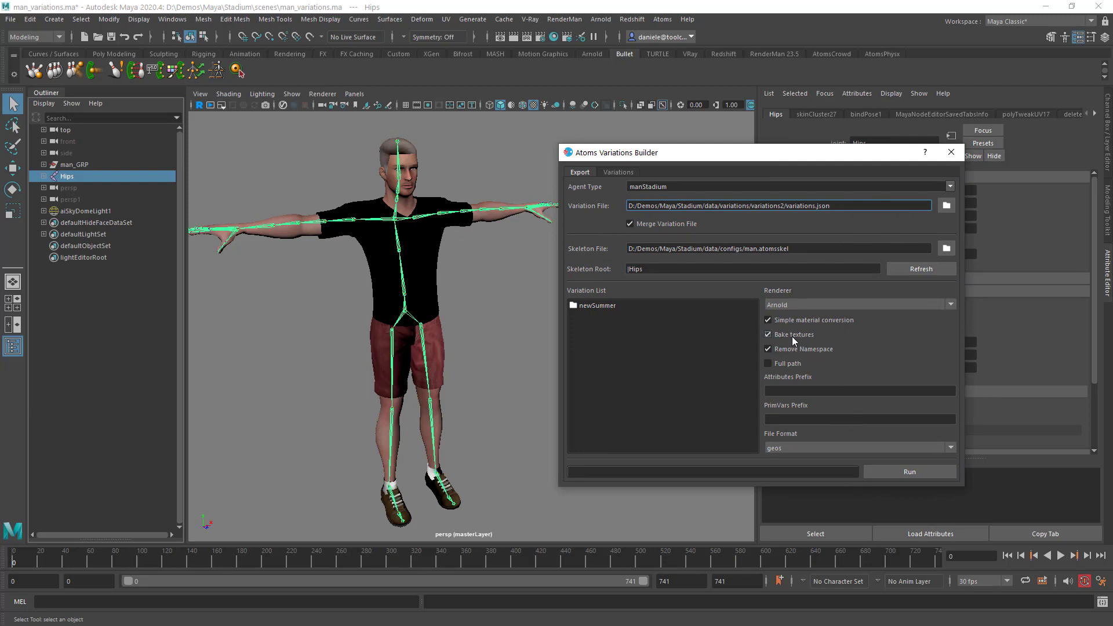
pyautogui.click(909, 471)
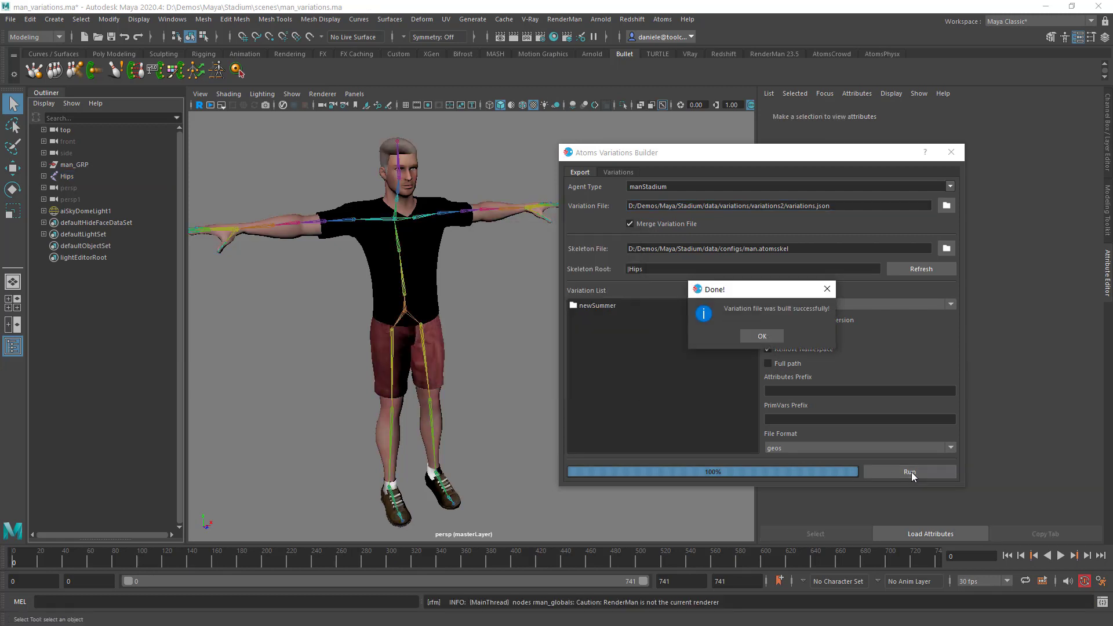
pyautogui.click(762, 336)
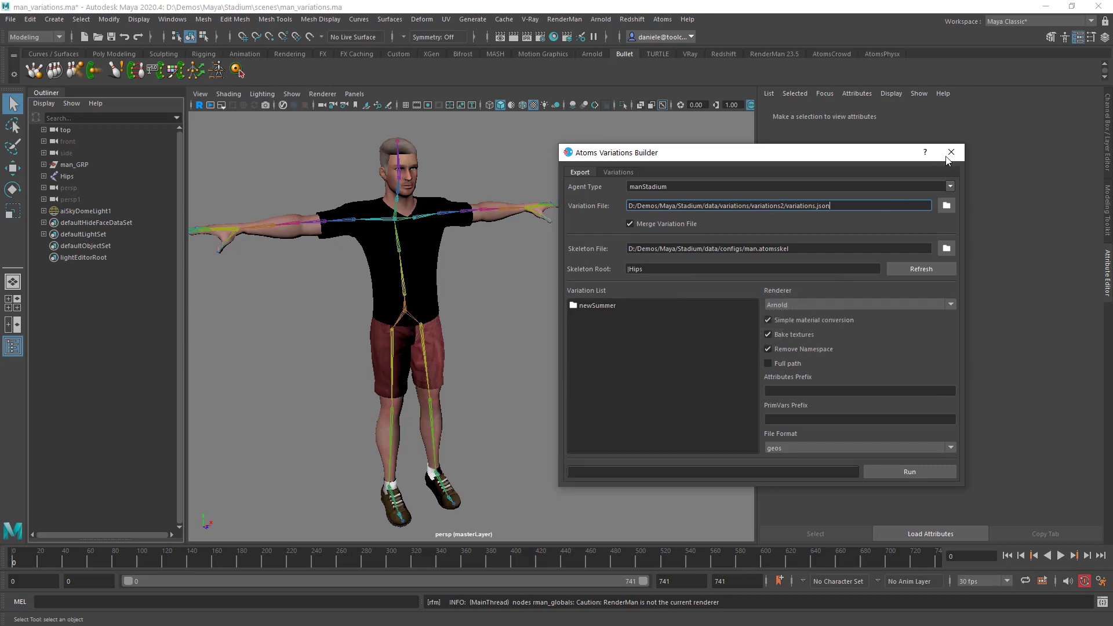
pyautogui.click(951, 152)
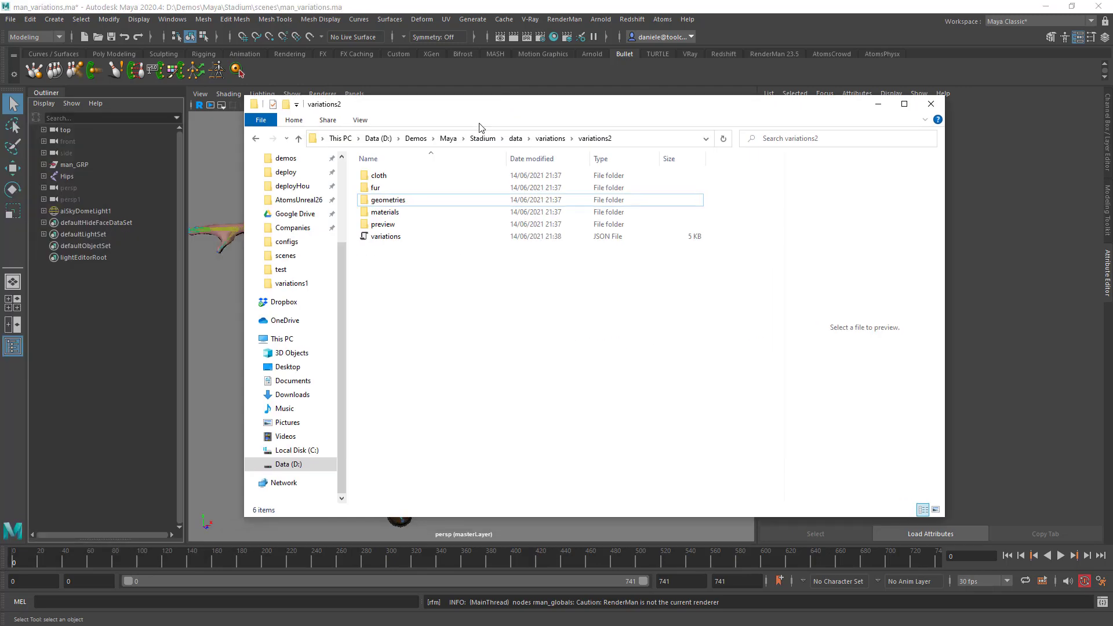
# Step: In File Explorer, examine the exported manStadium files in the materials and preview folders of variations2
pyautogui.doubleClick(386, 212)
pyautogui.doubleClick(396, 176)
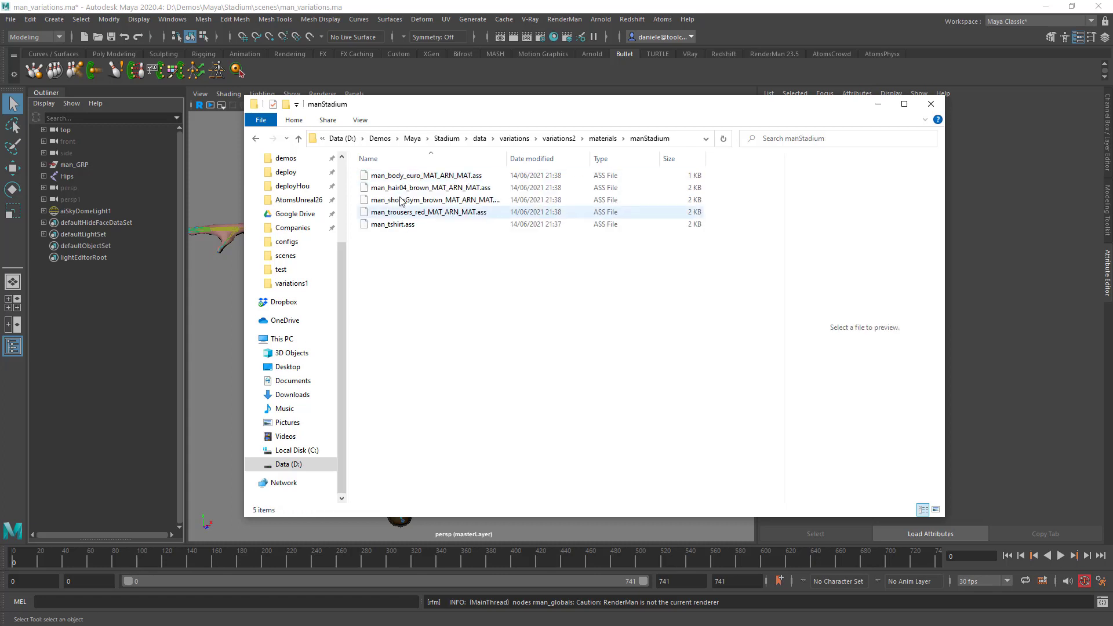
pyautogui.click(603, 138)
pyautogui.click(595, 138)
pyautogui.doubleClick(384, 225)
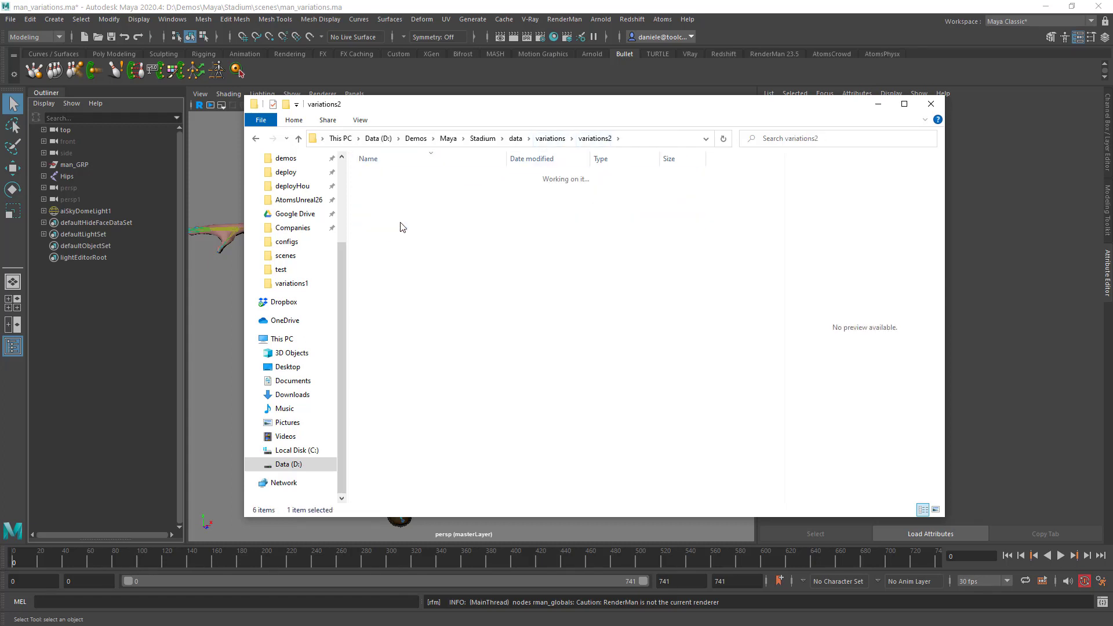
pyautogui.doubleClick(383, 175)
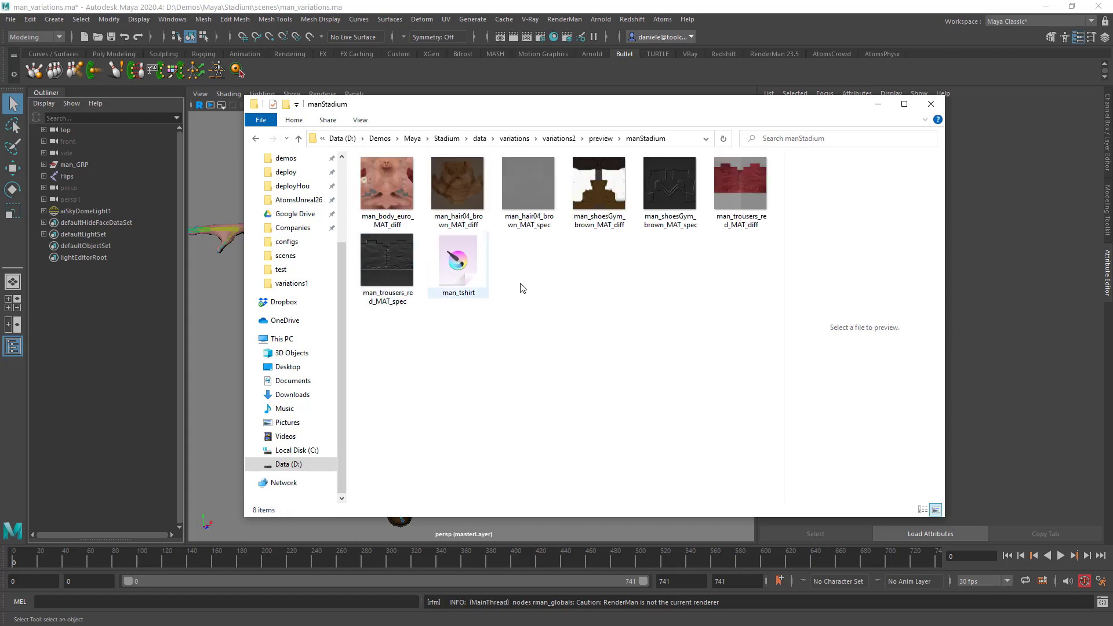
# Step: Check the file properties of the man_tshirt preview image
pyautogui.rightClick(459, 277)
pyautogui.click(492, 532)
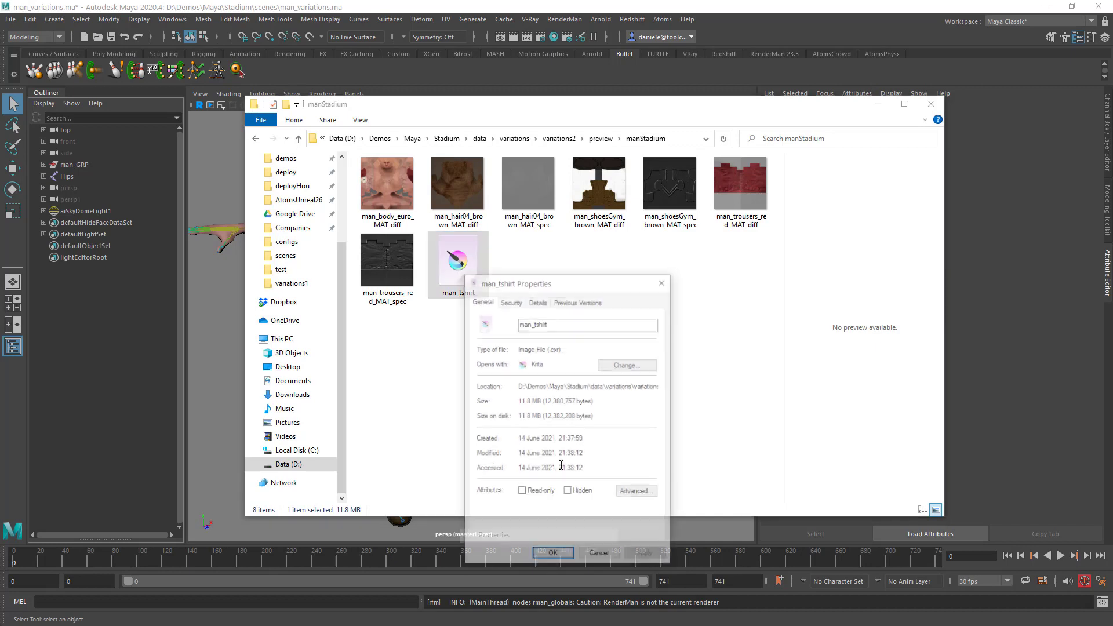
pyautogui.click(663, 282)
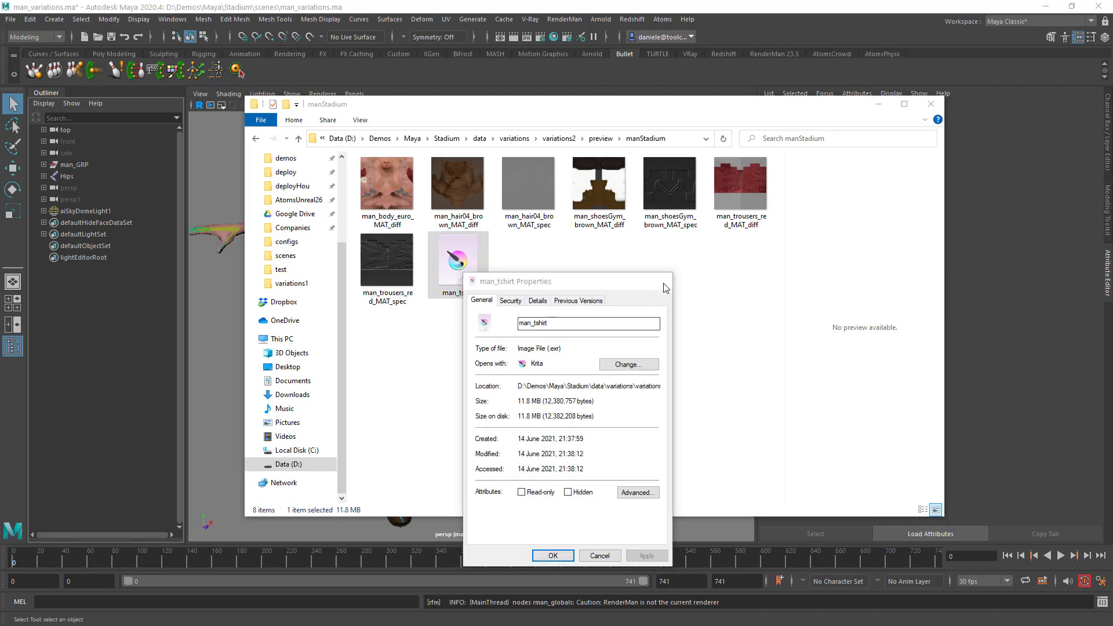
# Step: Back in Maya, find OpenEXRLoader.mll in the Plug-in Manager, make sure it is loaded, and close the manager
pyautogui.click(177, 19)
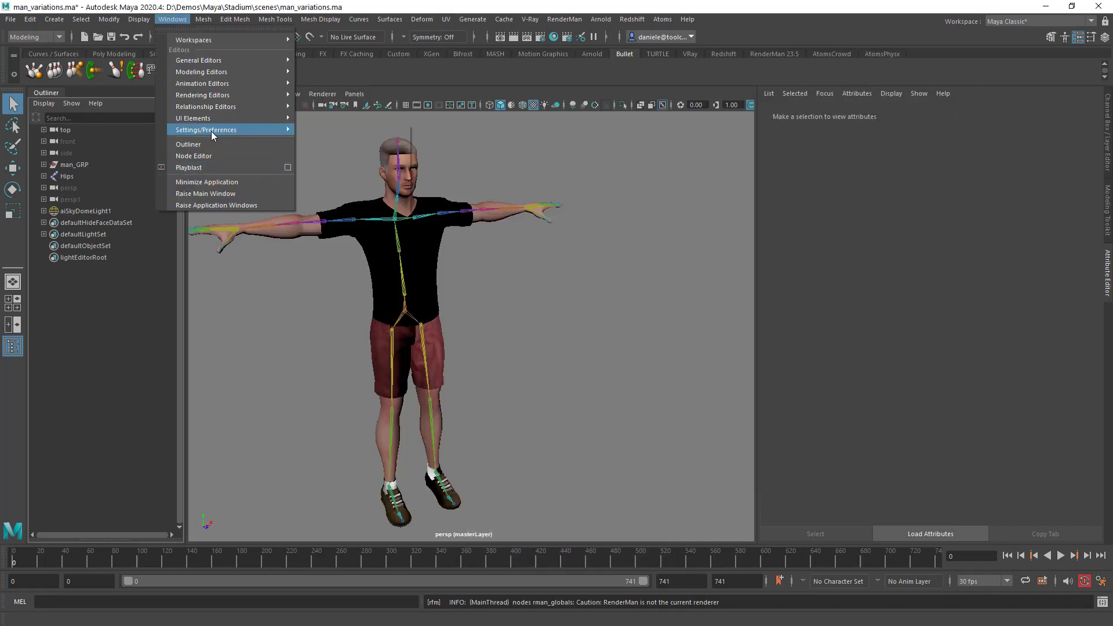
pyautogui.moveTo(211, 130)
pyautogui.click(328, 226)
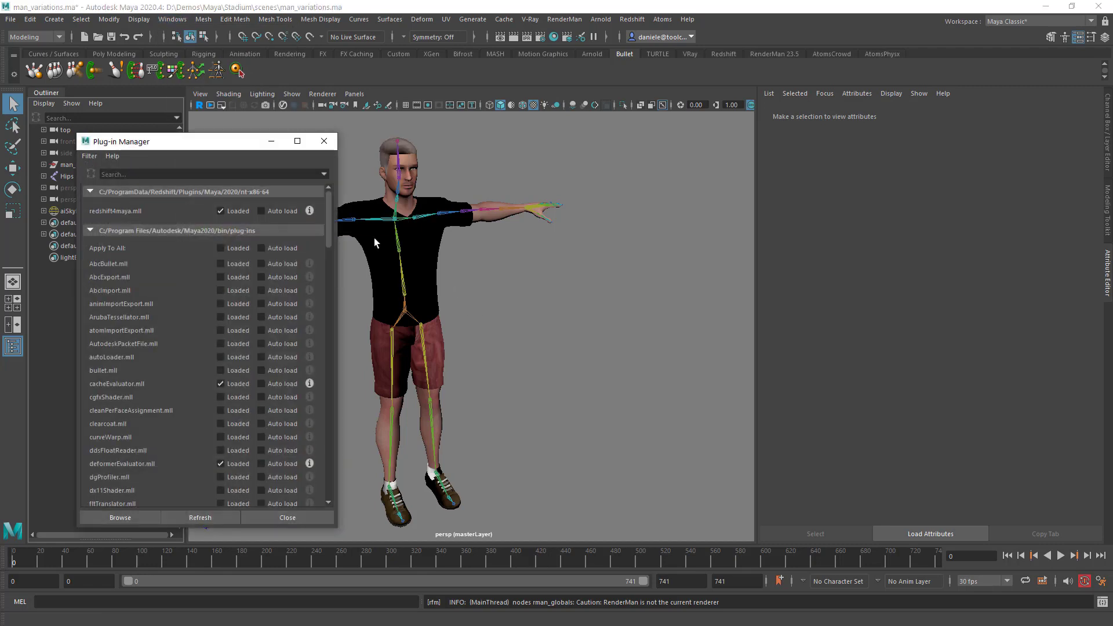
pyautogui.click(497, 269)
pyautogui.press('f')
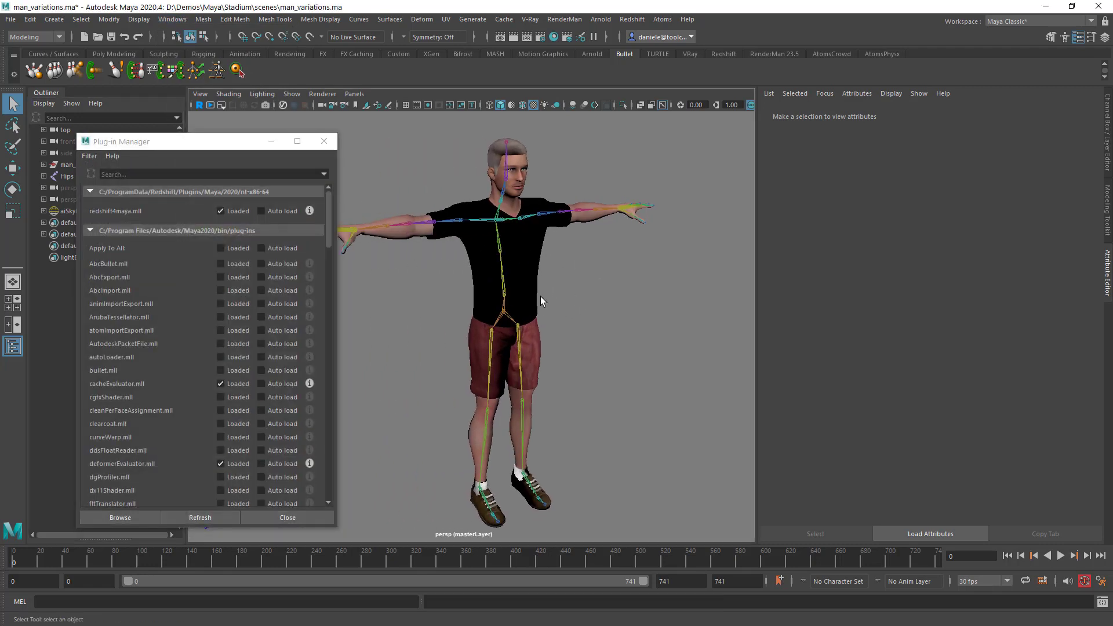
pyautogui.click(224, 175)
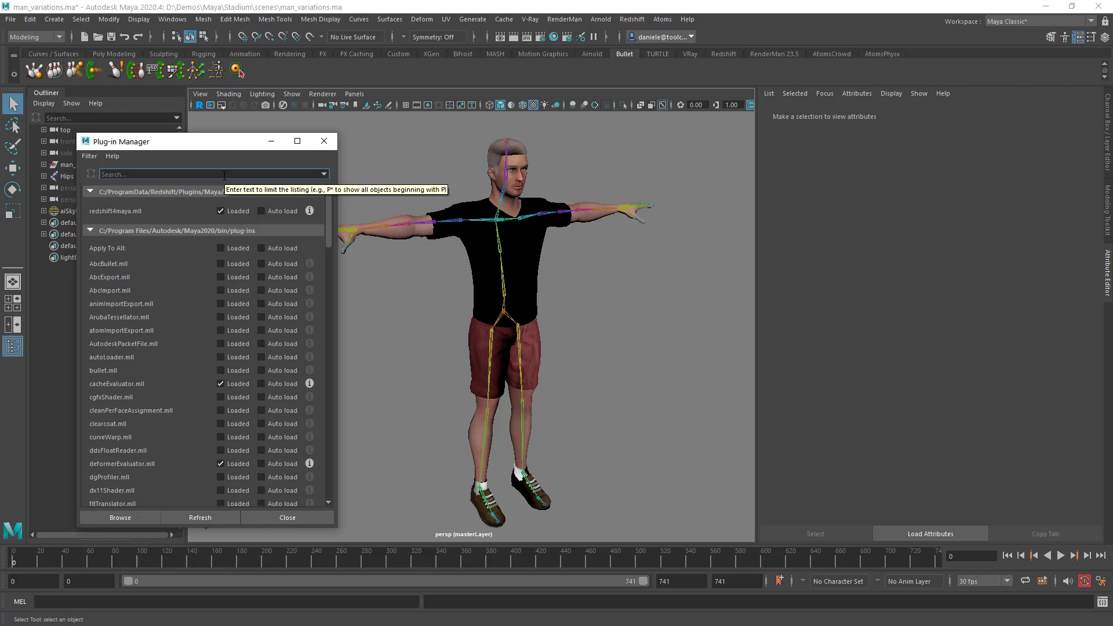
pyautogui.write('openex')
pyautogui.click(230, 211)
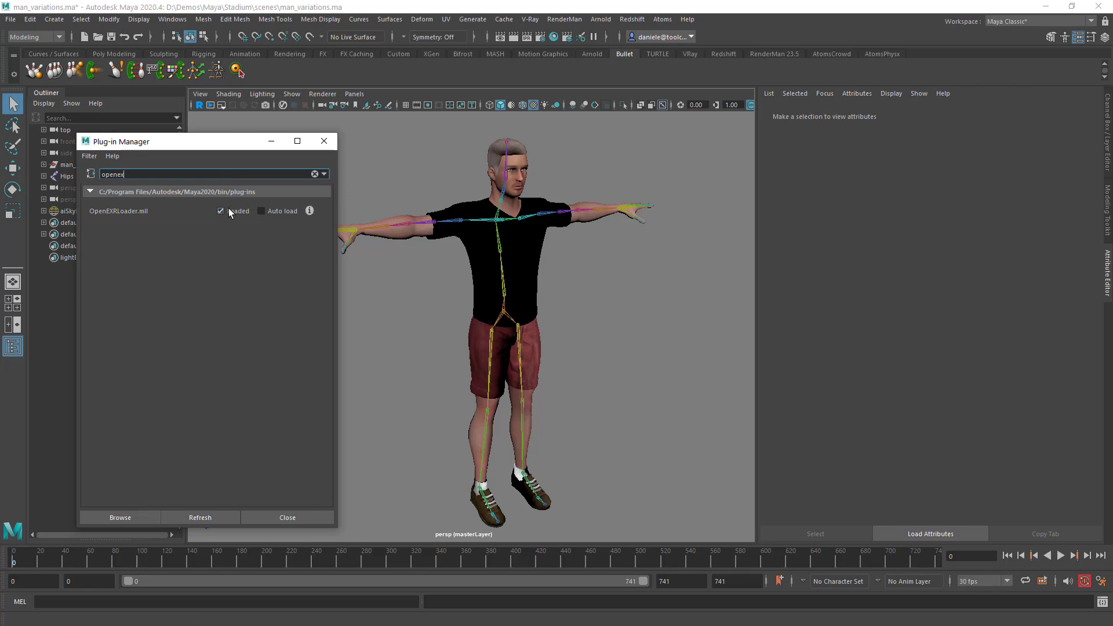
pyautogui.click(325, 141)
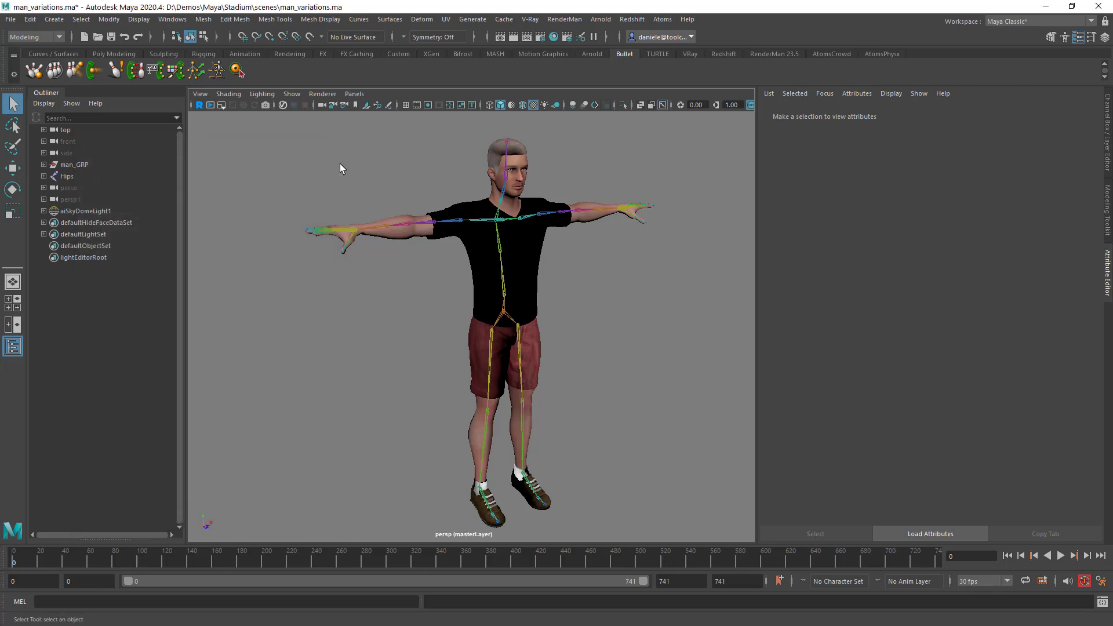
pyautogui.click(339, 164)
pyautogui.keyDown('alt'); pyautogui.moveTo(389, 174); pyautogui.dragTo(375, 177, button='middle'); pyautogui.keyUp('alt')
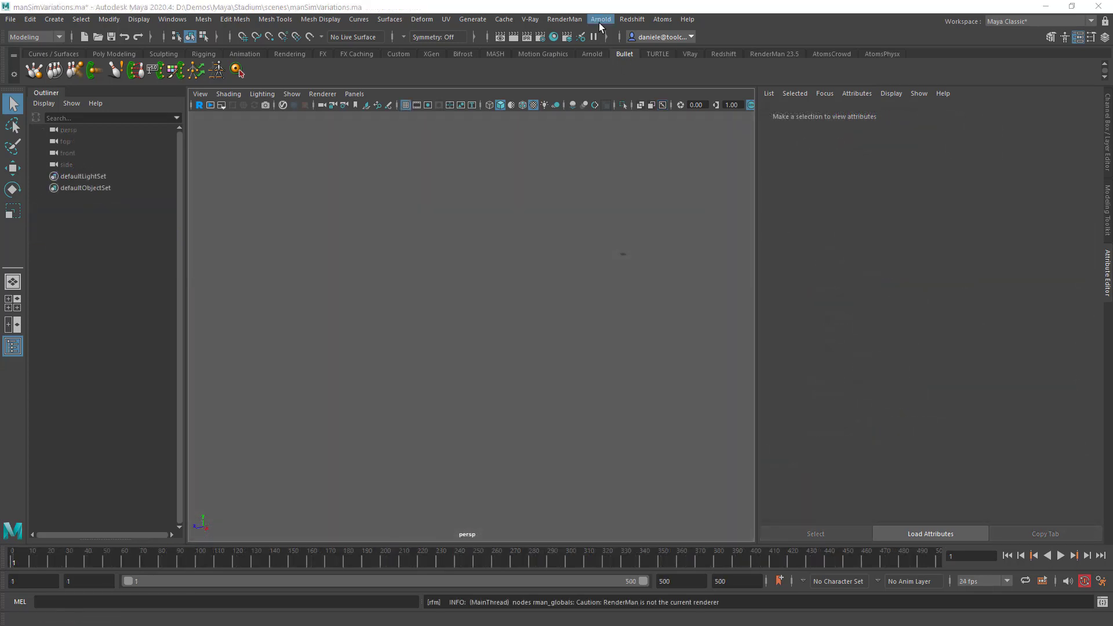
# Step: Import the variations JSON file from data/variations/variations2 into the manSimVariations scene
pyautogui.click(662, 19)
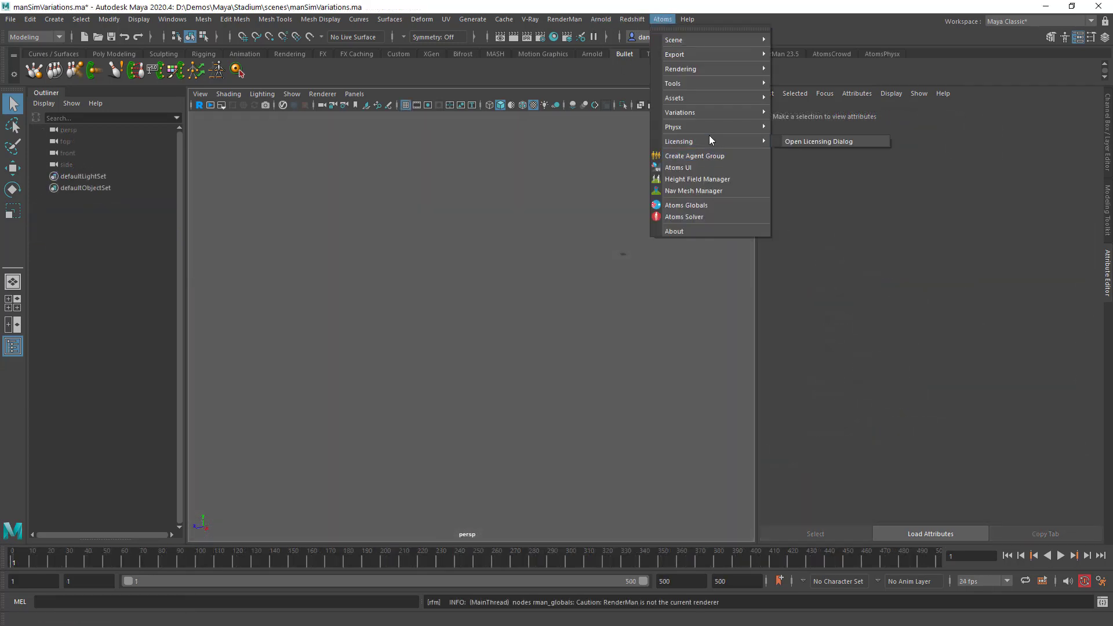
pyautogui.moveTo(719, 113)
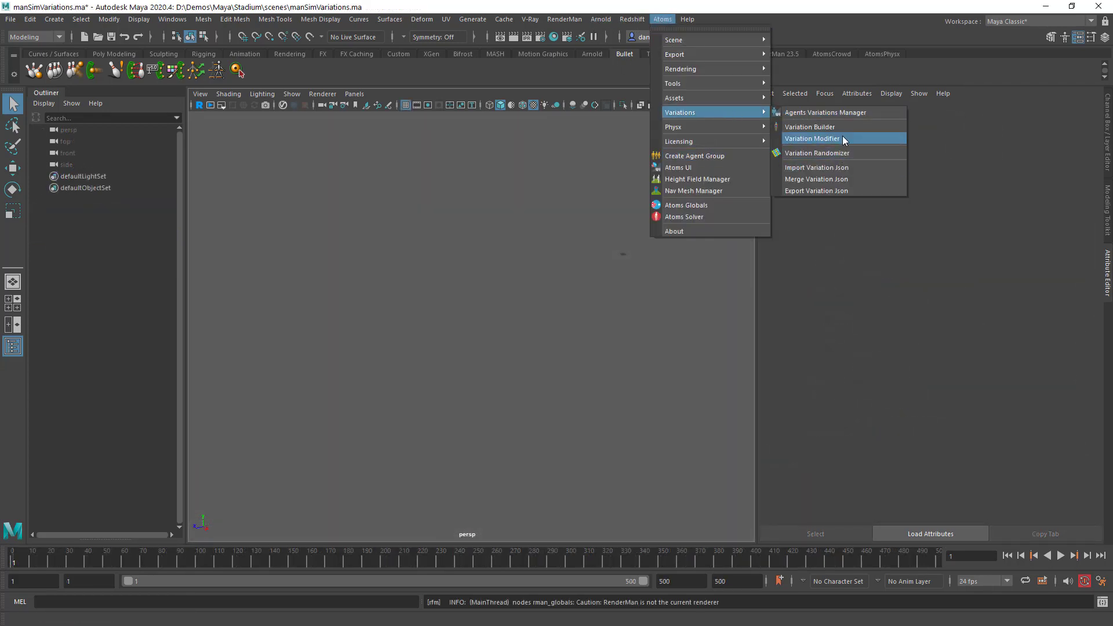
pyautogui.click(840, 169)
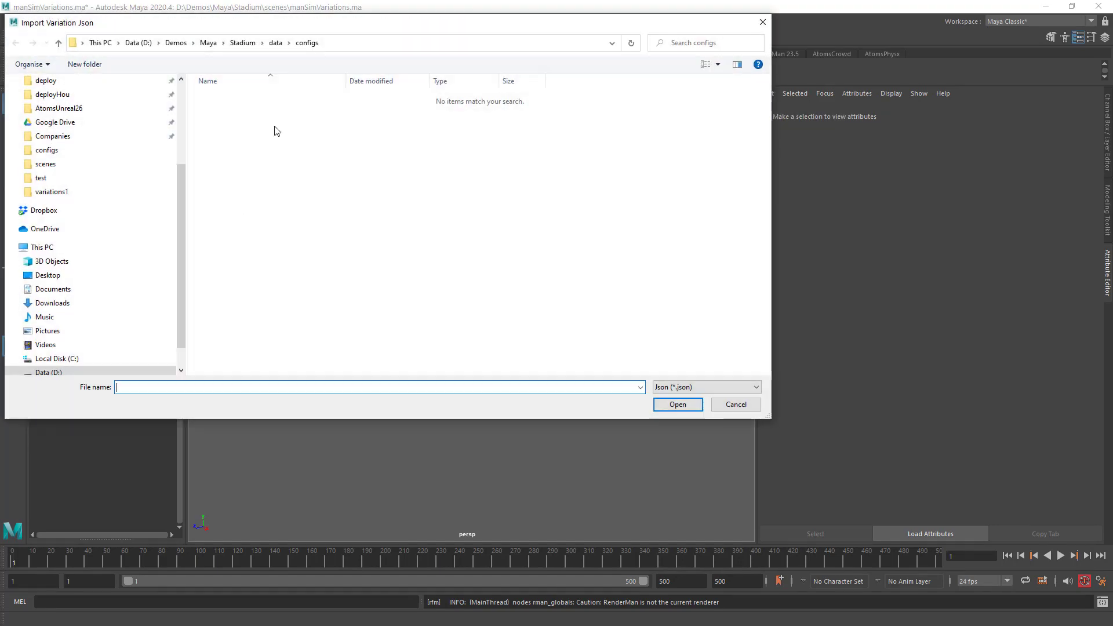
pyautogui.click(275, 43)
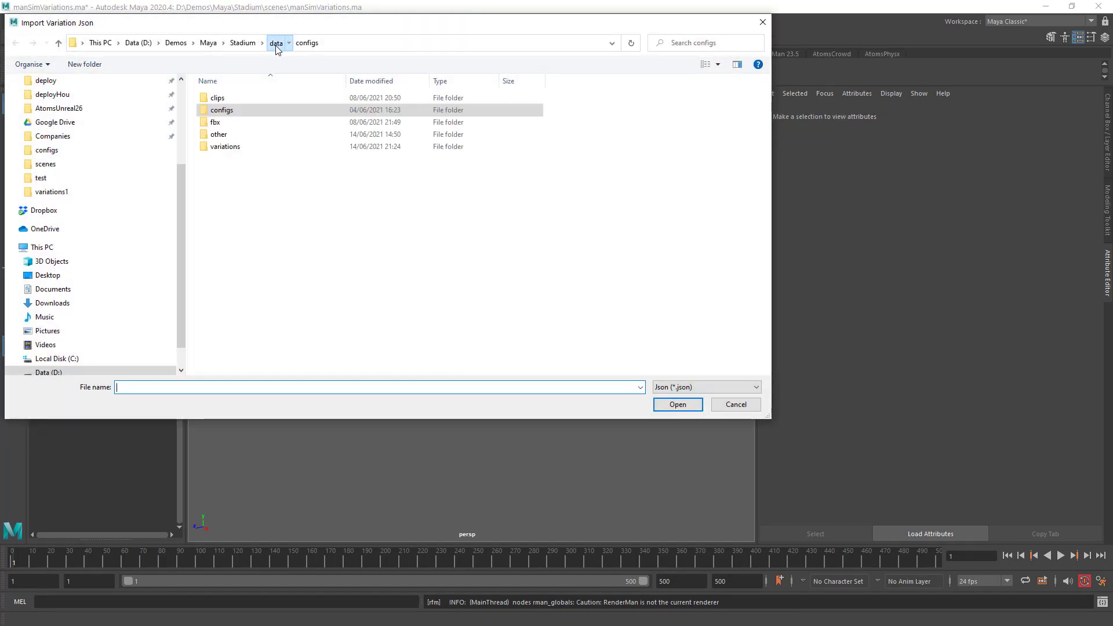
pyautogui.doubleClick(237, 146)
pyautogui.doubleClick(232, 110)
pyautogui.doubleClick(242, 156)
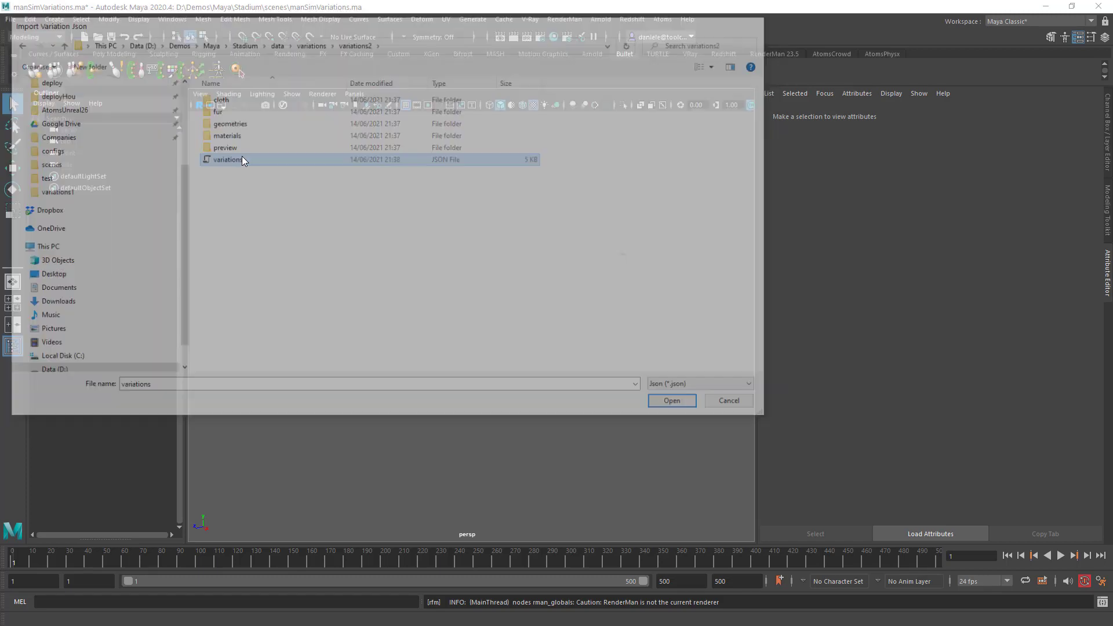
pyautogui.moveTo(564, 299); pyautogui.dragTo(634, 299)
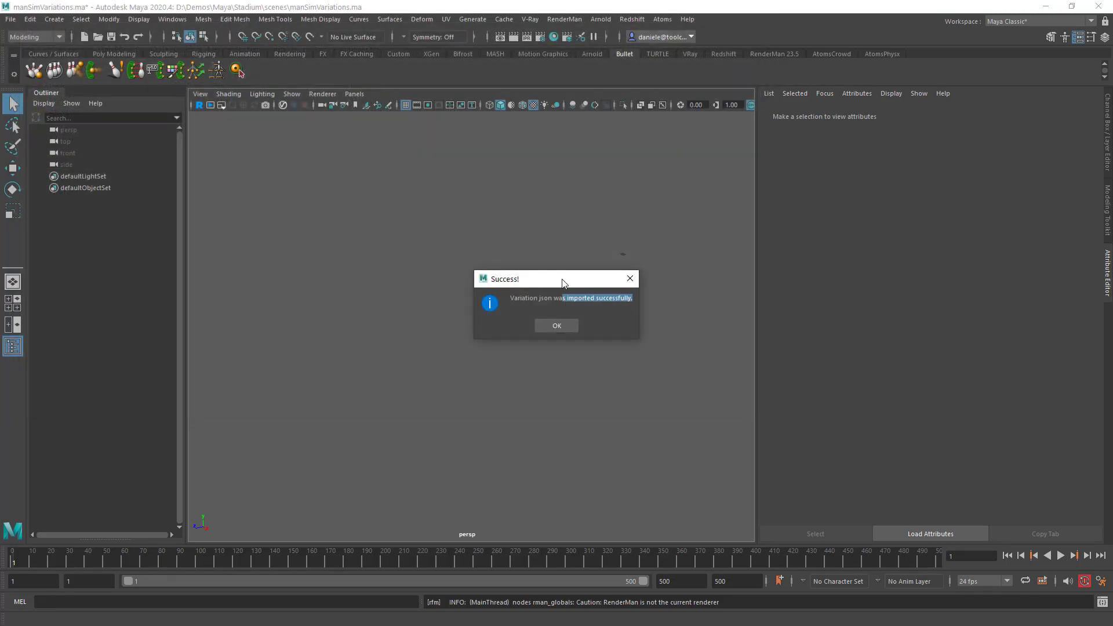
pyautogui.click(557, 325)
# Step: Create an Atoms agent group in the scene
pyautogui.click(663, 20)
pyautogui.click(688, 149)
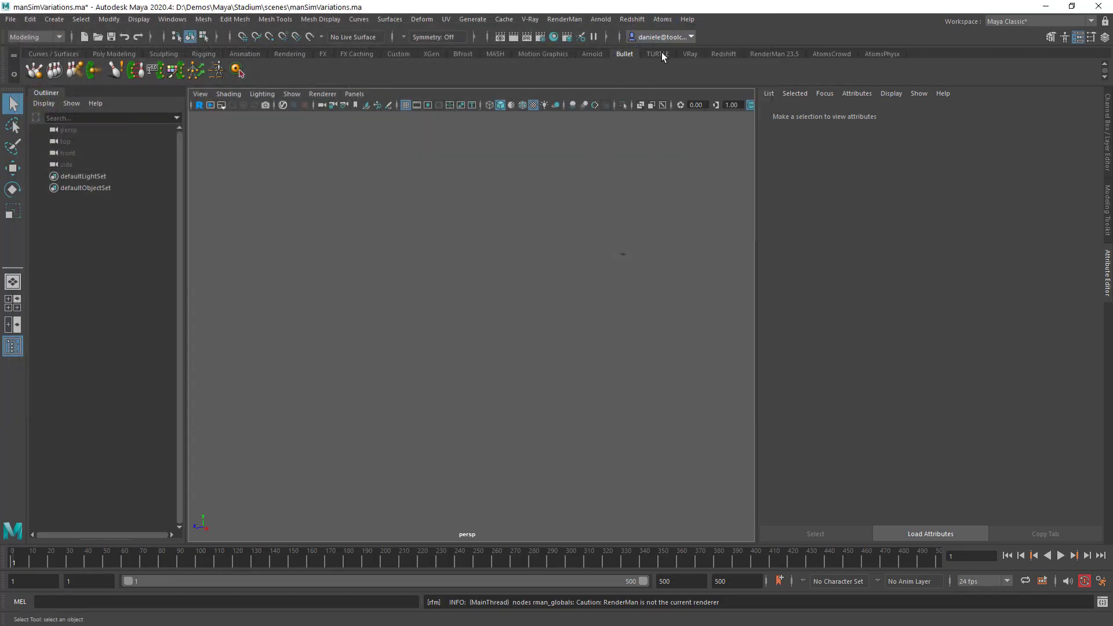
pyautogui.click(663, 19)
pyautogui.click(686, 151)
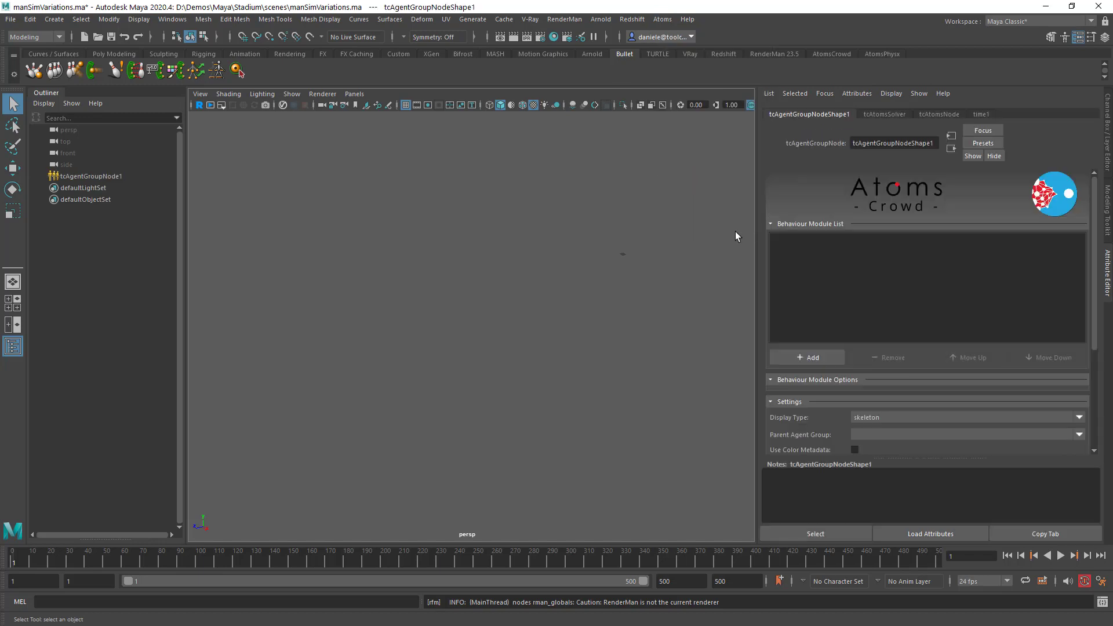
# Step: Add the gridLayout and stateMachine behaviour modules to the agent group
pyautogui.click(829, 357)
pyautogui.write('griLa')
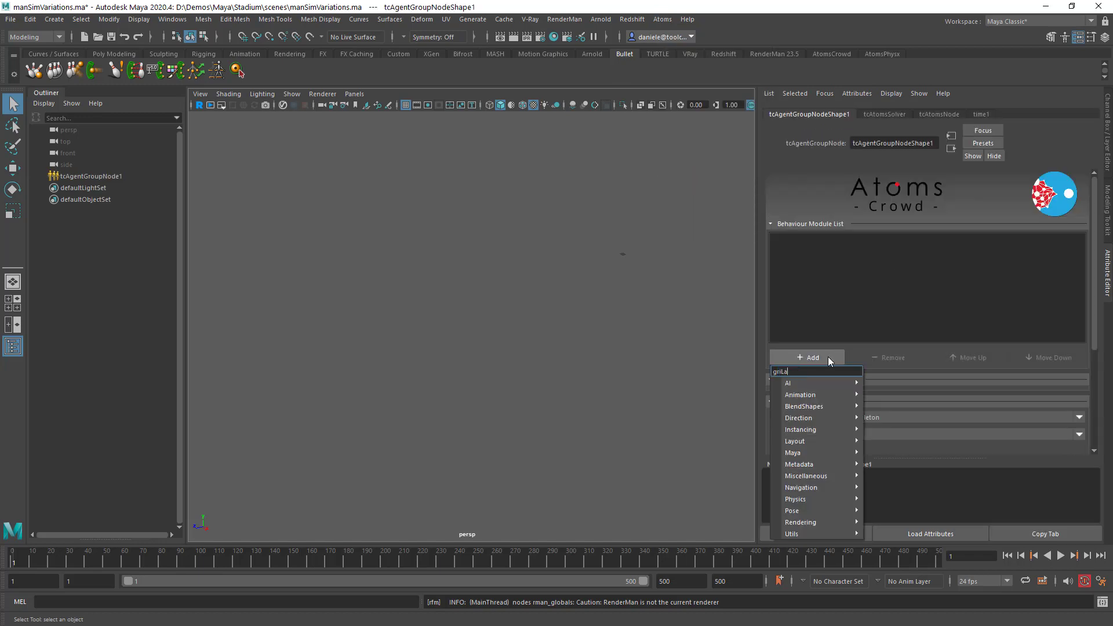
pyautogui.press('BackSpace')
pyautogui.press('BackSpace')
pyautogui.write('d')
pyautogui.press('Return')
pyautogui.click(828, 356)
pyautogui.write('st')
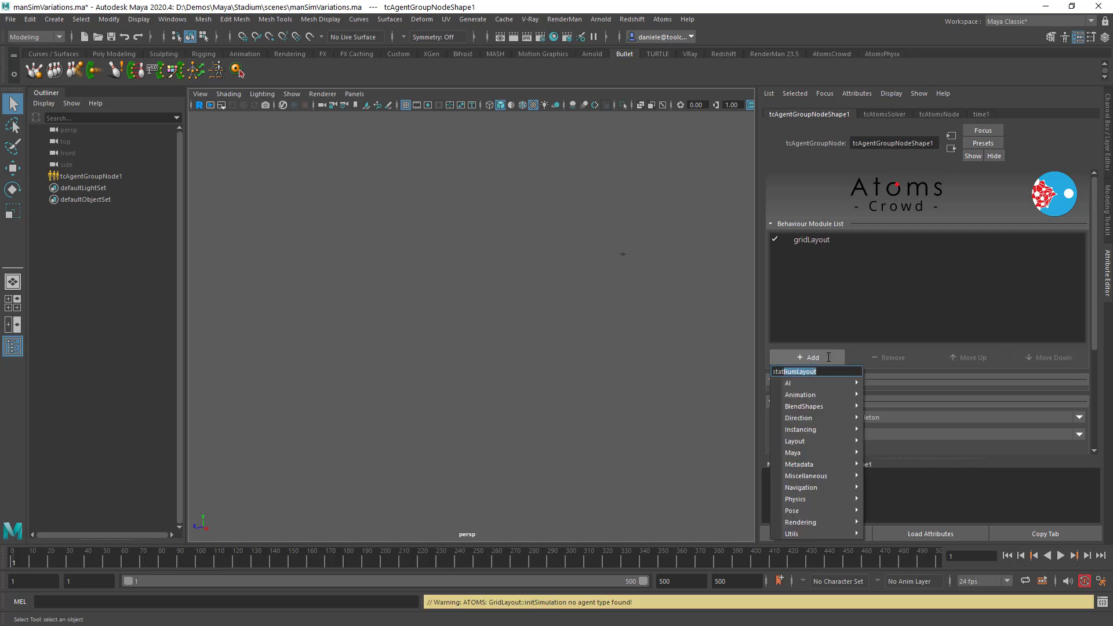
pyautogui.press('Return')
# Step: Set the gridLayout module's agent type to stadiumMan and its size to 5 by 1 by 5
pyautogui.click(808, 241)
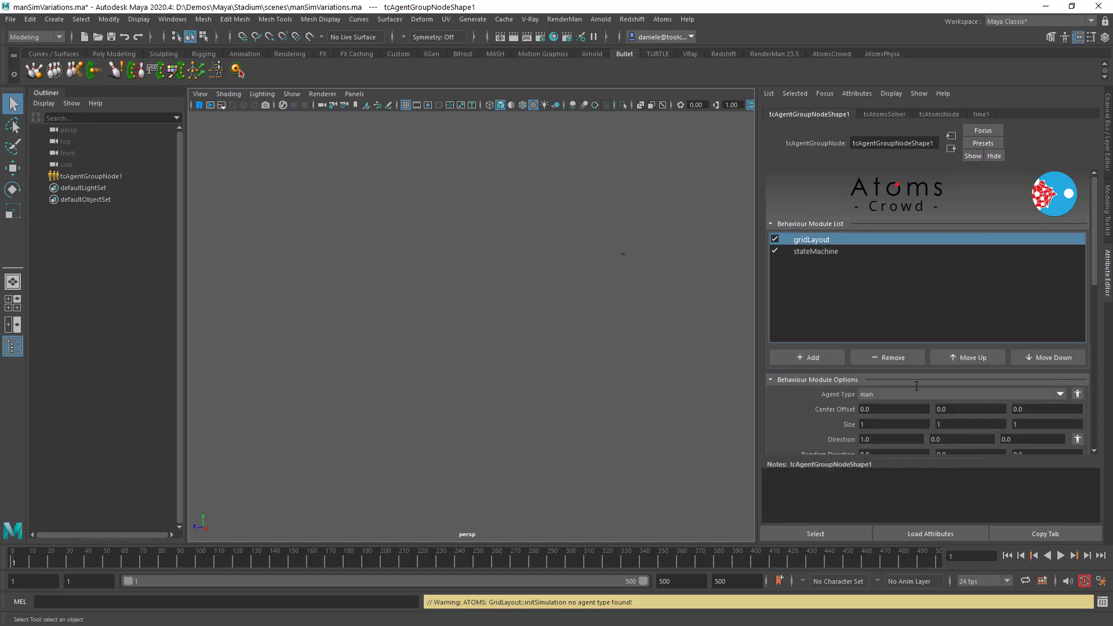
pyautogui.click(1059, 394)
pyautogui.click(990, 419)
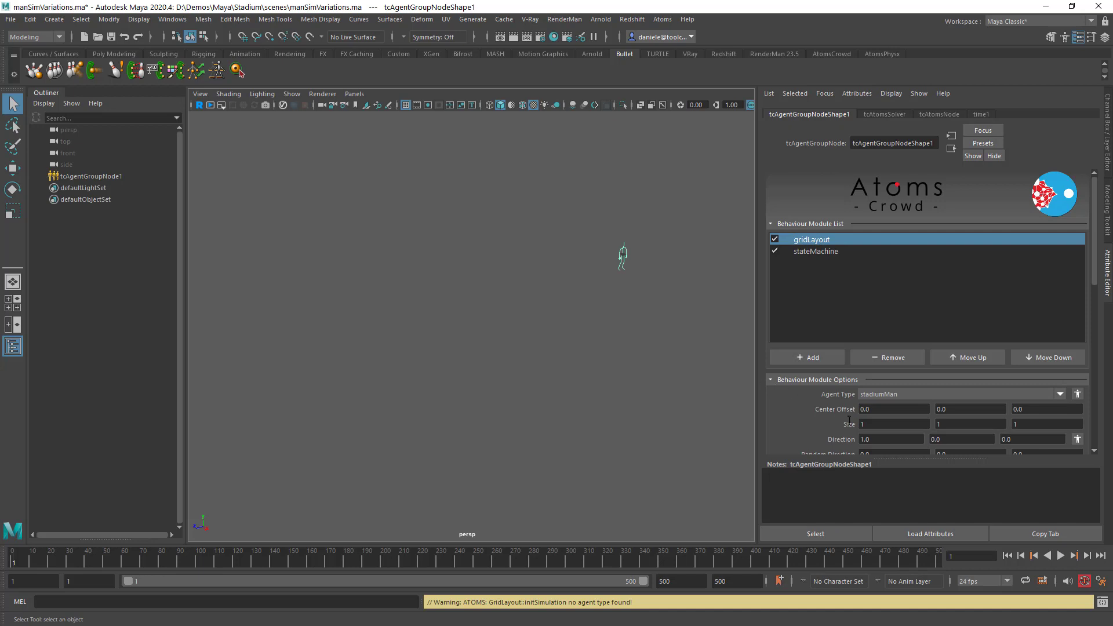
pyautogui.click(875, 425)
pyautogui.write('5')
pyautogui.press('Tab')
pyautogui.press('Tab')
pyautogui.write('5')
pyautogui.press('Tab')
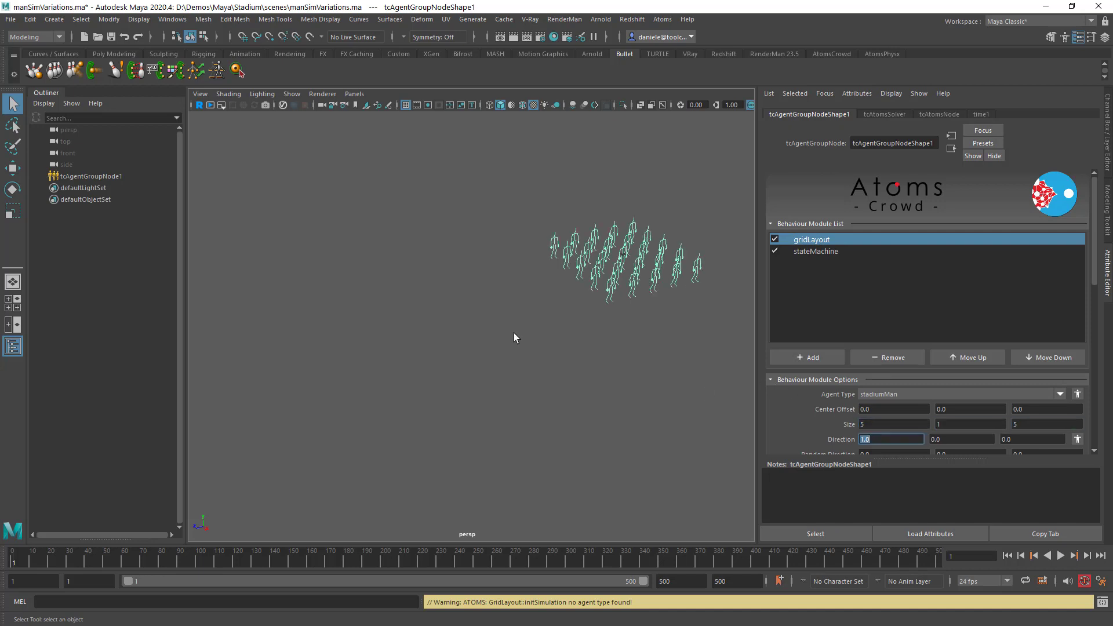
# Step: Set the agent group's display type to skin and frame the crowd of agents
pyautogui.press('f')
pyautogui.scroll(-10, 852, 401)
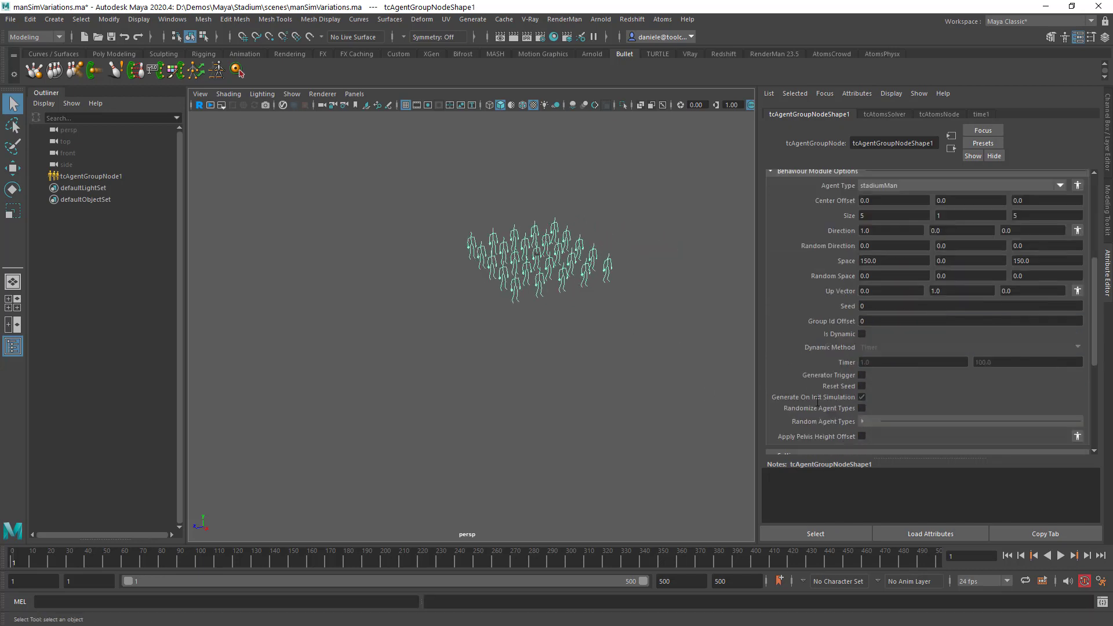
pyautogui.click(881, 368)
pyautogui.click(878, 392)
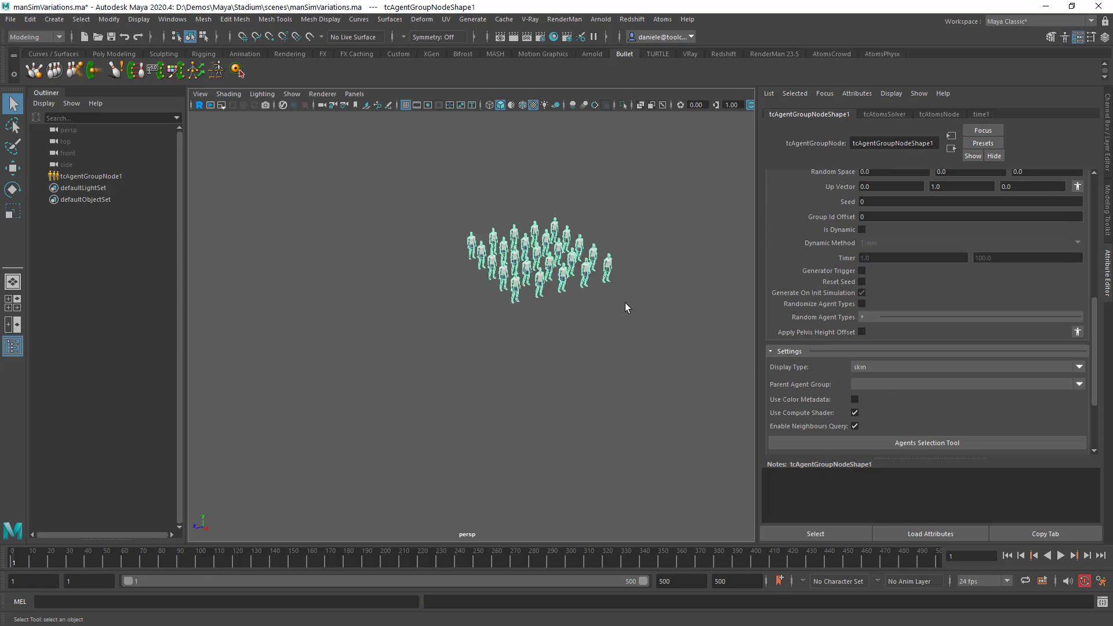
pyautogui.scroll(4, 626, 306)
pyautogui.keyDown('alt'); pyautogui.moveTo(553, 312); pyautogui.dragTo(575, 308, button='middle'); pyautogui.keyUp('alt')
pyautogui.keyDown('alt'); pyautogui.moveTo(563, 293); pyautogui.dragTo(569, 285); pyautogui.keyUp('alt')
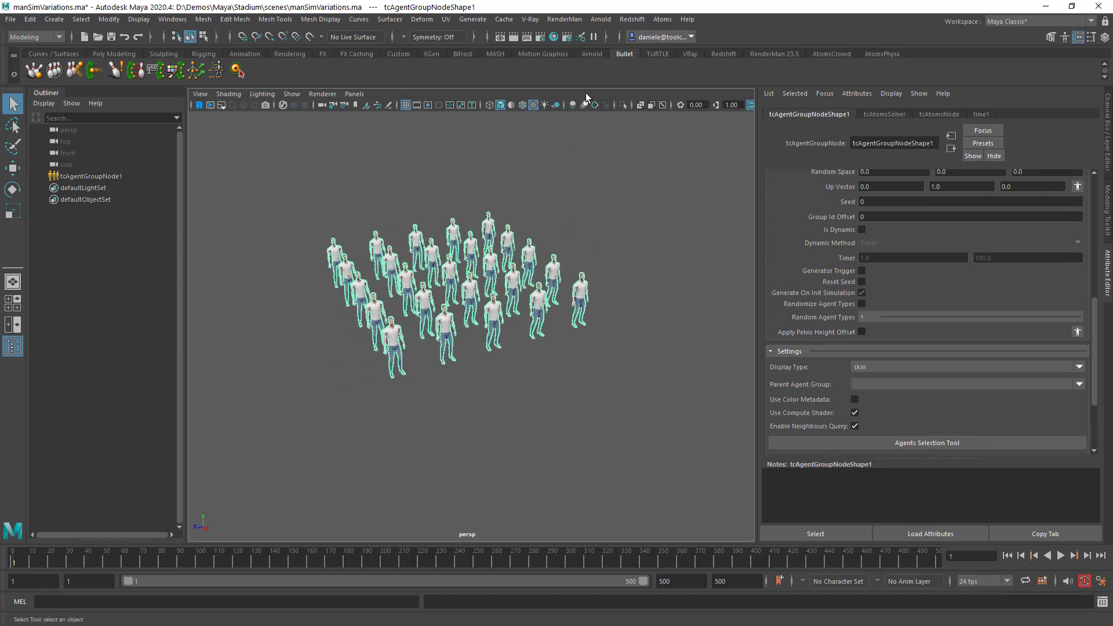
pyautogui.scroll(3, 812, 209)
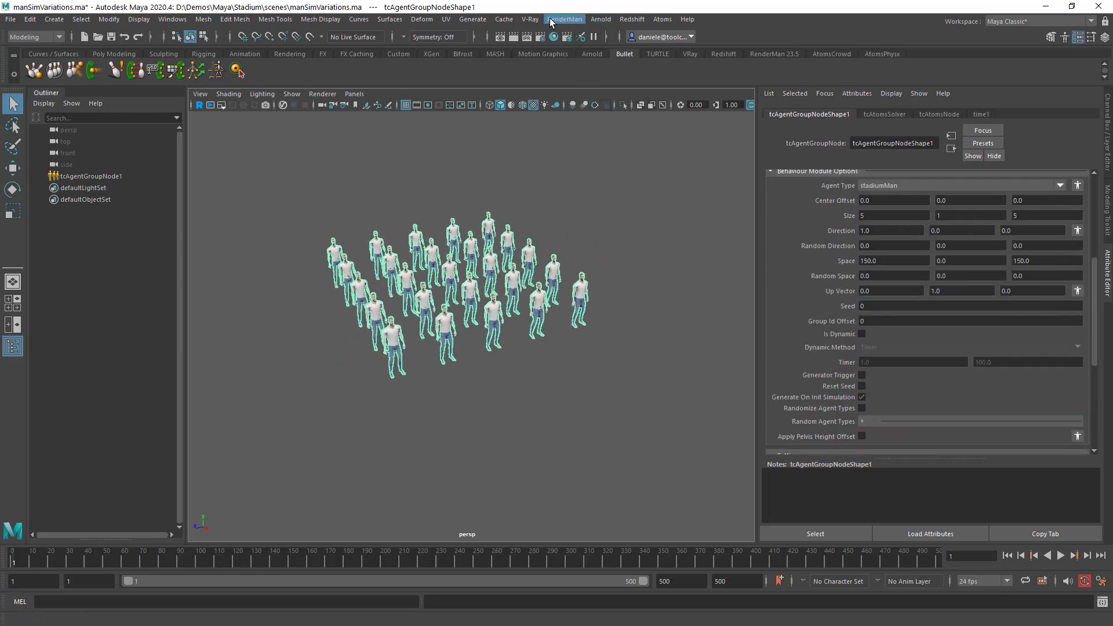
pyautogui.click(663, 19)
pyautogui.moveTo(701, 116)
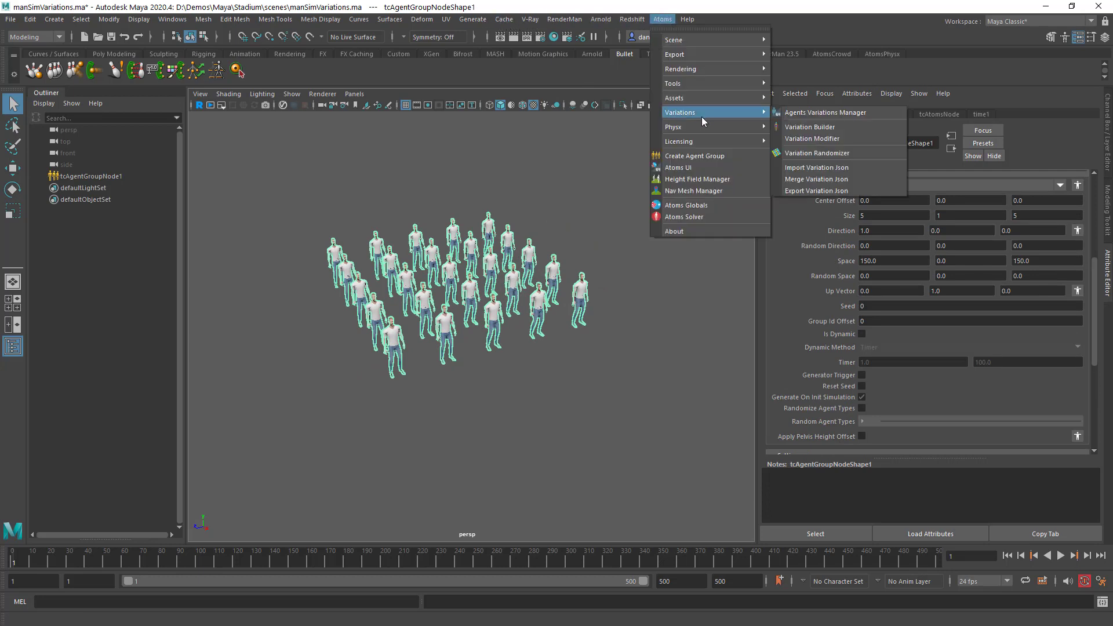
pyautogui.click(830, 152)
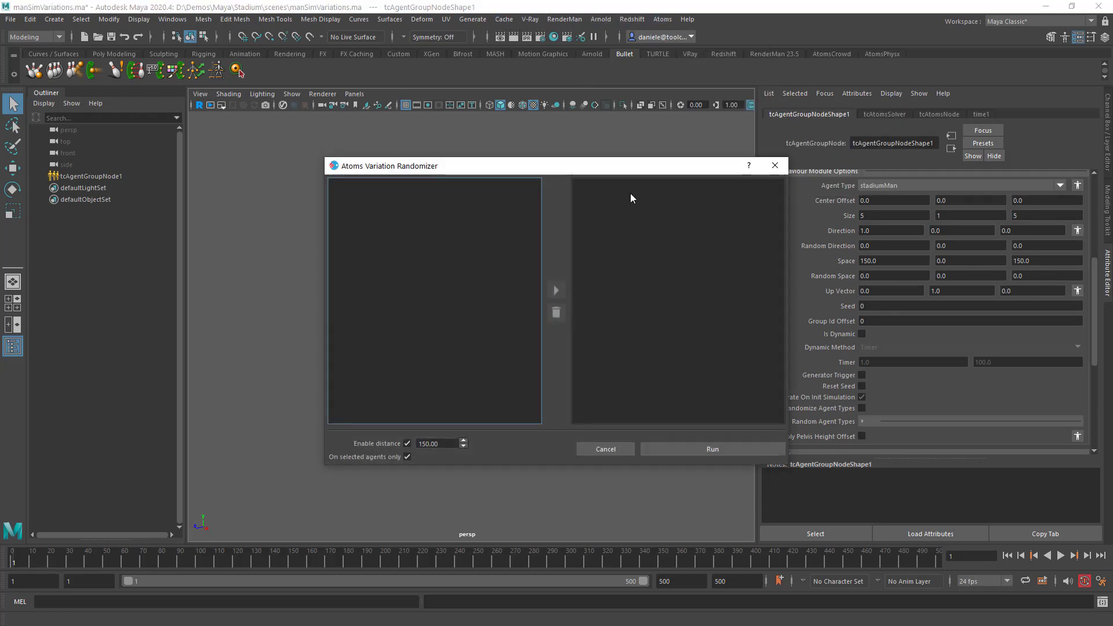
pyautogui.click(775, 166)
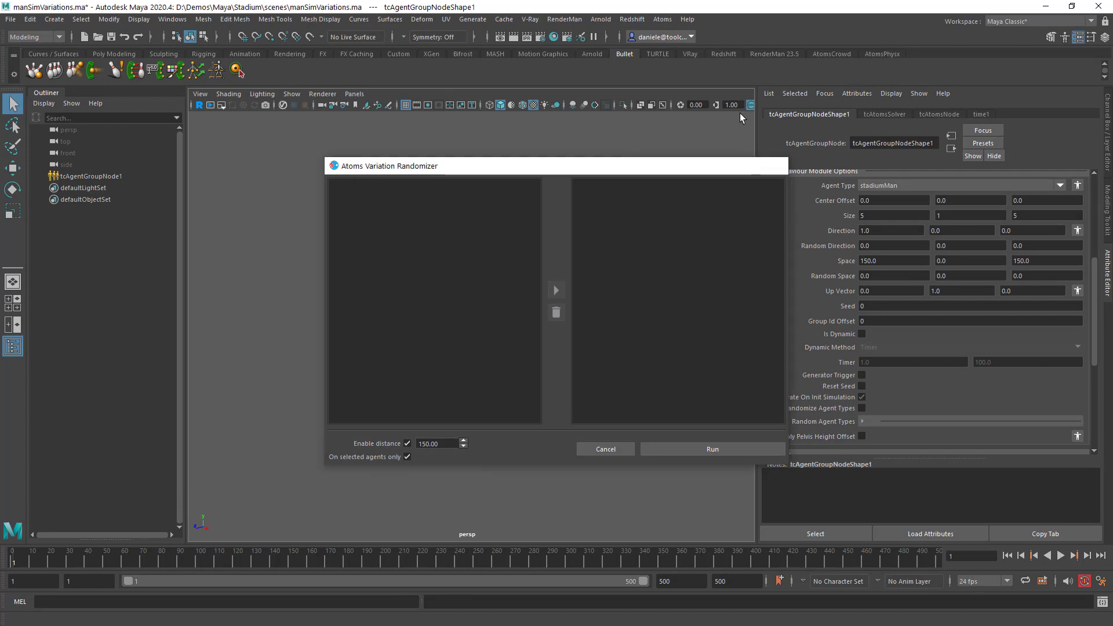
# Step: Rename the manStadium agent type to stadiumMan in the agents variations manager so it matches the gridLayout agent type
pyautogui.click(664, 19)
pyautogui.moveTo(711, 113)
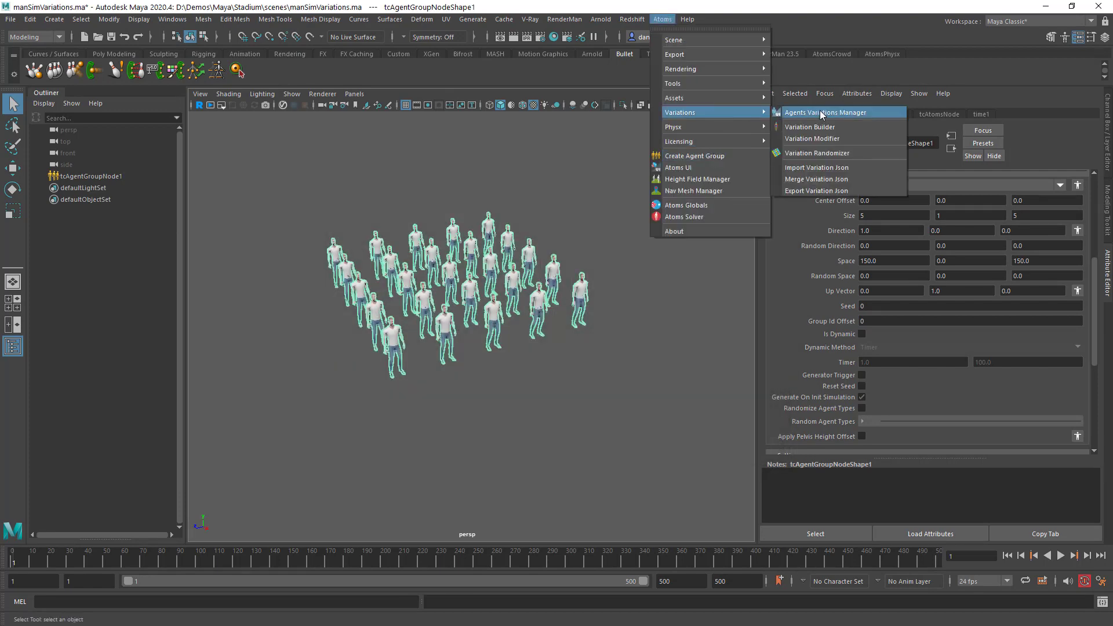
pyautogui.click(823, 112)
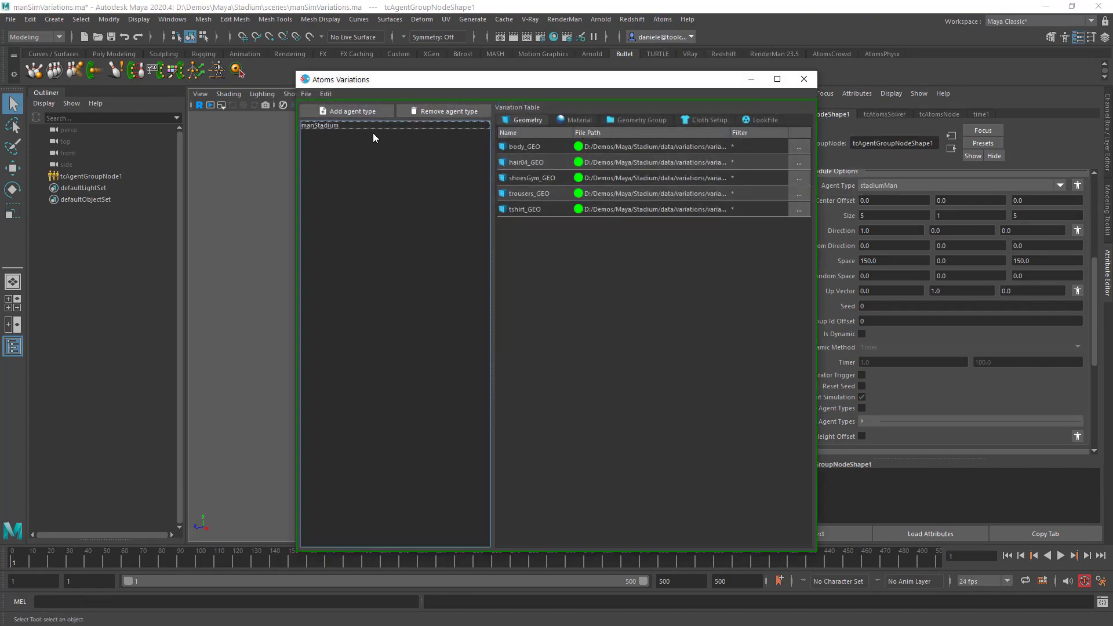
pyautogui.moveTo(426, 87); pyautogui.dragTo(286, 106)
pyautogui.scroll(5, 813, 280)
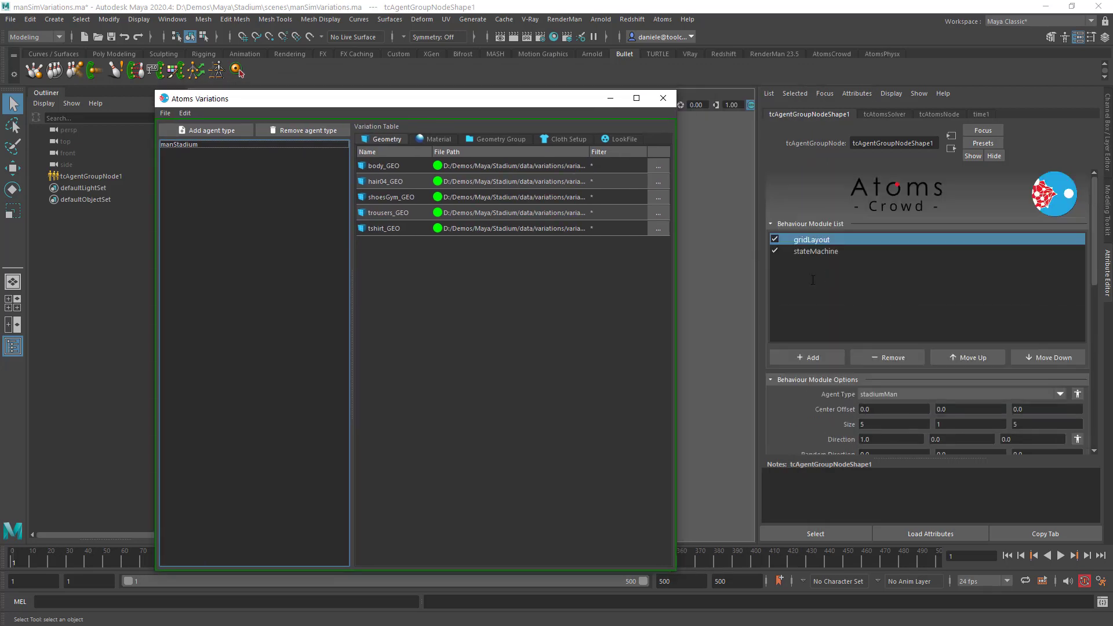
pyautogui.click(438, 140)
pyautogui.click(495, 140)
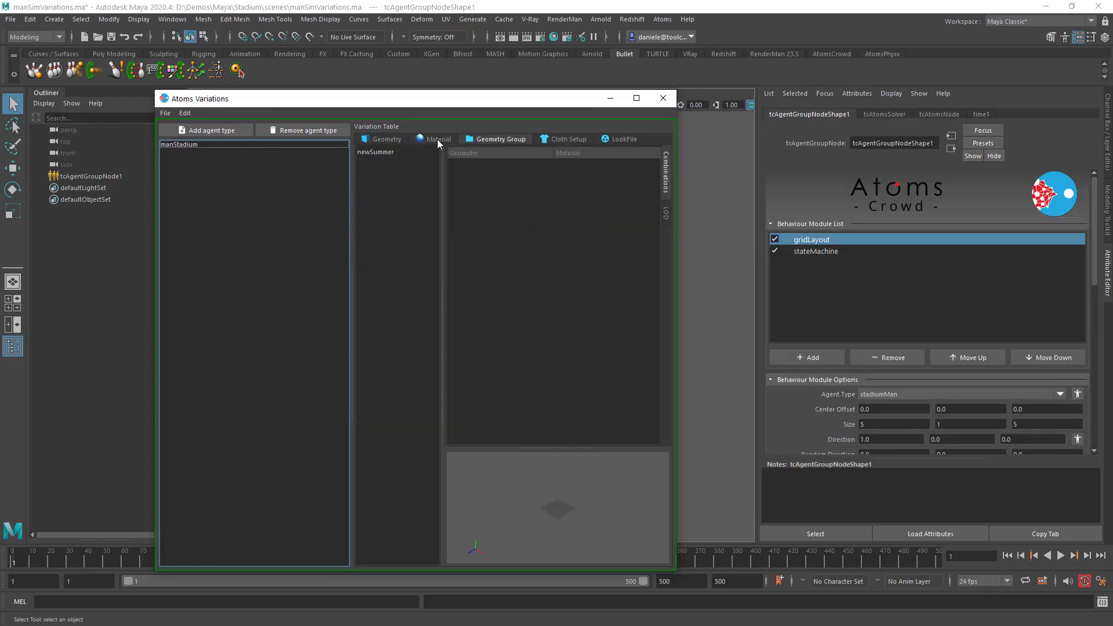
pyautogui.click(438, 140)
pyautogui.moveTo(910, 395); pyautogui.dragTo(816, 370)
pyautogui.doubleClick(186, 144)
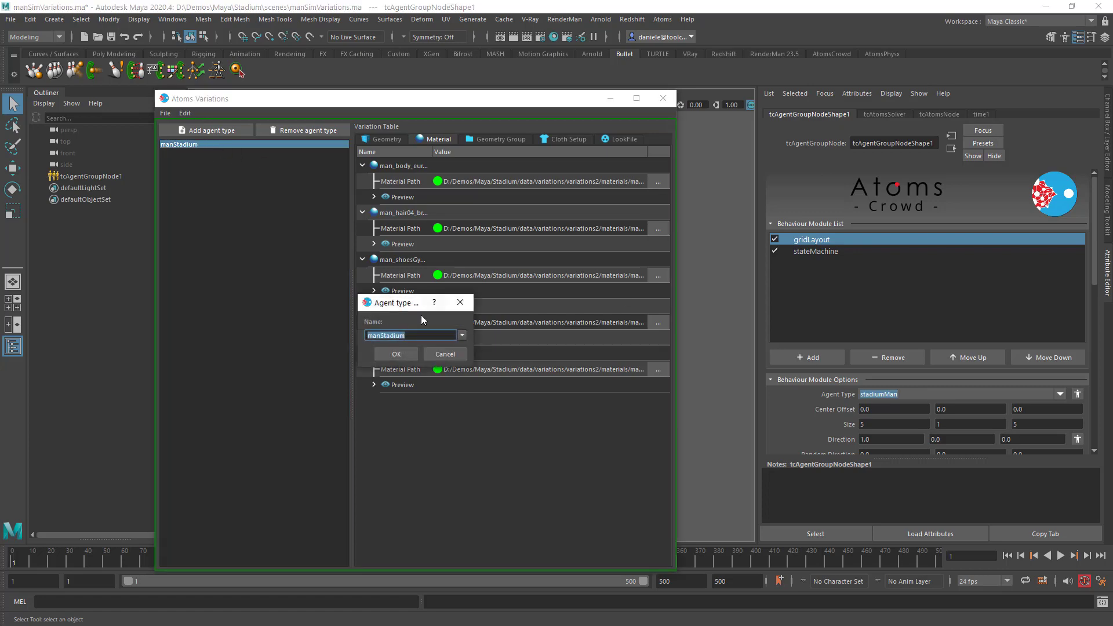
pyautogui.click(401, 357)
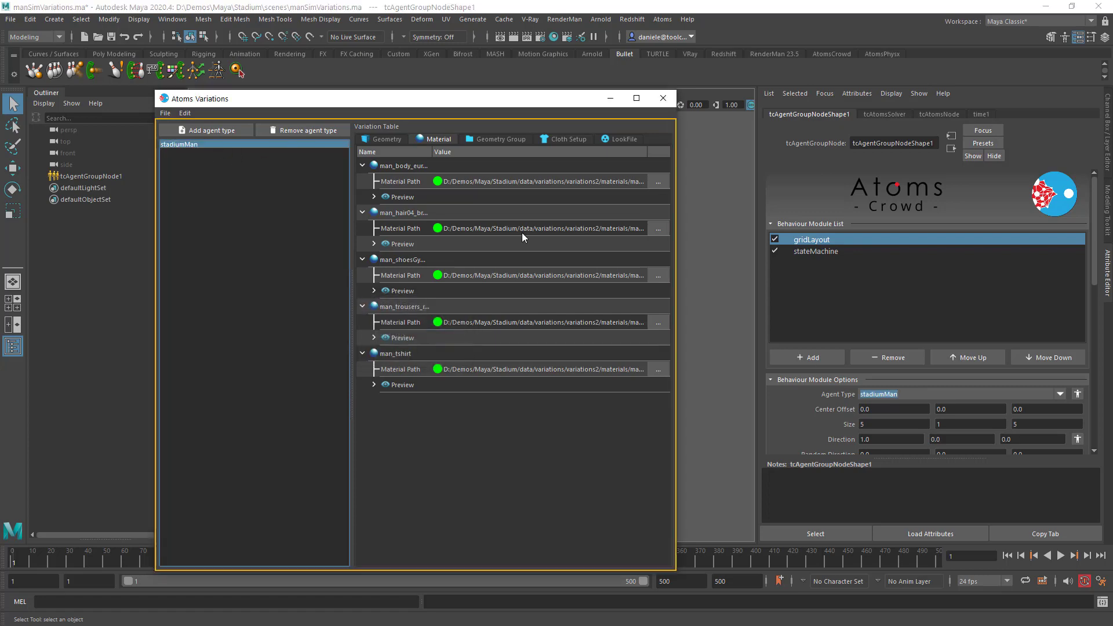
pyautogui.click(661, 99)
# Step: Export the variation JSON to the variations2 folder, overwriting variations.json
pyautogui.click(662, 19)
pyautogui.moveTo(716, 114)
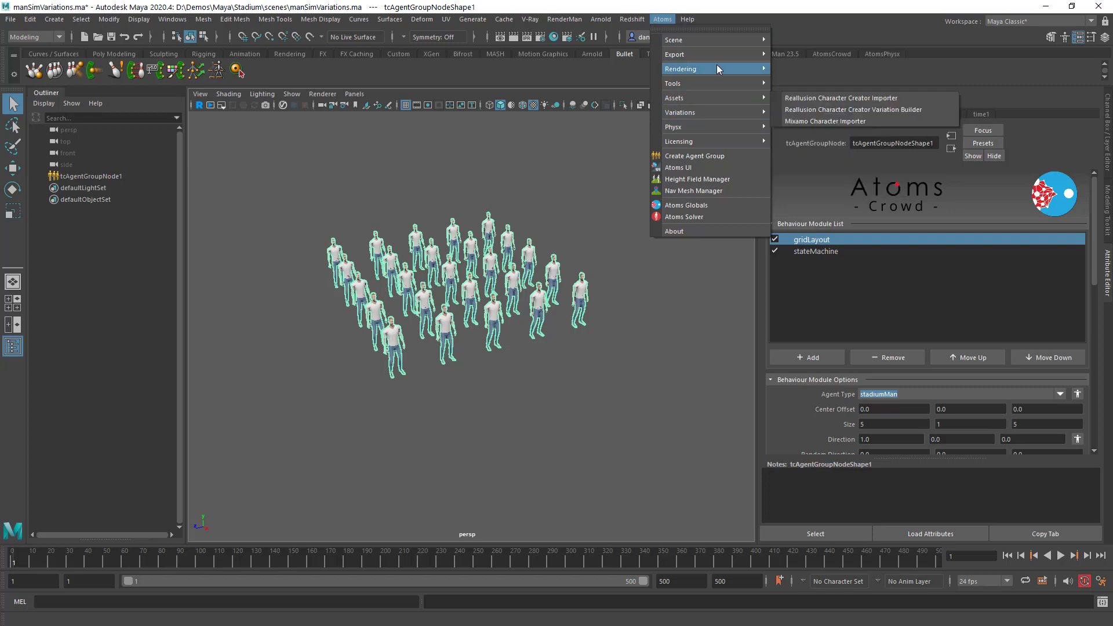
pyautogui.click(812, 168)
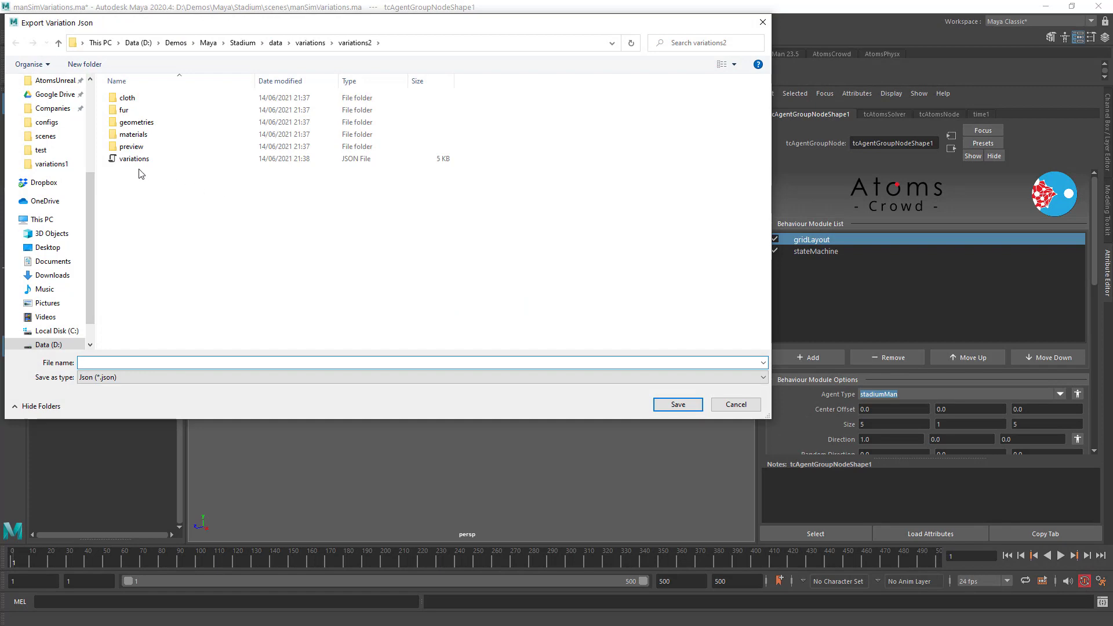
pyautogui.click(138, 163)
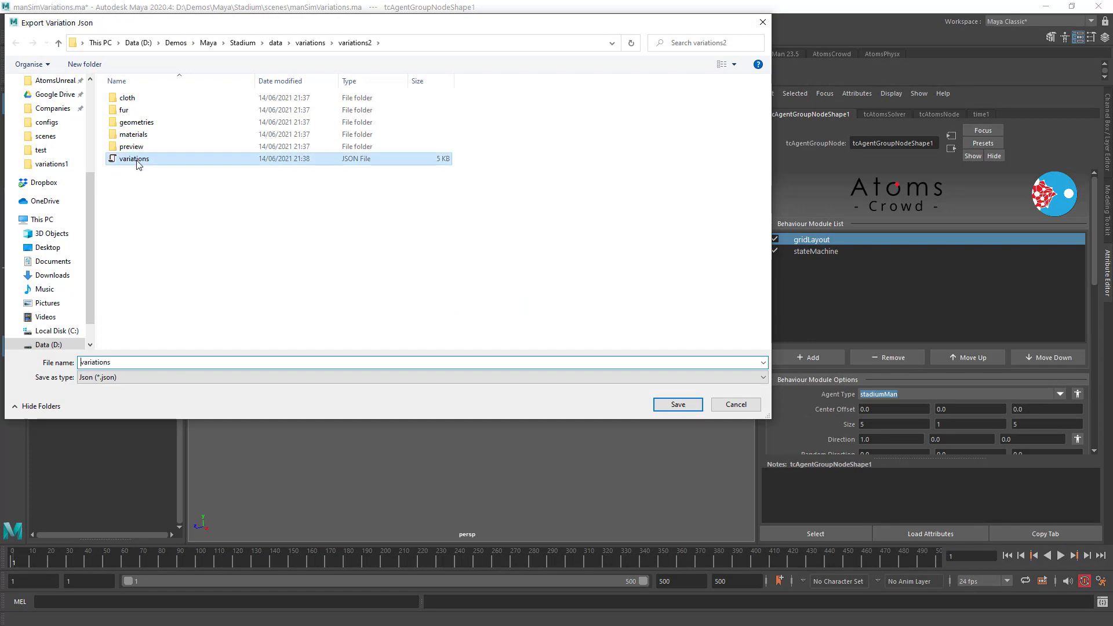
pyautogui.doubleClick(139, 164)
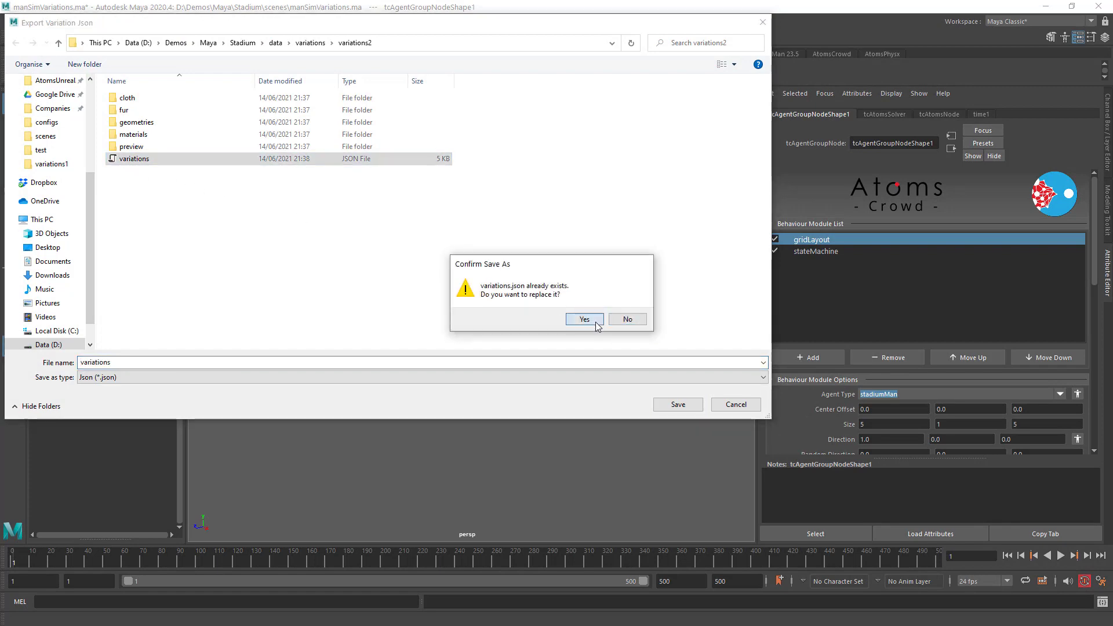
pyautogui.click(596, 322)
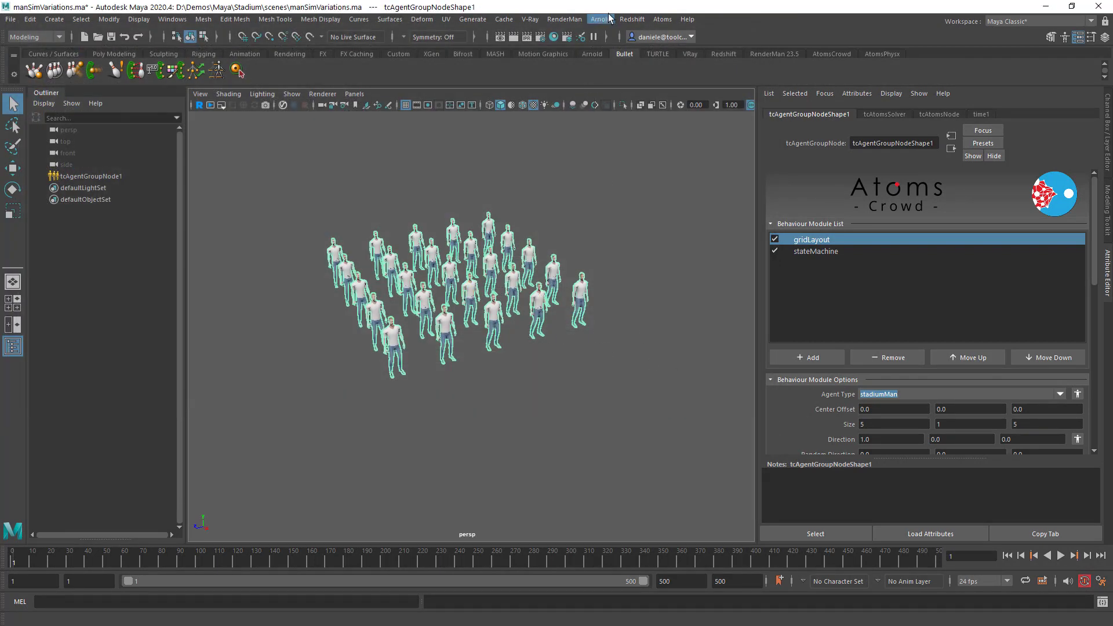
# Step: Run the Variation Randomizer on the selected agents with the stadiumMan agent type and its newSummer group
pyautogui.click(662, 19)
pyautogui.moveTo(711, 112)
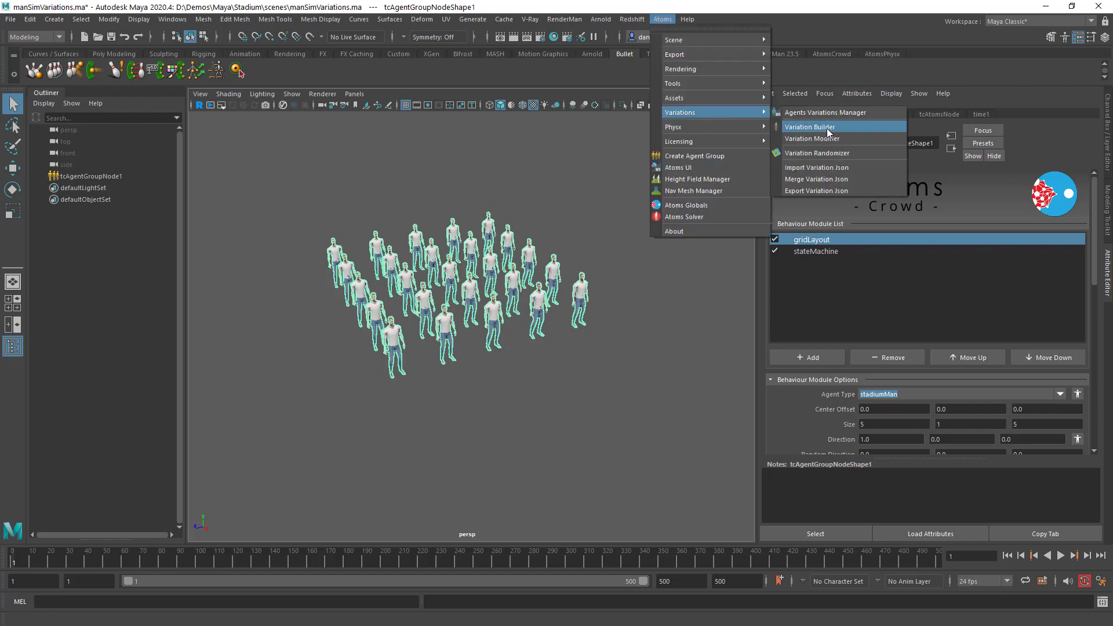
pyautogui.click(829, 154)
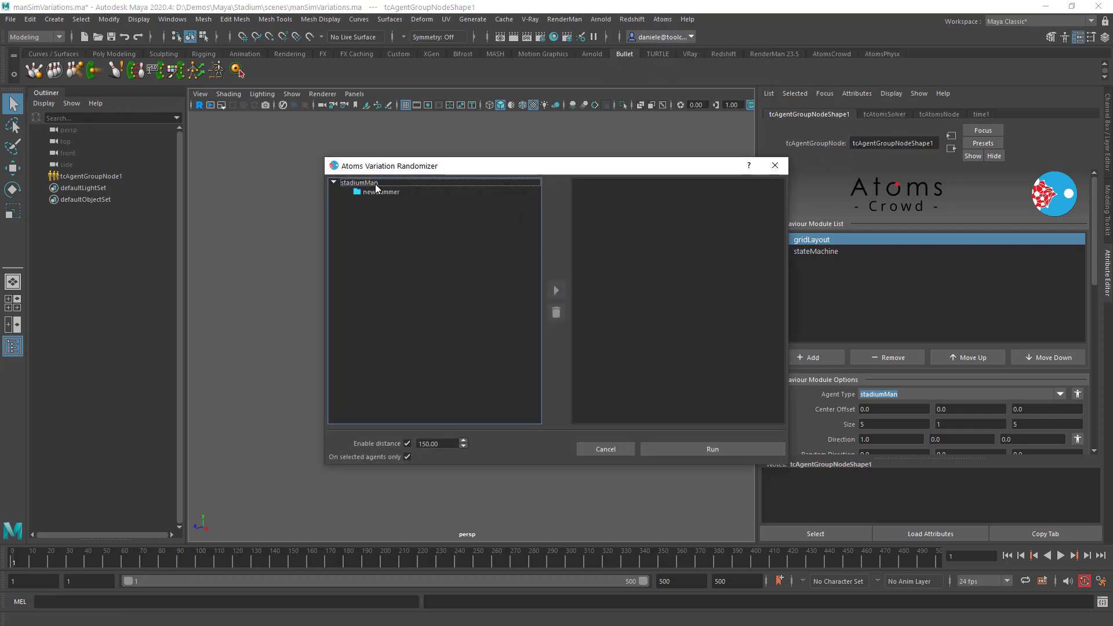
pyautogui.click(376, 183)
pyautogui.click(558, 289)
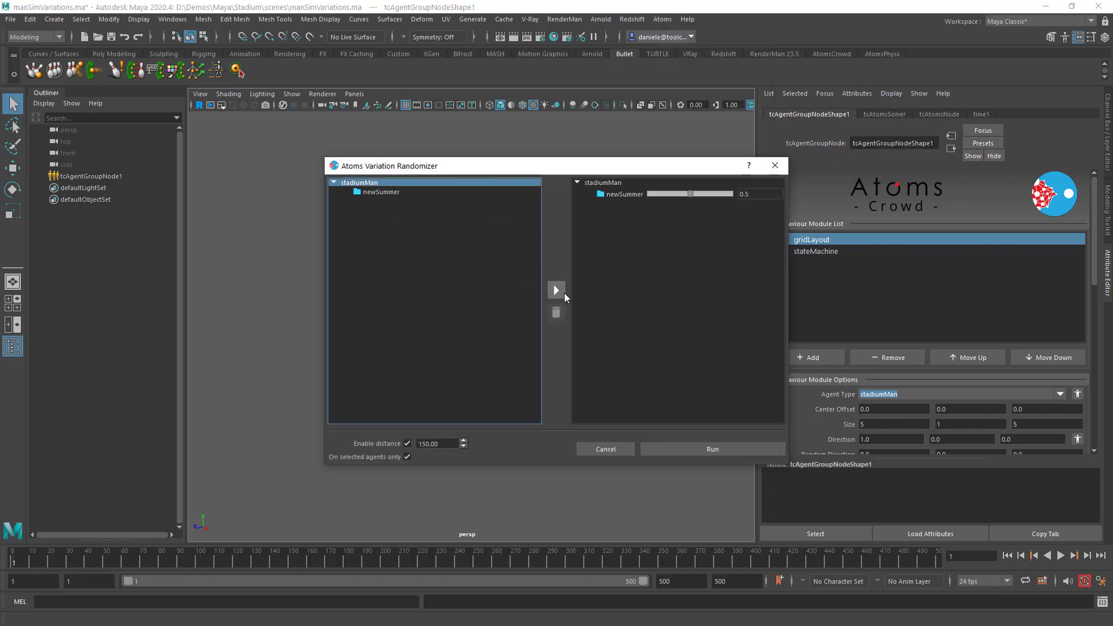
pyautogui.click(698, 448)
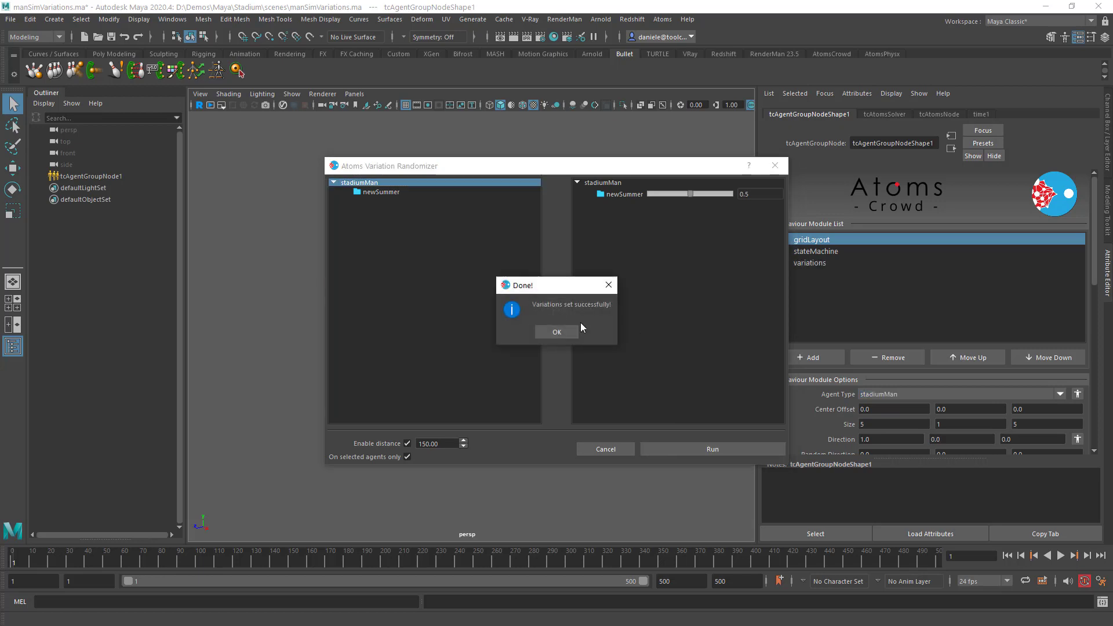
pyautogui.click(556, 332)
pyautogui.click(774, 166)
# Step: Set the agent group's display type to variations and view the crowd up close
pyautogui.click(811, 262)
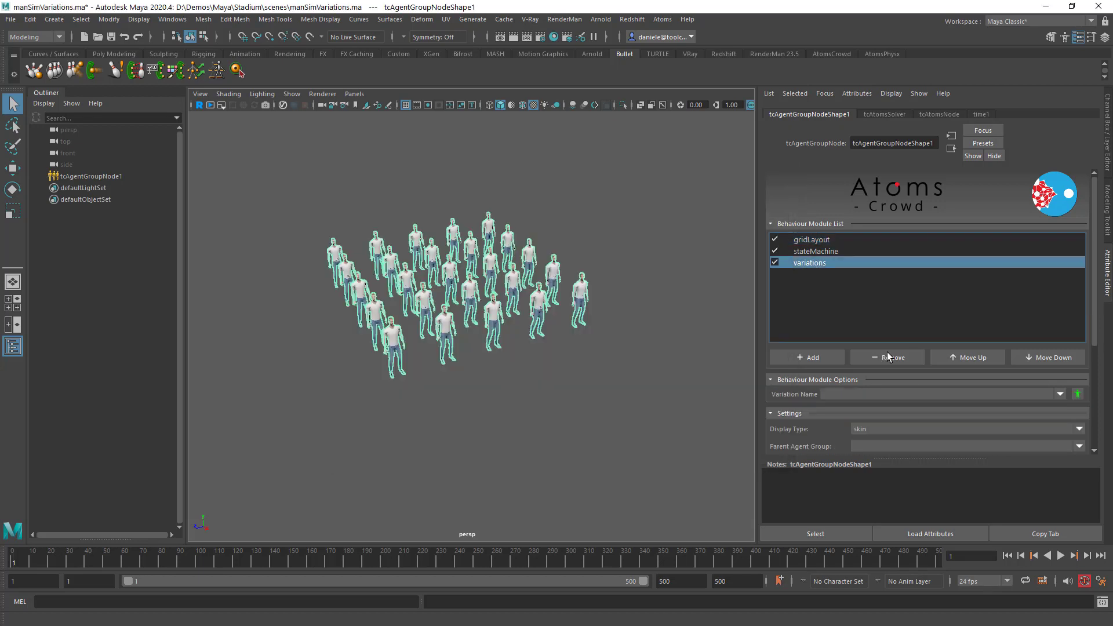
pyautogui.scroll(-4, 795, 383)
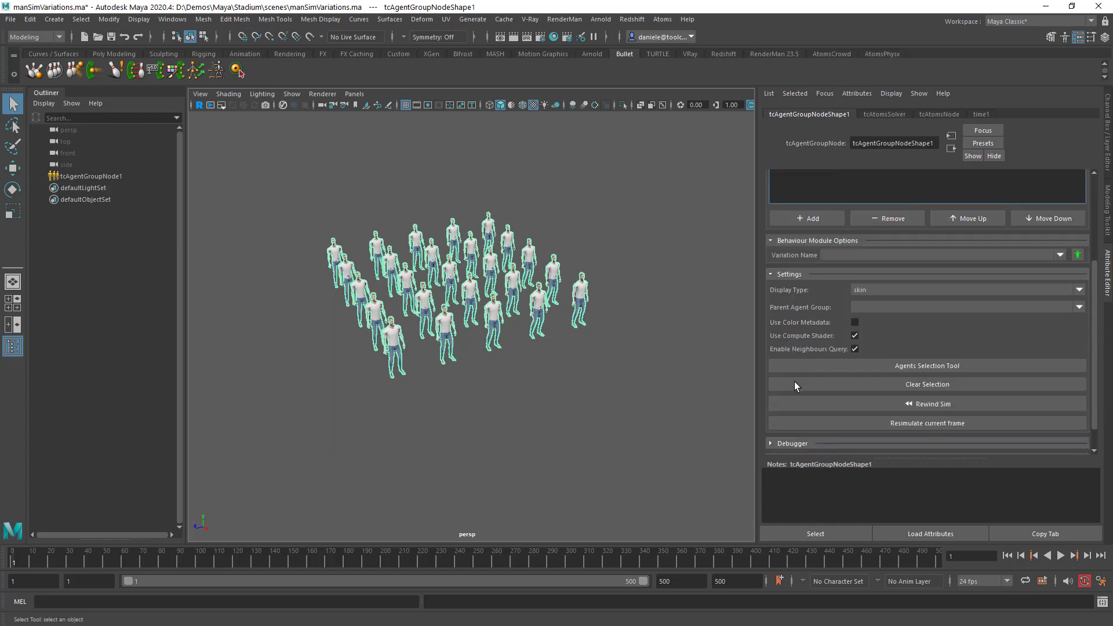
pyautogui.click(896, 296)
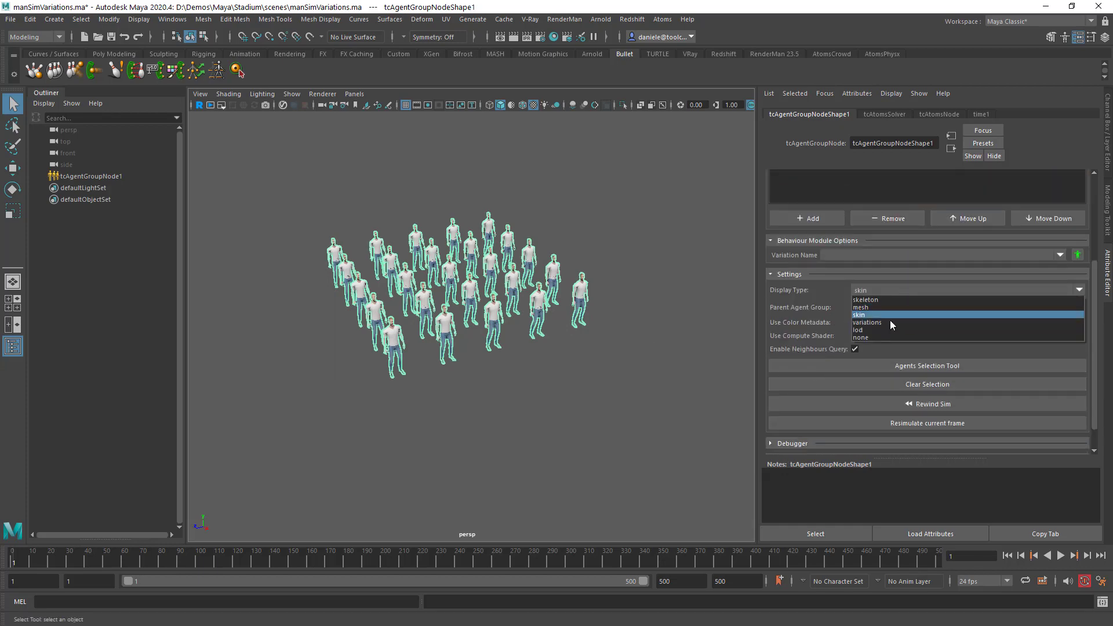
pyautogui.click(889, 322)
pyautogui.keyDown('alt'); pyautogui.moveTo(554, 319); pyautogui.dragTo(607, 350, button='right'); pyautogui.keyUp('alt')
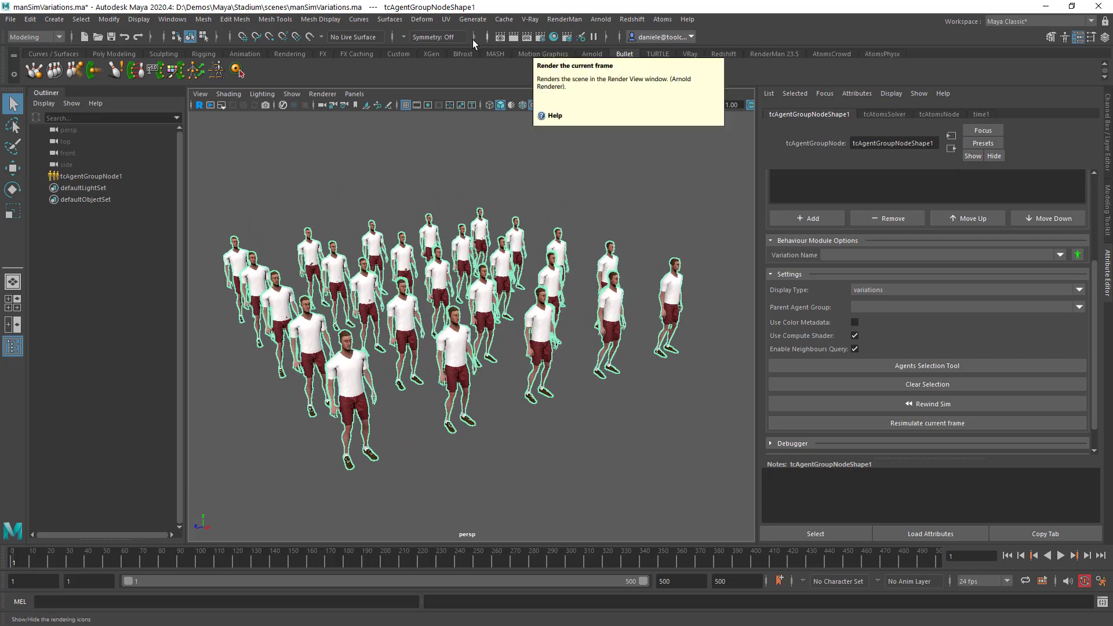
# Step: Add an Arnold skydome light to the scene
pyautogui.click(600, 19)
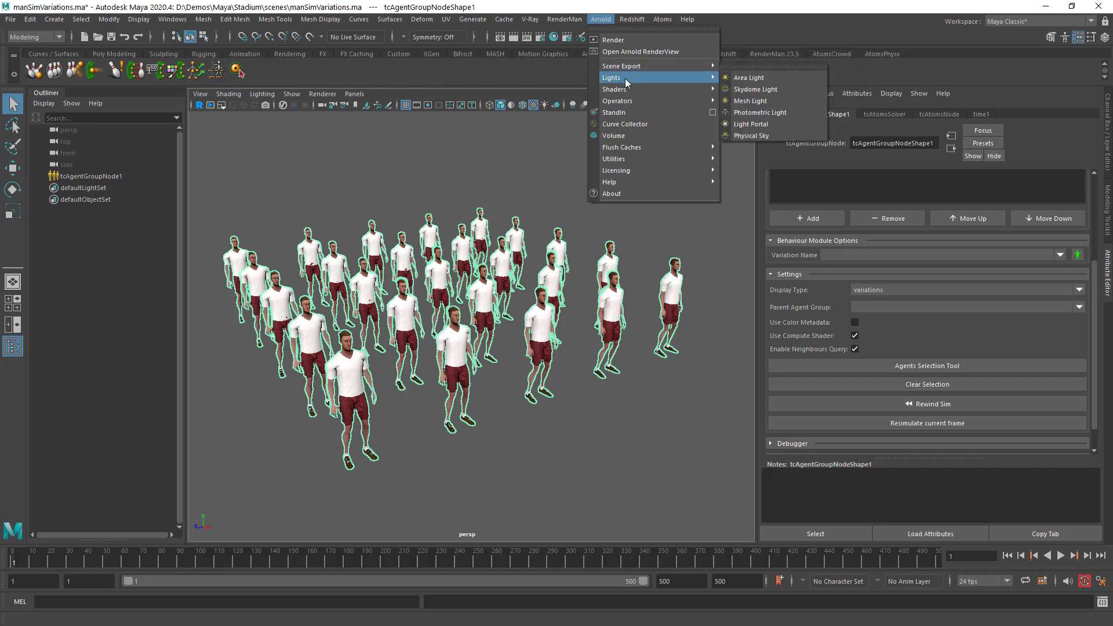
pyautogui.click(756, 89)
pyautogui.press('r')
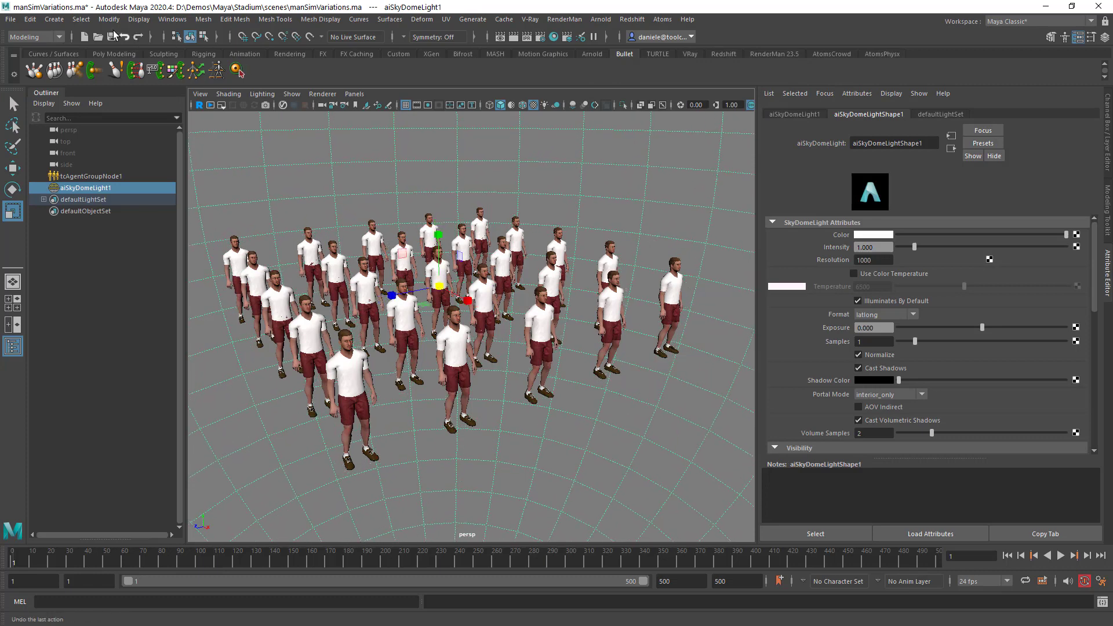
# Step: Create a polygon plane and scale it up uniformly to serve as a ground under the whole crowd
pyautogui.click(61, 21)
pyautogui.moveTo(96, 61)
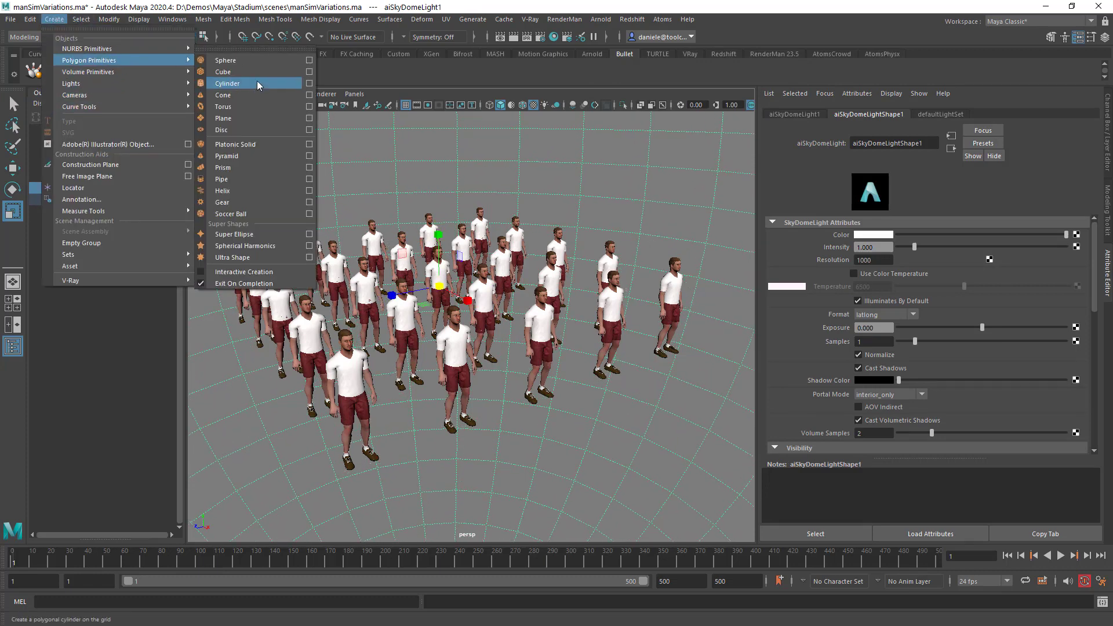
pyautogui.click(223, 118)
pyautogui.moveTo(439, 286); pyautogui.dragTo(1069, 124)
# Step: Enable Apply Pelvis Height Offset on the agent group's gridLayout module and render the current frame with Arnold
pyautogui.click(87, 176)
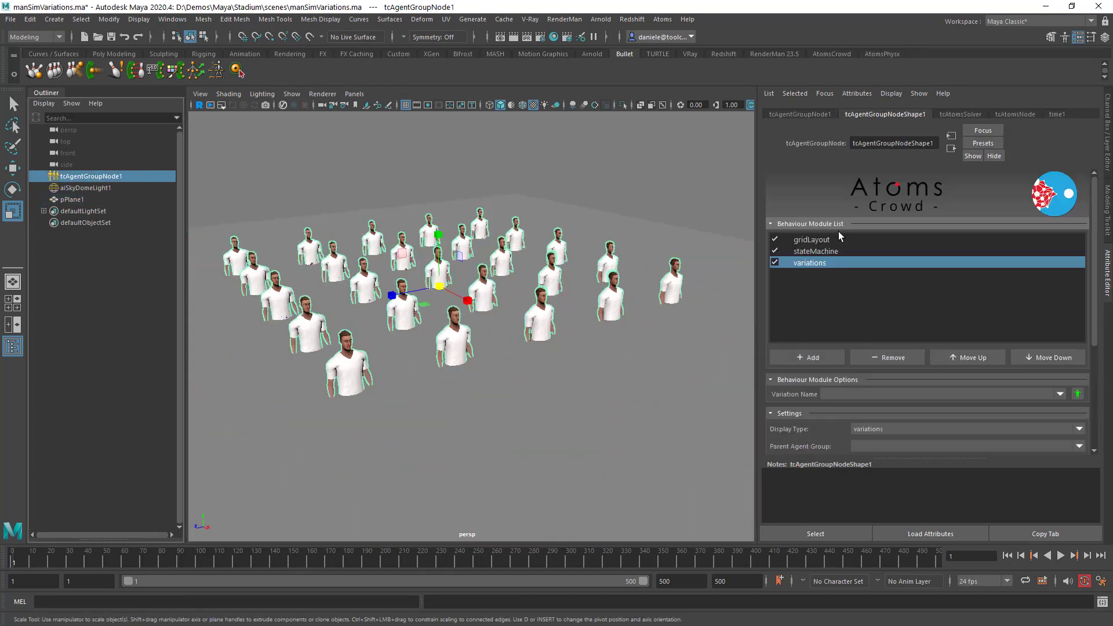
pyautogui.click(812, 239)
pyautogui.scroll(-6, 809, 302)
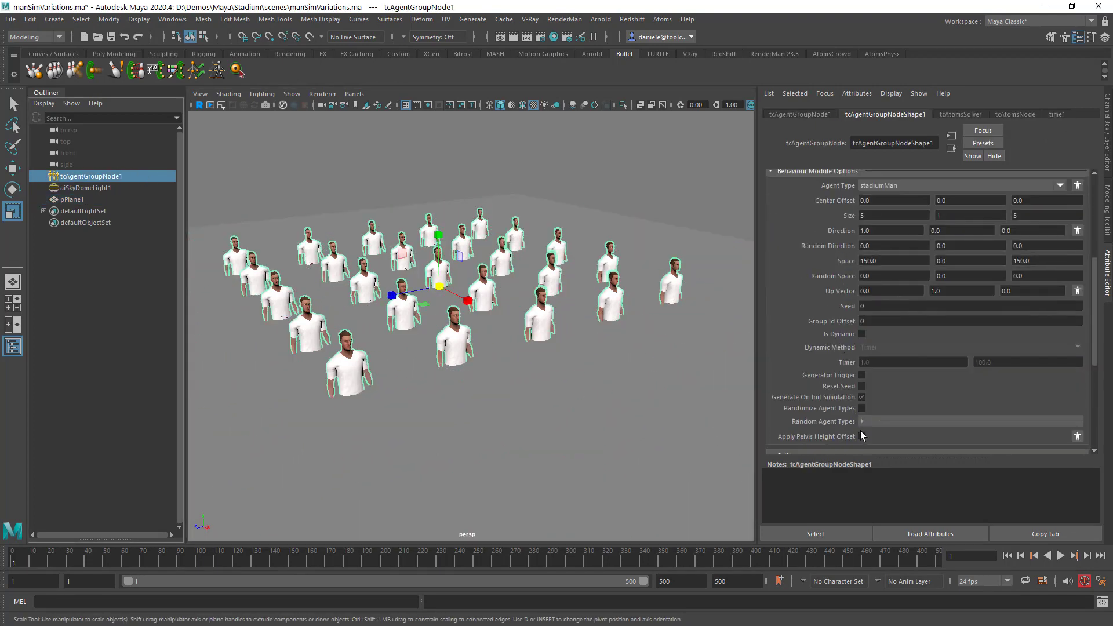
pyautogui.click(861, 437)
pyautogui.scroll(3, 516, 238)
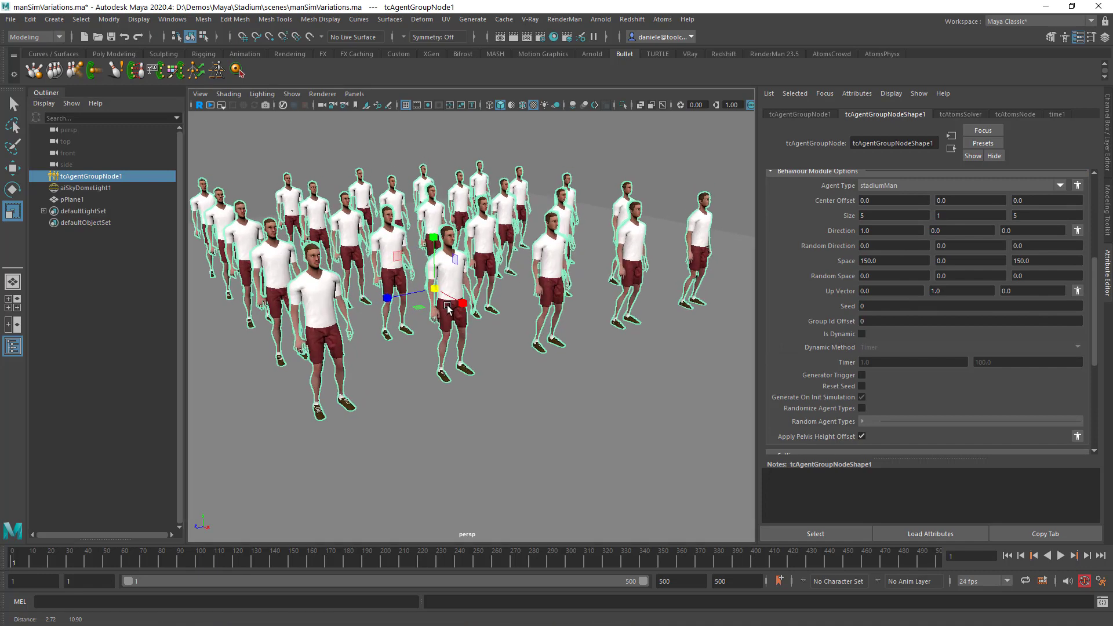
pyautogui.click(515, 38)
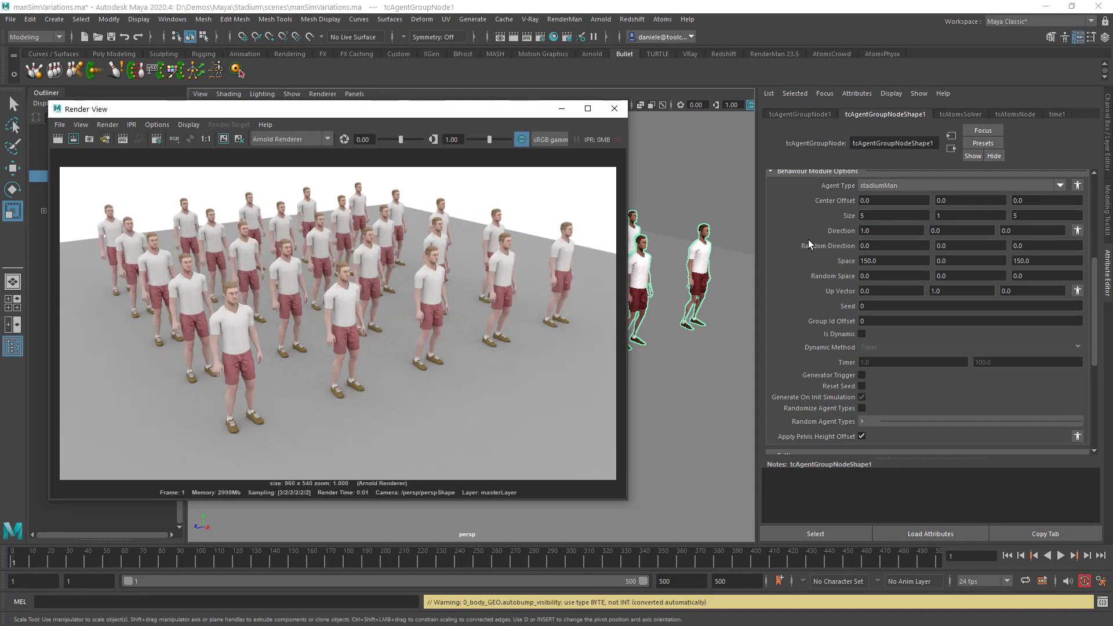
# Step: Add an addMetadata behaviour module to the agent group
pyautogui.scroll(5, 801, 393)
pyautogui.click(799, 359)
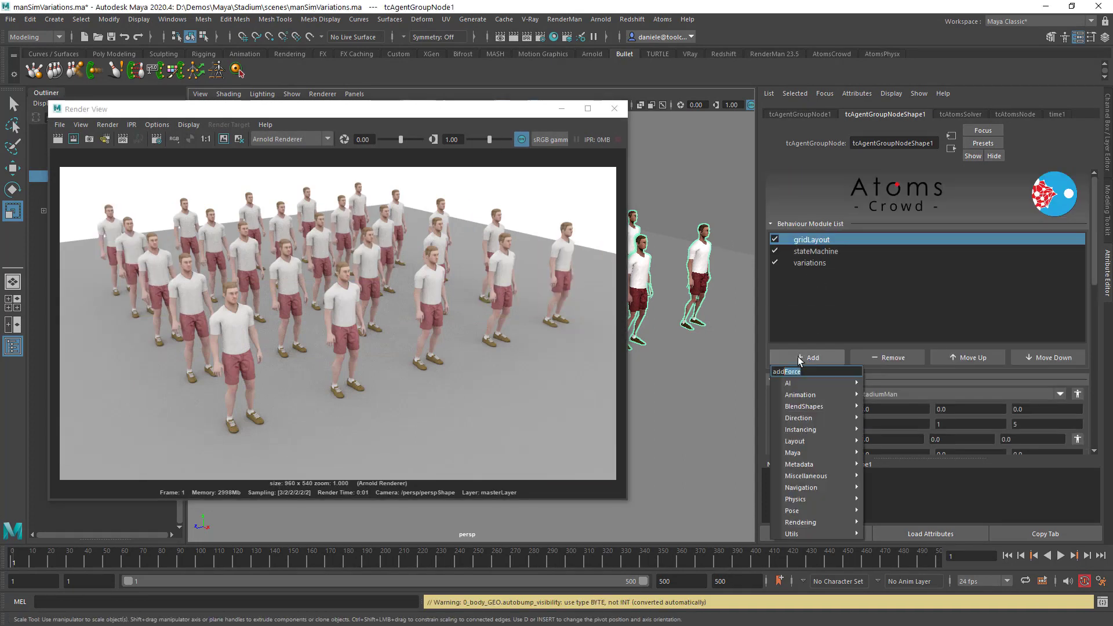
pyautogui.write('Met')
pyautogui.press('Return')
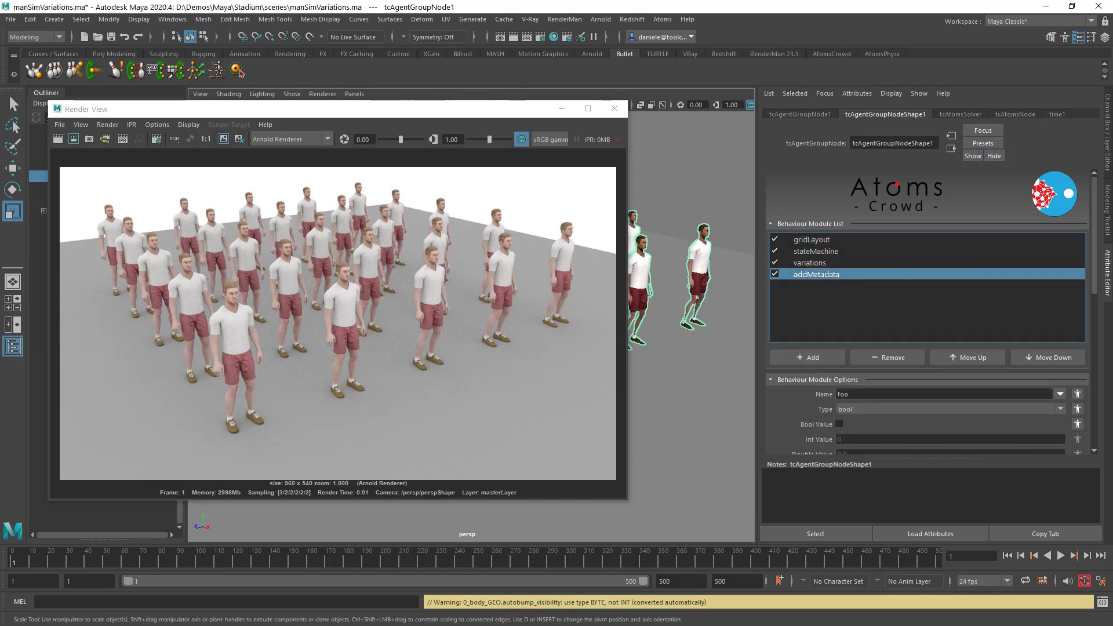
# Step: Name the addMetadata module's metadata textureSwitch, without the atoms_ prefix
pyautogui.doubleClick(856, 394)
pyautogui.write('atoms_textureSwitch')
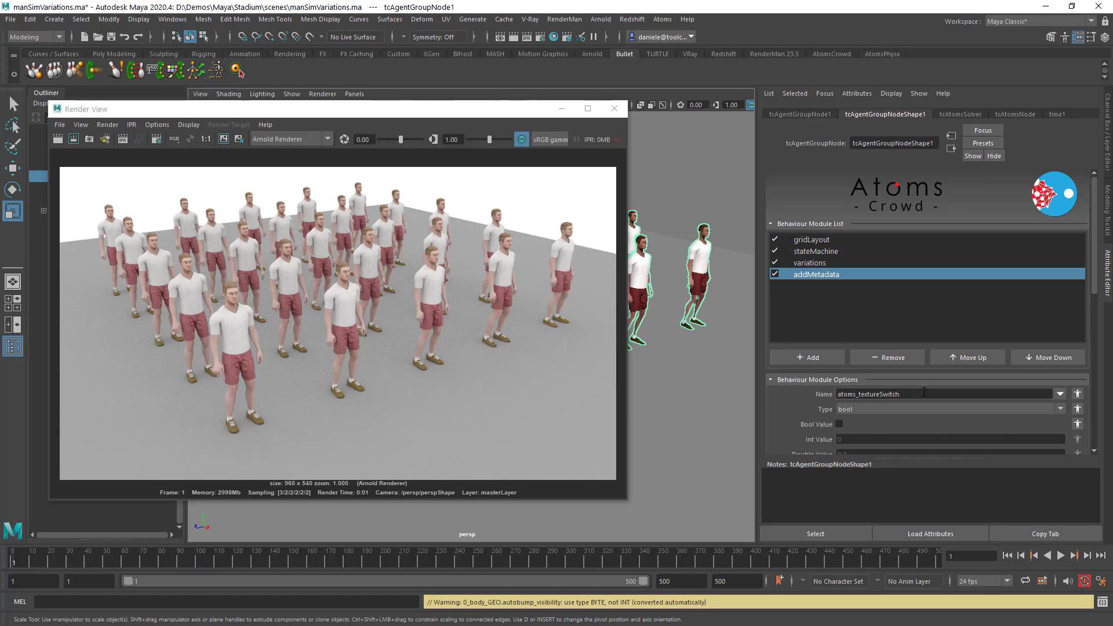
pyautogui.press('Home')
pyautogui.press('Delete')
pyautogui.press('Delete')
pyautogui.press('Delete')
pyautogui.press('Delete')
pyautogui.press('Delete')
pyautogui.press('Delete')
# Step: Set the textureSwitch metadata type to int
pyautogui.scroll(-1, 856, 399)
pyautogui.click(861, 376)
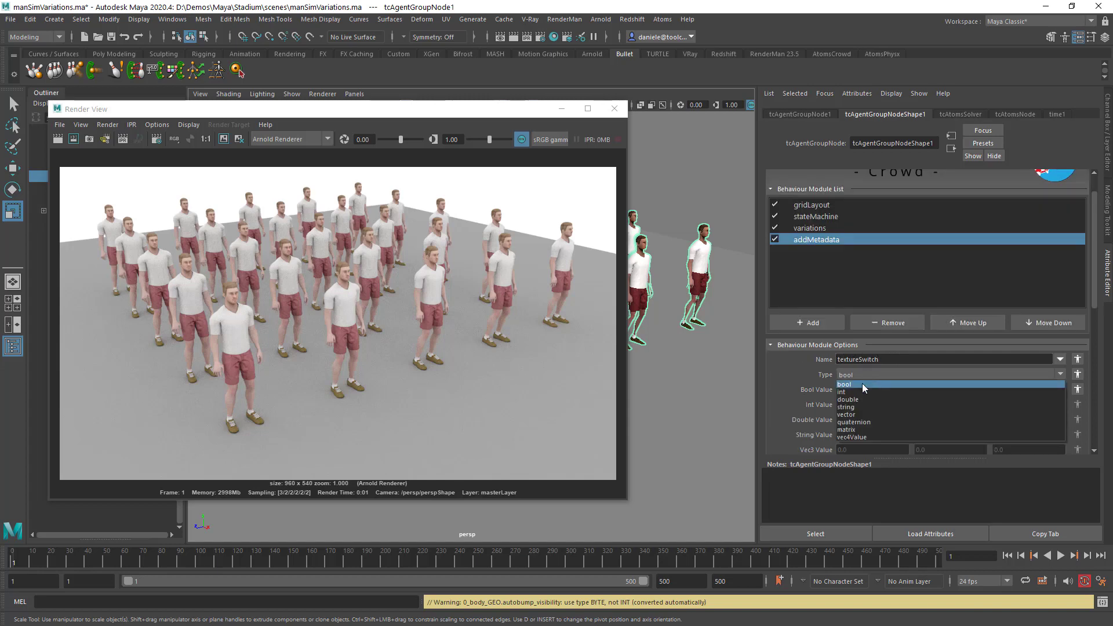
pyautogui.click(858, 392)
pyautogui.scroll(-1, 810, 384)
pyautogui.scroll(-1, 821, 372)
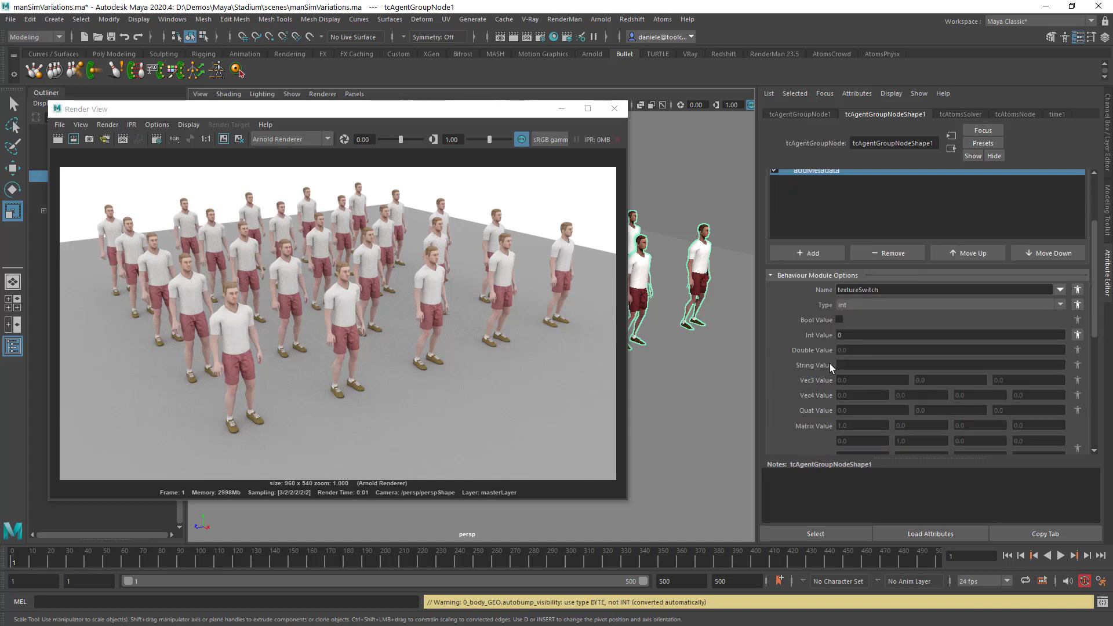
# Step: Override the textureSwitch int value for all agents with random values from 0 to 2 and render the current frame
pyautogui.click(854, 335)
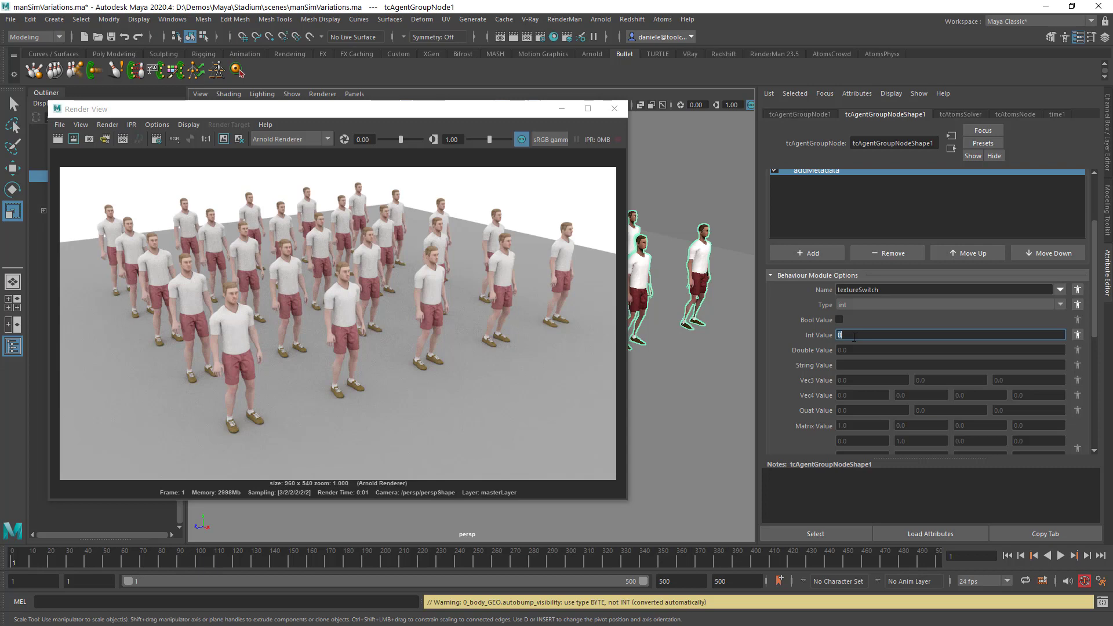
pyautogui.click(1078, 335)
pyautogui.click(814, 307)
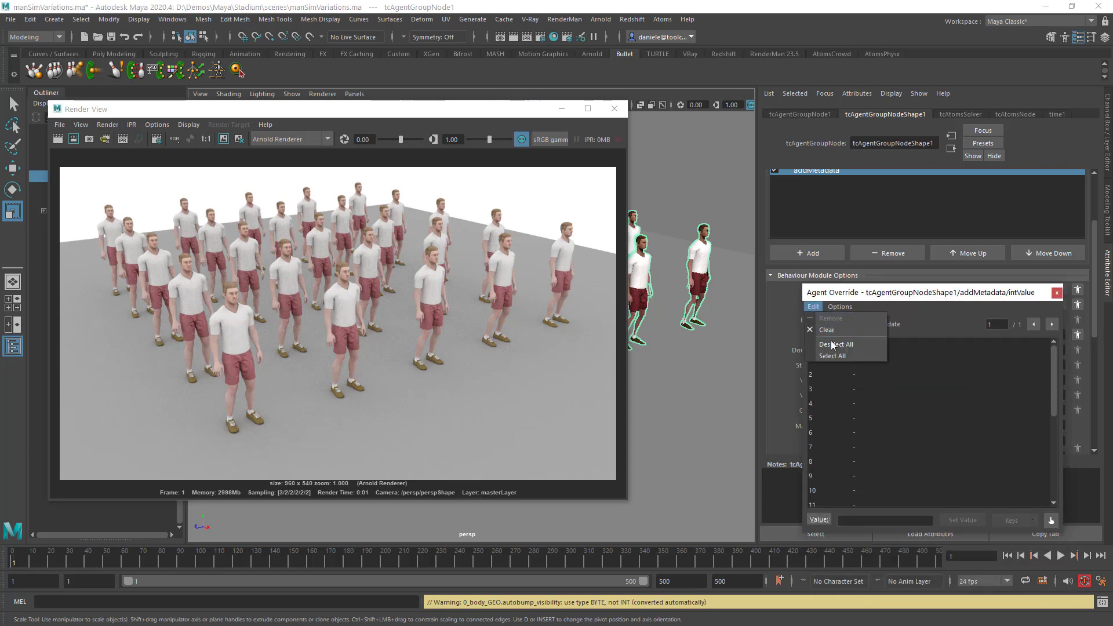
pyautogui.click(835, 352)
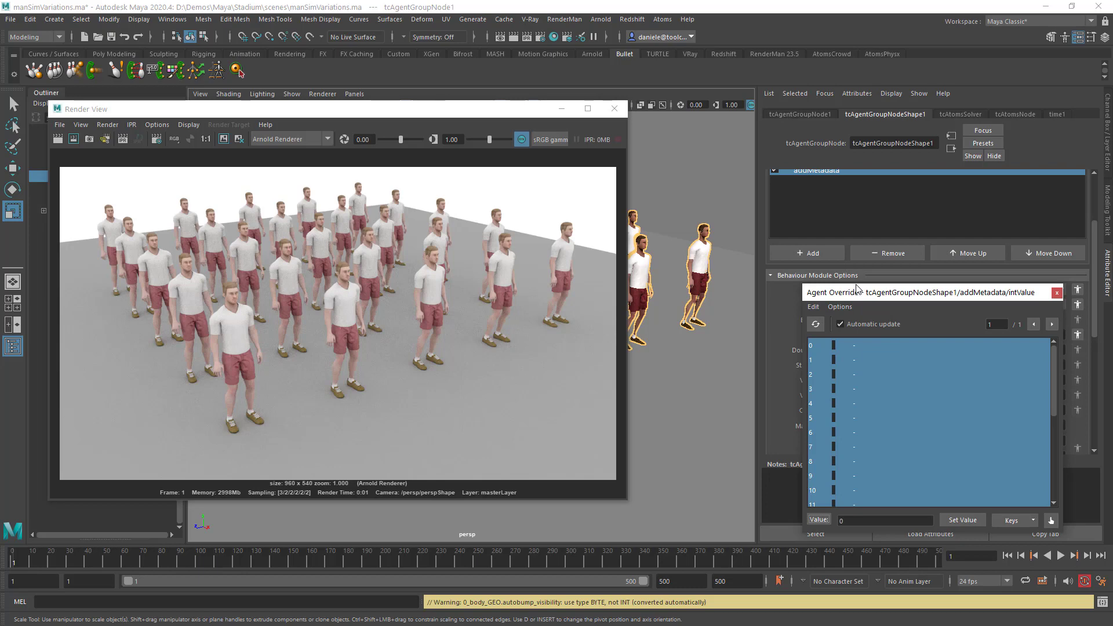
pyautogui.moveTo(858, 284); pyautogui.dragTo(855, 155)
pyautogui.click(822, 519)
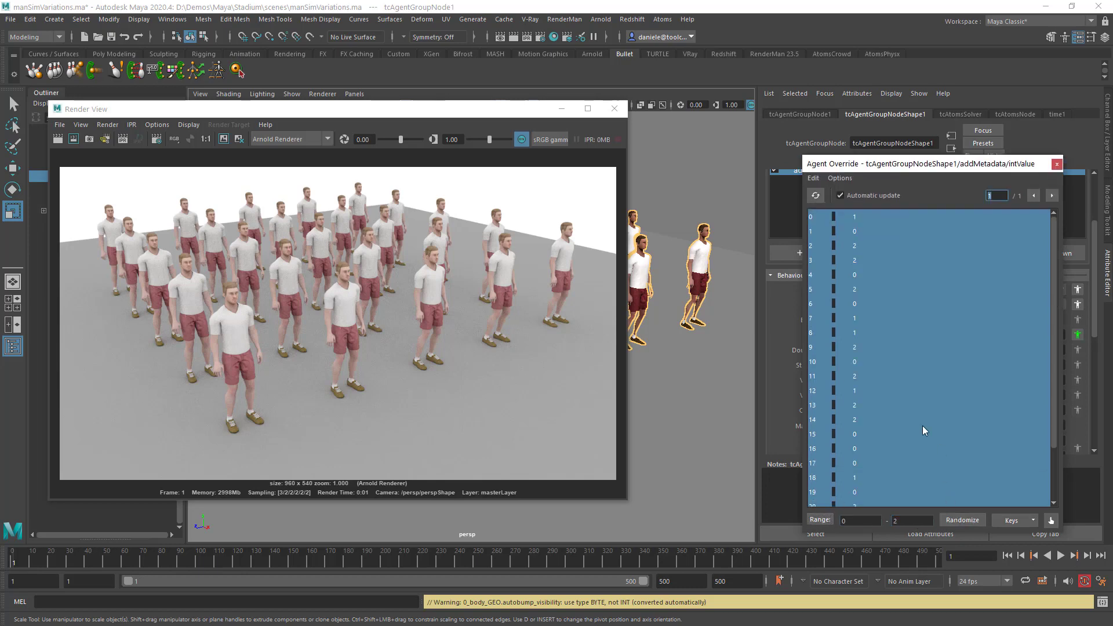
pyautogui.click(1058, 164)
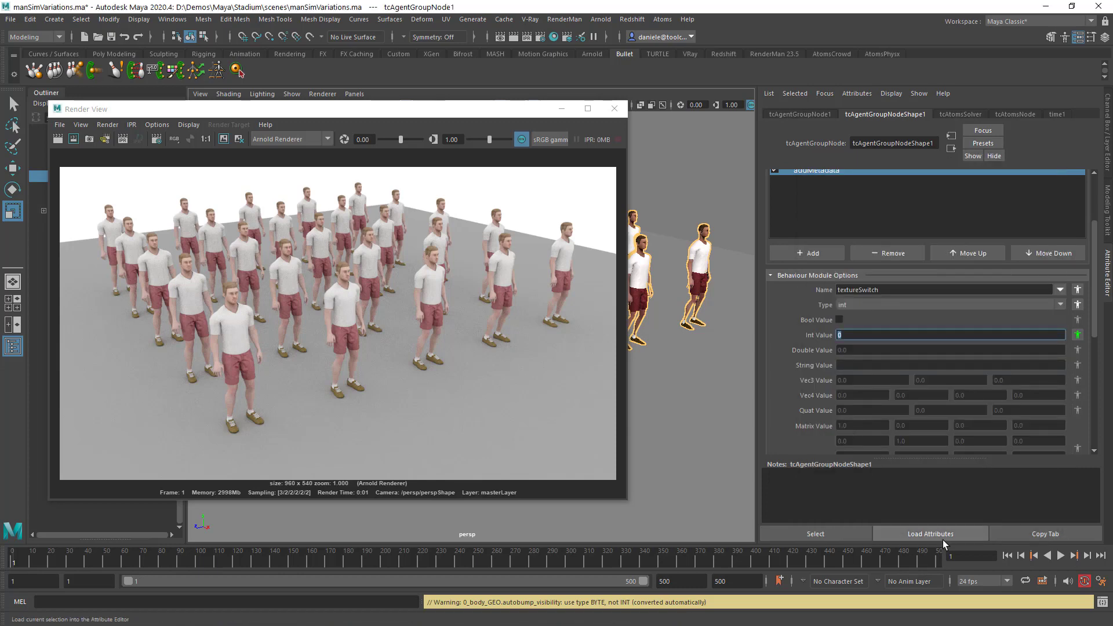
pyautogui.moveTo(508, 109); pyautogui.dragTo(599, 142)
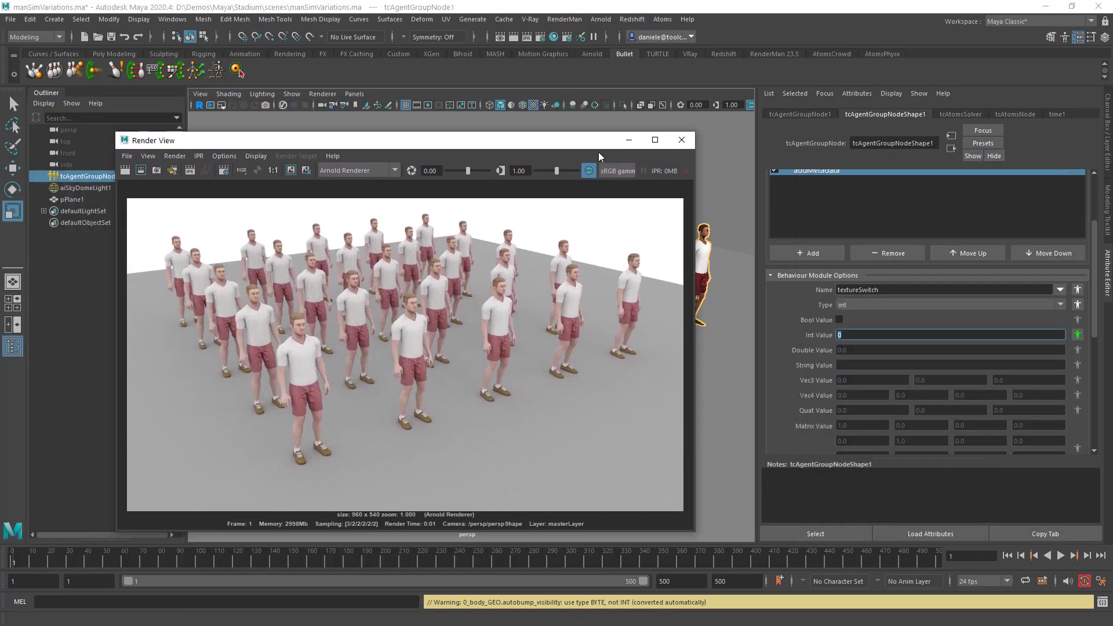
pyautogui.click(513, 37)
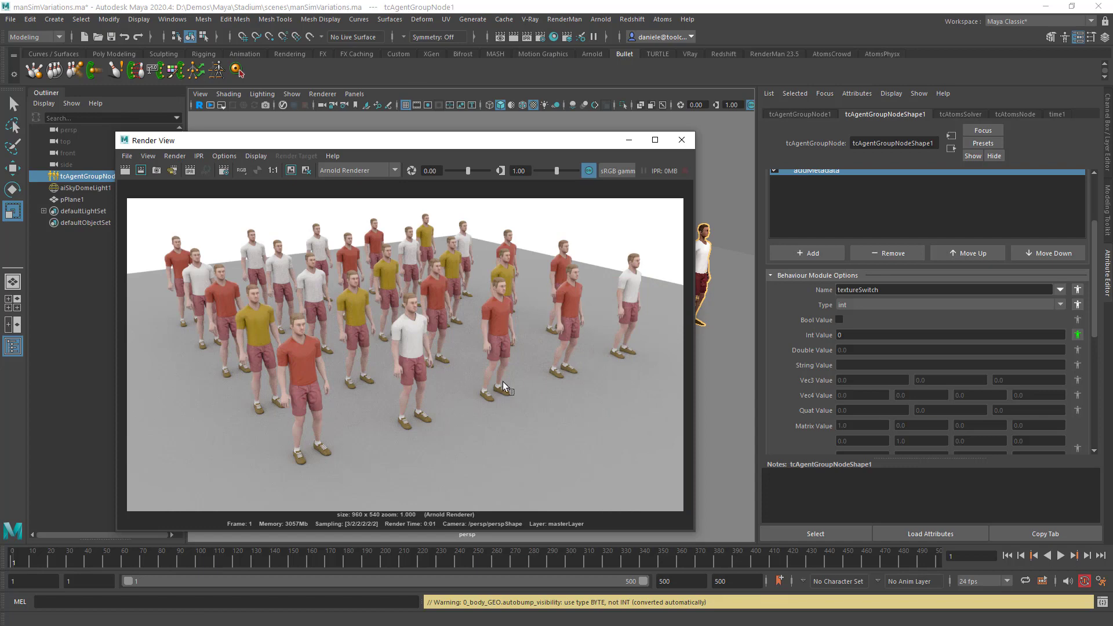
# Step: Add a second addMetadata module to the agent group, with its metadata named hue and its type set to double
pyautogui.click(813, 256)
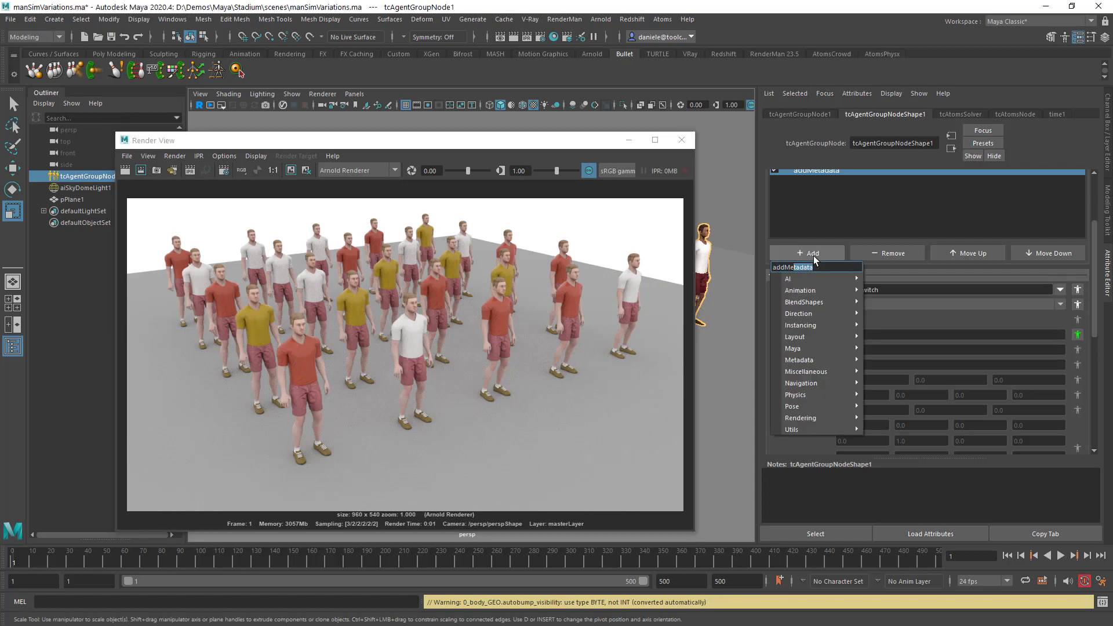
pyautogui.press('Return')
pyautogui.click(810, 183)
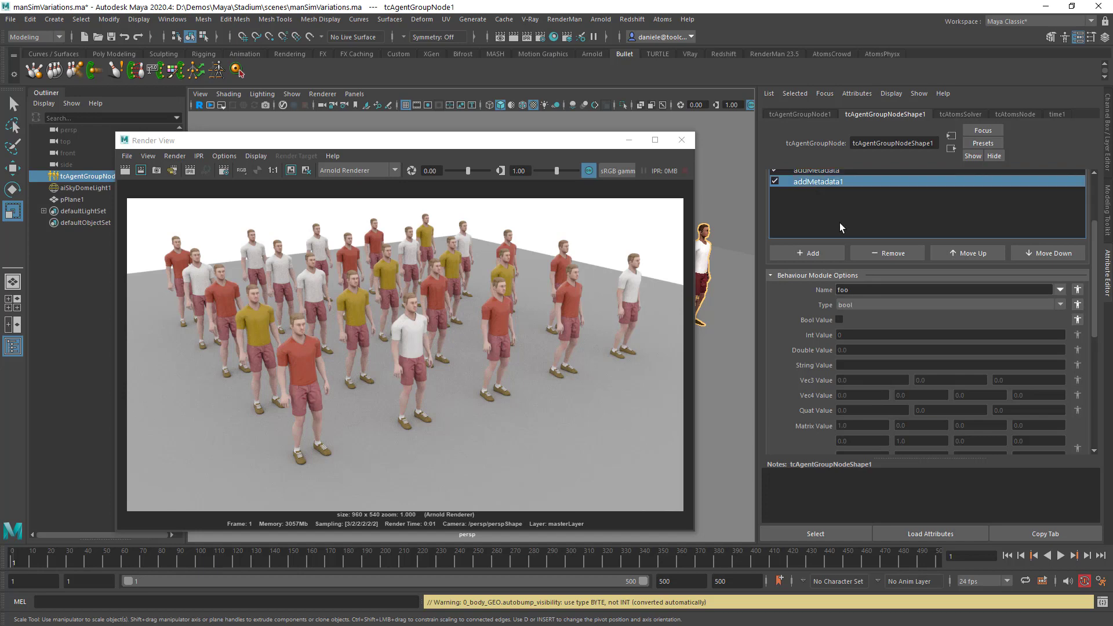
pyautogui.click(884, 288)
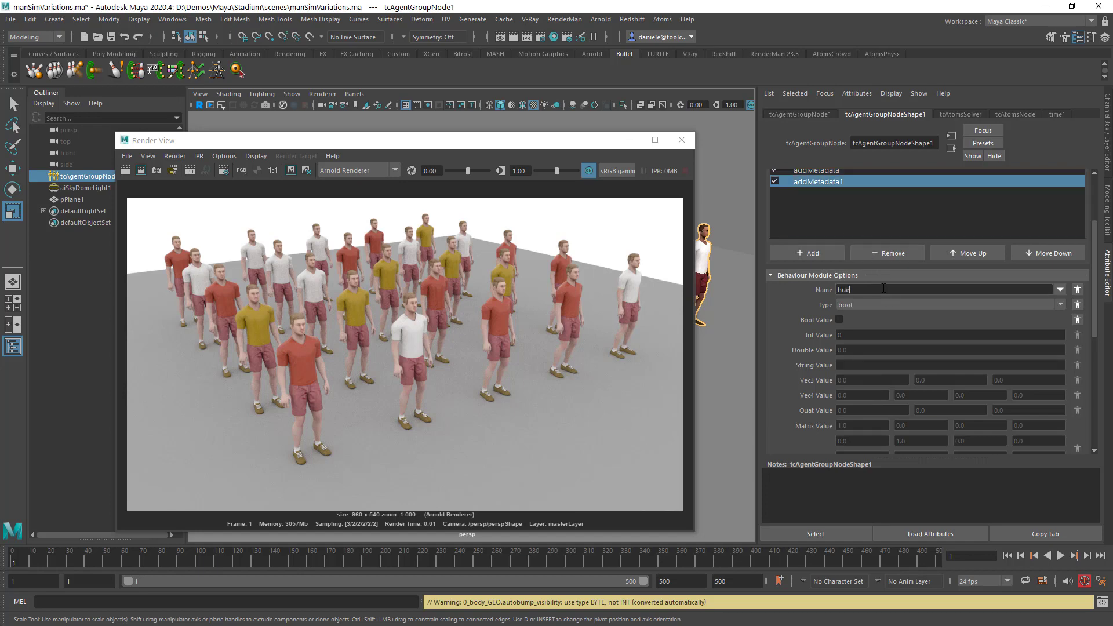
pyautogui.click(872, 303)
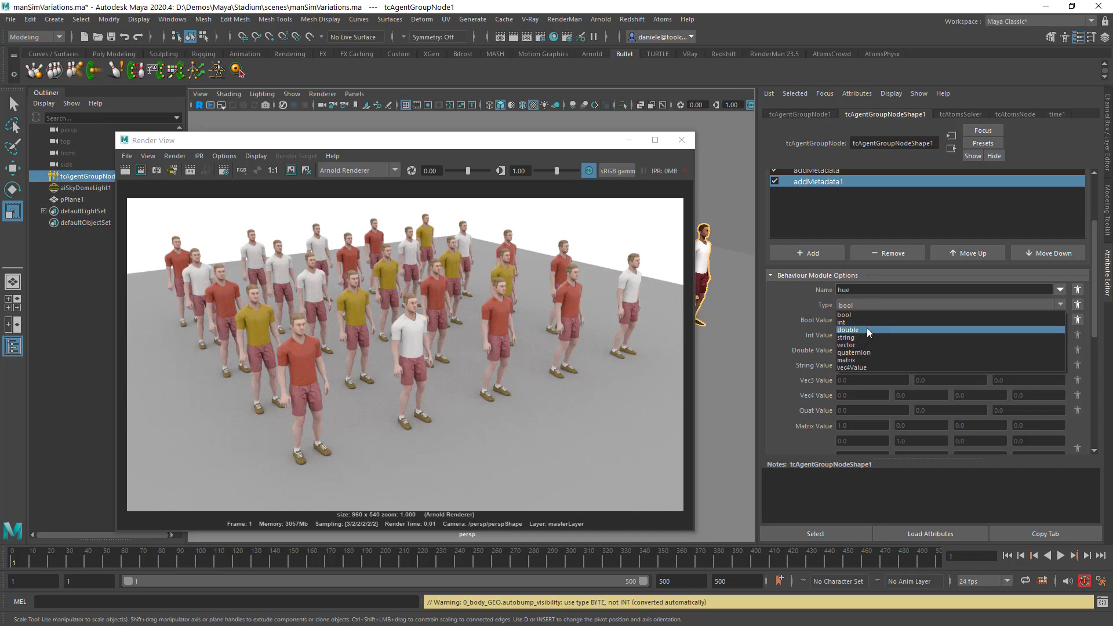
pyautogui.click(868, 329)
# Step: Override the hue double value for all agents with random values from 0 to 1 and render the frame again
pyautogui.click(860, 351)
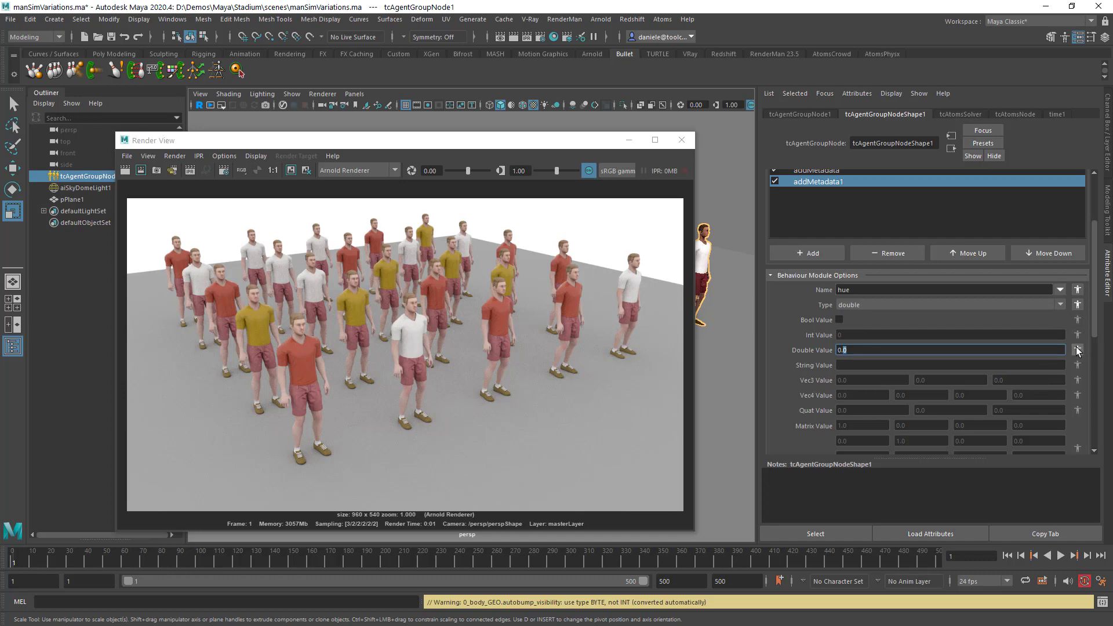
pyautogui.click(1078, 350)
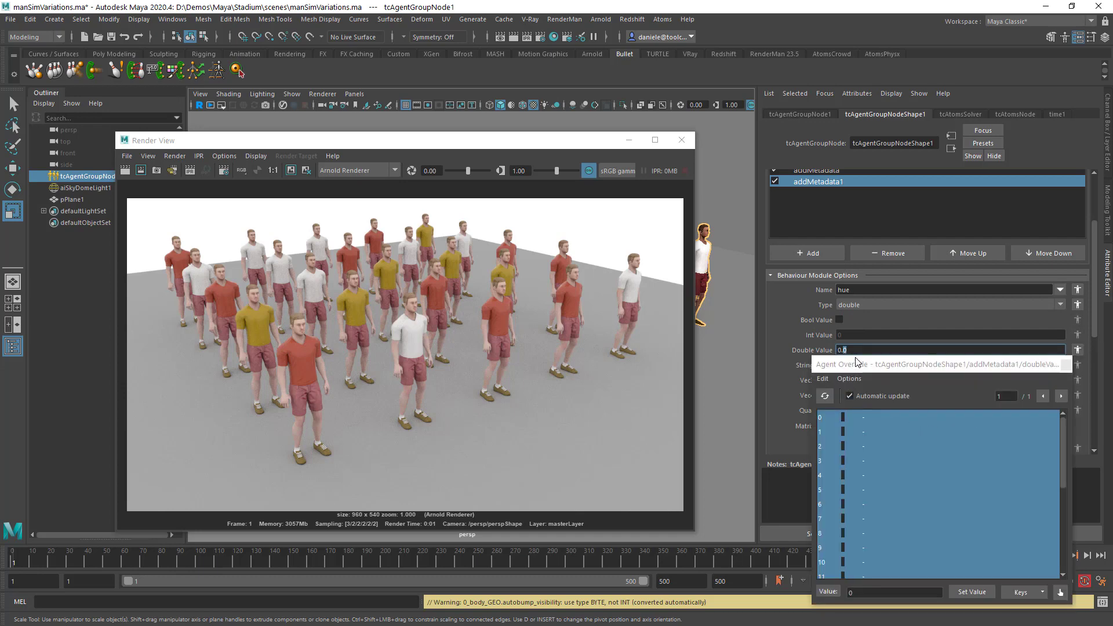
pyautogui.moveTo(856, 356); pyautogui.dragTo(864, 195)
pyautogui.click(828, 591)
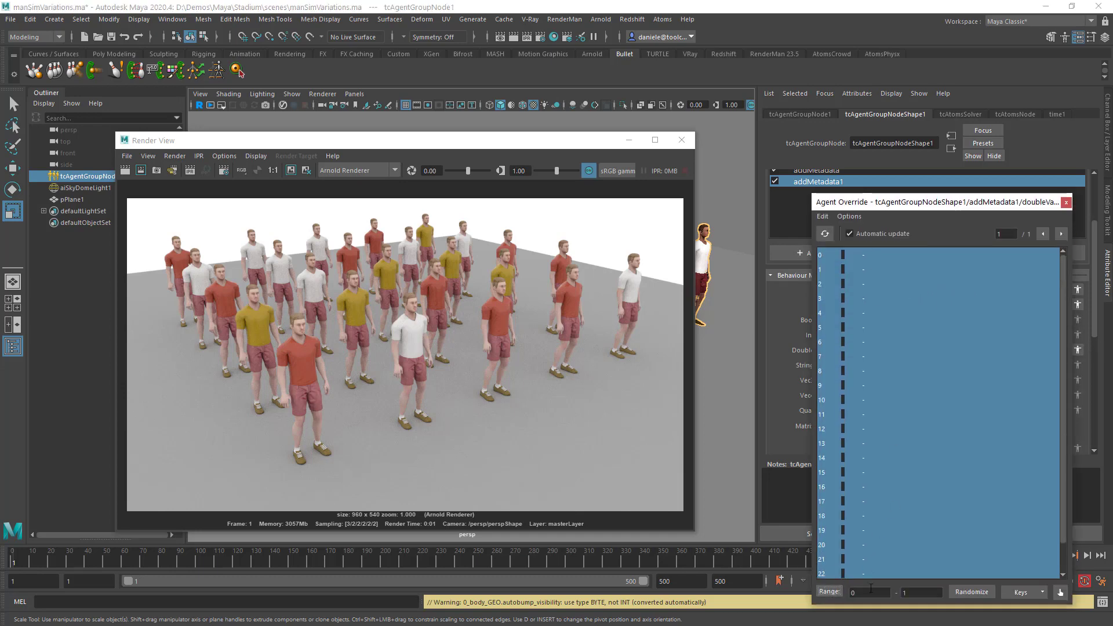
pyautogui.click(965, 590)
pyautogui.click(1066, 203)
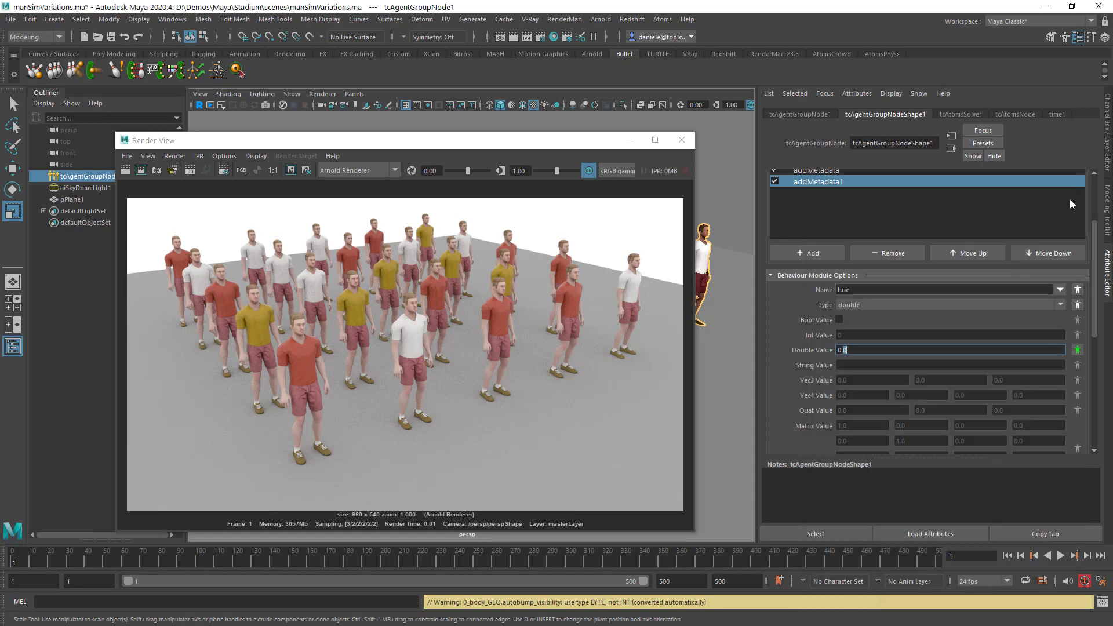
pyautogui.click(139, 171)
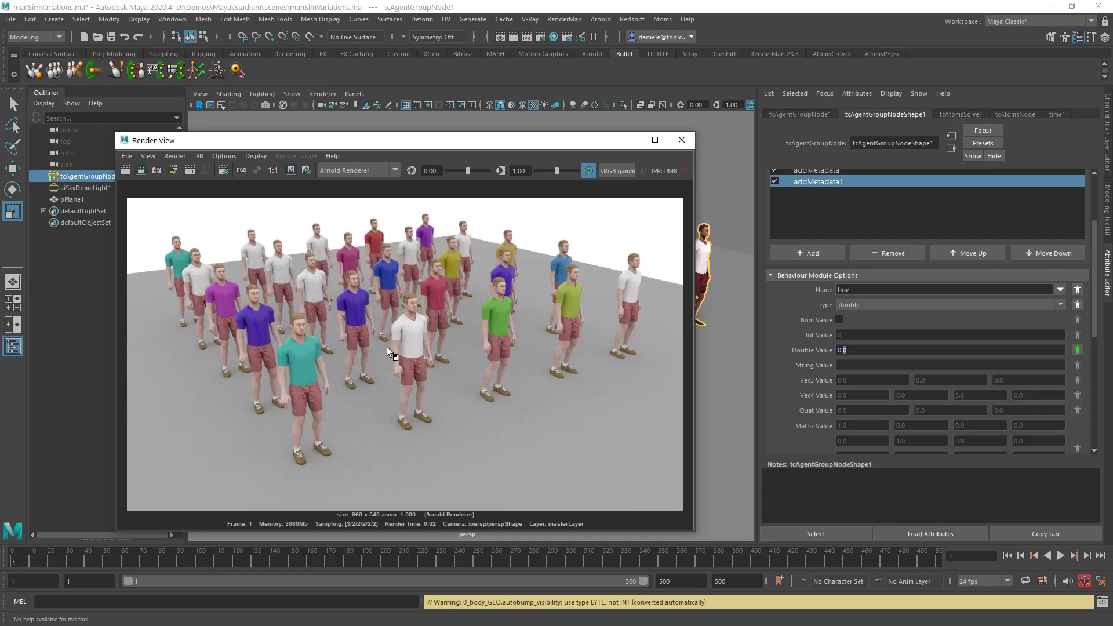
pyautogui.moveTo(438, 141); pyautogui.dragTo(759, 111)
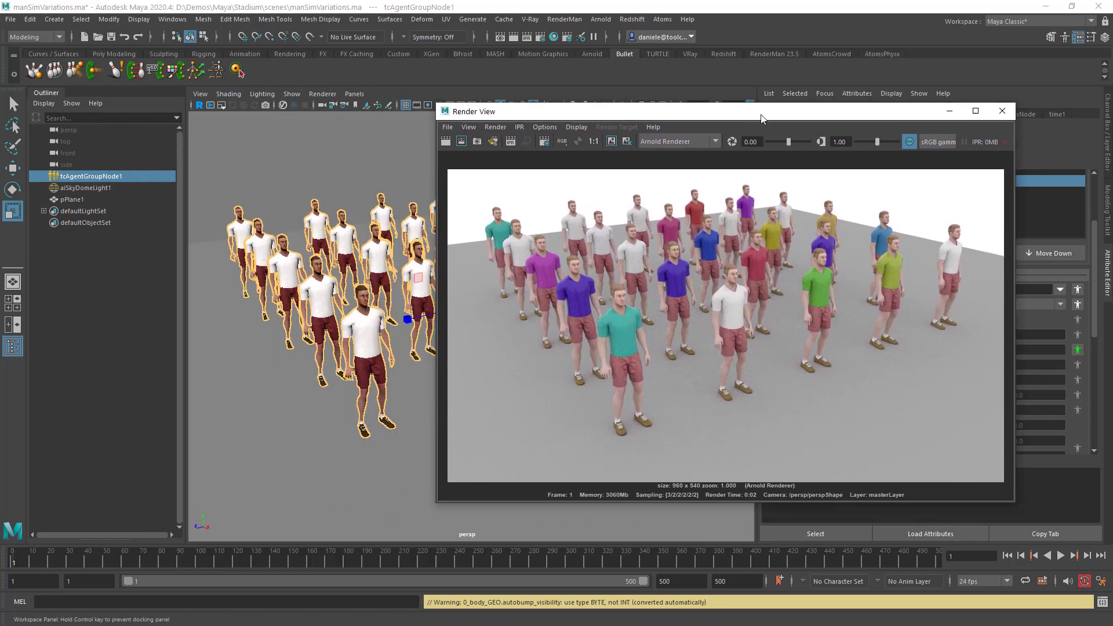